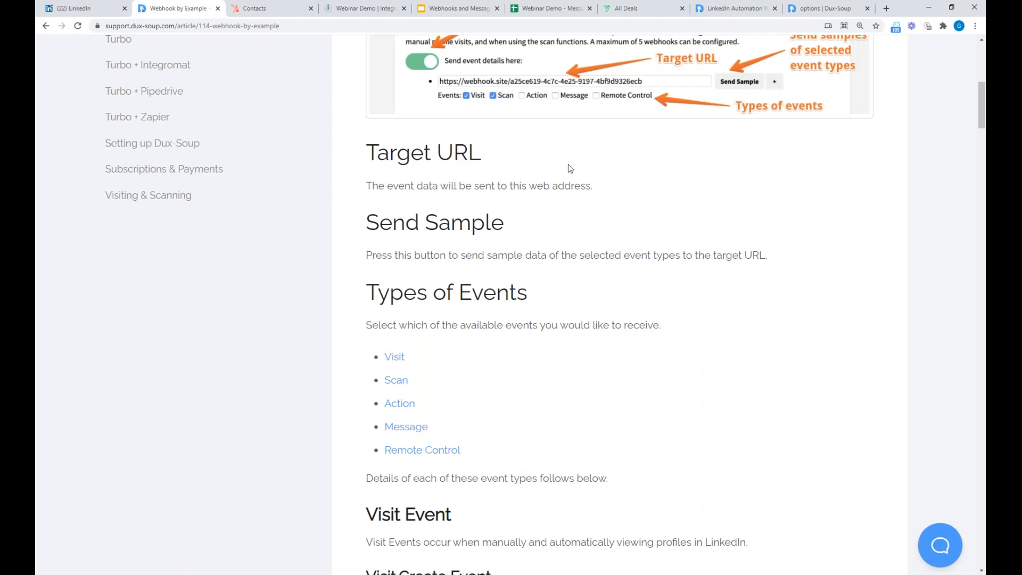
Step: Open the Zapier website alongside the current pages and show the Zaps in the Webinar Demo folder
click(886, 8)
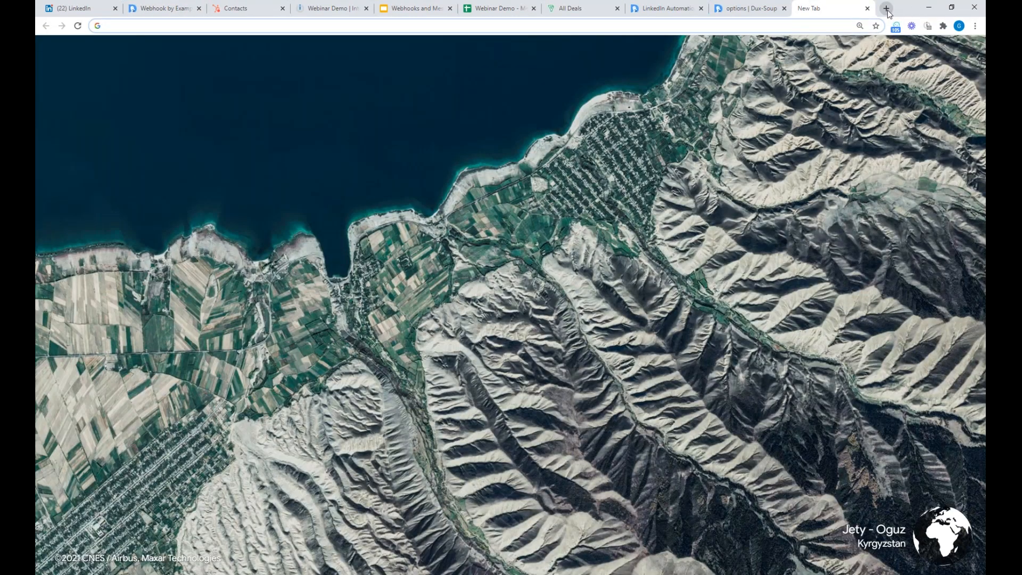
text(za)
key(Return)
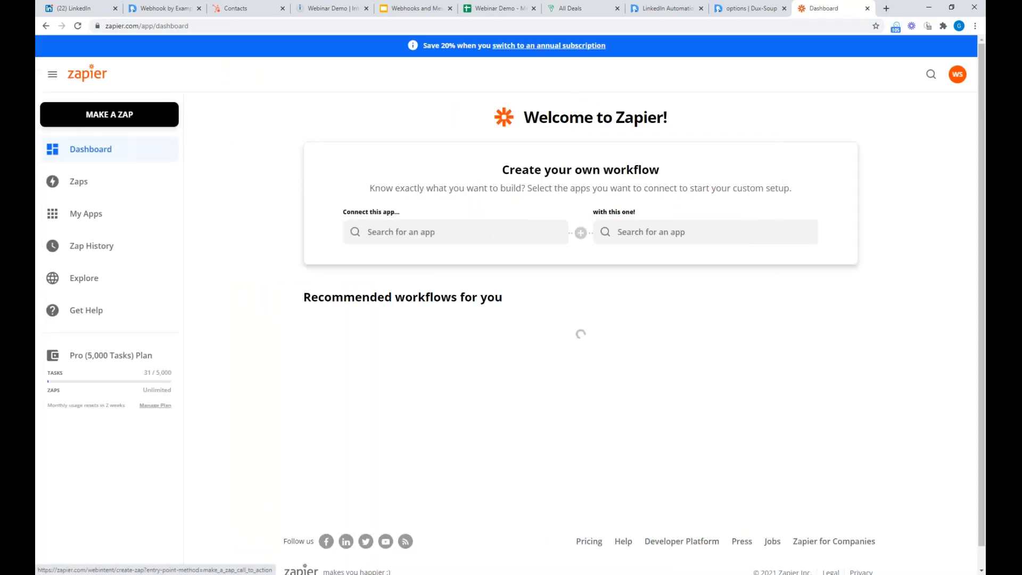
click(78, 181)
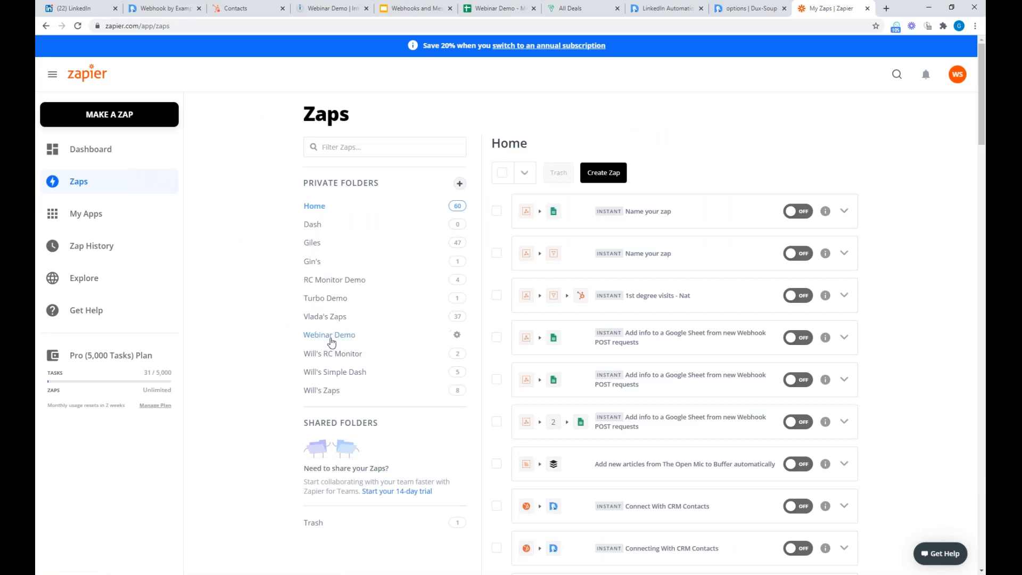
click(329, 338)
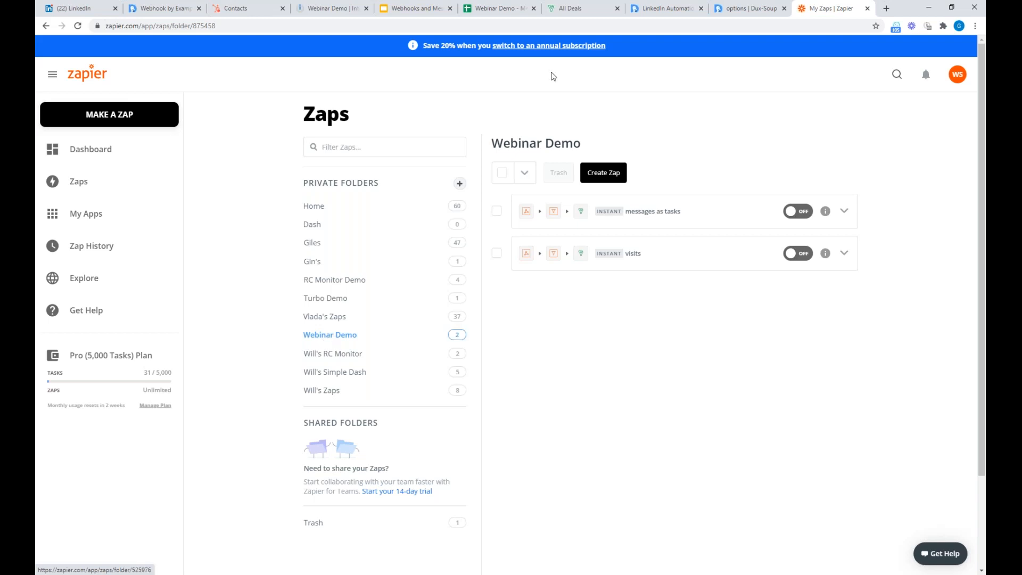
Step: Switch to the Dux-Soup options and review the webhook settings among its connection options
click(896, 29)
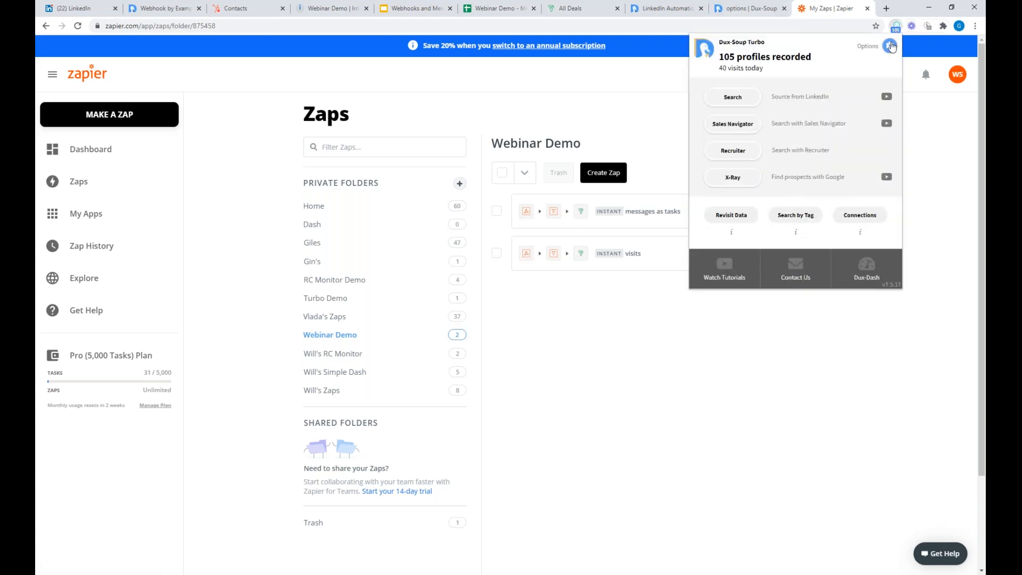
click(889, 47)
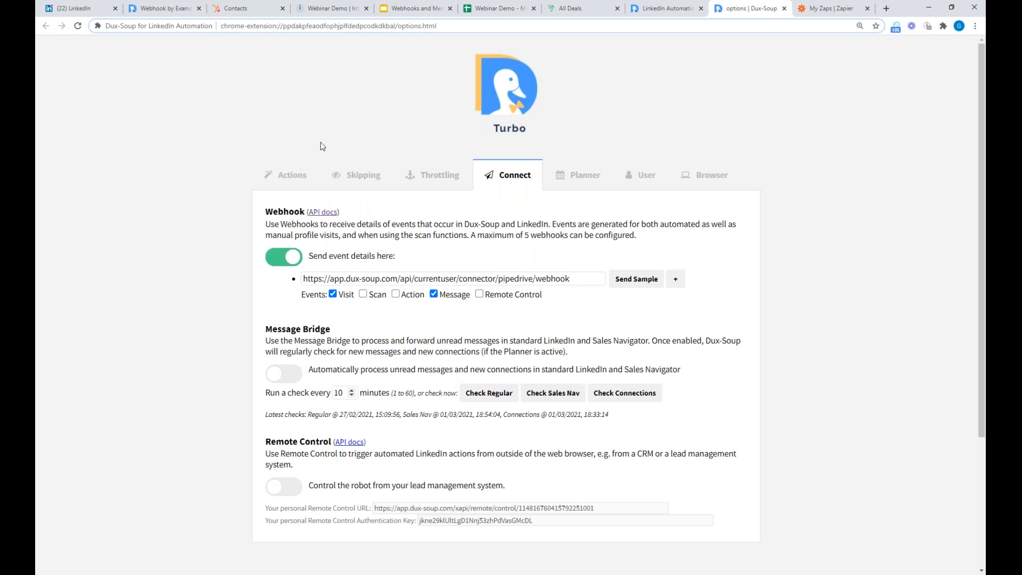
click(284, 178)
click(514, 176)
Step: Switch back to Zapier and create a new Zap in the Webinar Demo folder with Webhooks by Zapier as its trigger app
click(831, 12)
click(609, 177)
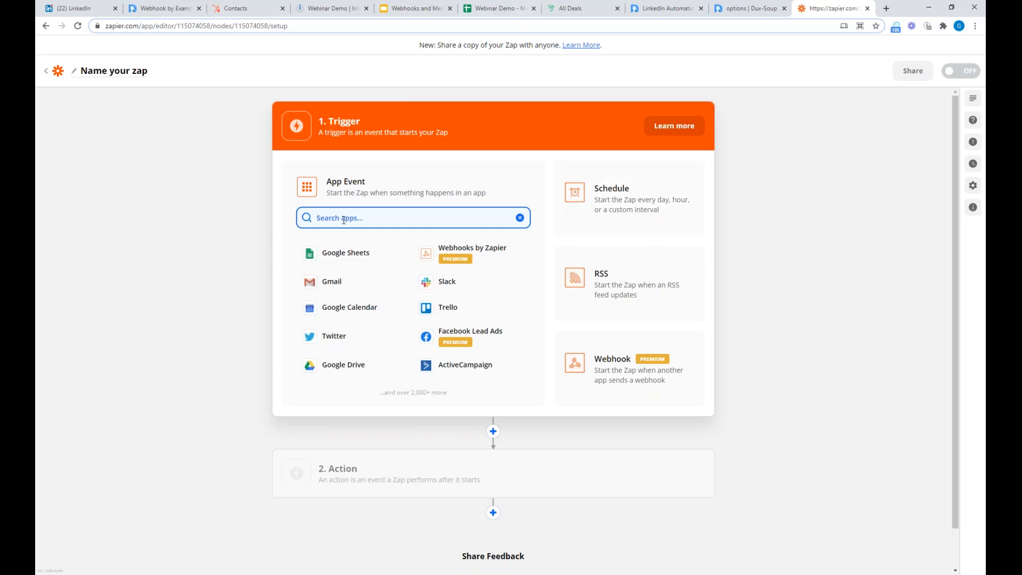
text(web)
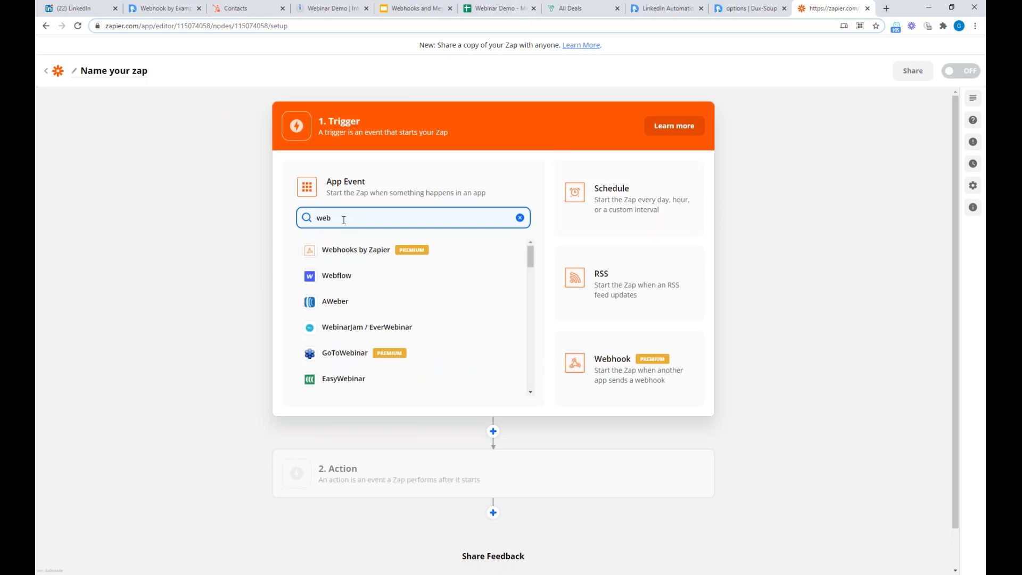
click(355, 251)
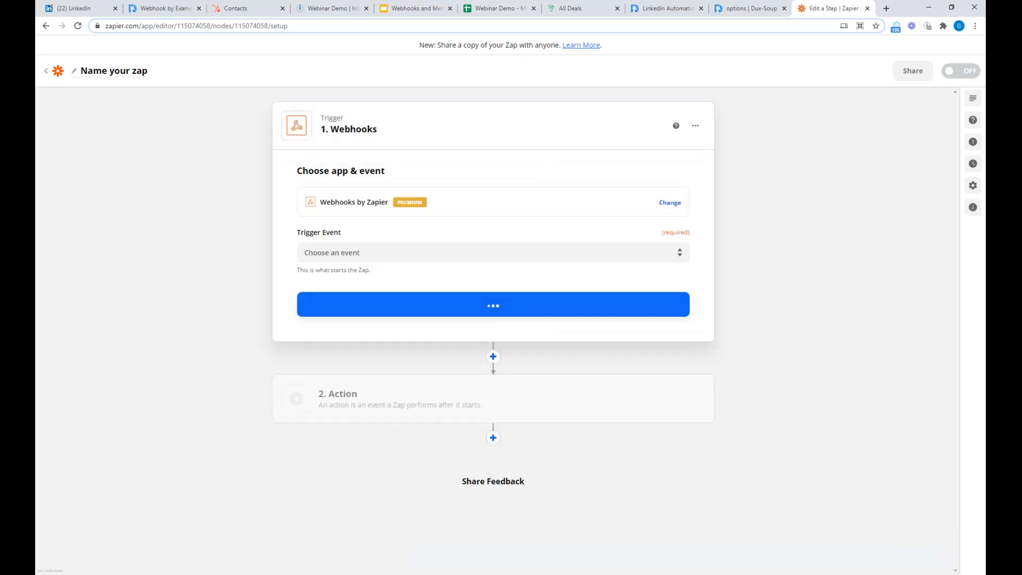
Step: Set the webhook trigger's event to Catch Hook and continue to the trigger setup
click(576, 255)
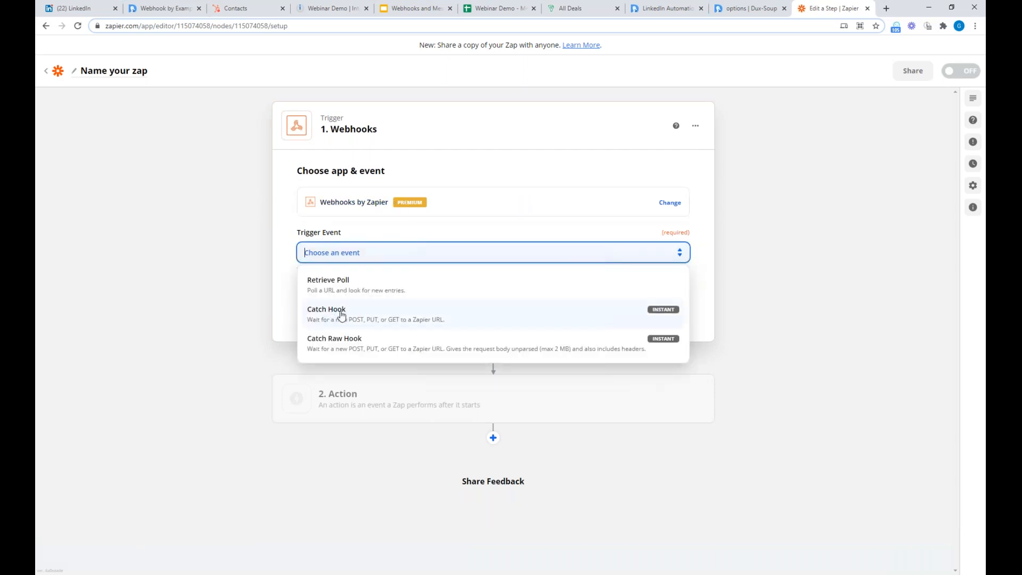
click(975, 25)
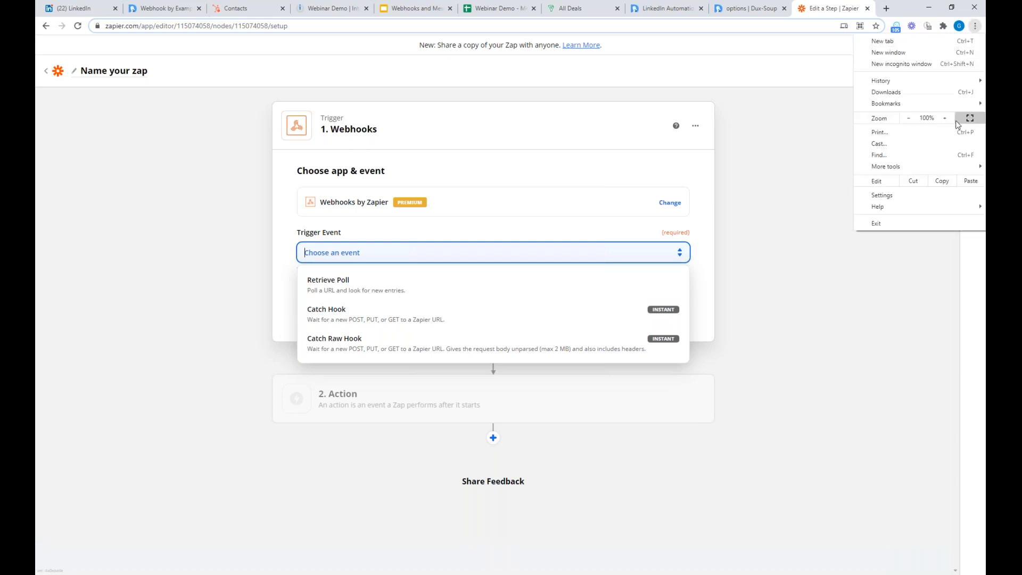
click(945, 119)
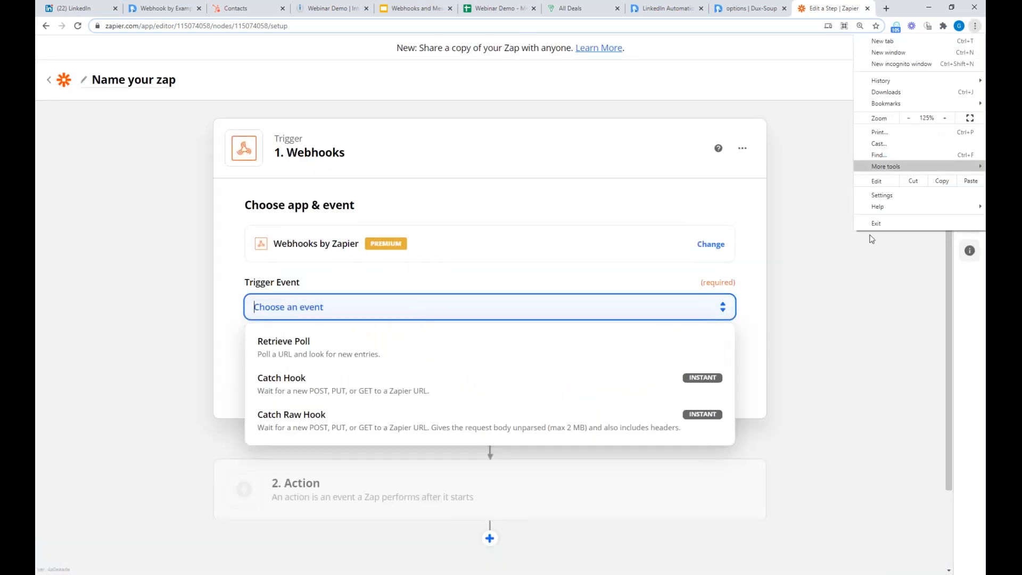
click(868, 291)
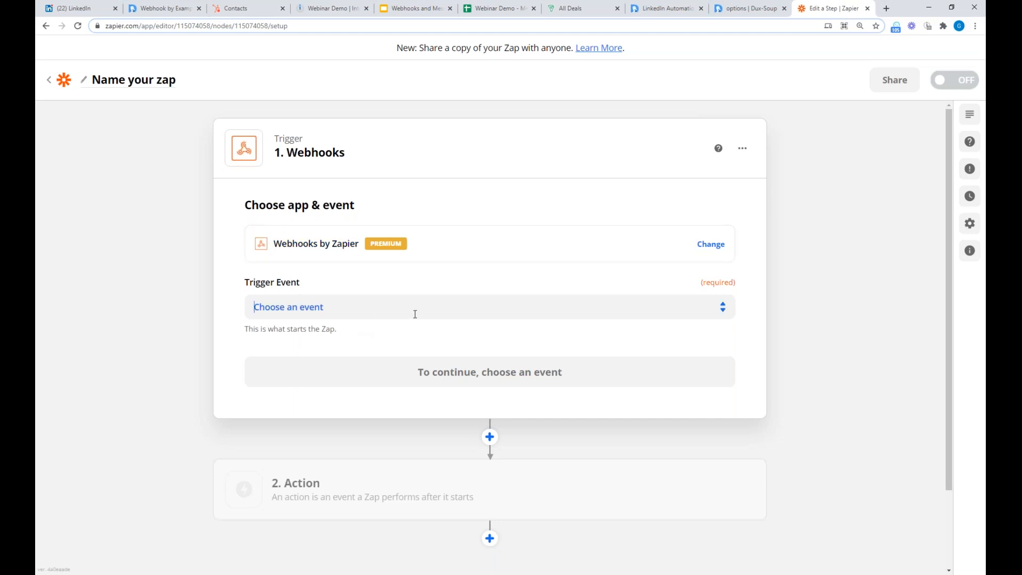
click(415, 314)
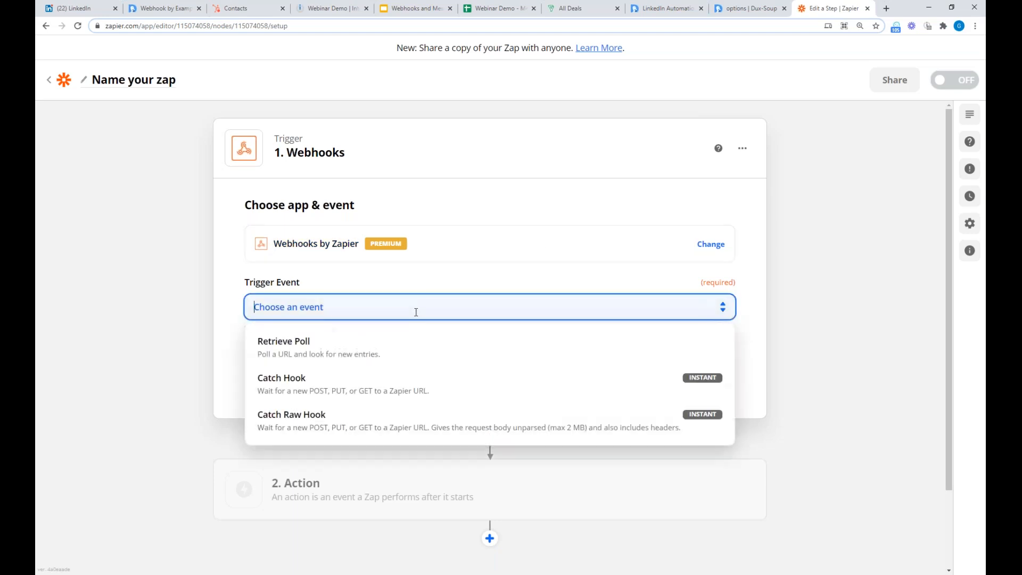
click(367, 387)
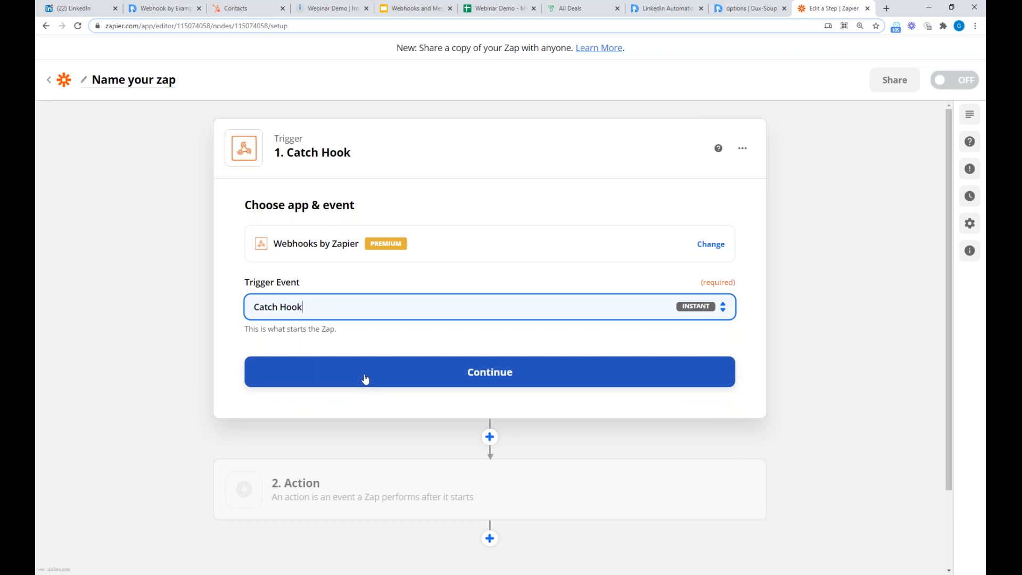
click(500, 376)
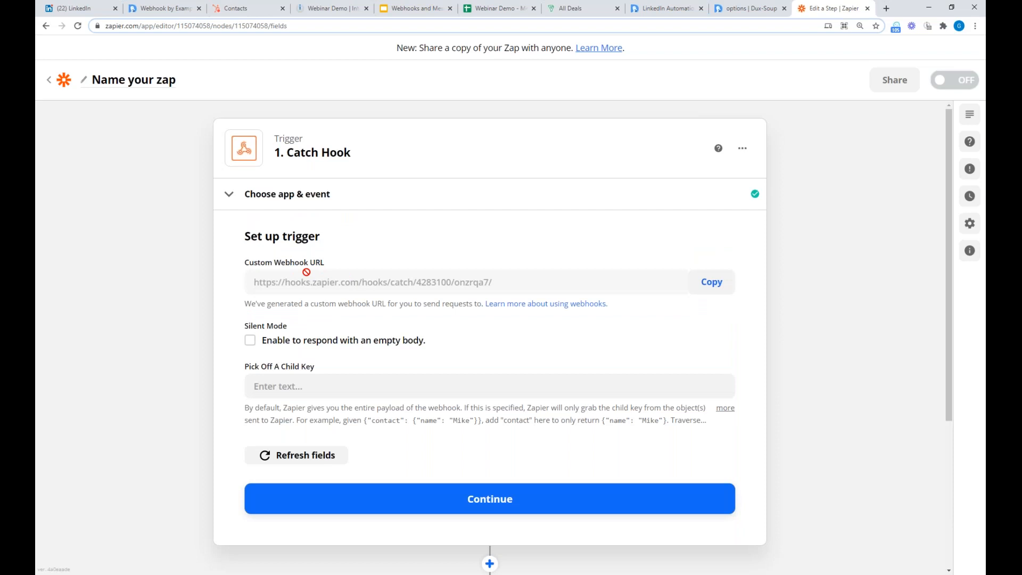
Step: Name the Zap "demo - webinar messages to BIGIN / Zoho CRM"
click(136, 81)
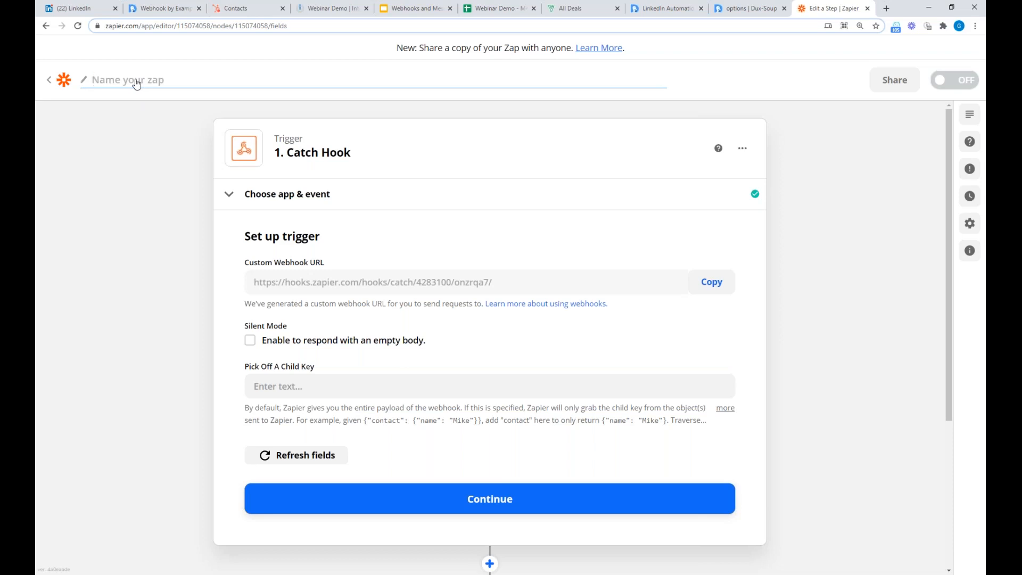
text(demo - webinar messages to )
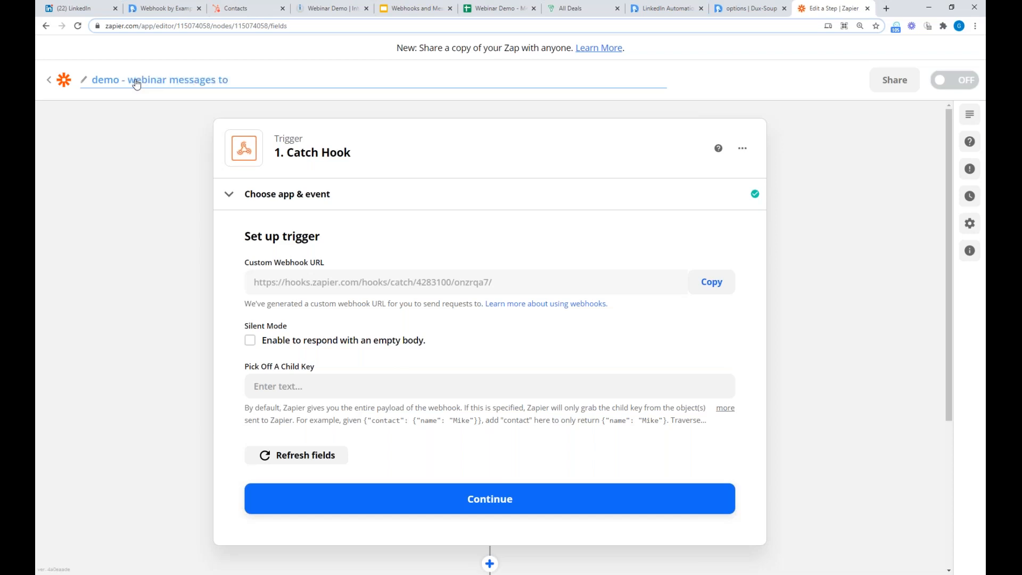
text(BIGIN / Zoho CRM)
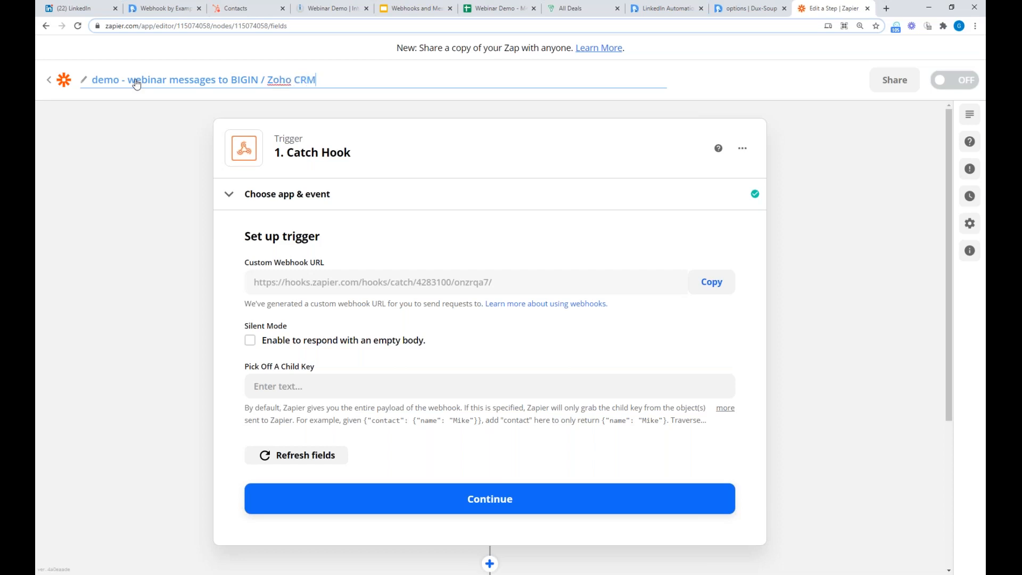
click(831, 152)
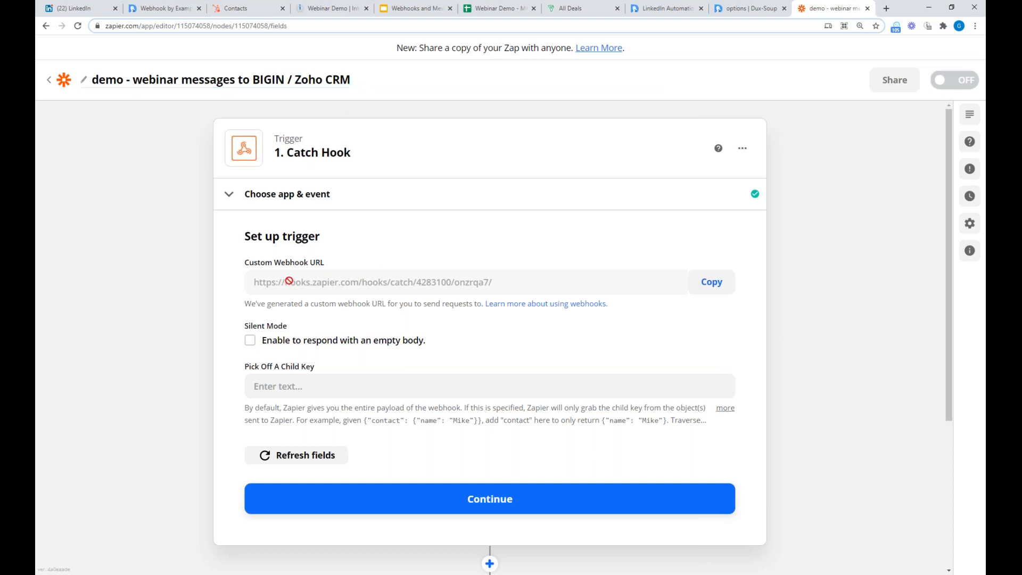
Step: Copy the Zap's custom webhook URL and add it as a second webhook target in the Dux-Soup options
click(713, 286)
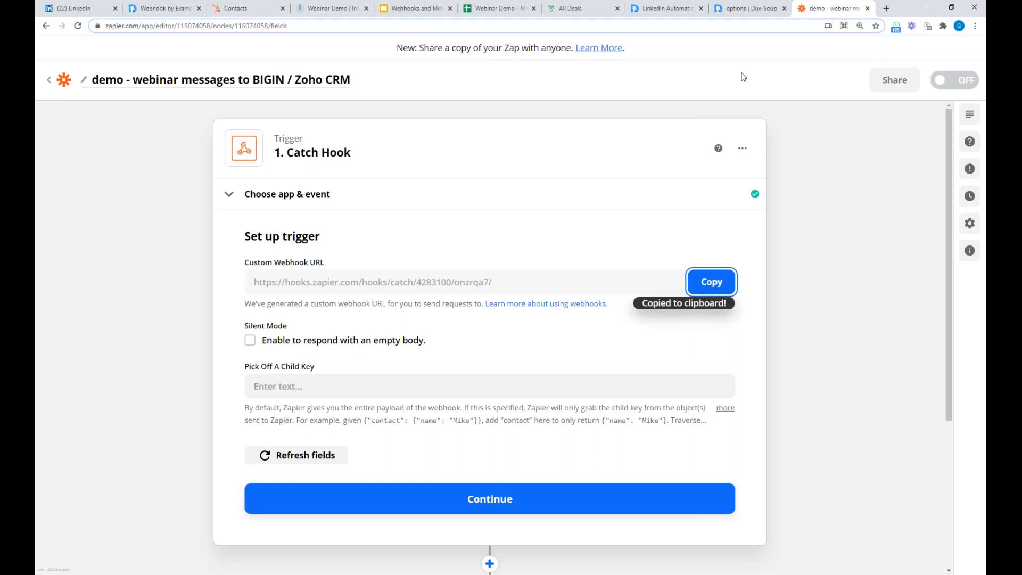
click(748, 13)
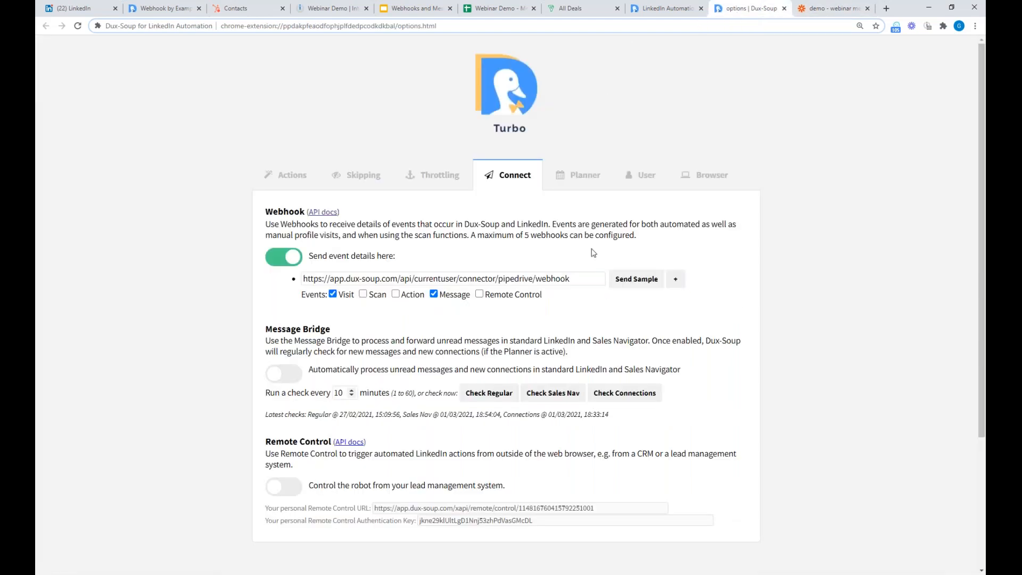
click(676, 278)
click(507, 311)
key(ctrl+v)
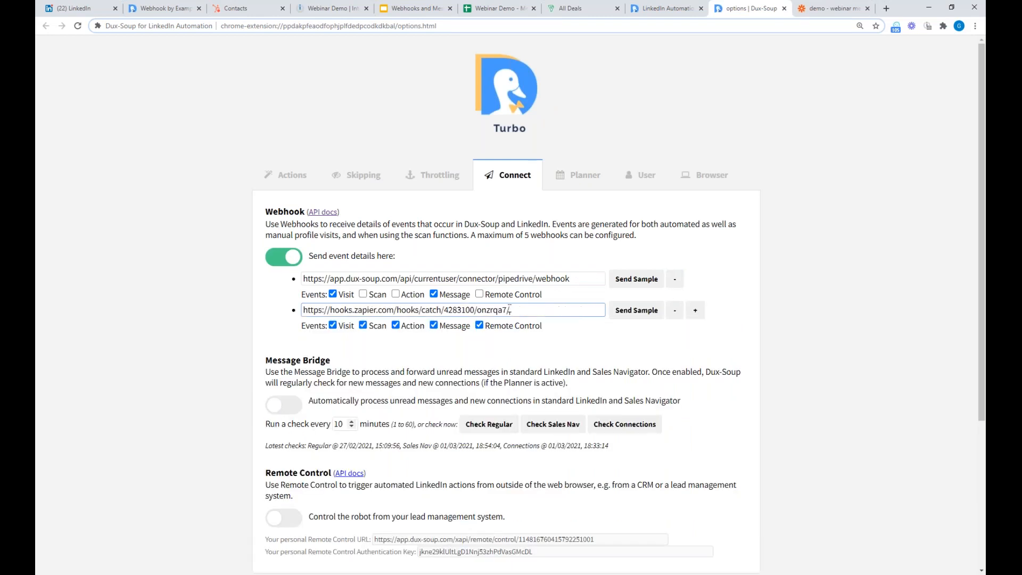
Step: Limit the Zapier webhook to Message events by disabling Visit, Scan, Action and Remote Control
click(333, 325)
click(363, 325)
click(395, 325)
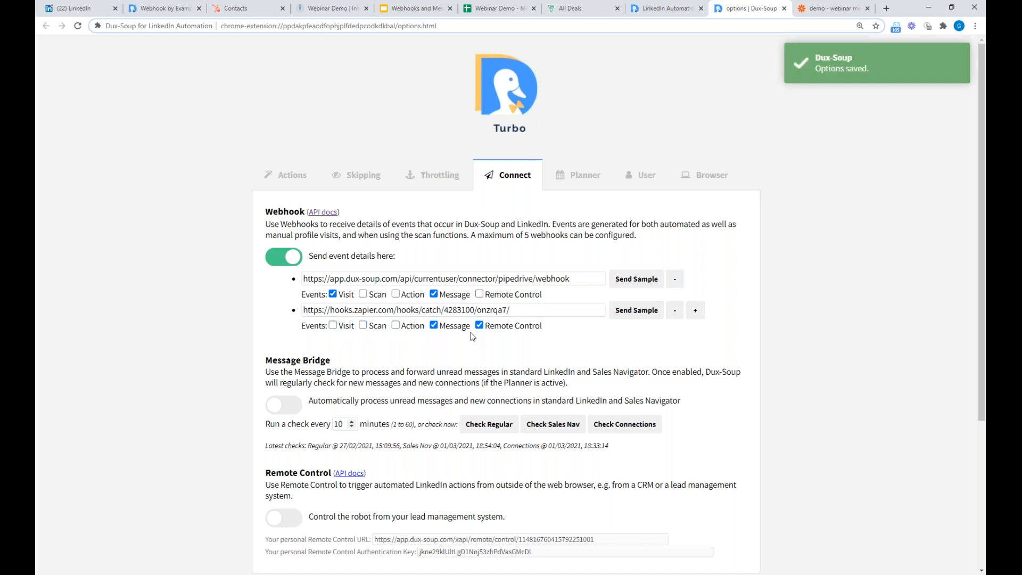
click(479, 325)
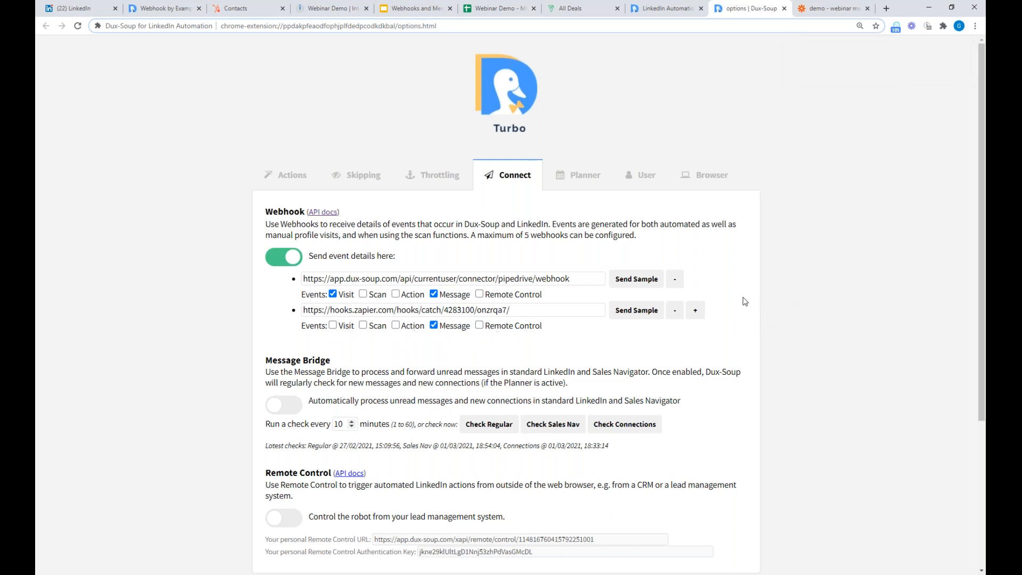
Step: Return to the Zap in Zapier, complete the Catch Hook trigger setup and test the trigger
click(836, 11)
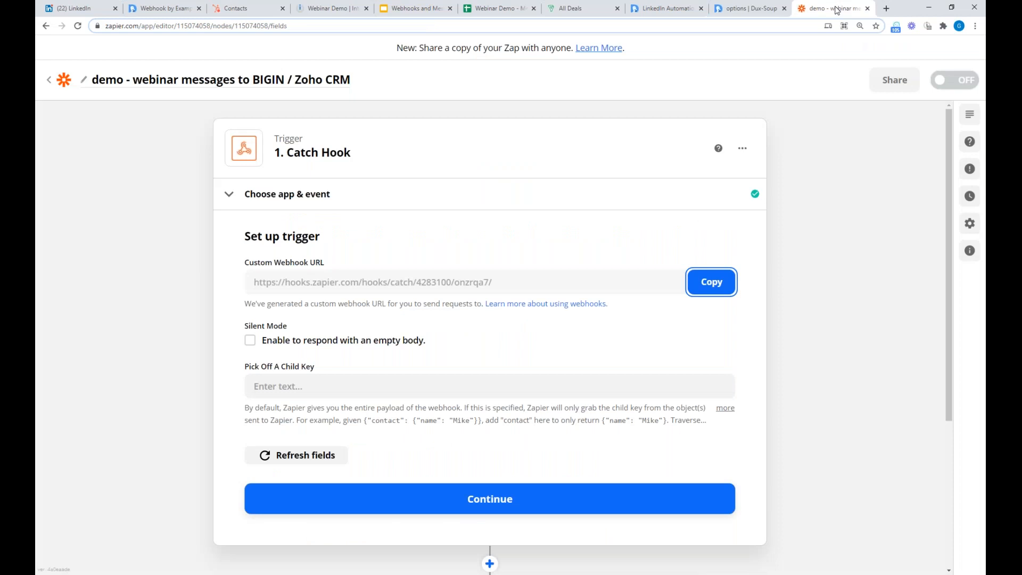
click(502, 499)
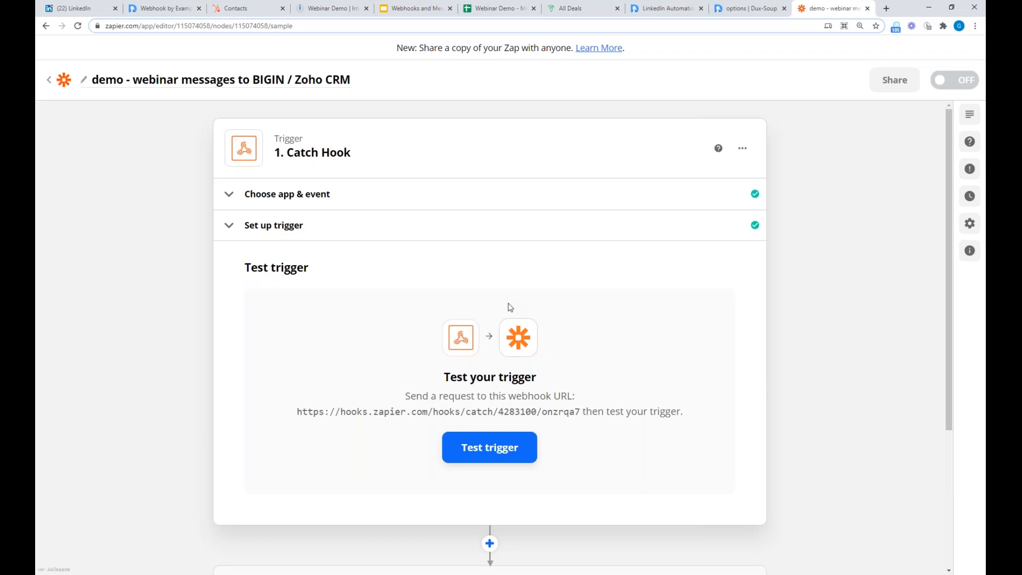
click(509, 450)
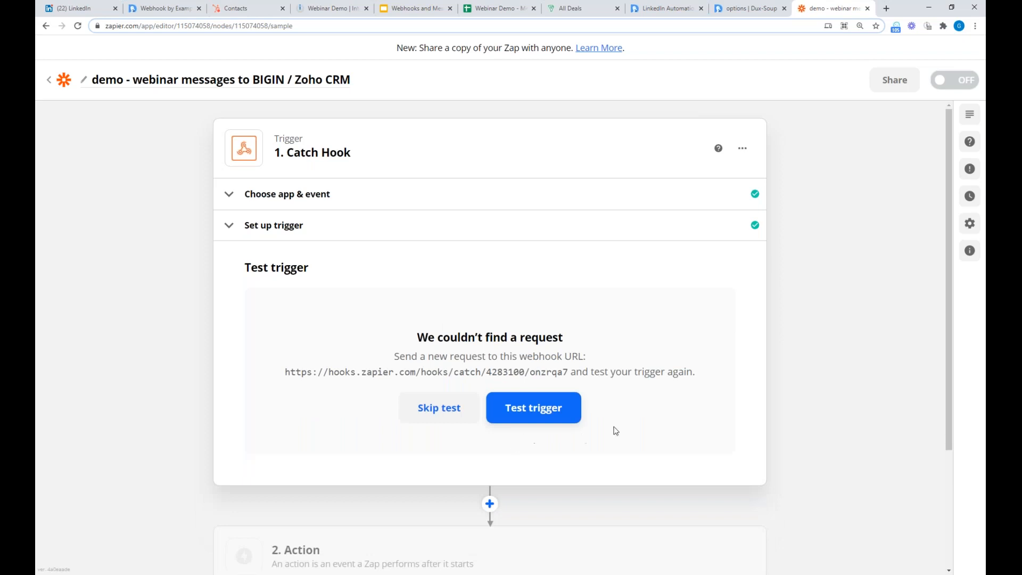
Step: Switch to the Dux-Soup options and send sample event data to the Zapier webhook
click(746, 10)
click(638, 312)
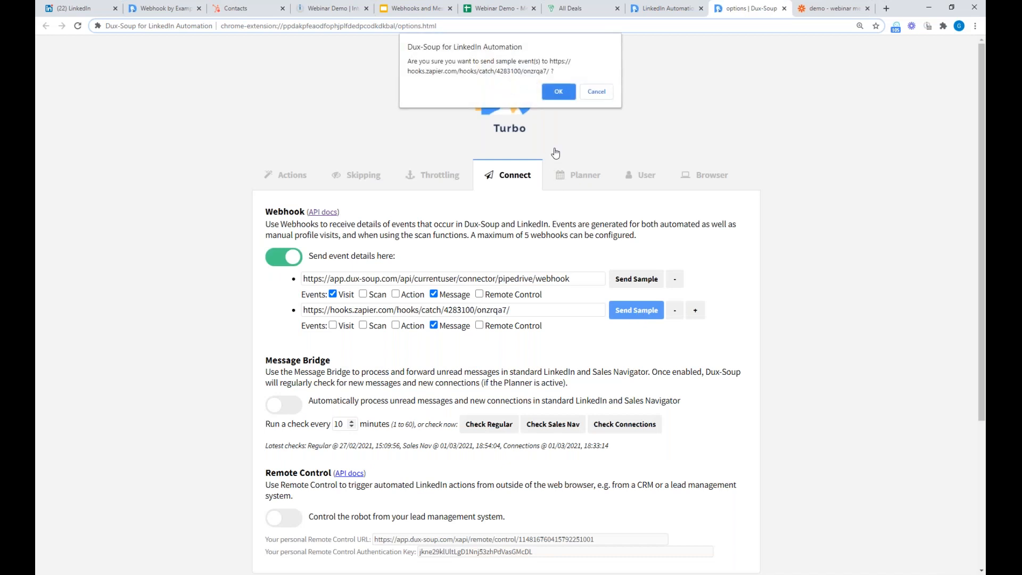
click(559, 94)
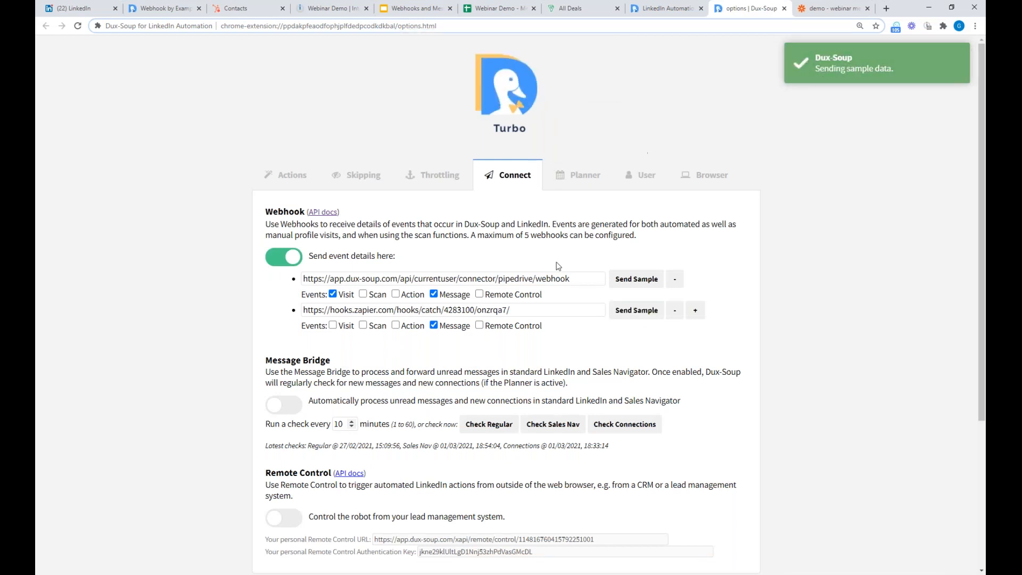
Step: Retest the Catch Hook trigger in Zapier and choose Request A as its sample data
click(840, 8)
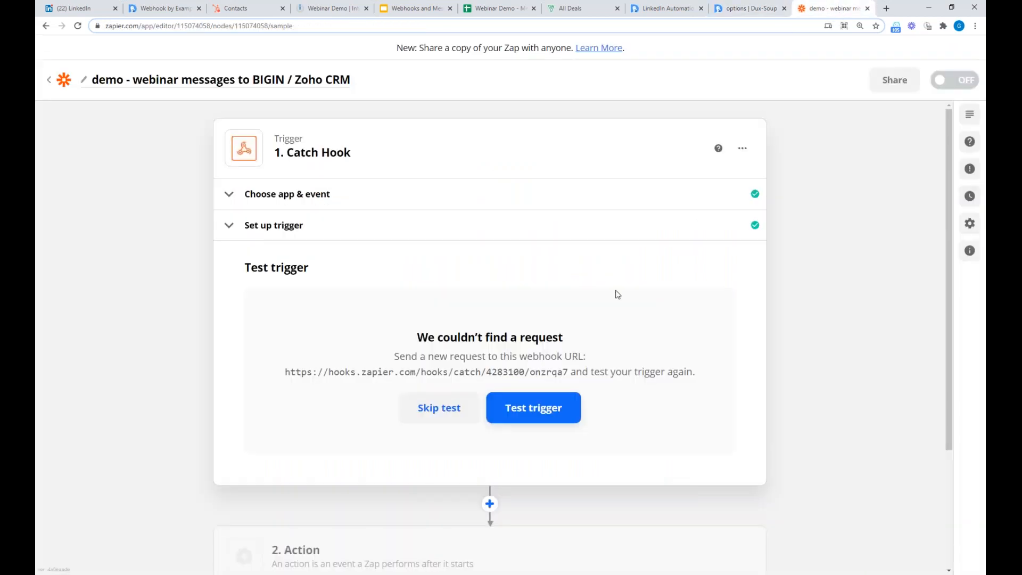
click(532, 413)
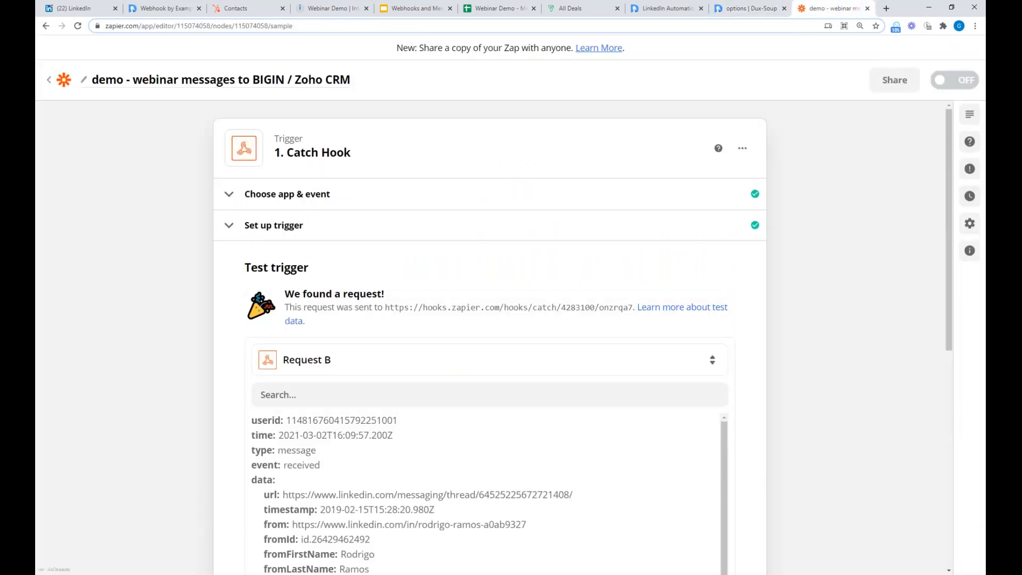
scroll(830, 271, down, 4)
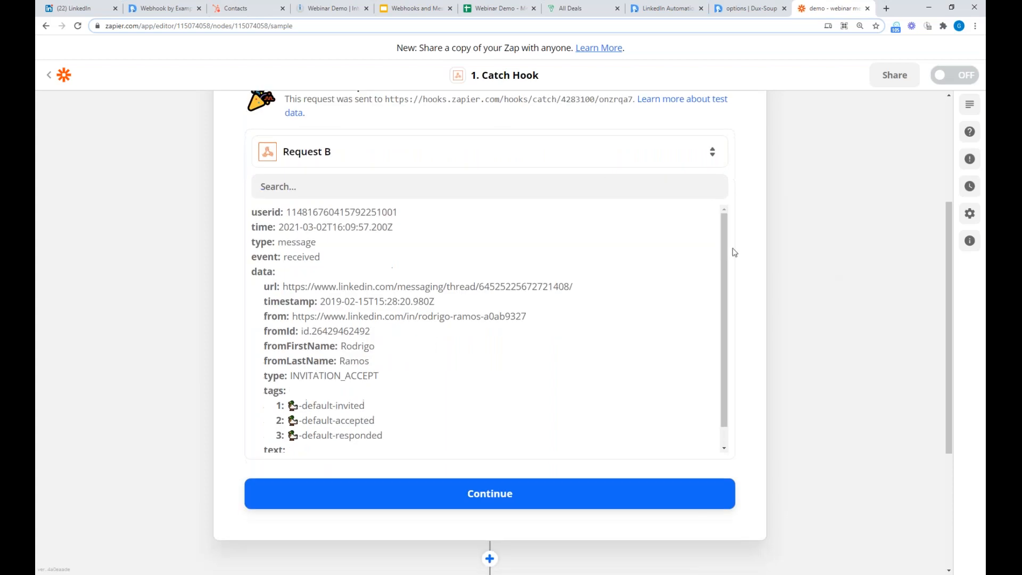
click(580, 155)
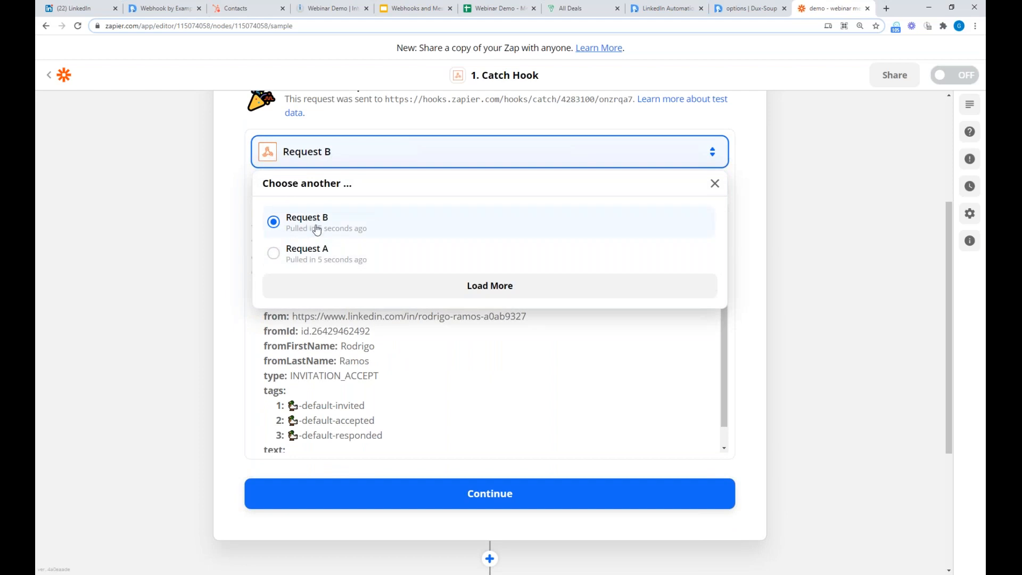
click(307, 256)
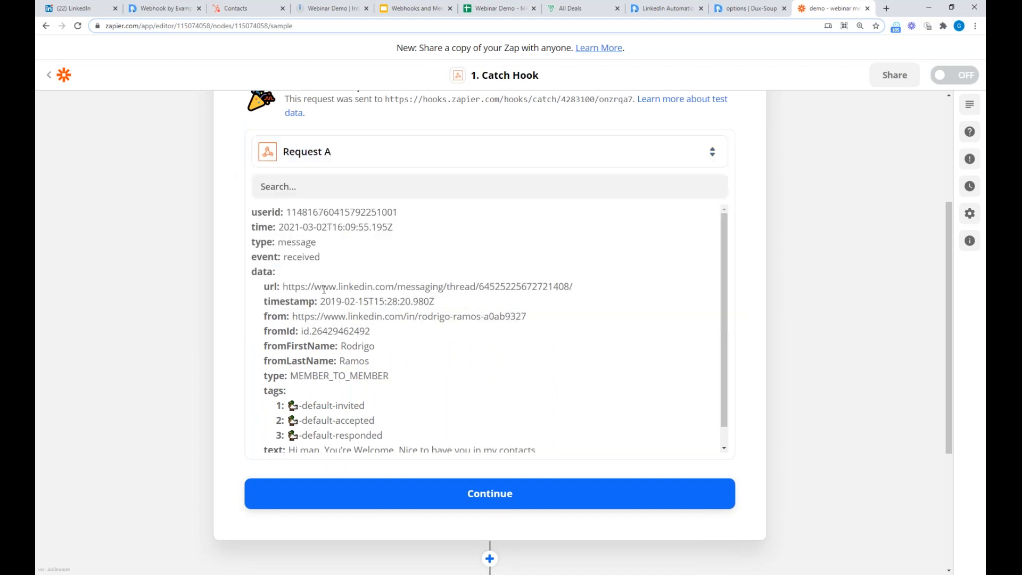
Step: Compare the data type field of sample Requests B and A, finishing with Request A selected
click(353, 155)
click(322, 223)
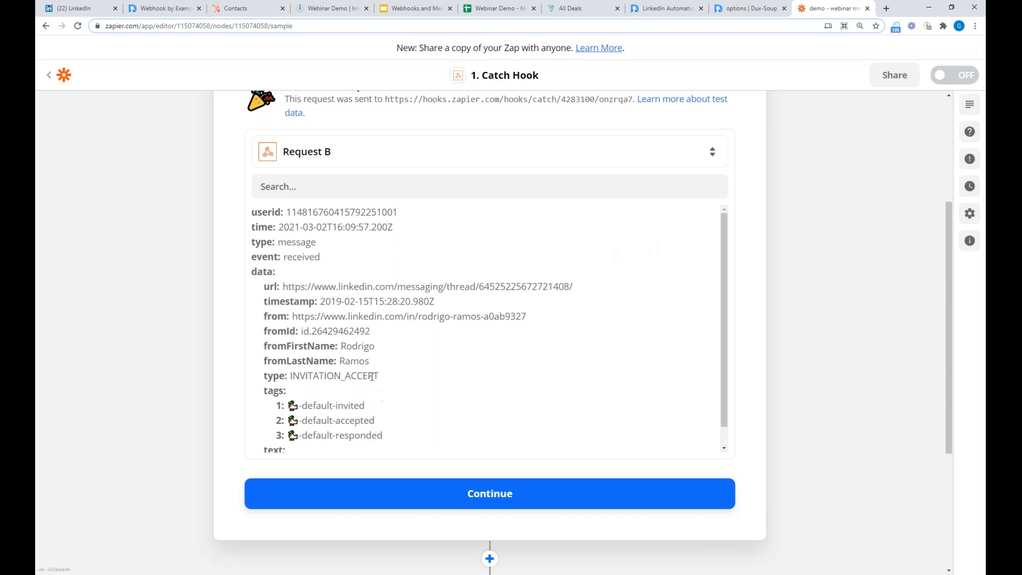
drag(292, 376, 380, 378)
click(398, 383)
click(462, 165)
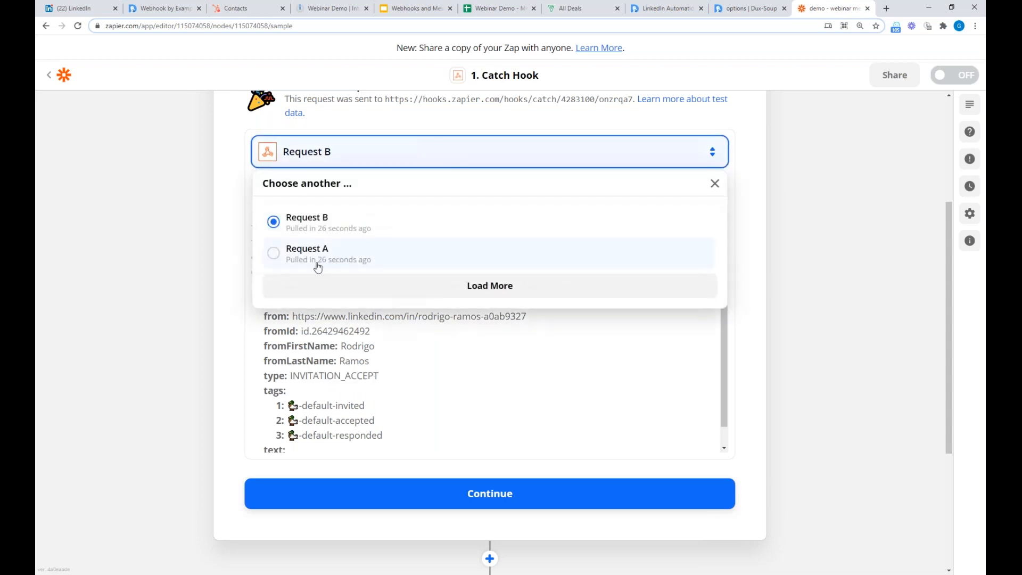
click(319, 254)
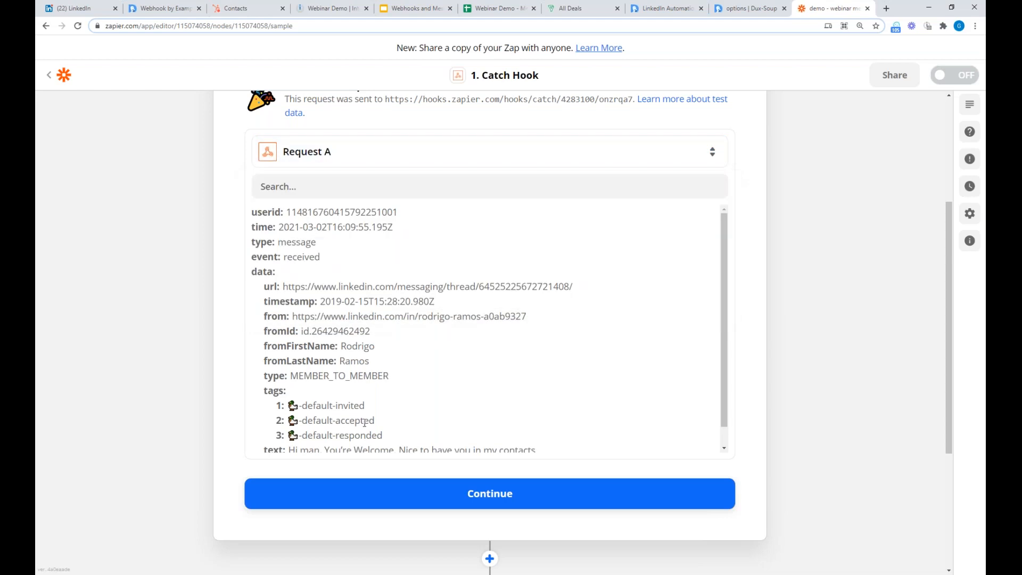
drag(389, 376, 291, 376)
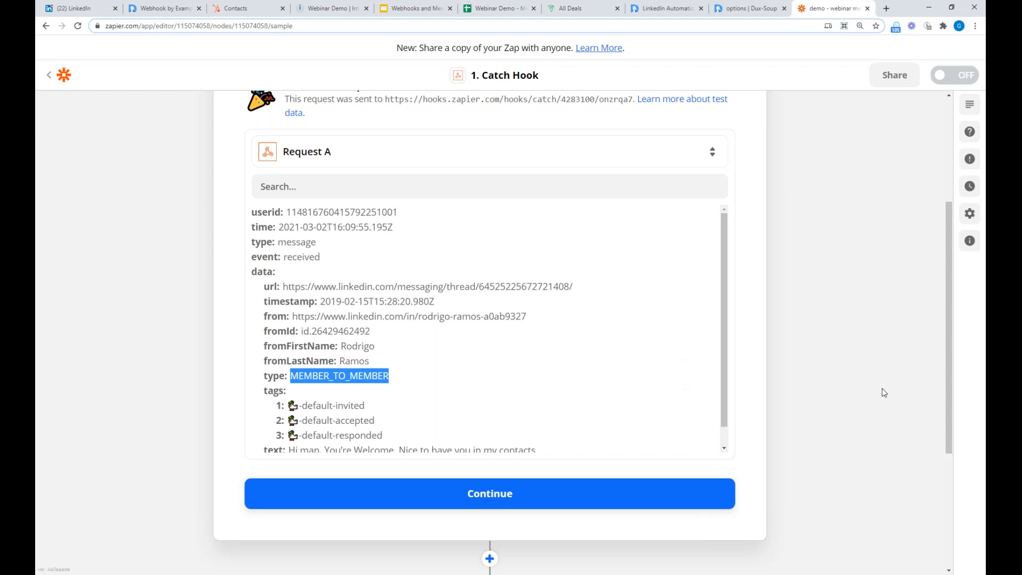
key(alt+Tab)
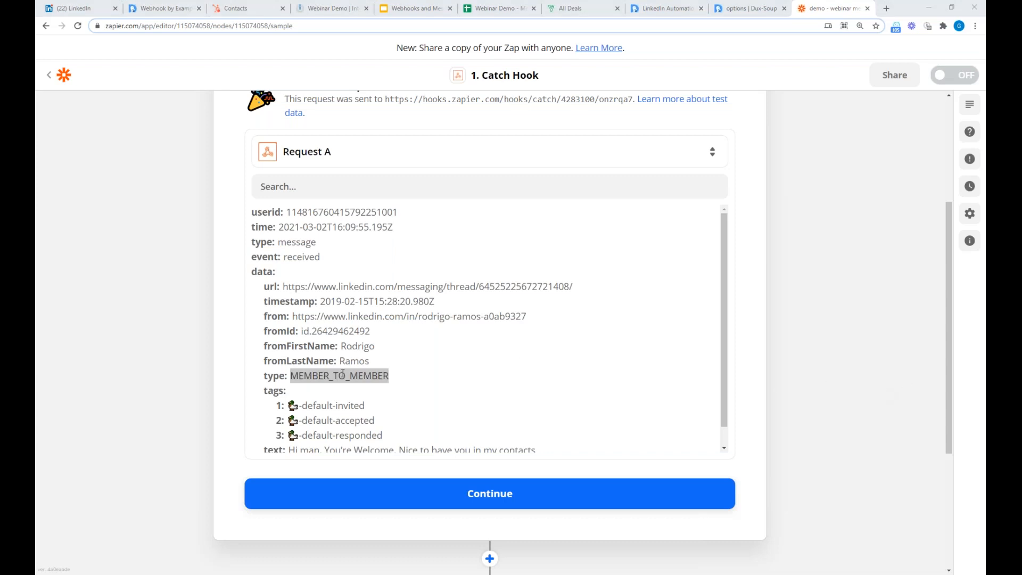
Step: Accept the Catch Hook sample and add Filter by Zapier as the Zap's second step
click(495, 494)
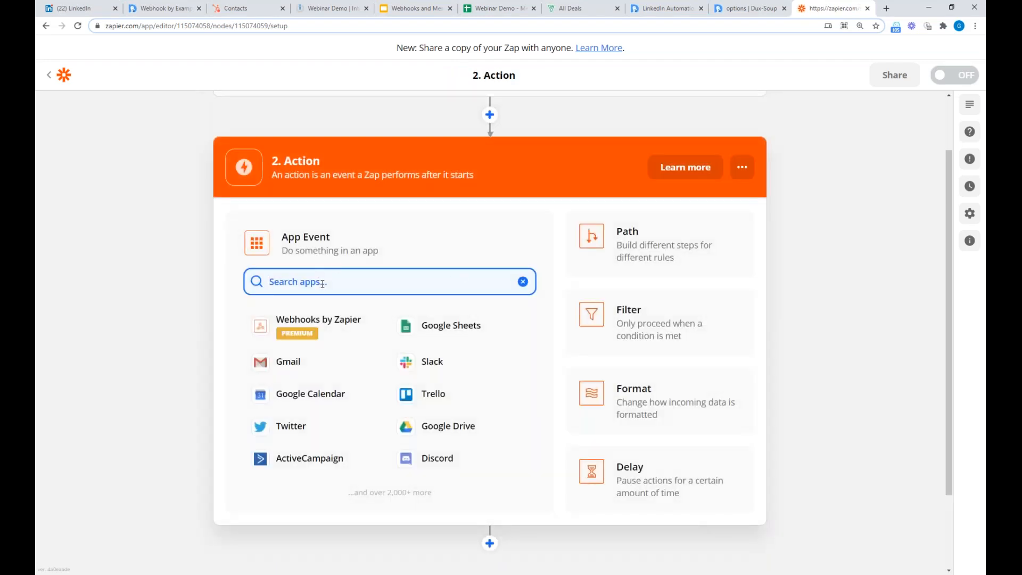
text(filter)
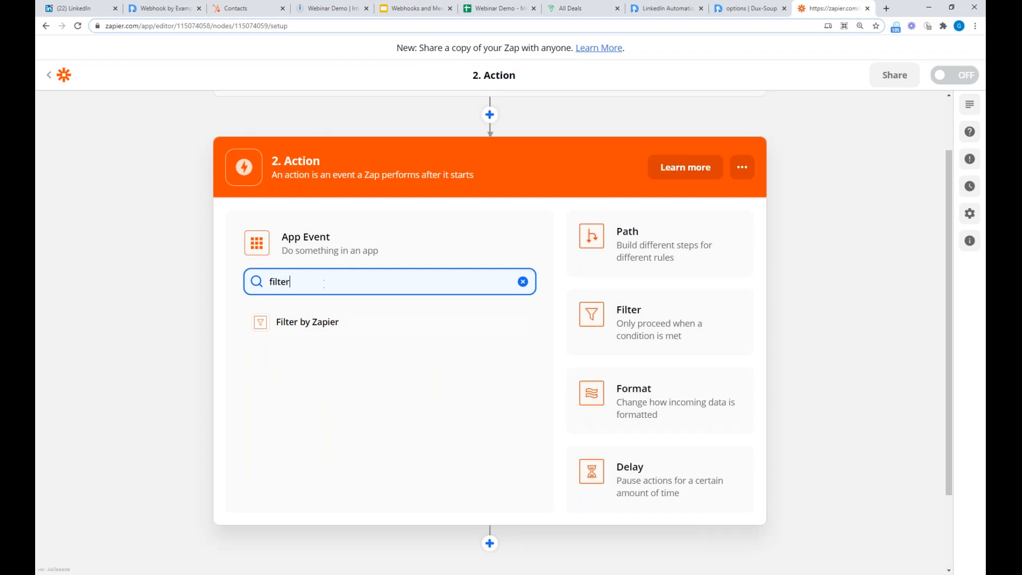
click(306, 325)
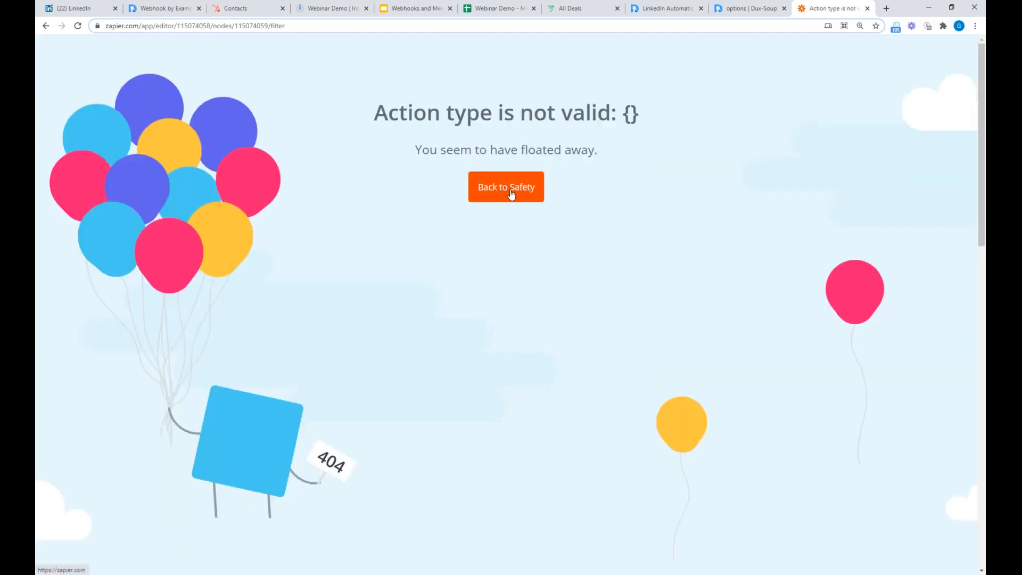
Step: Leave the error page and reopen the "demo - webinar messages to BIGIN / Zoho CRM" Zap from the Webinar Demo folder
click(514, 187)
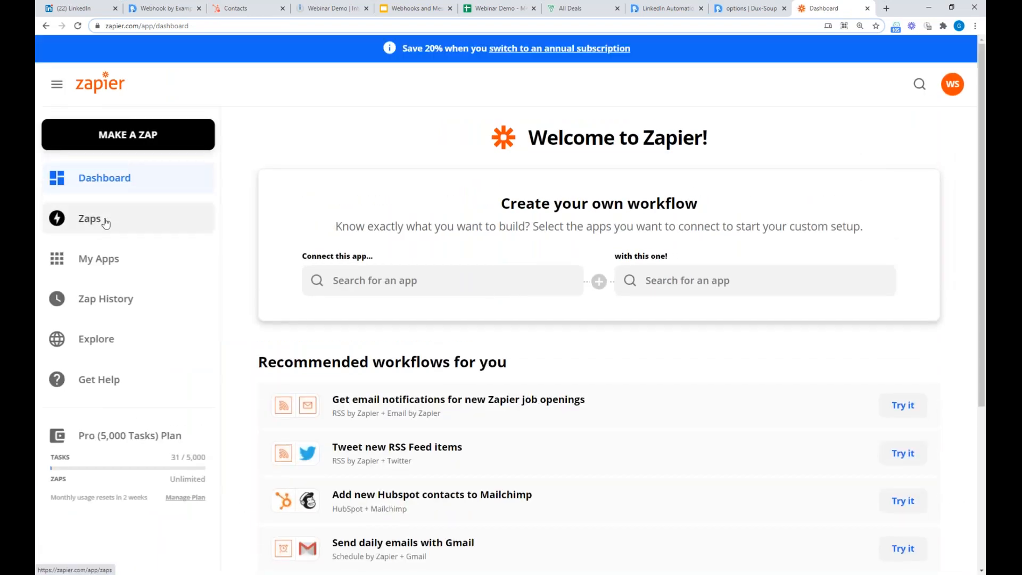
click(104, 221)
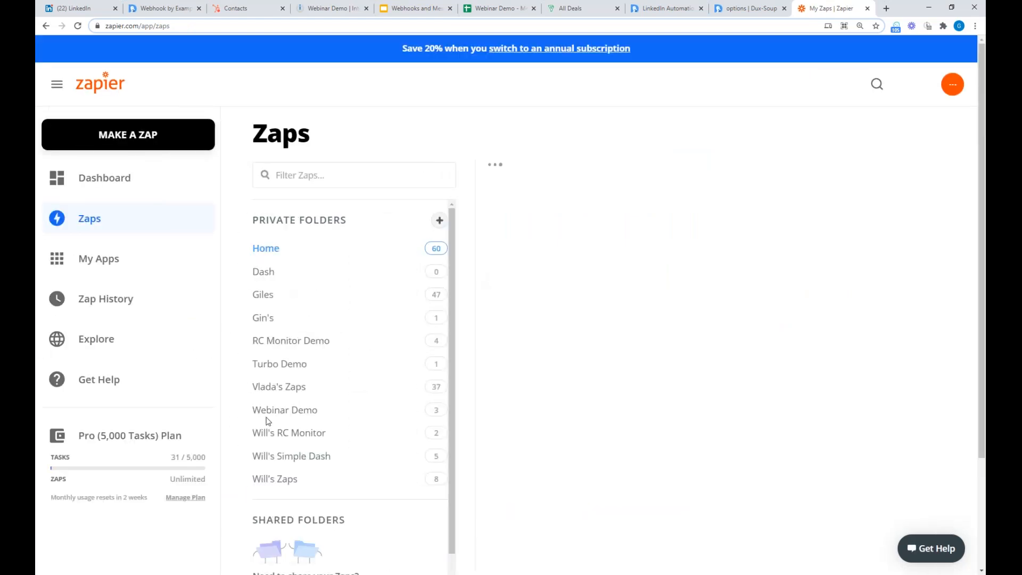
click(278, 413)
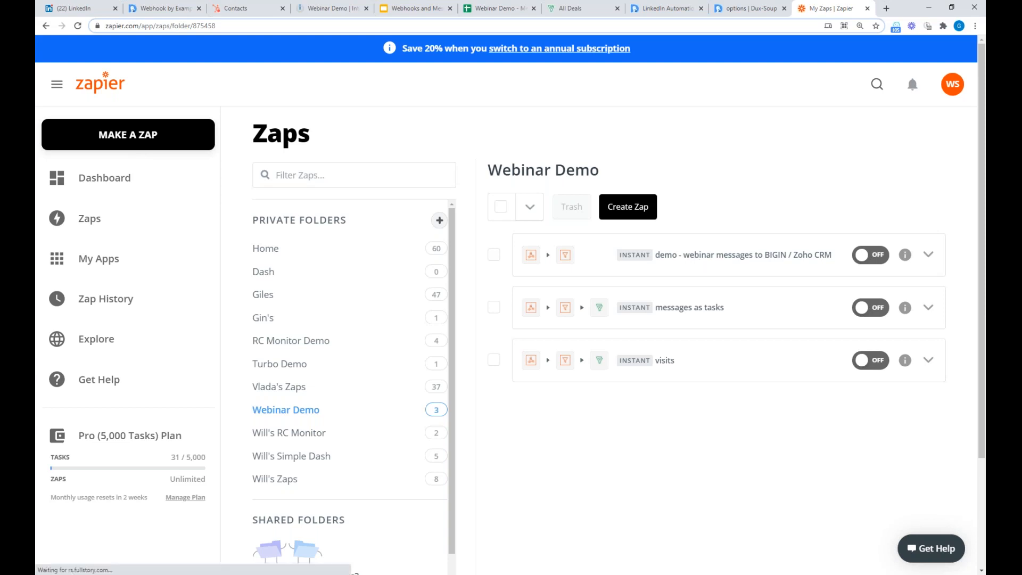
click(692, 257)
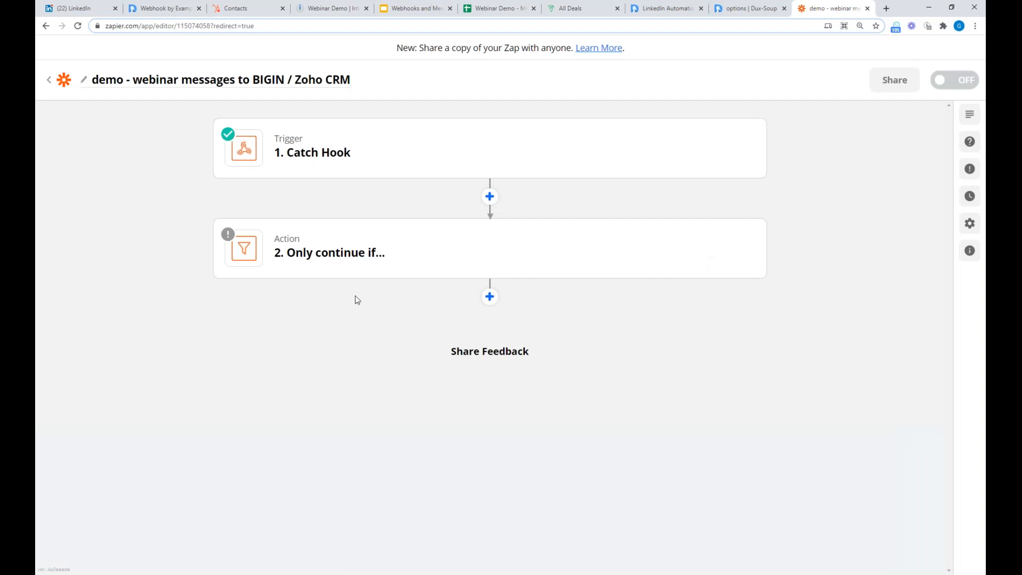
Step: In the Only continue if step, set the first filter condition to Type (Text) Exactly matches message
click(335, 258)
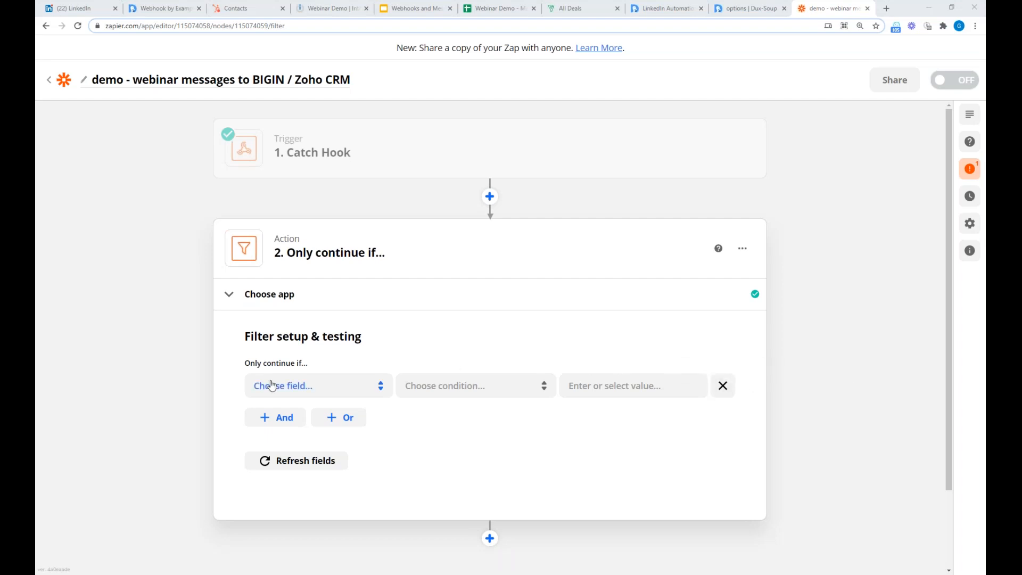
scroll(361, 311, down, 2)
click(330, 292)
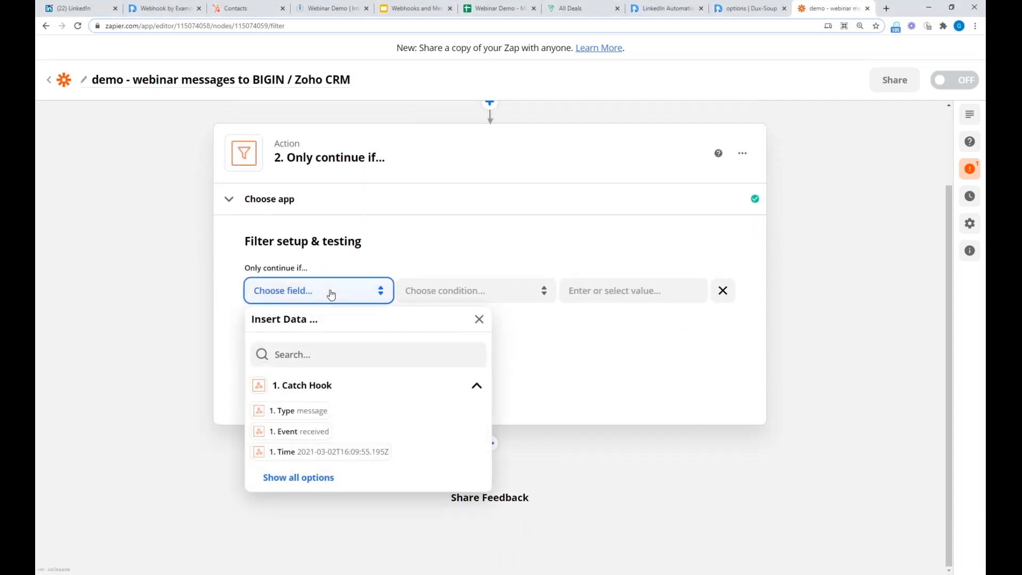
click(292, 414)
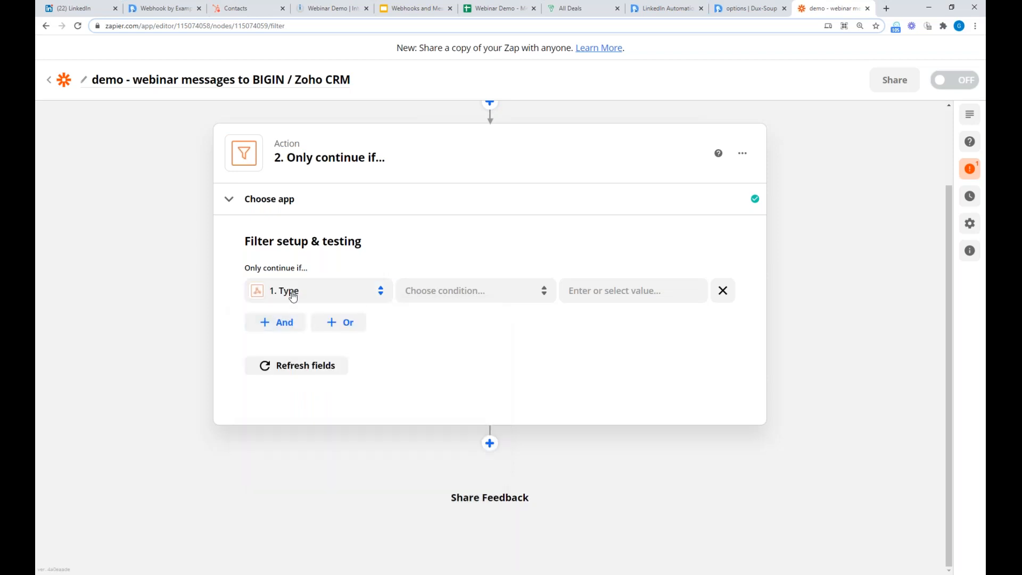
click(496, 292)
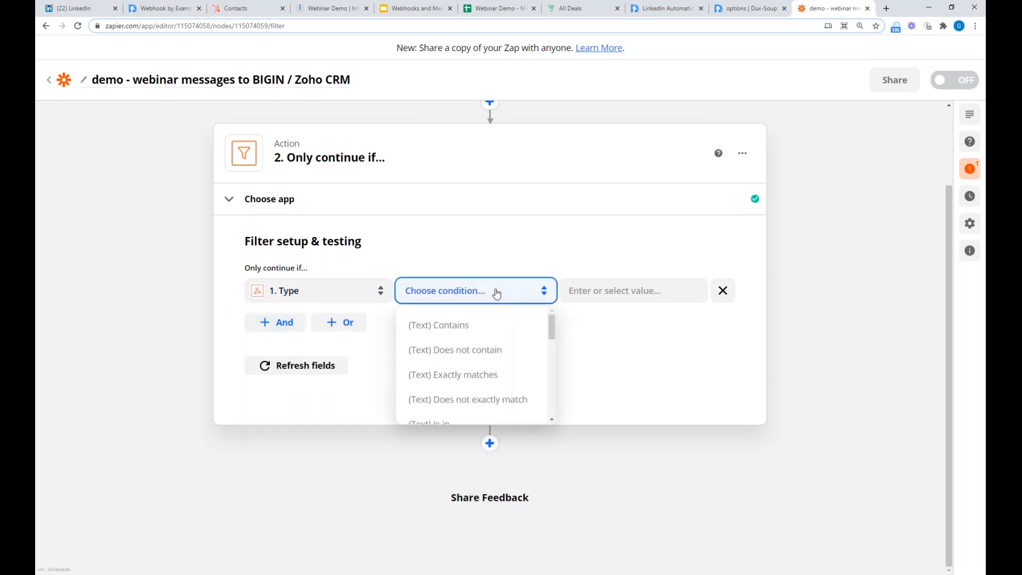
click(473, 378)
click(619, 289)
text(message)
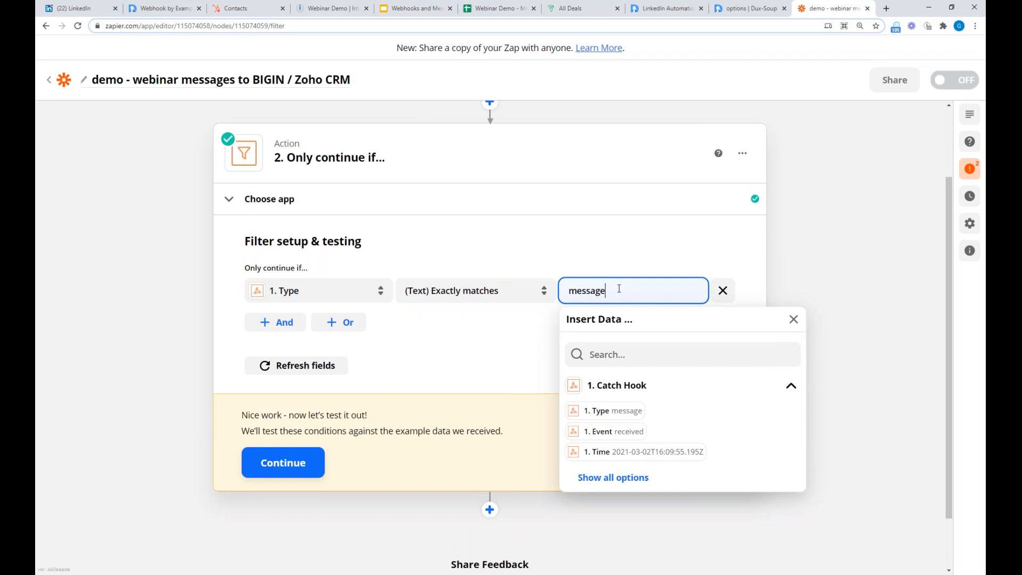
click(753, 254)
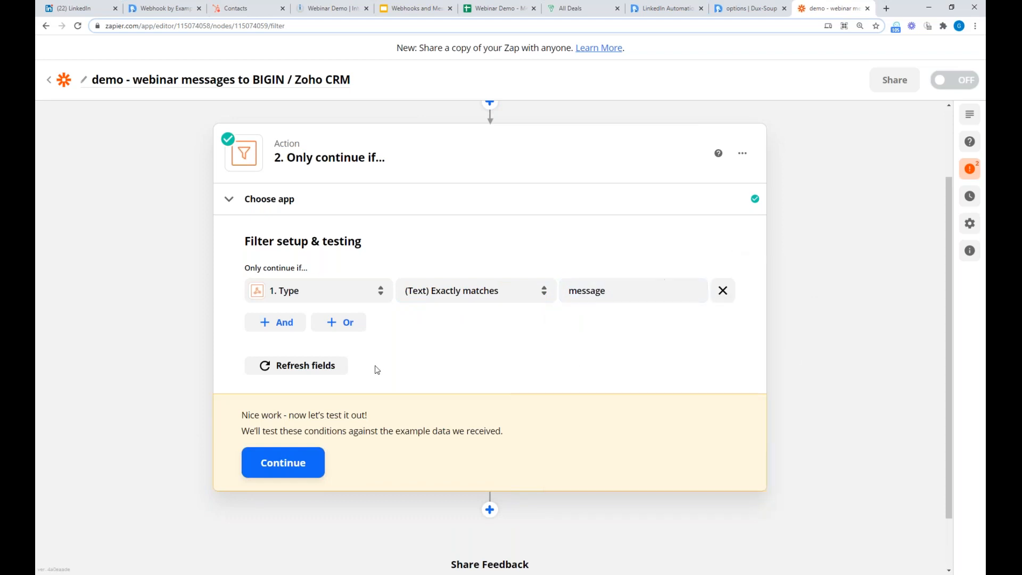
Step: Add an And condition requiring Data Type (Text) Exactly matches MEMBER_TO_MEMBER, and test the filter on the sample data
click(272, 323)
click(312, 325)
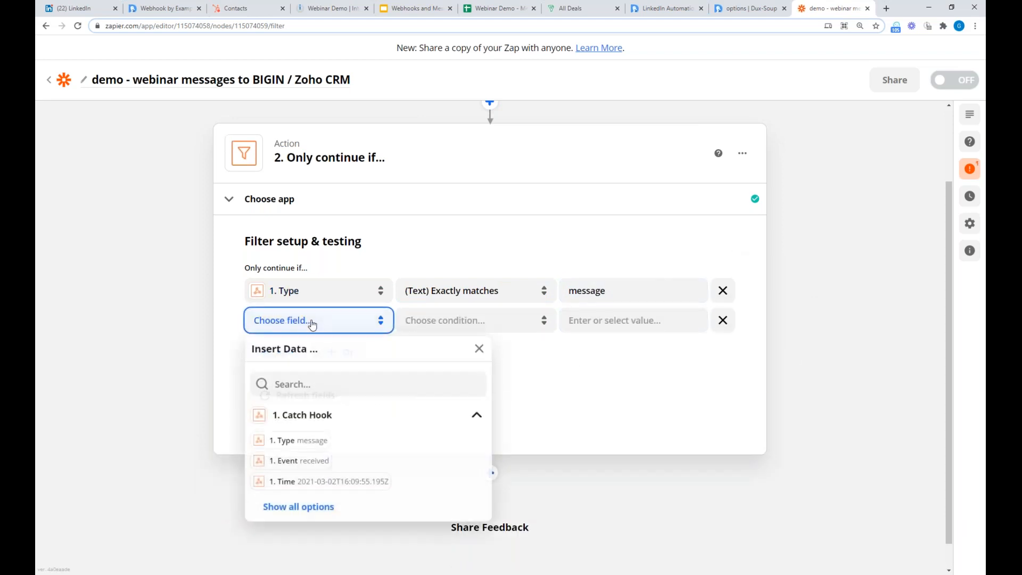
click(296, 506)
scroll(388, 482, down, 3)
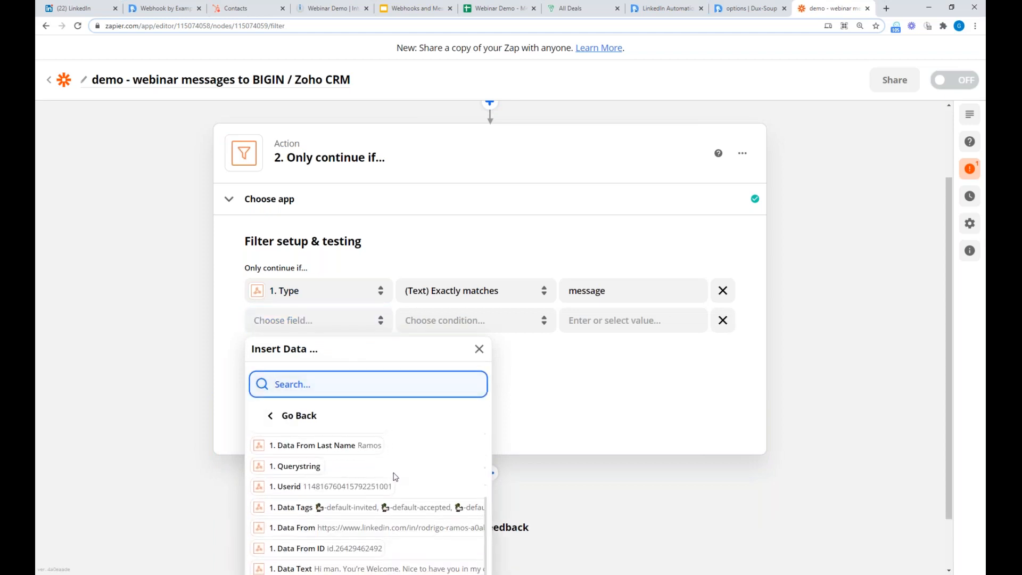
scroll(392, 468, down, 2)
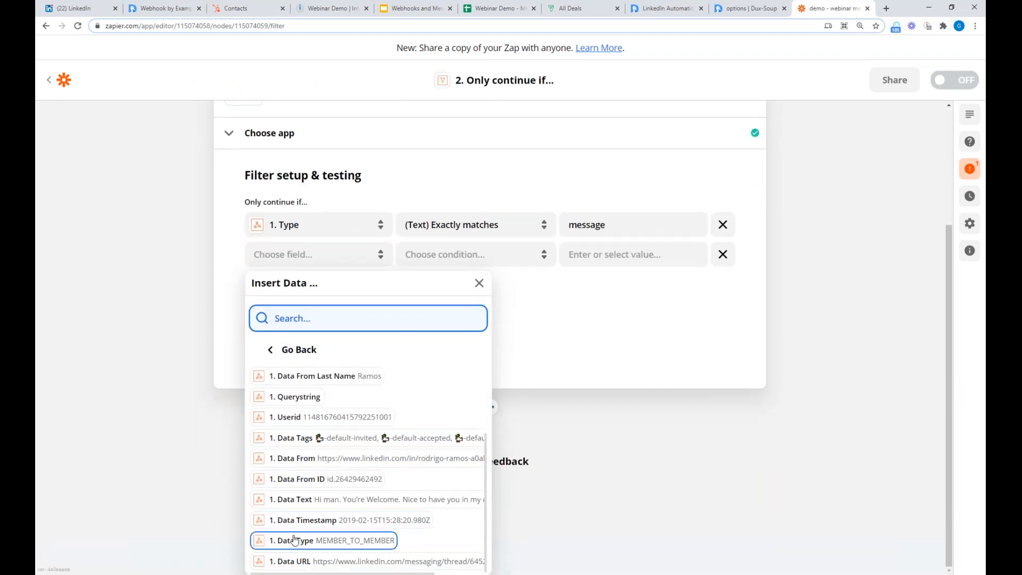
click(340, 542)
click(488, 295)
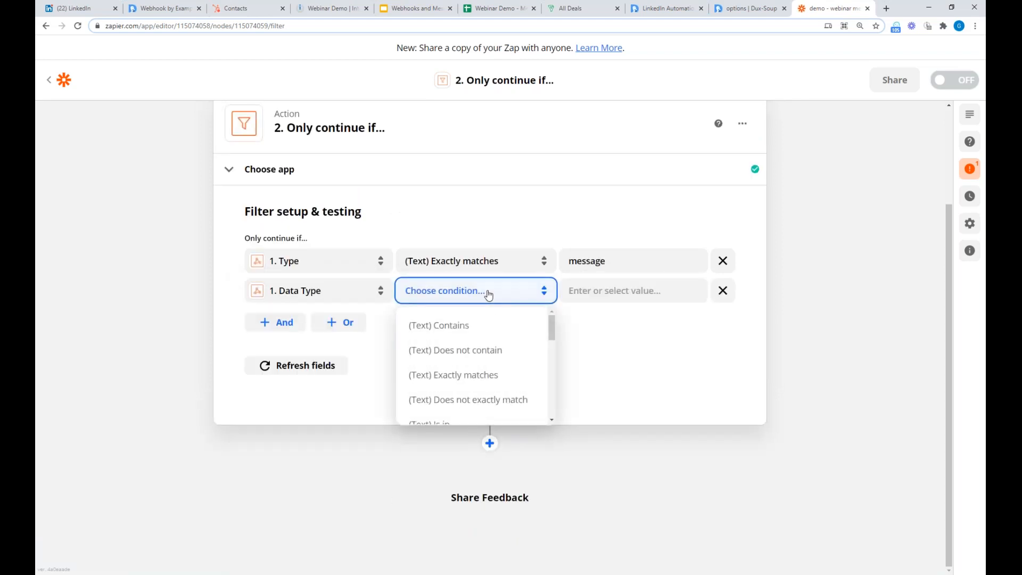
click(487, 379)
click(633, 290)
text(M)
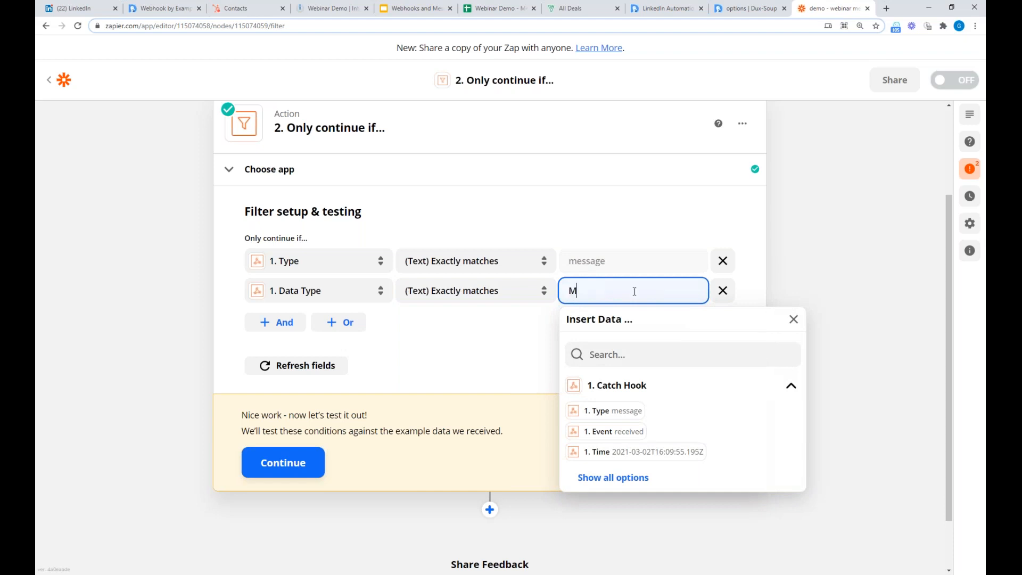
text(EMBER_TO_MEMBER)
click(749, 258)
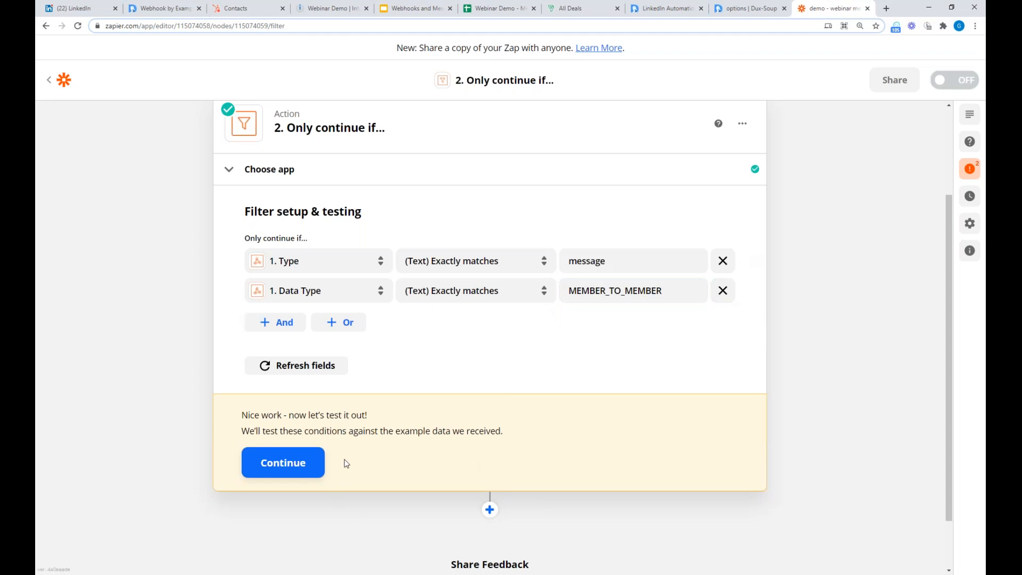
click(283, 465)
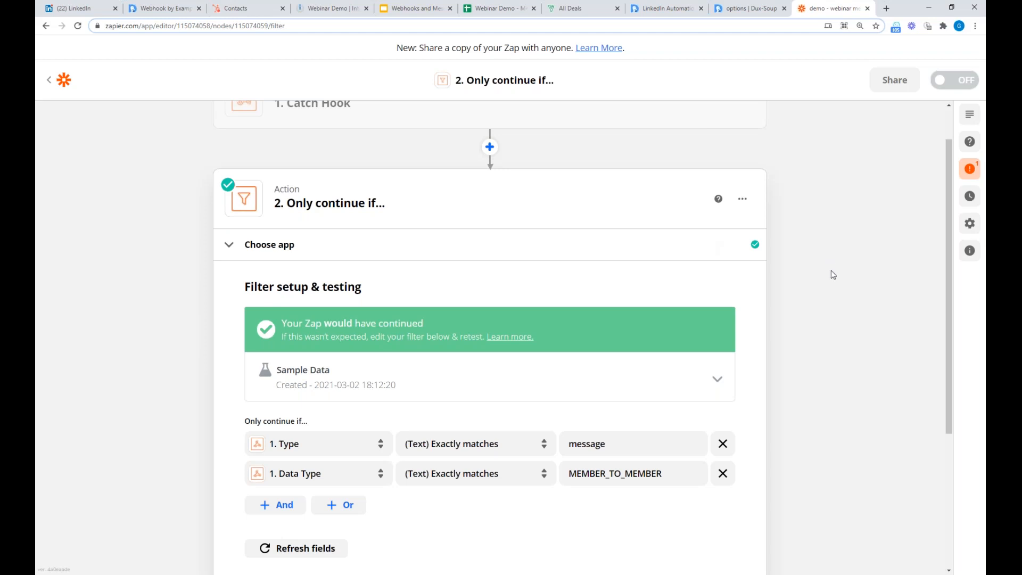
Step: Add a third step after the filter using the Bigin by Zoho CRM app
scroll(833, 275, down, 4)
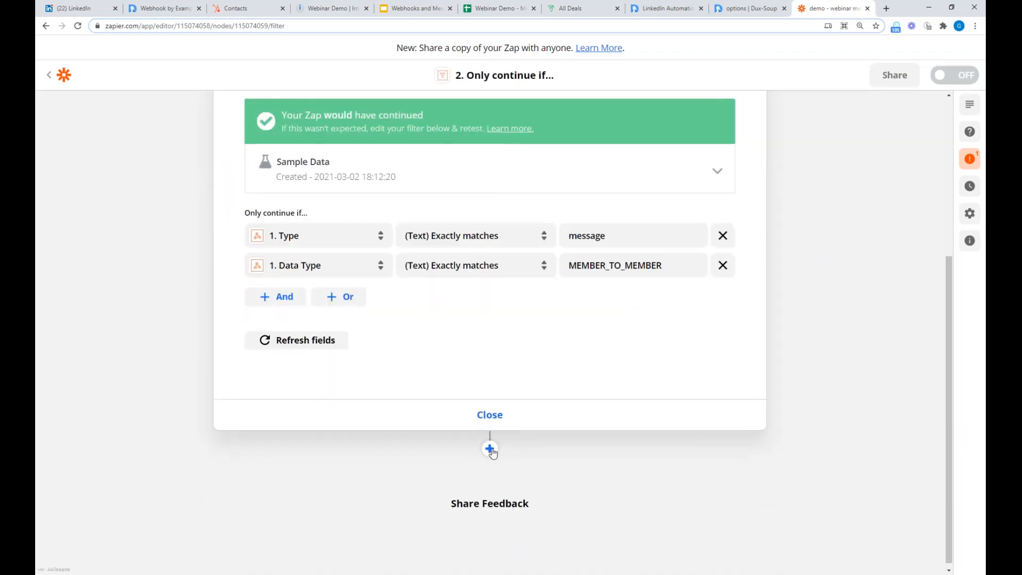
click(490, 449)
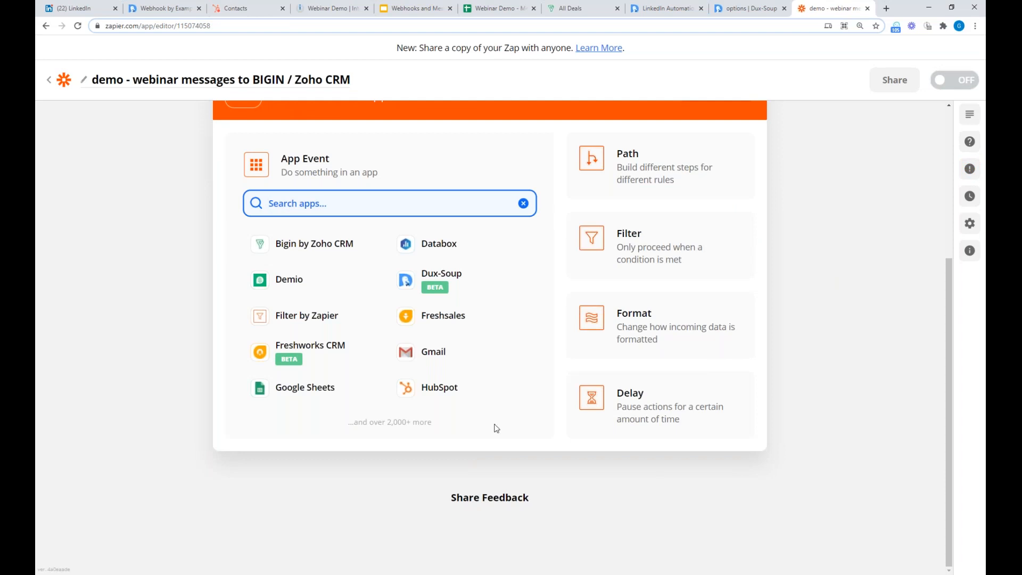
click(313, 246)
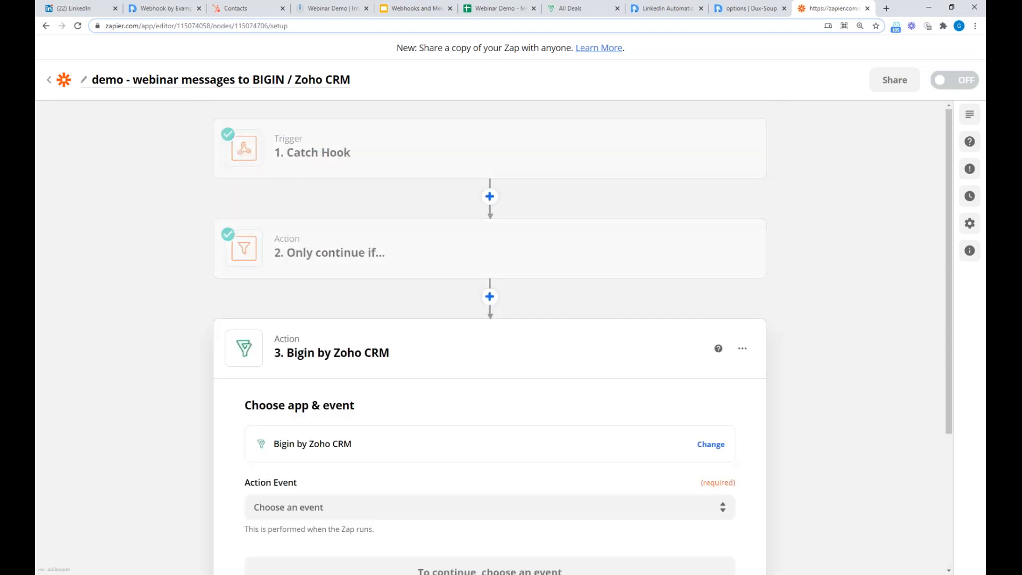
Step: Choose Create Task as the Bigin action event and continue to the account selection
scroll(845, 271, down, 3)
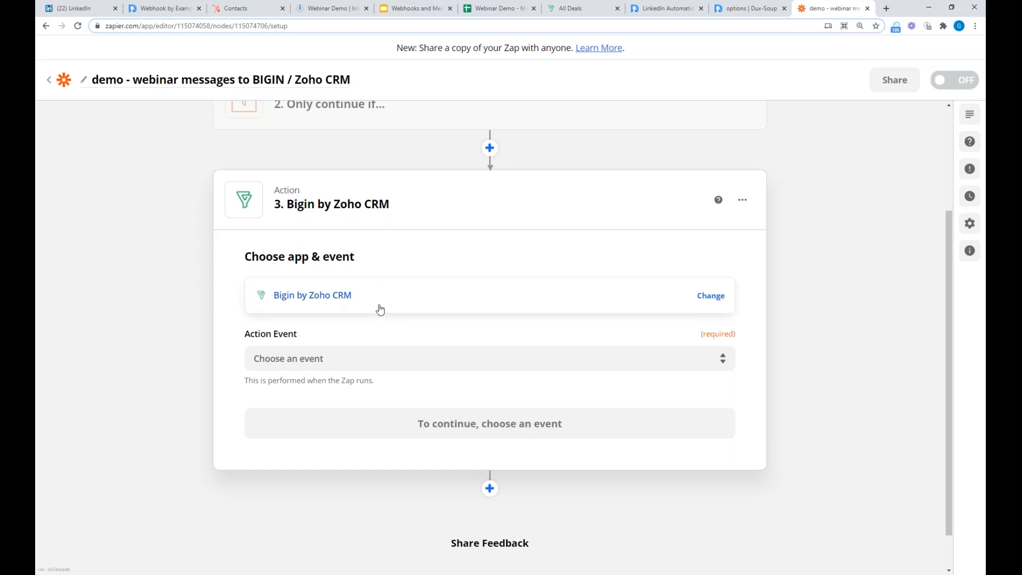
click(446, 362)
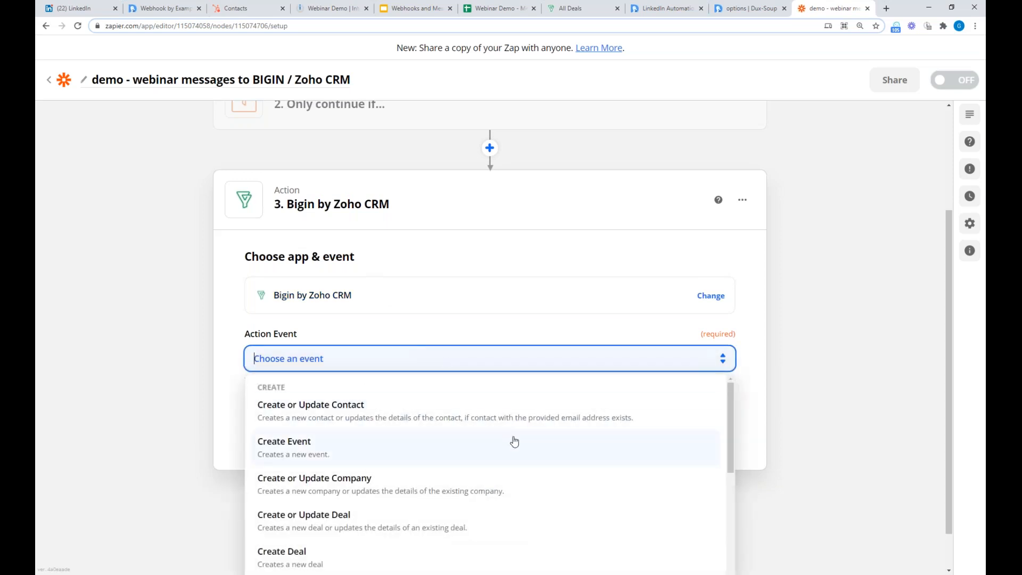
scroll(519, 458, down, 2)
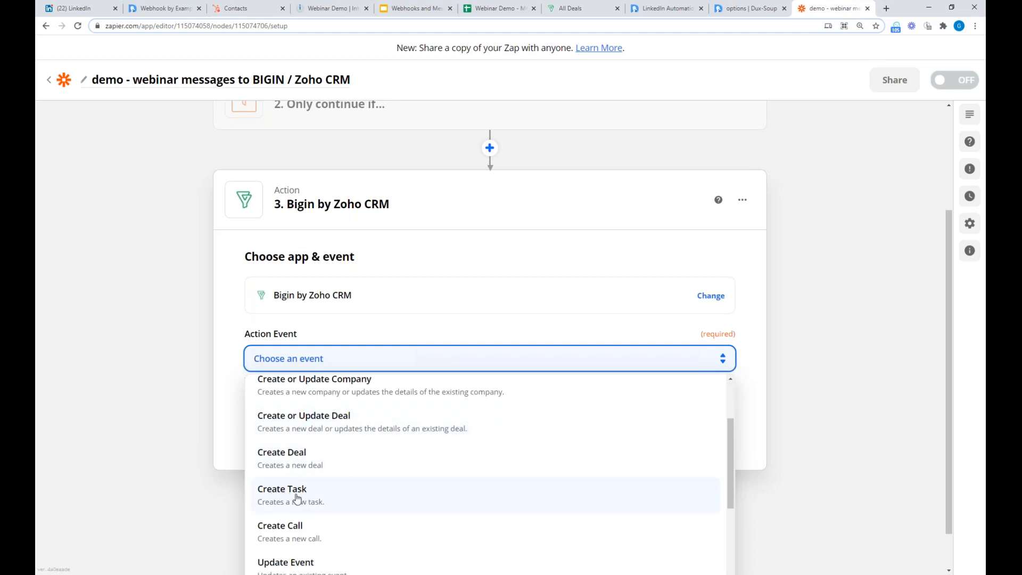
scroll(404, 474, up, 2)
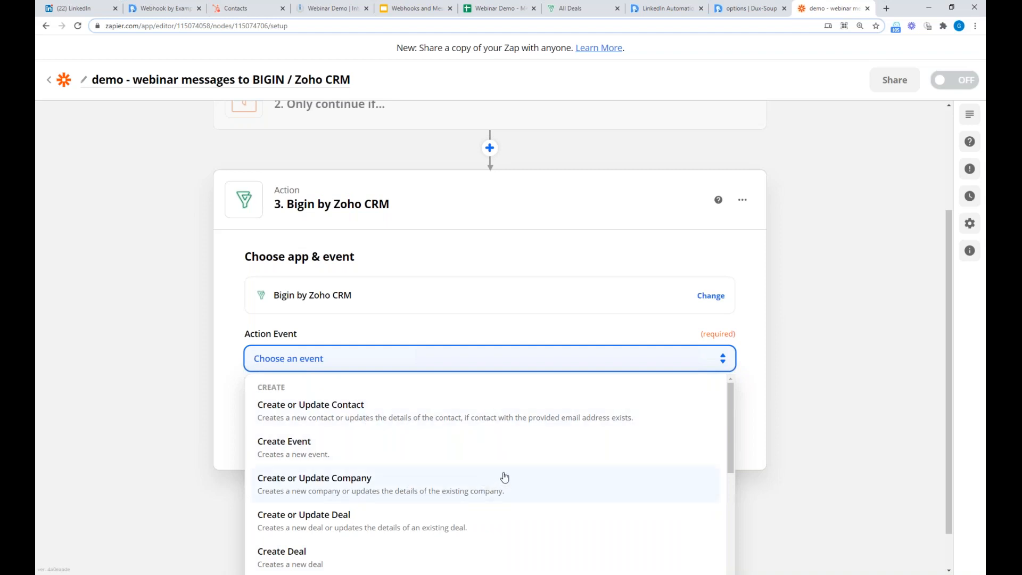
scroll(504, 477, down, 1)
scroll(500, 472, down, 2)
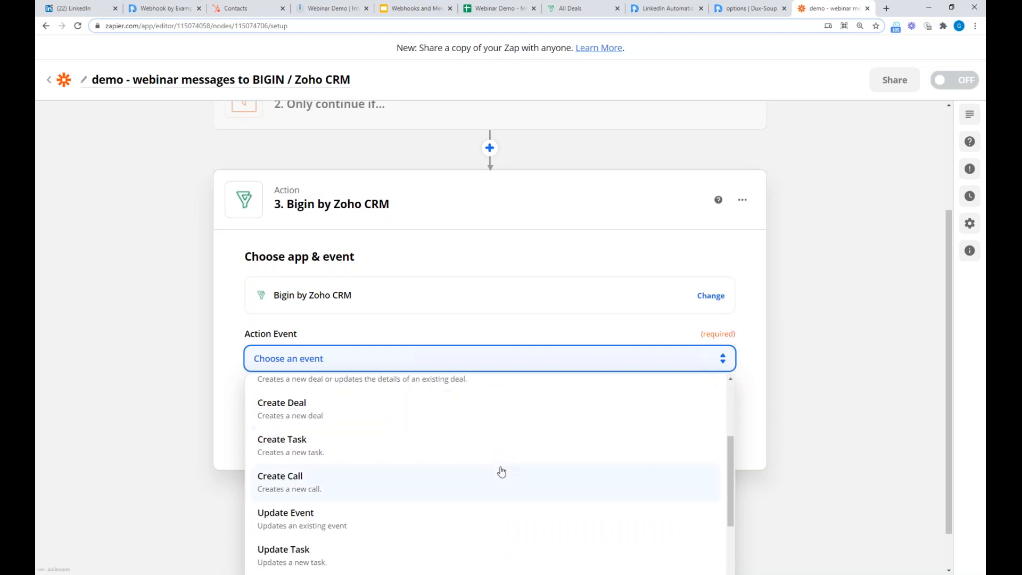
click(306, 446)
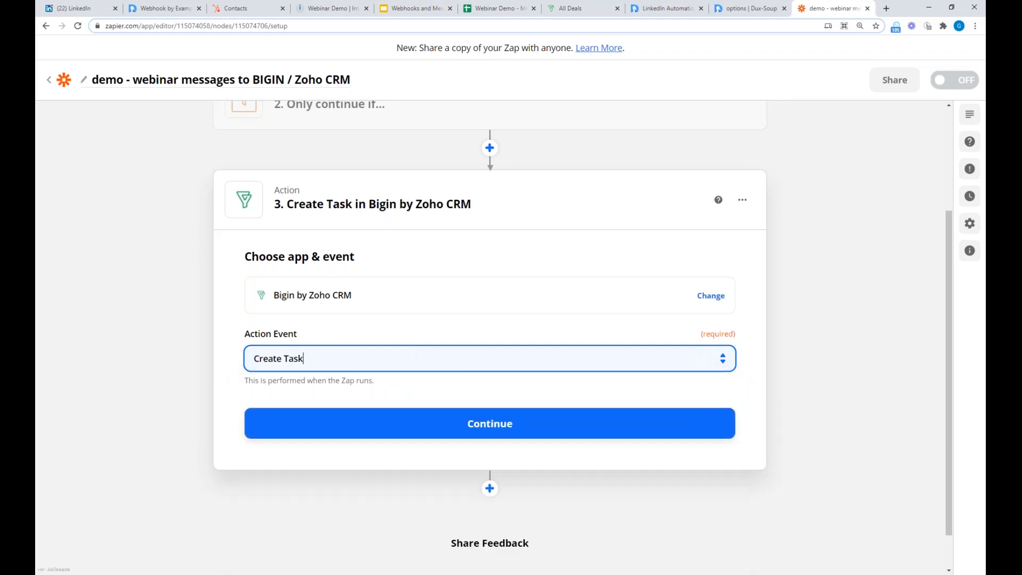
click(500, 436)
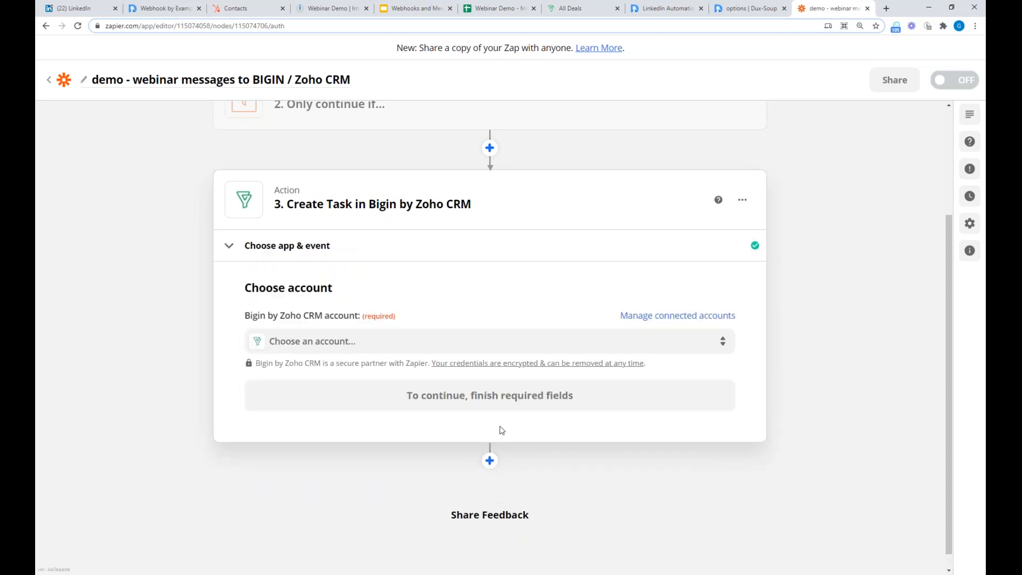
Step: Select the connected Bigin account under the owner's Gmail address for the Create Task action and continue to its setup
click(696, 346)
scroll(793, 388, down, 1)
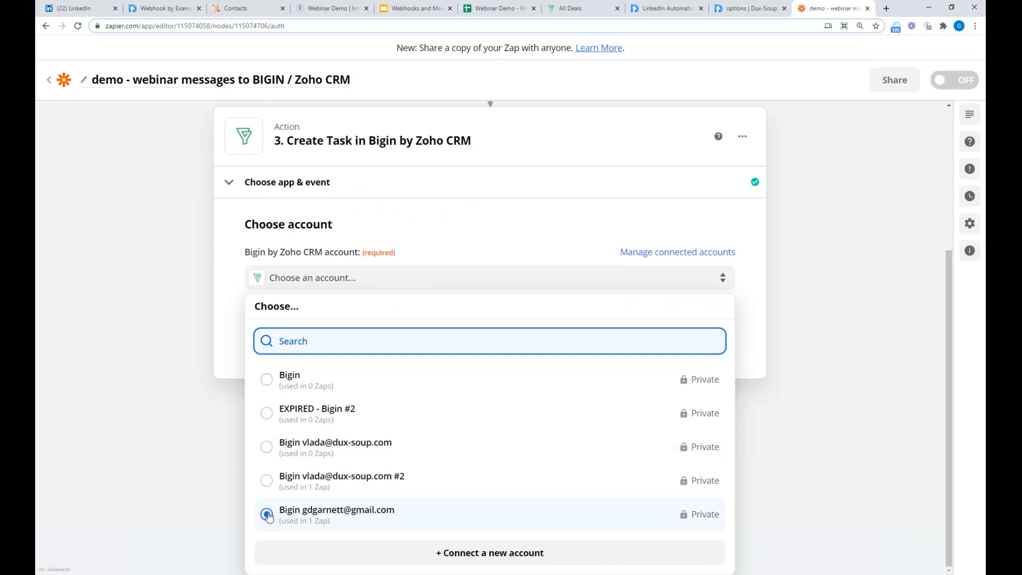
click(267, 514)
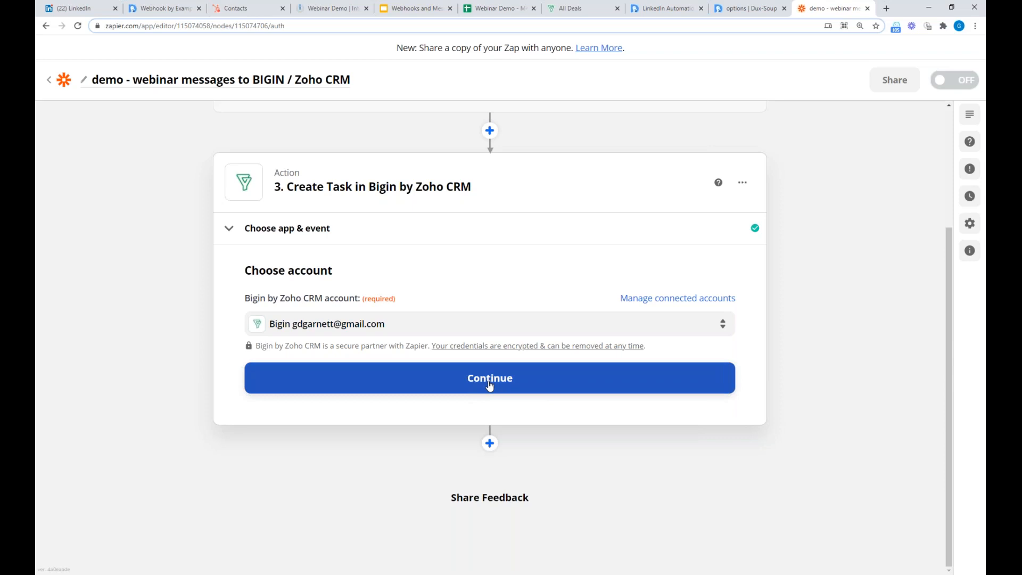
click(490, 385)
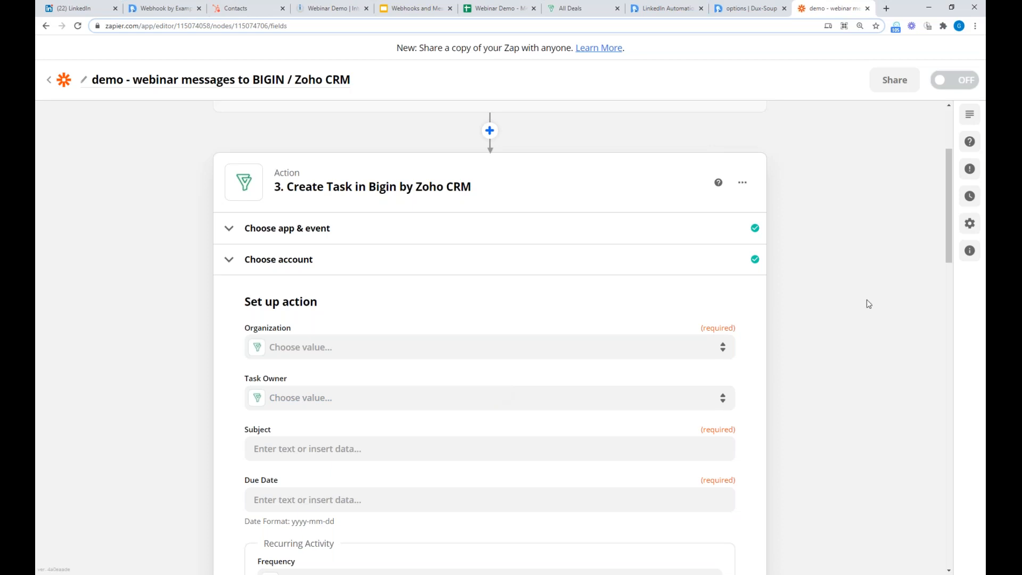
Step: Set the task's Organization to GAVIT and choose the only listed user as Task Owner
scroll(856, 274, down, 4)
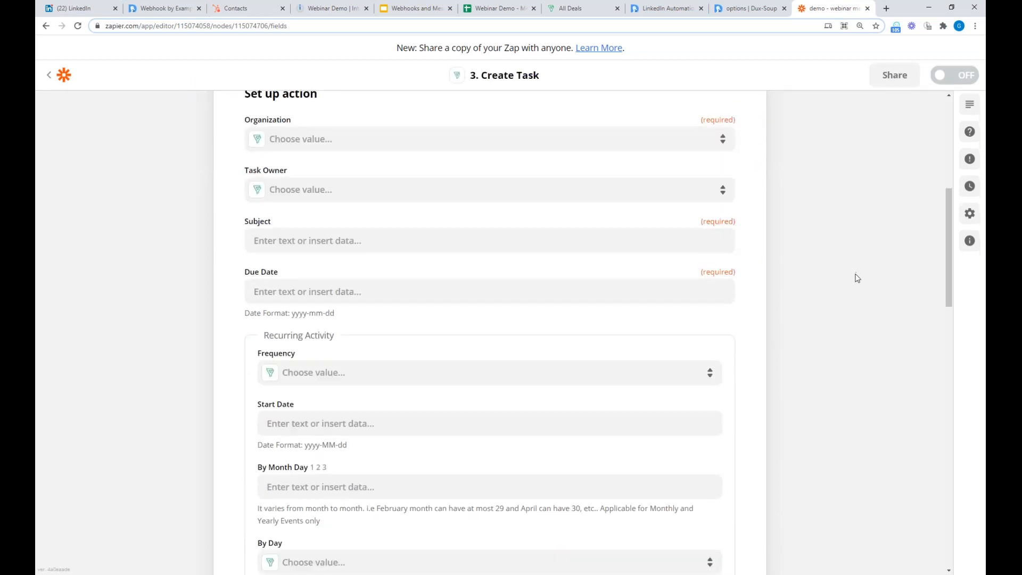
scroll(857, 276, down, 2)
scroll(856, 277, up, 3)
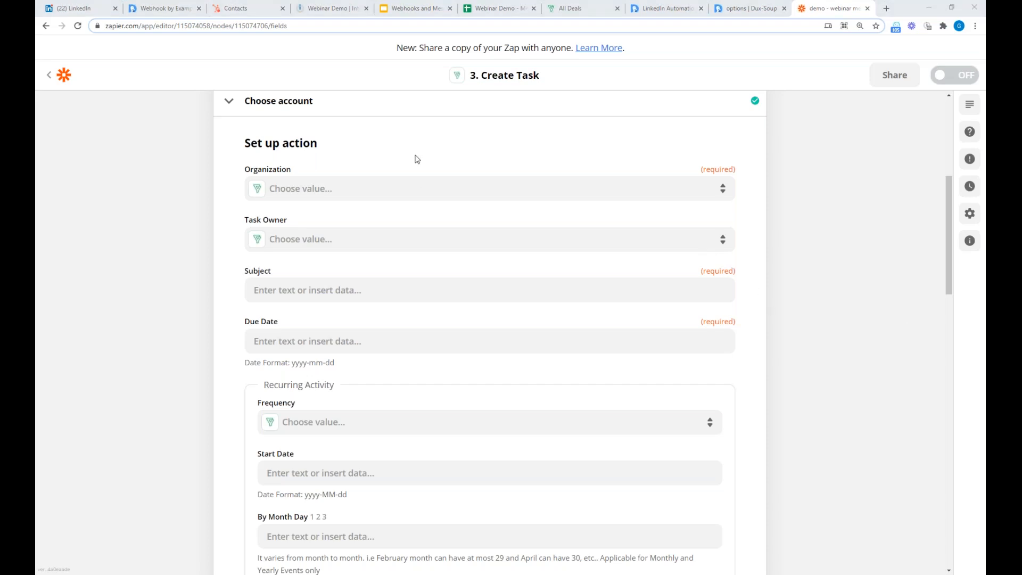
click(414, 191)
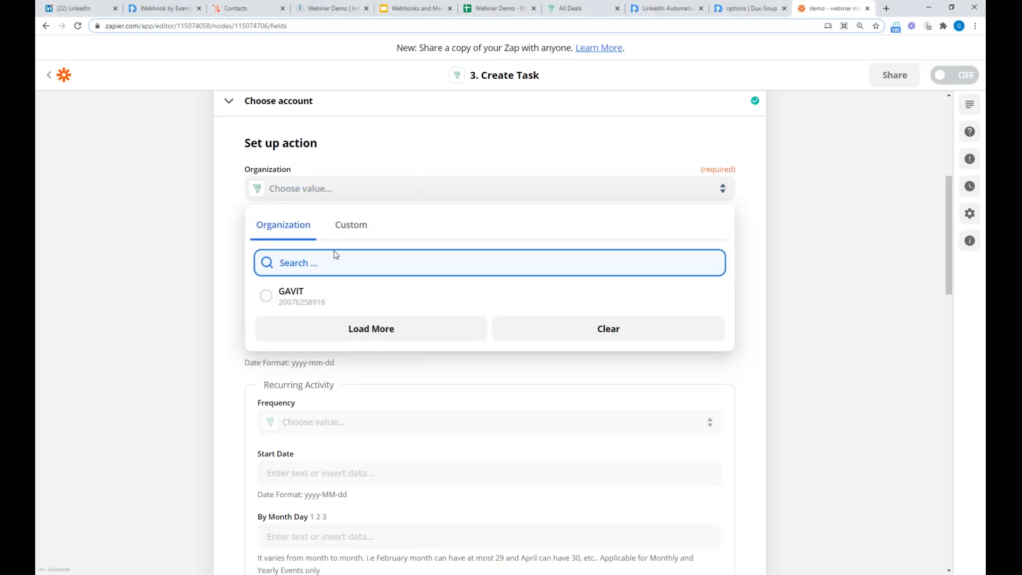
click(270, 296)
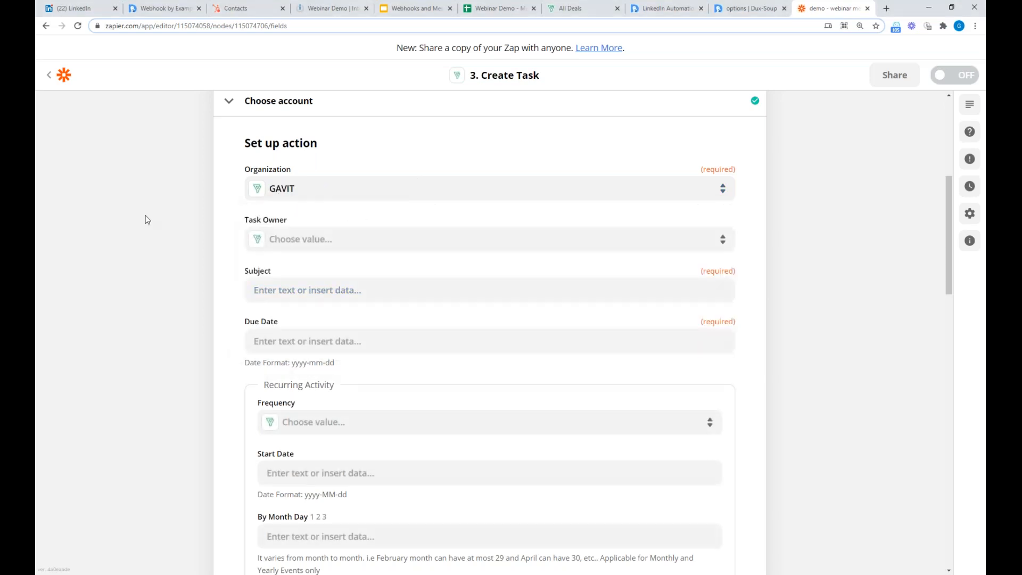
click(331, 243)
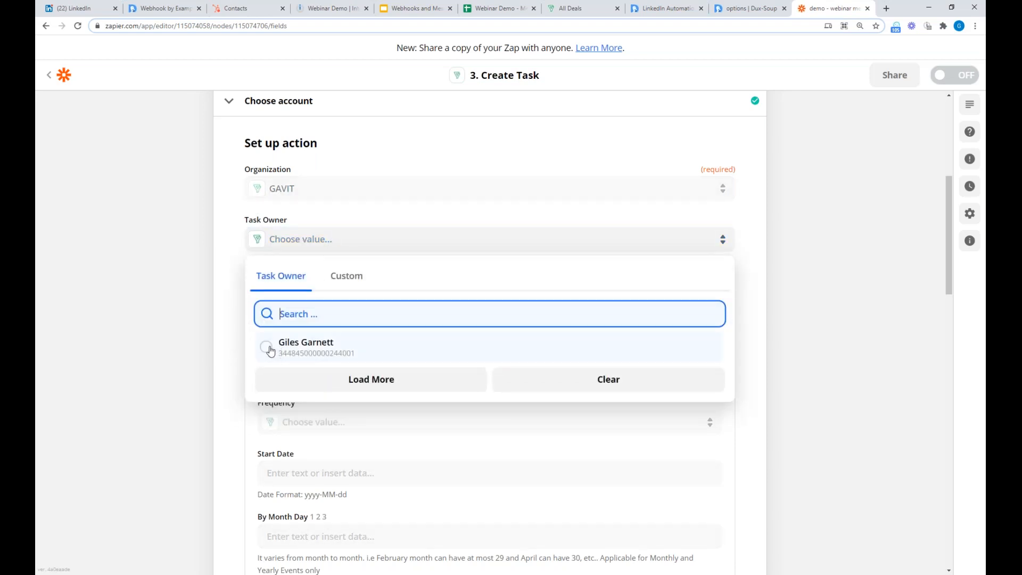
click(269, 348)
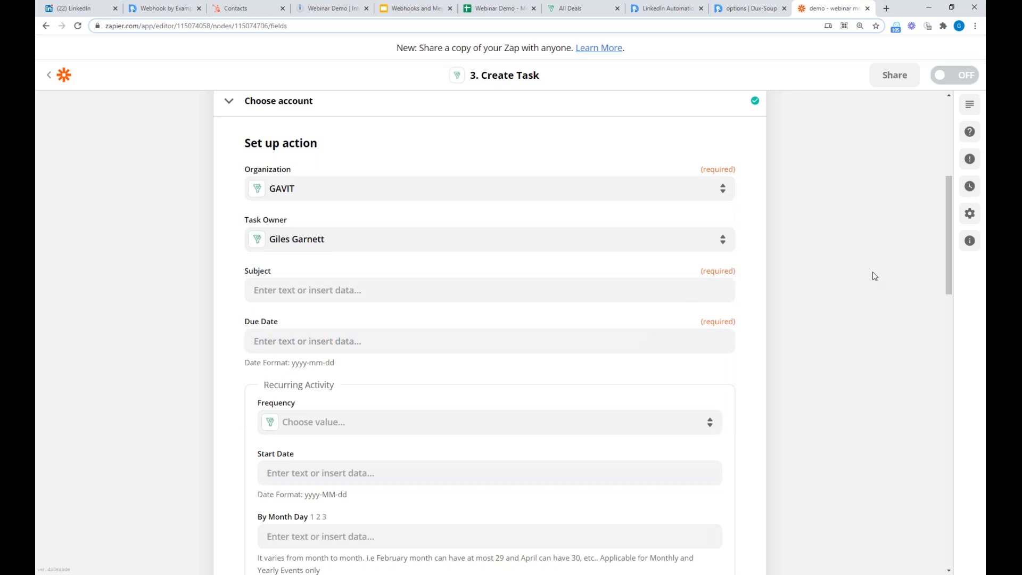
Step: Set the task's Subject to New LinkedIn Message and its Due Date to 2021-03-15
click(320, 290)
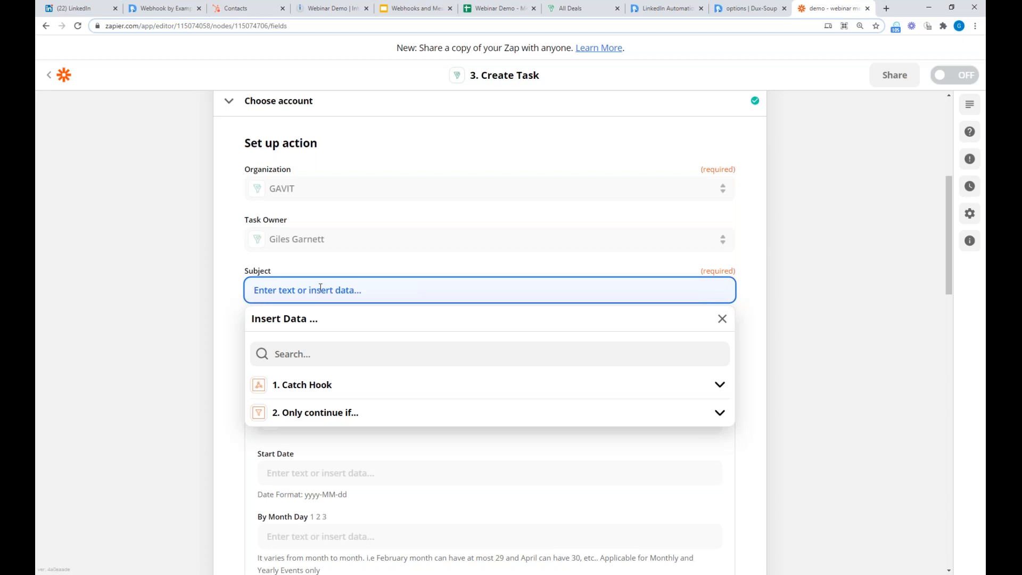
text(New LinkedIn Message)
click(753, 288)
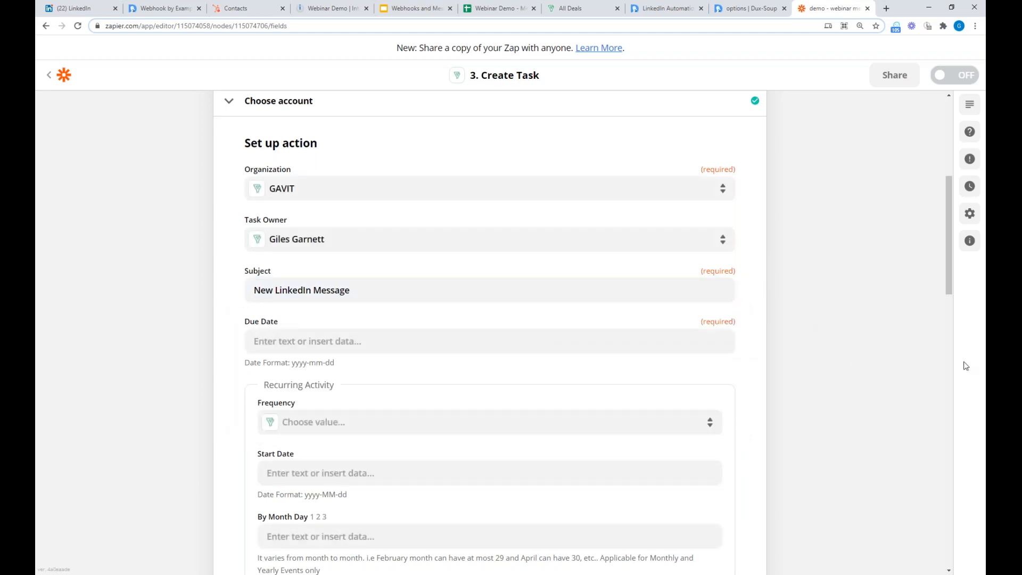
scroll(462, 317, down, 1)
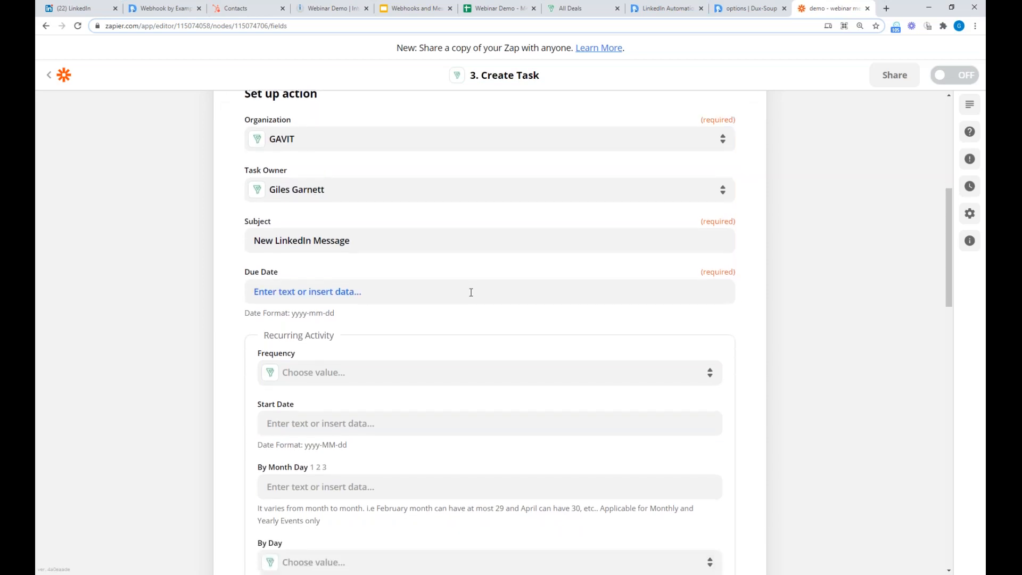
click(472, 292)
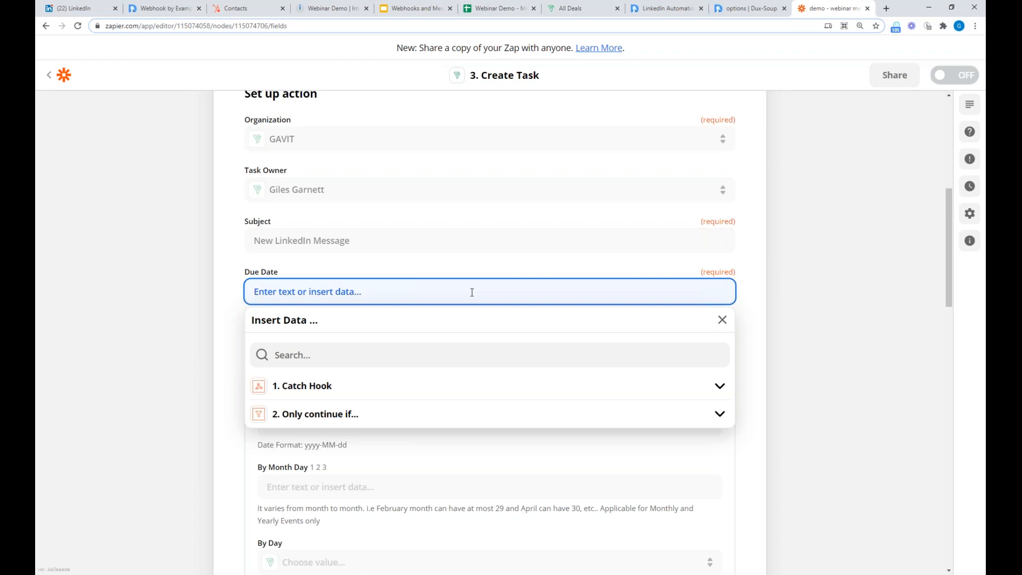
text(2021-03)
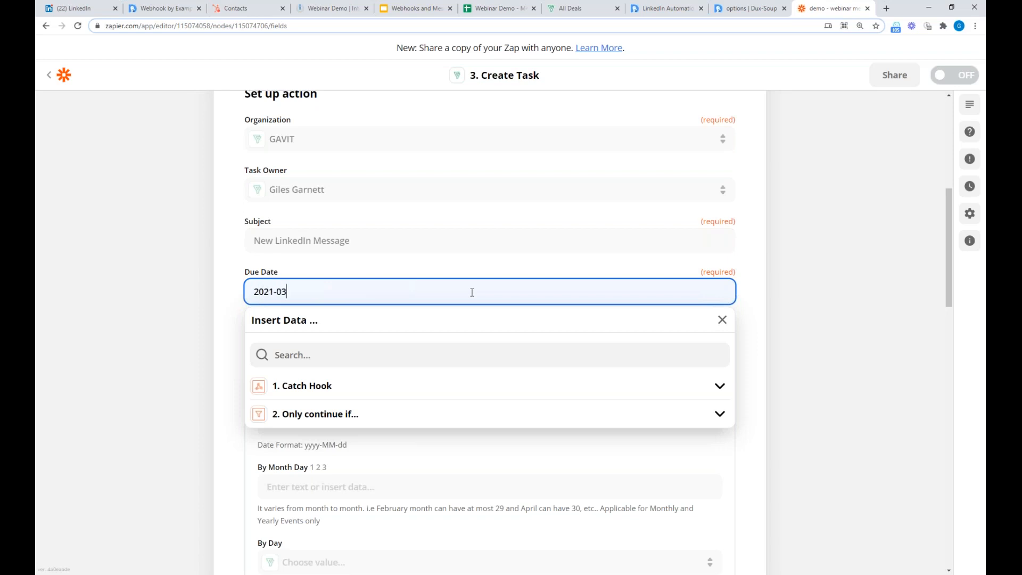
text(-15)
click(756, 276)
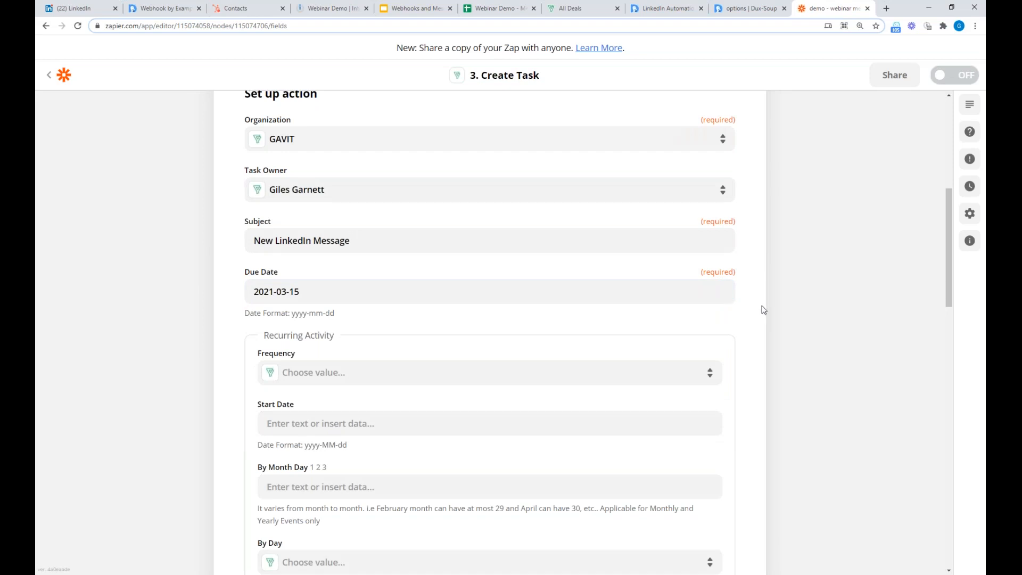
Step: Map the task's Description to the Data Text value from the Catch Hook step
scroll(761, 309, down, 2)
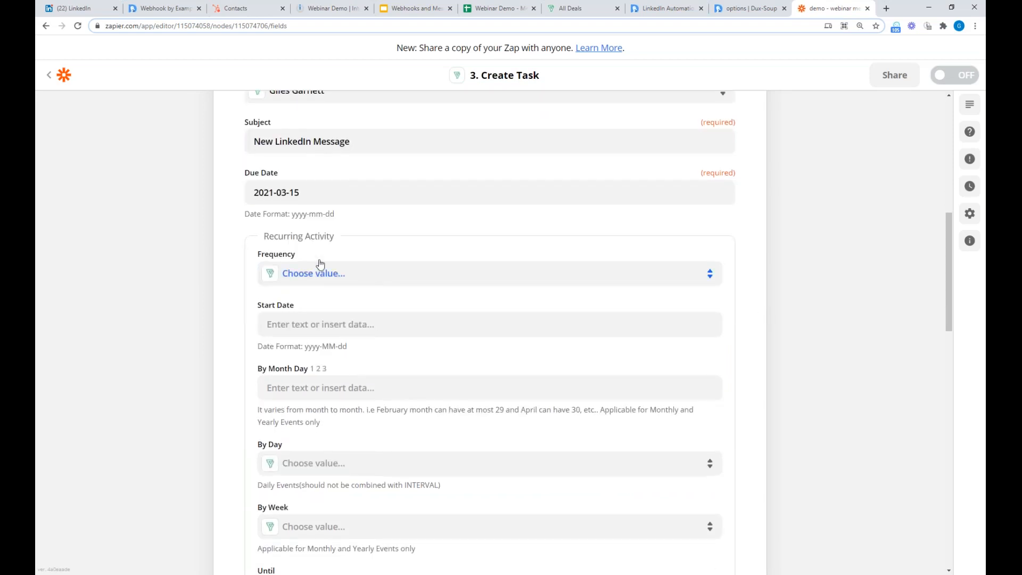
scroll(743, 307, down, 1)
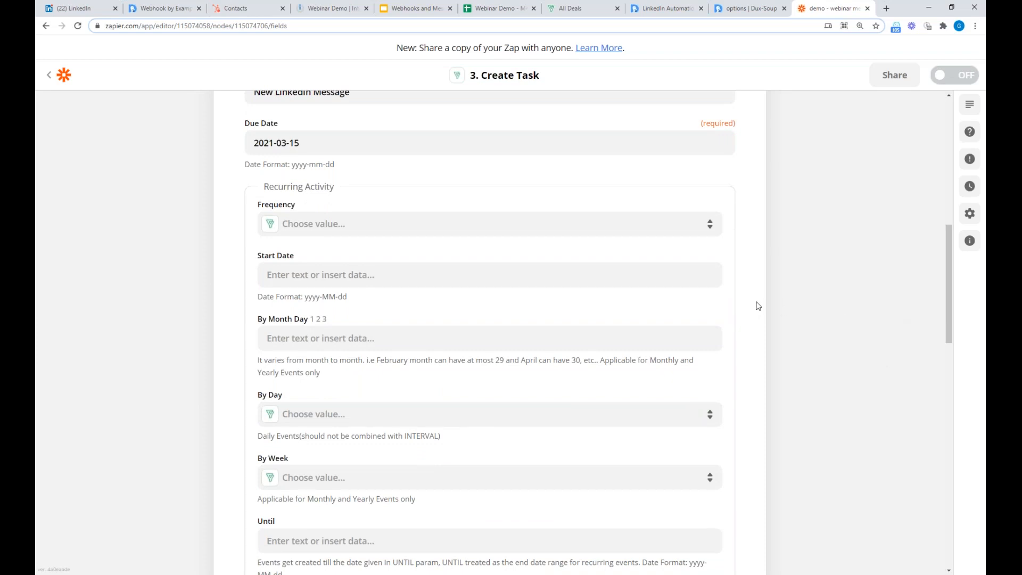
scroll(734, 302, down, 8)
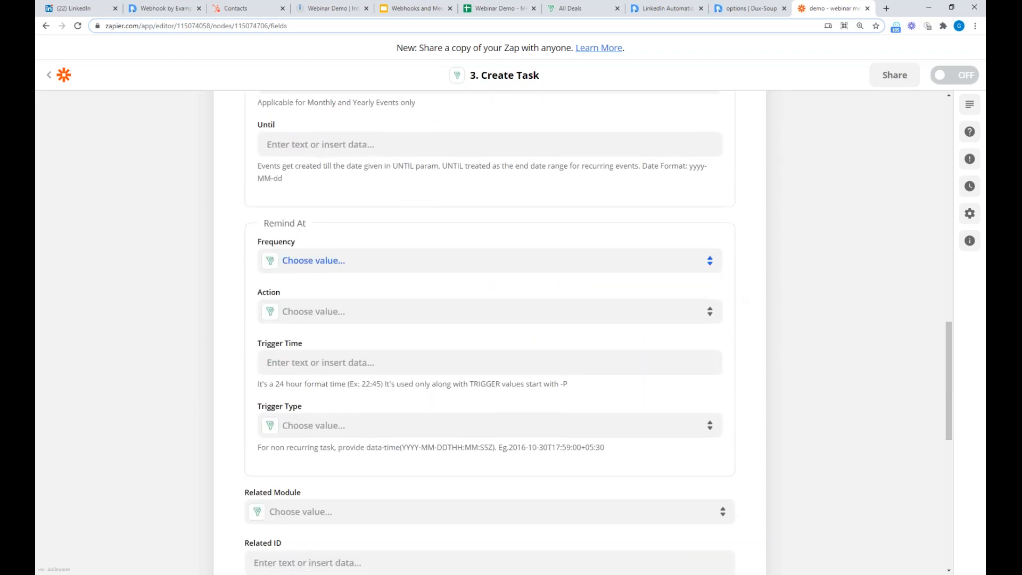
scroll(766, 285, down, 4)
scroll(767, 282, down, 1)
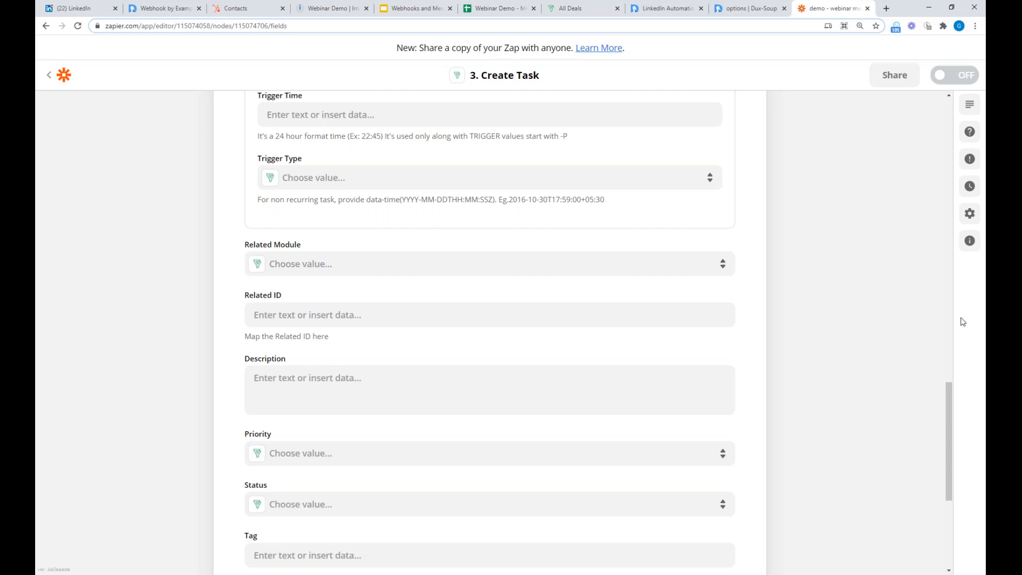
click(418, 379)
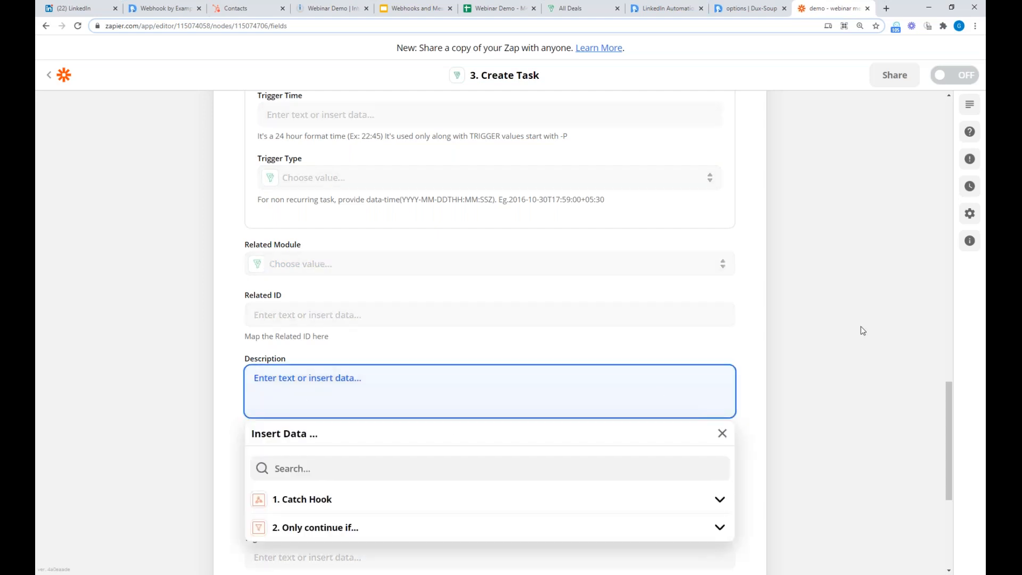
scroll(859, 328, down, 3)
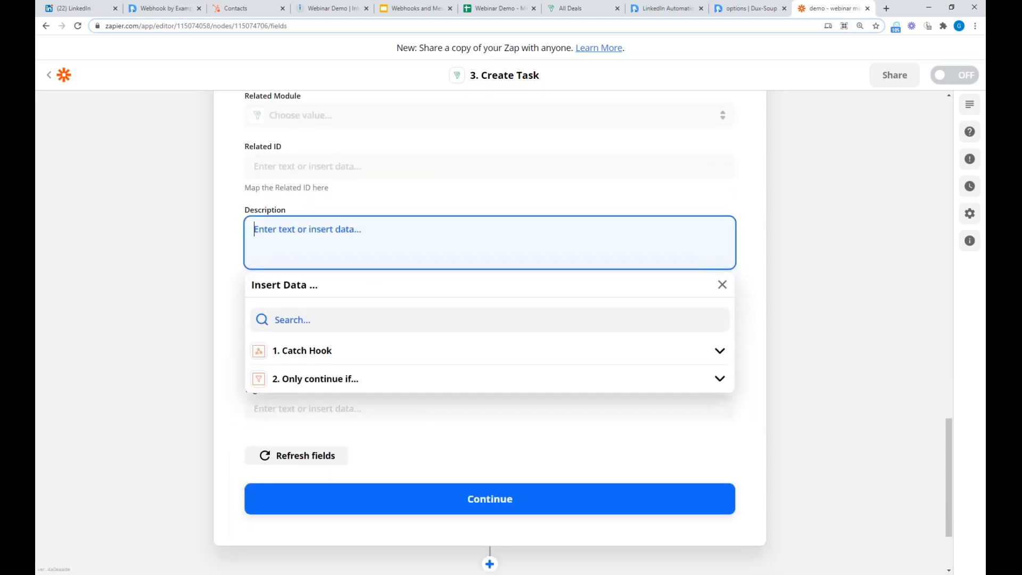
click(293, 353)
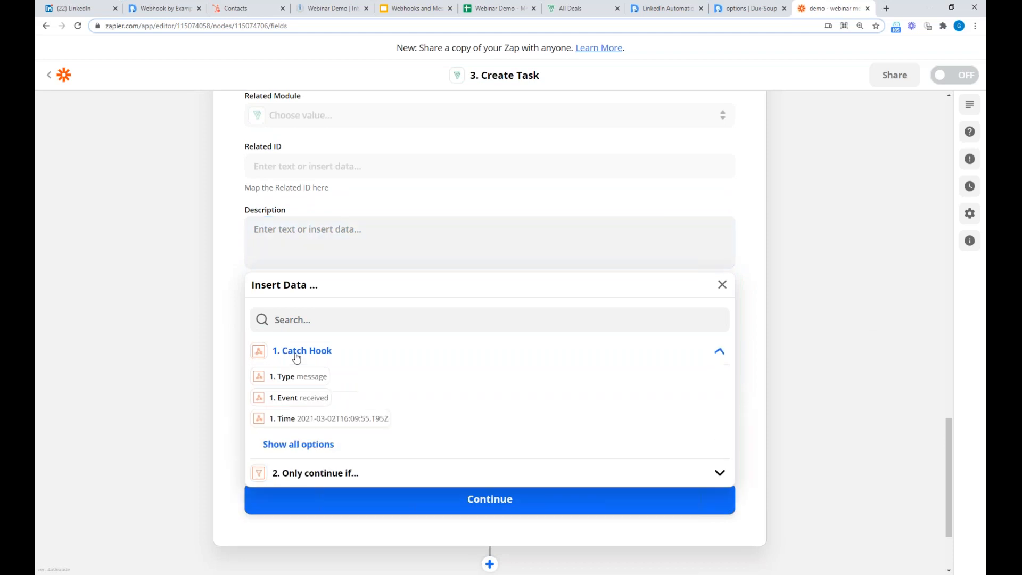
click(314, 444)
scroll(665, 404, down, 3)
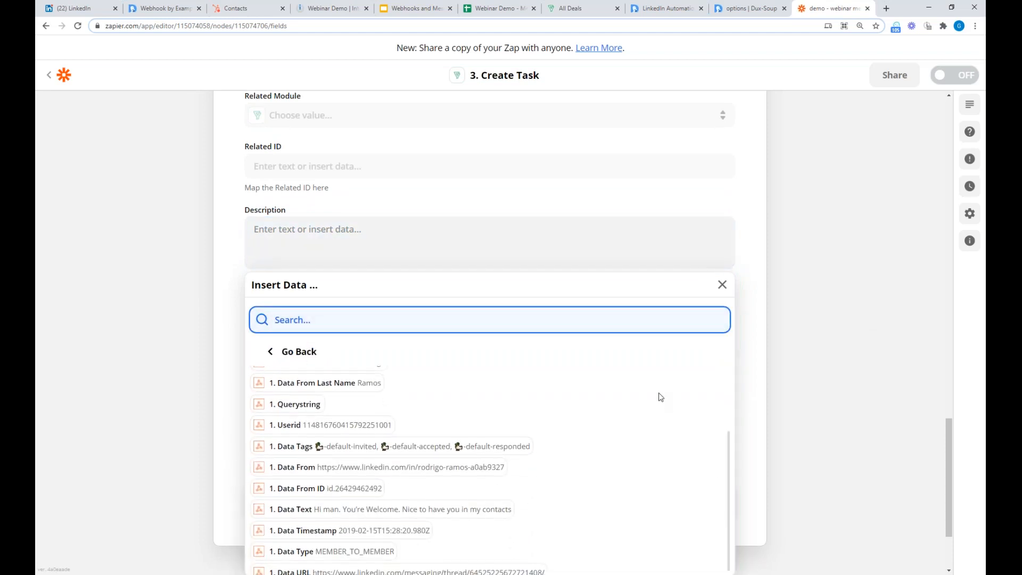
scroll(657, 398, down, 1)
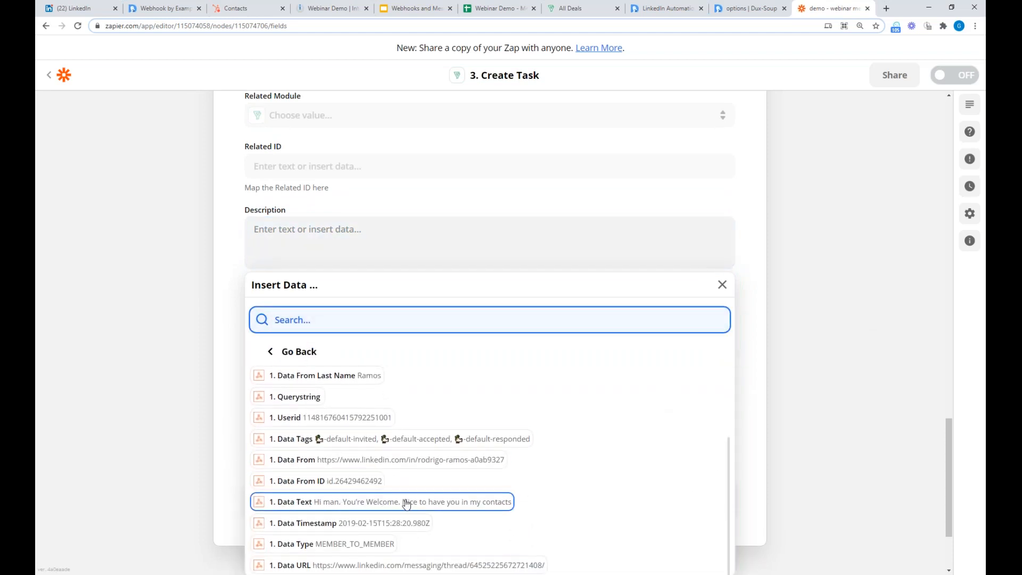
click(283, 506)
click(747, 258)
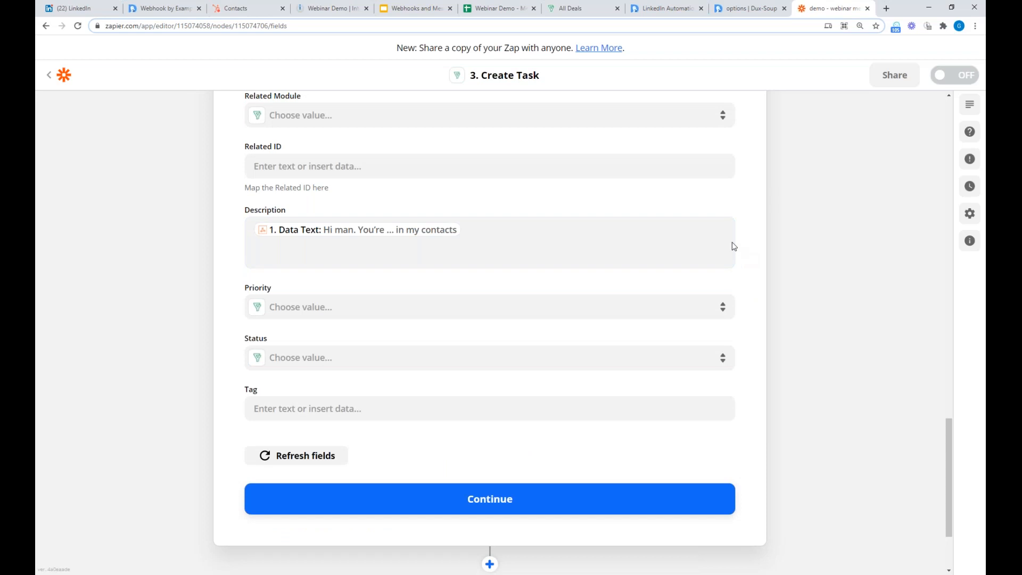
Step: Set the task's Priority to High and its Status to In Progress
click(389, 309)
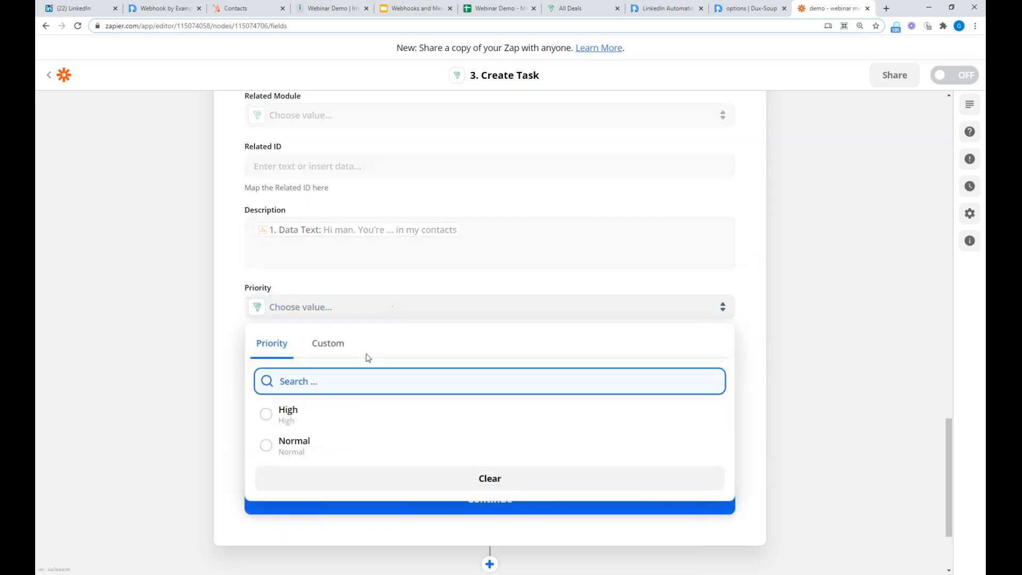
click(281, 417)
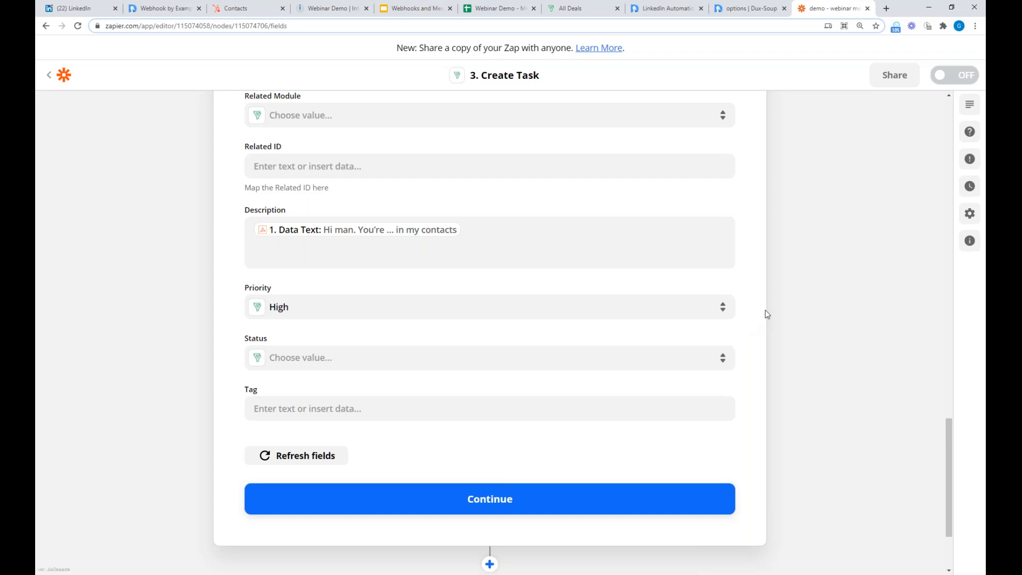
click(364, 360)
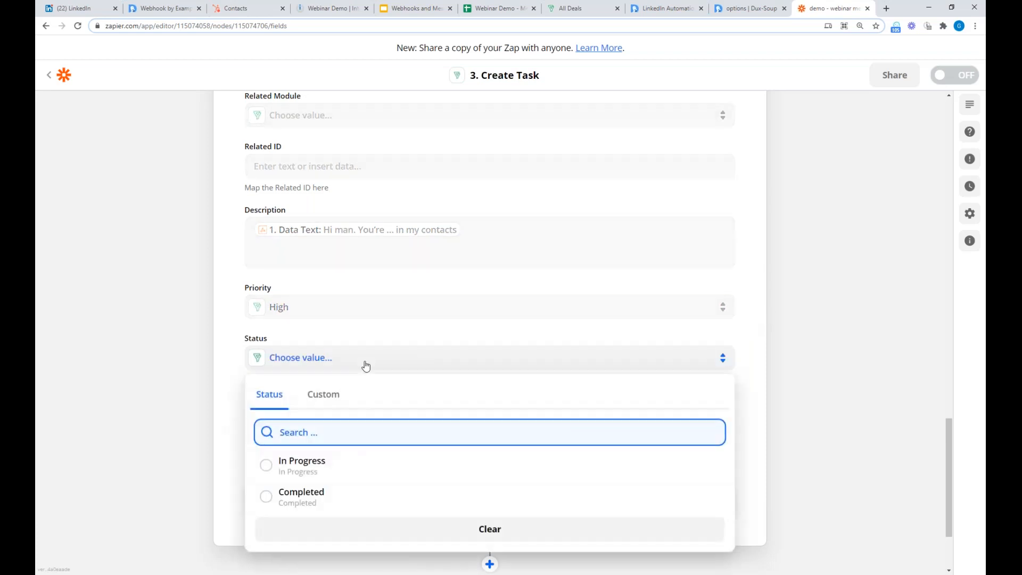
click(281, 468)
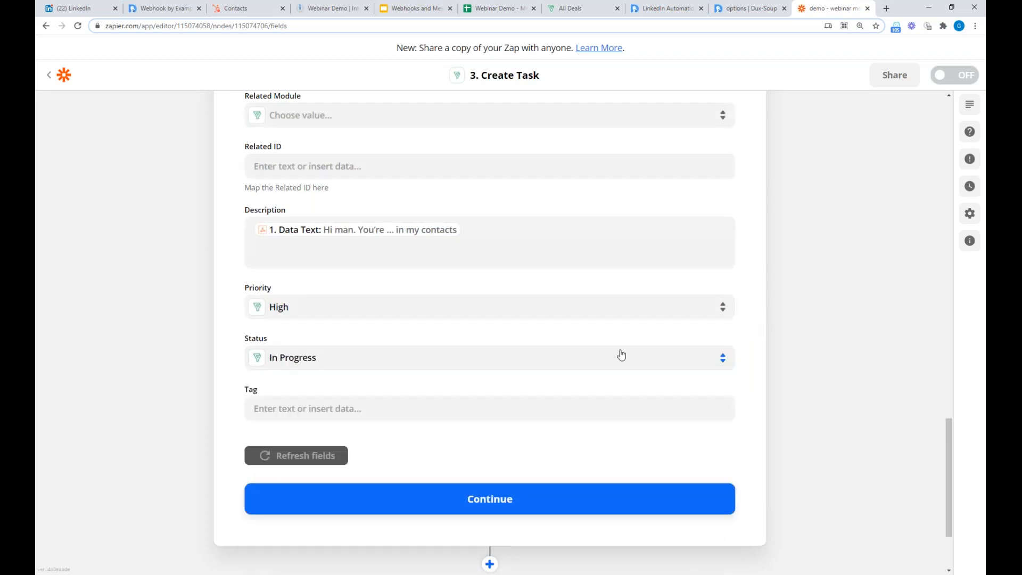
Step: Fill the task's Tag with the Catch Hook values Data From First Name and Data From Last Name
scroll(754, 322, down, 1)
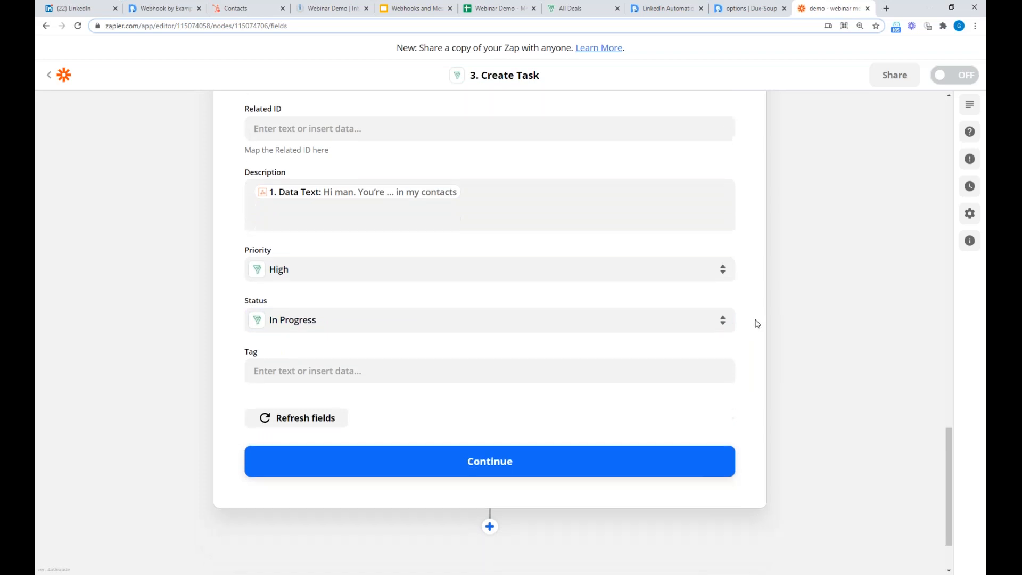
click(347, 358)
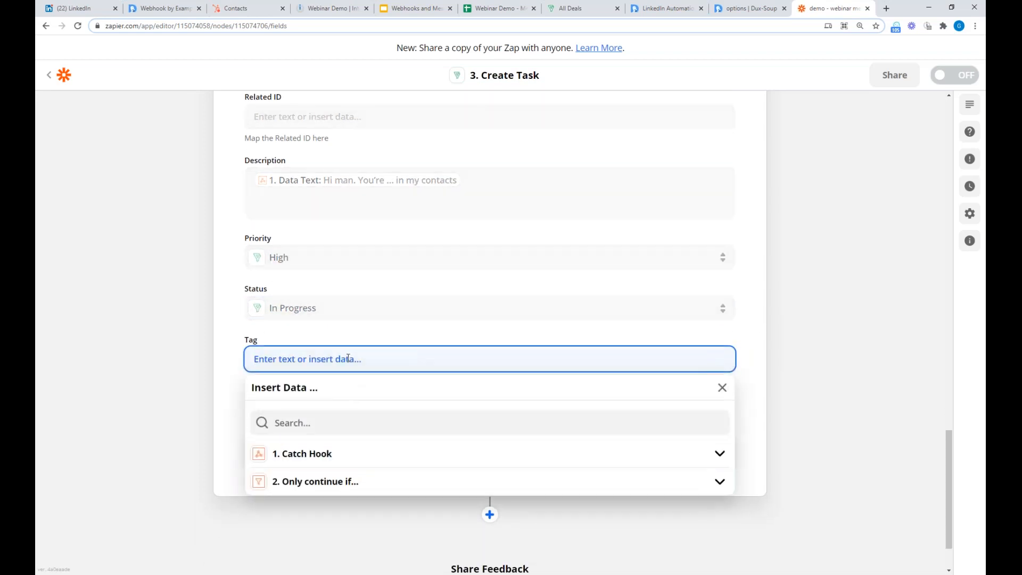
click(285, 454)
scroll(753, 320, down, 1)
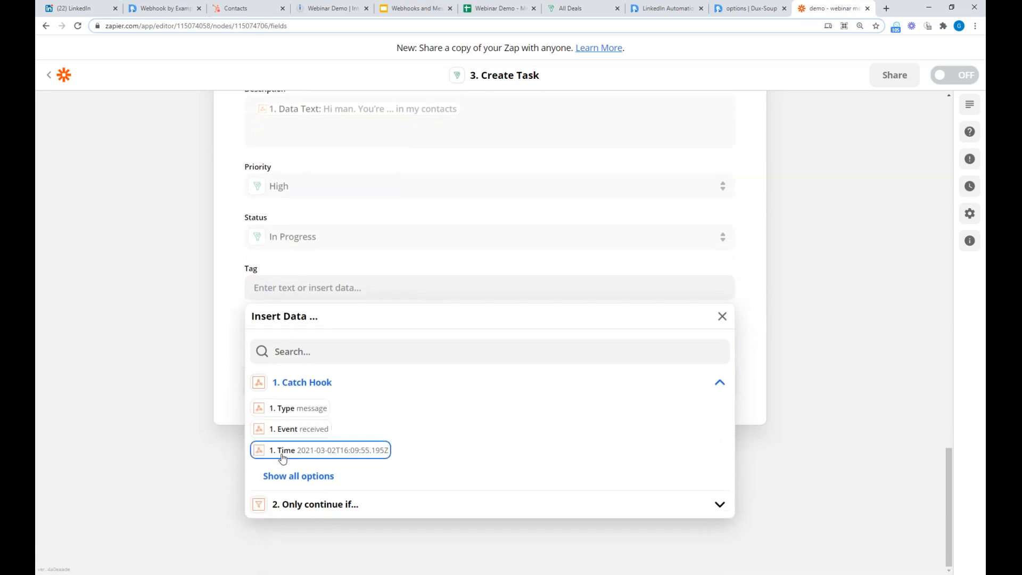
click(295, 475)
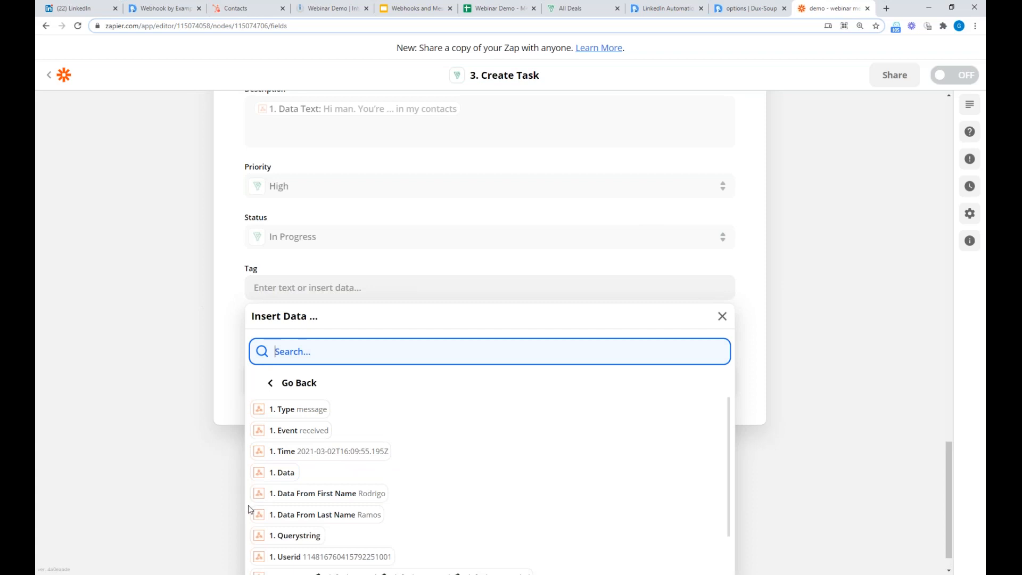
click(337, 495)
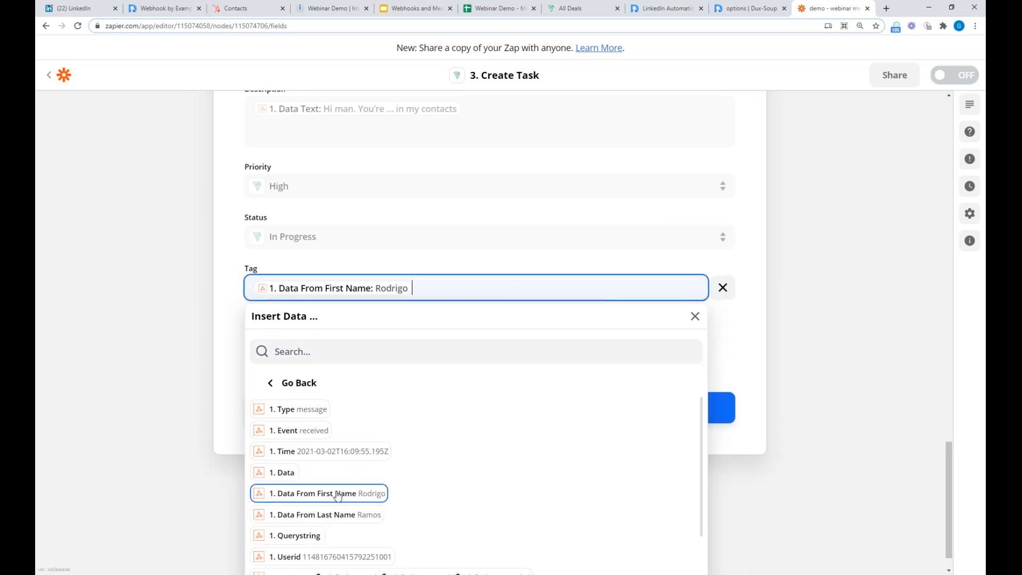
click(344, 520)
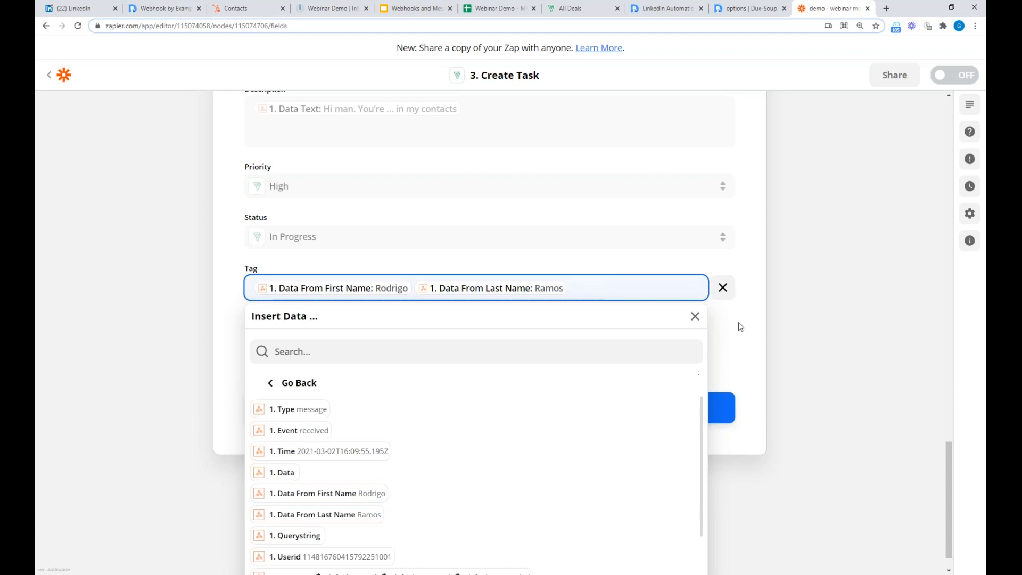
Step: Finish the task's field mapping and continue to the test stage of the Create Task action
click(750, 314)
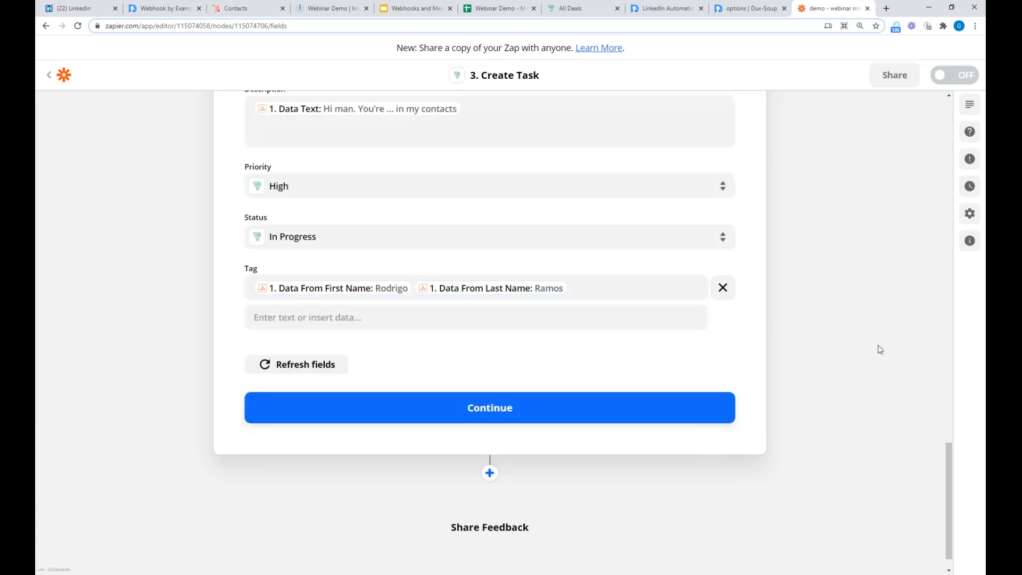
click(506, 408)
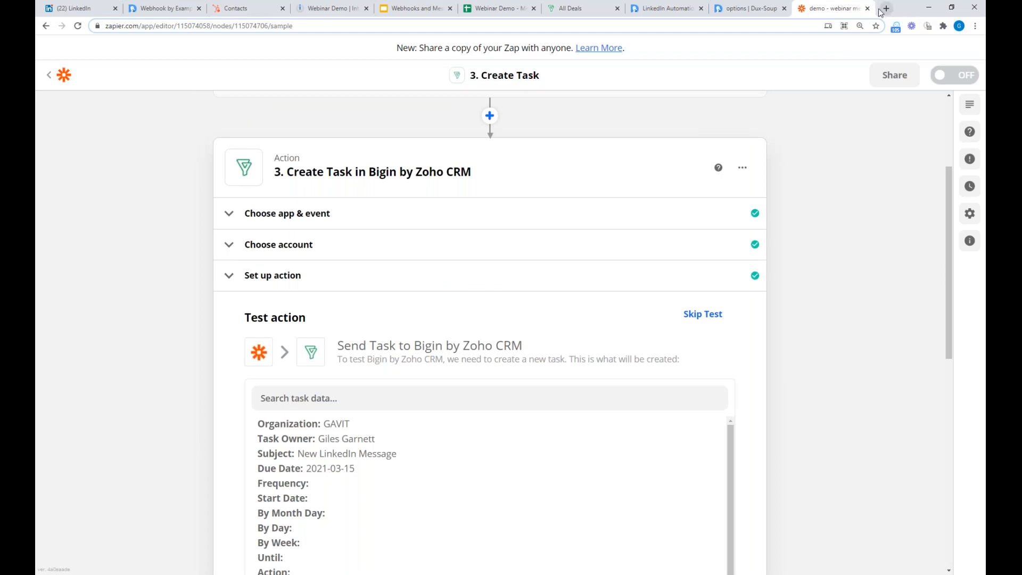
Step: Switch to Bigin and move the existing presentation task in Activities to the Recycle Bin
click(590, 12)
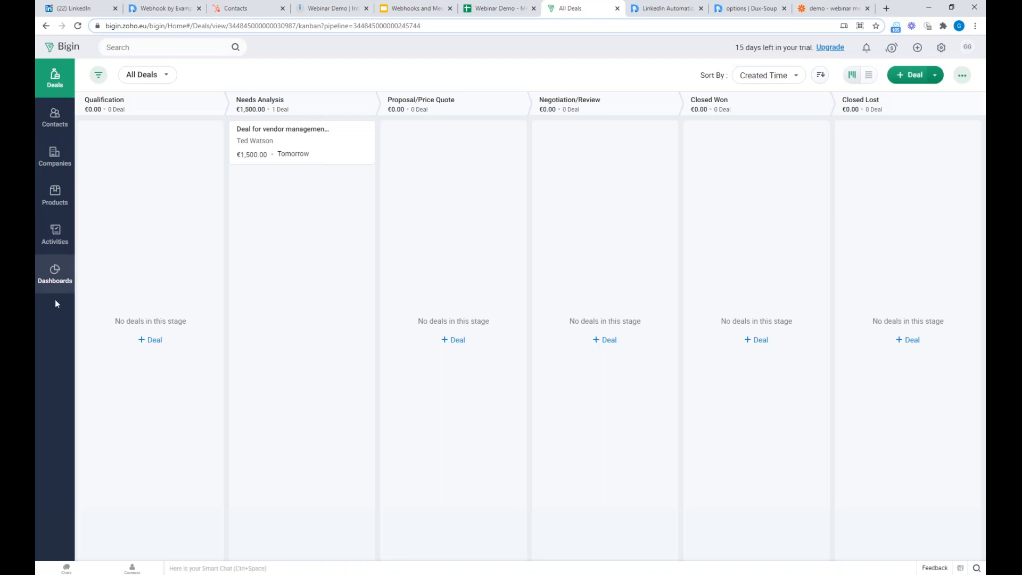
click(55, 234)
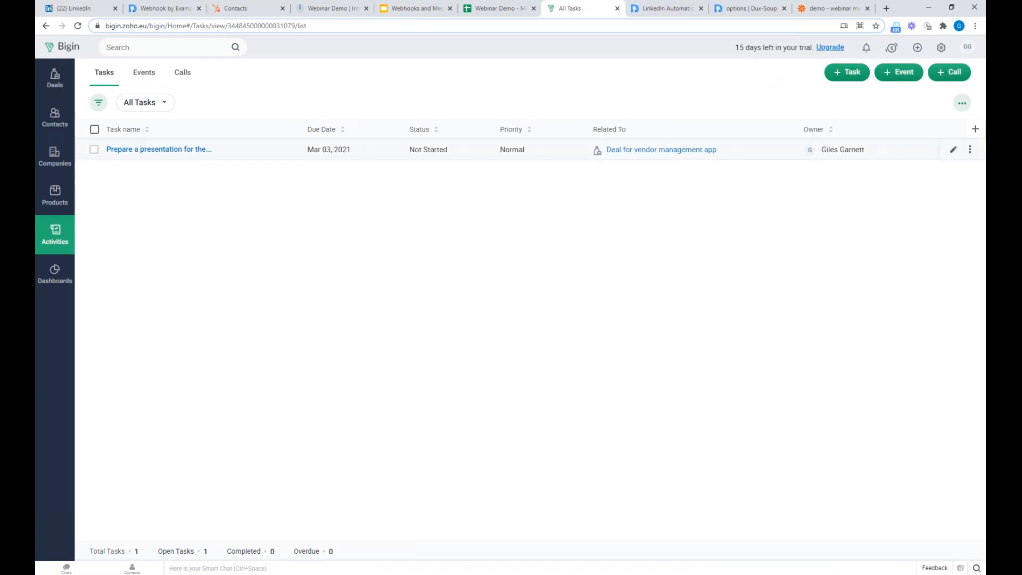
click(94, 149)
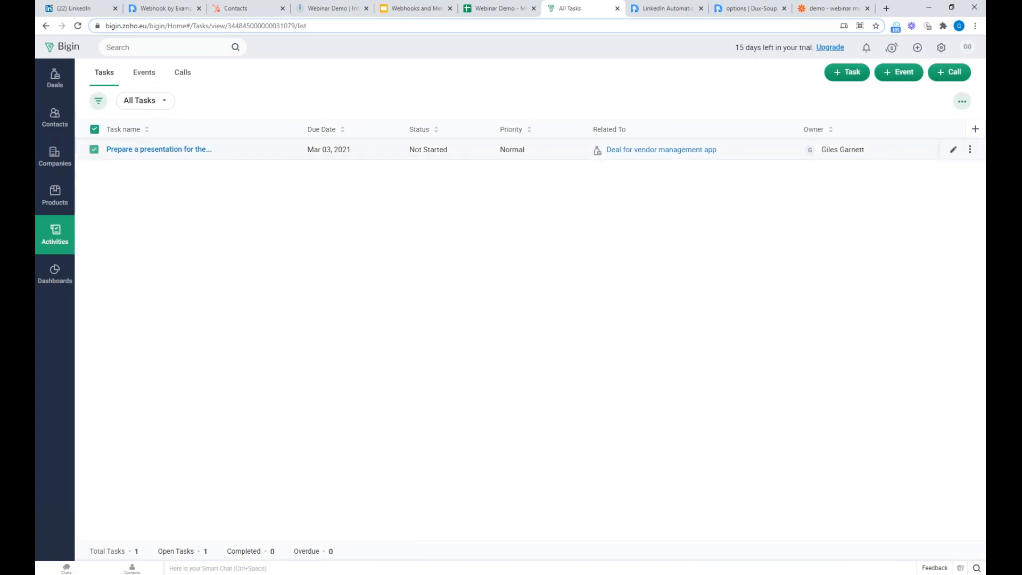
click(970, 152)
click(885, 187)
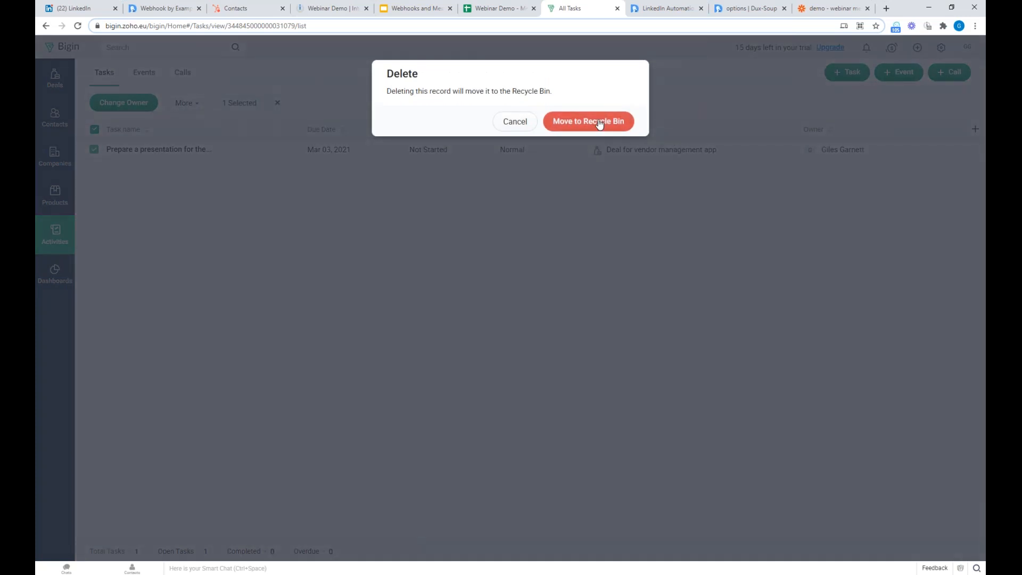
click(598, 122)
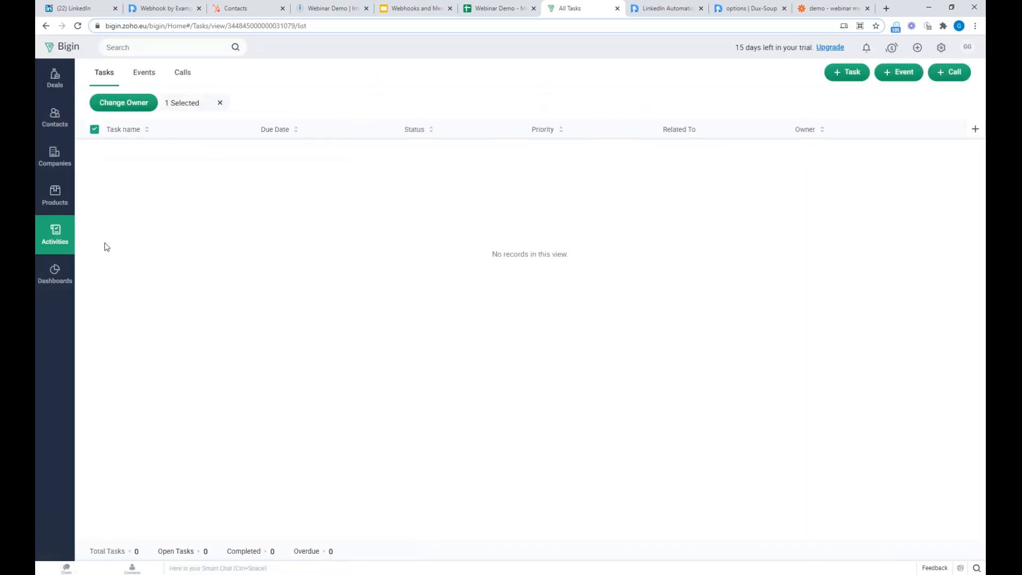
Step: Return to the Zap editor and test the Create Task action by sending the sample task to Bigin
click(833, 11)
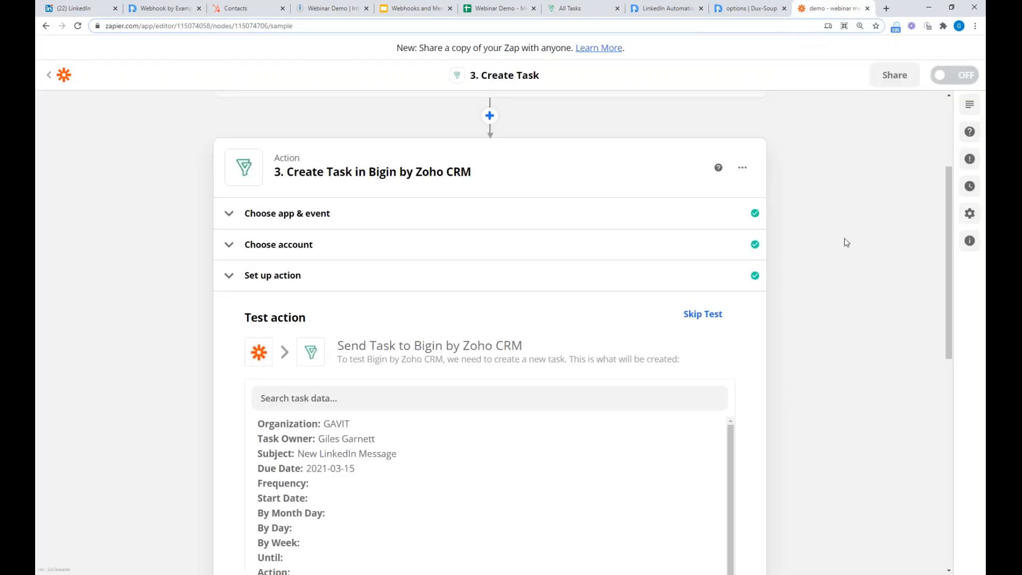
scroll(843, 238, down, 10)
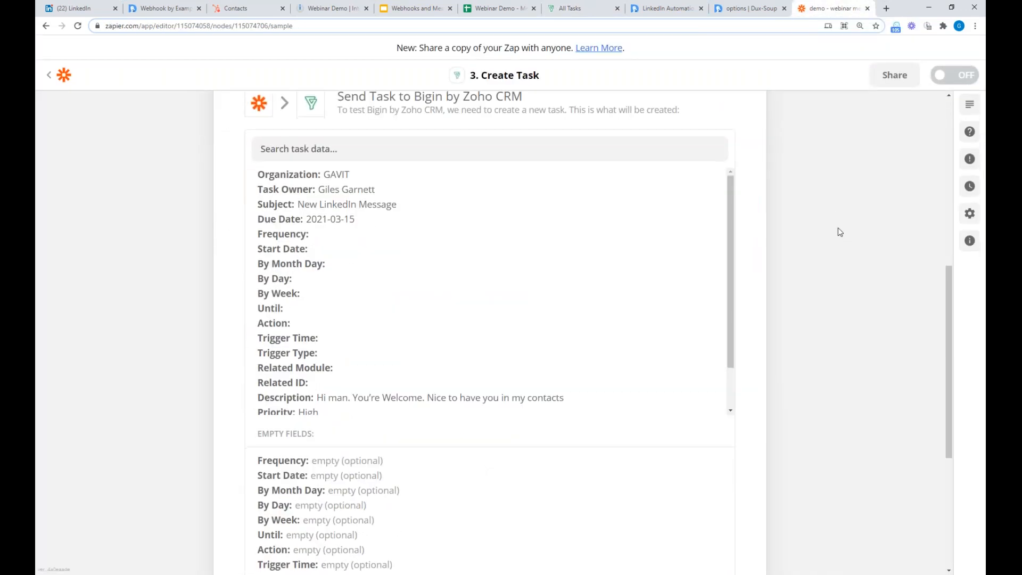
click(616, 379)
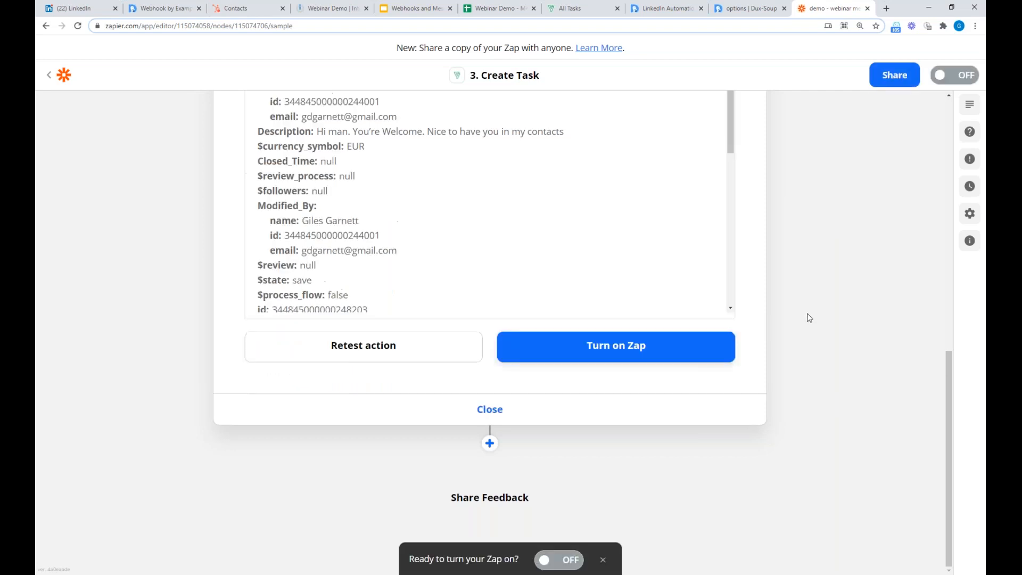
Step: Review the test result, then refresh the Bigin task list and open the New LinkedIn Message task to check its details
scroll(807, 318, up, 6)
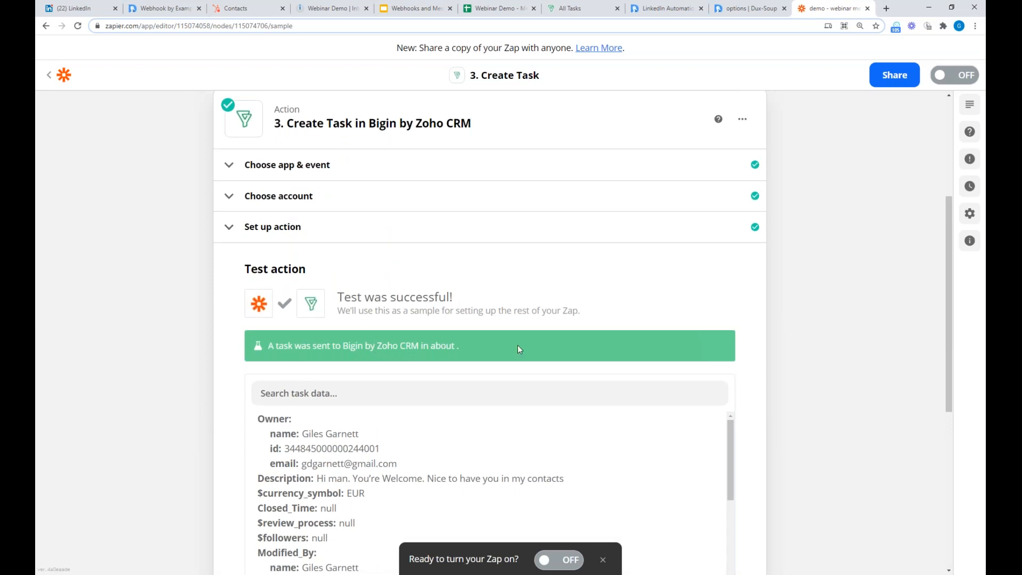
scroll(787, 311, down, 5)
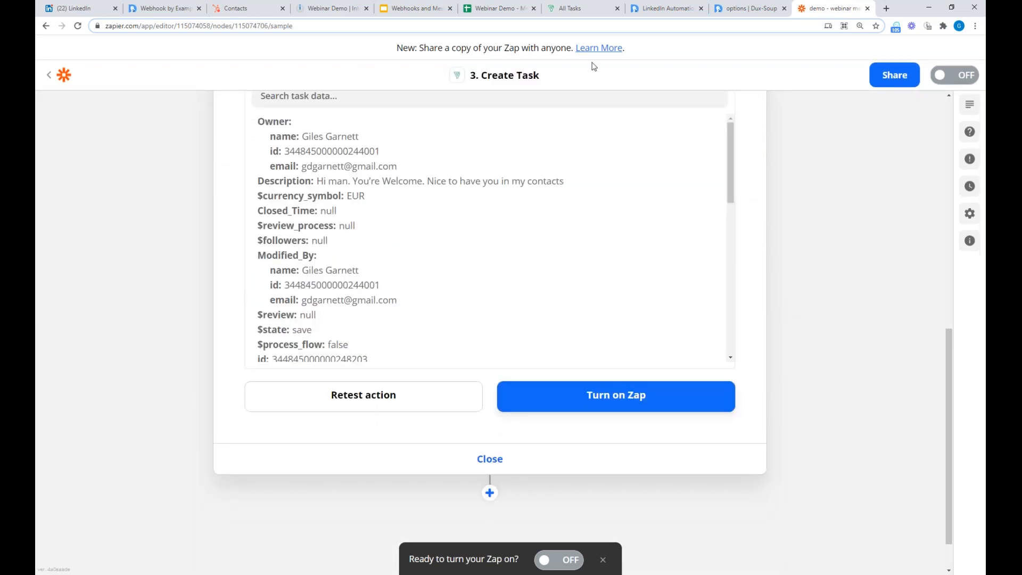
click(585, 9)
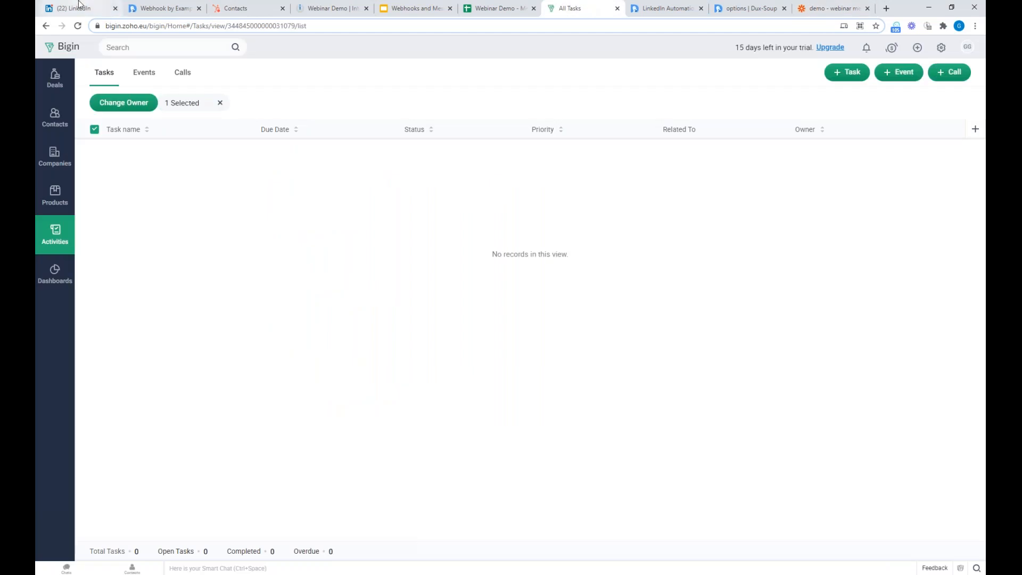
click(77, 25)
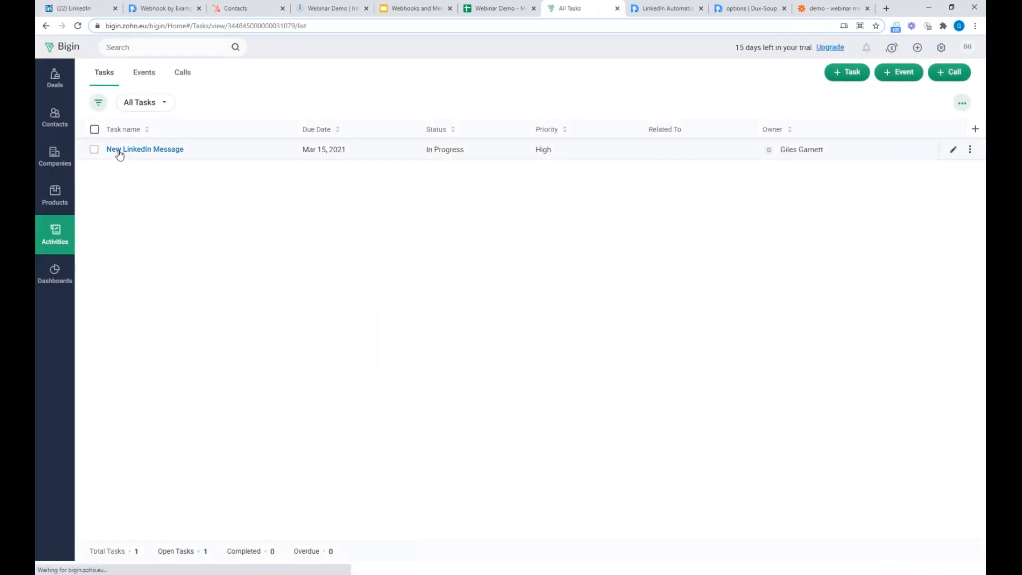
click(158, 150)
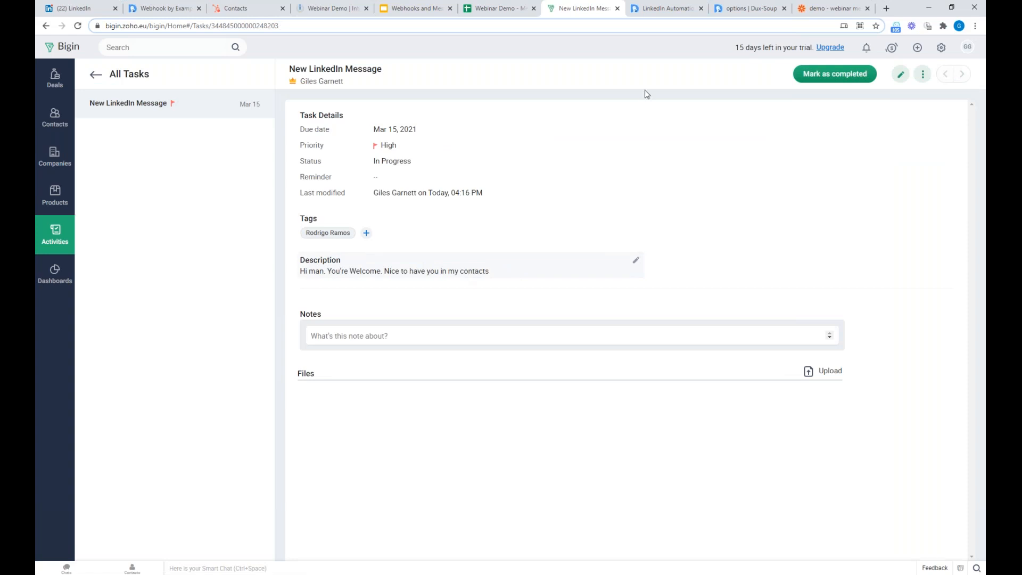
Step: Back in the Zap's Create Task setup, add a second Tag mapped to the Data From profile link from the Catch Hook step
click(826, 10)
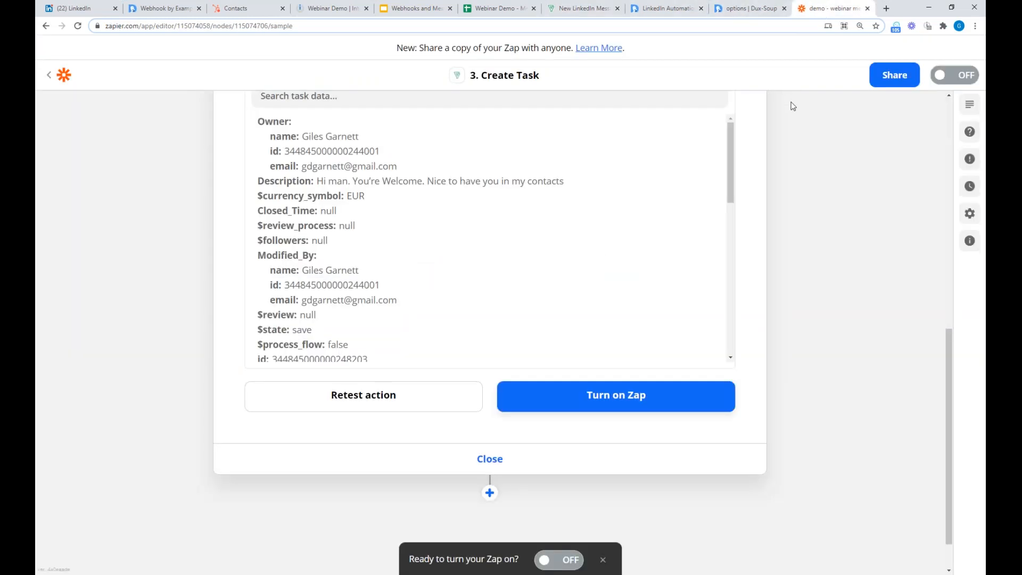
scroll(827, 175, up, 4)
scroll(304, 296, up, 3)
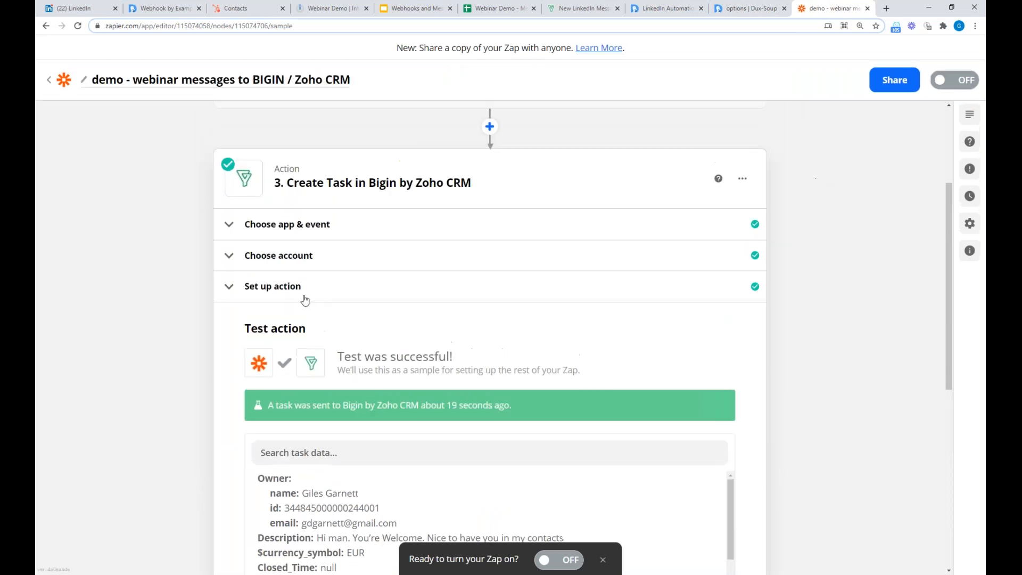
click(286, 290)
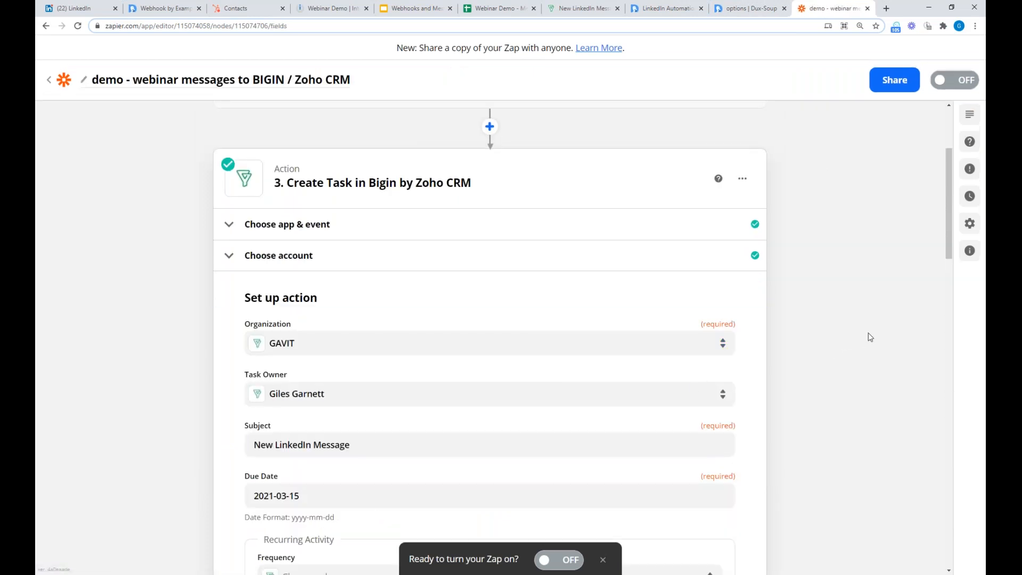
scroll(870, 337, down, 4)
scroll(834, 315, down, 3)
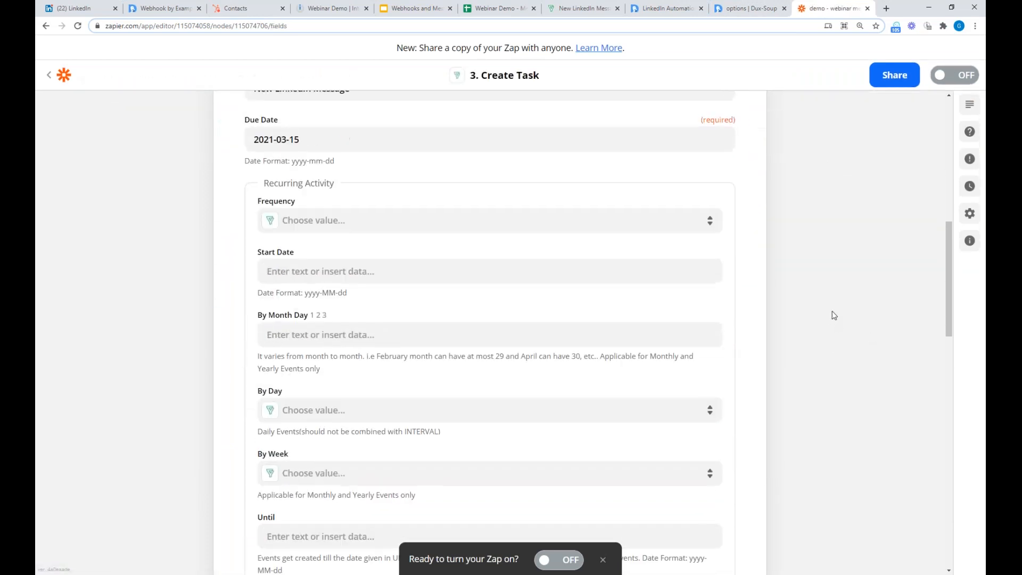
scroll(834, 315, down, 10)
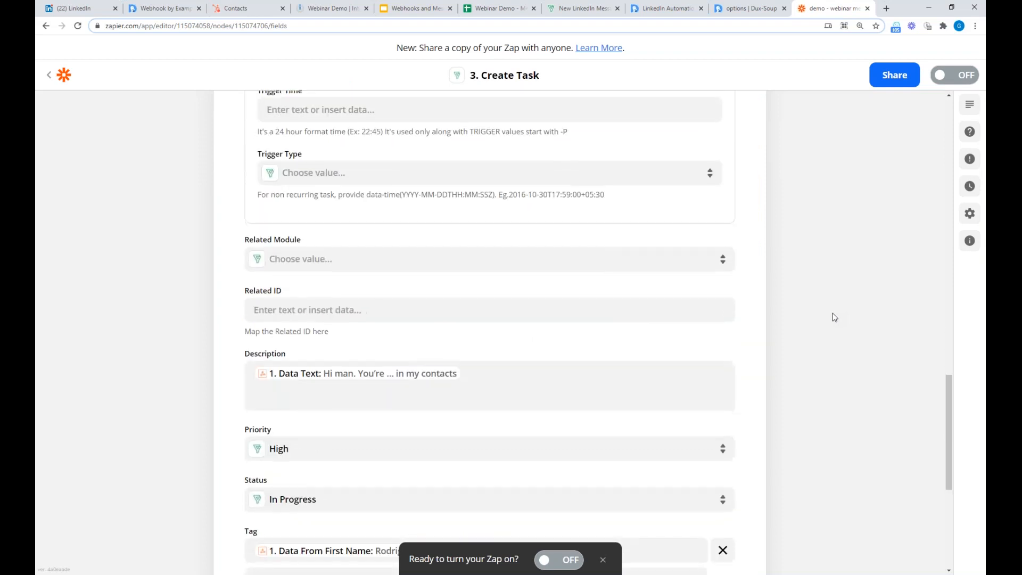
scroll(834, 317, down, 5)
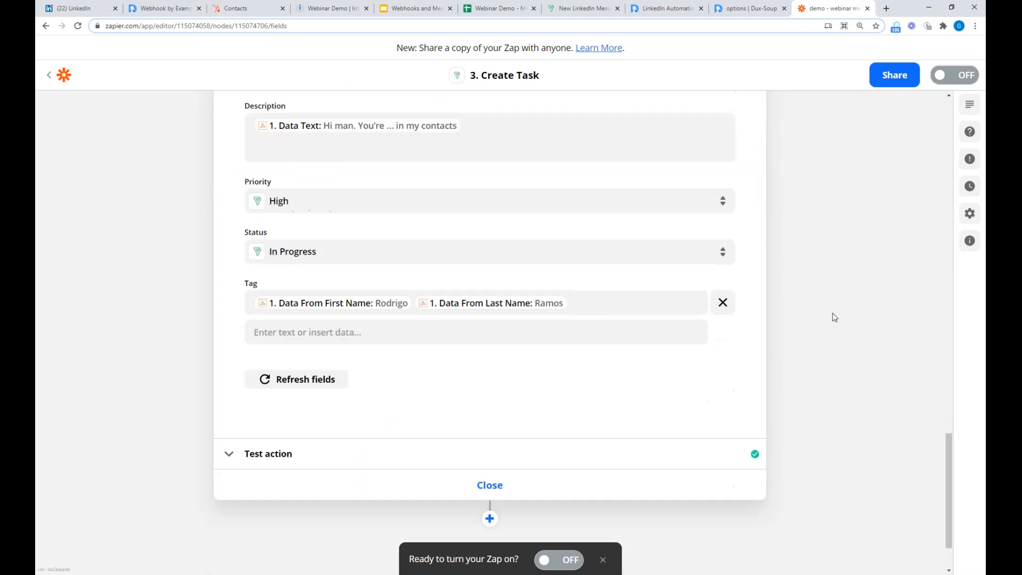
click(326, 338)
click(290, 427)
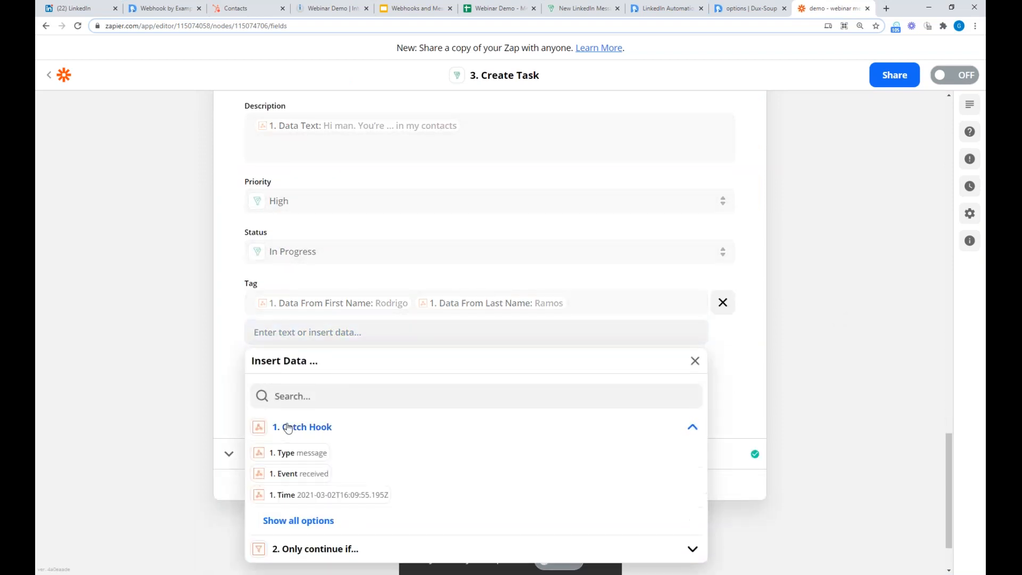
click(322, 526)
scroll(523, 477, down, 3)
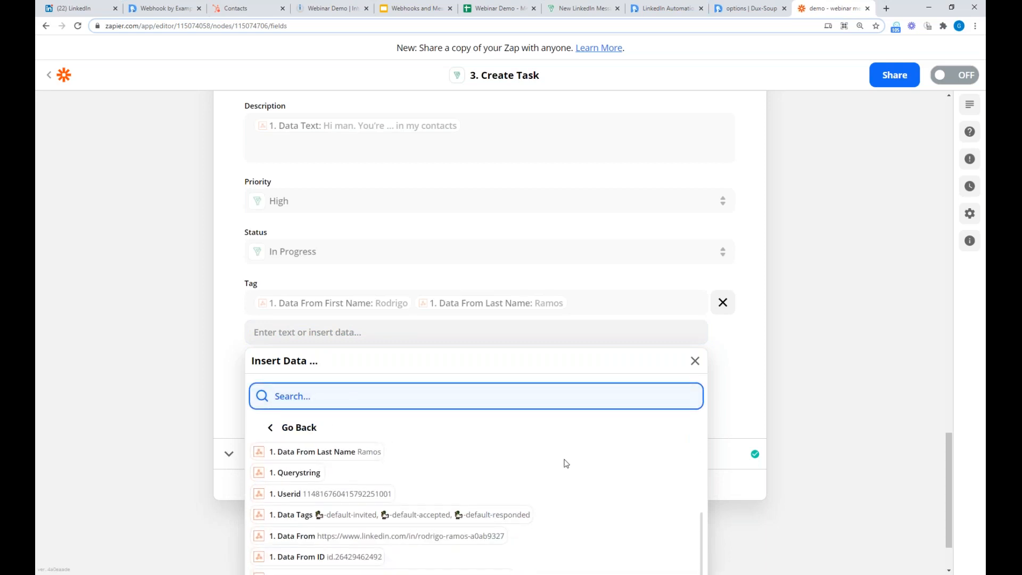
click(380, 539)
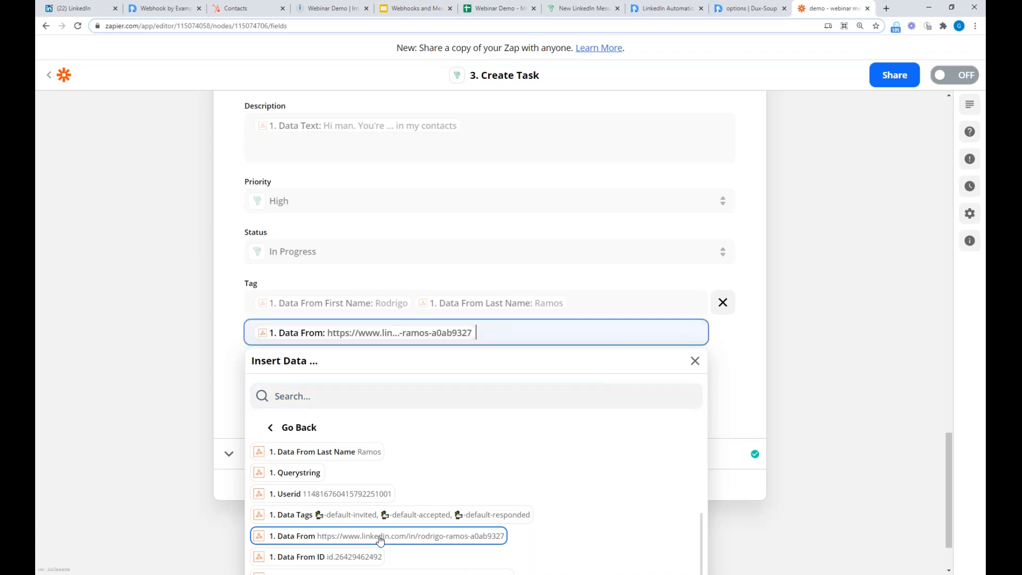
click(745, 342)
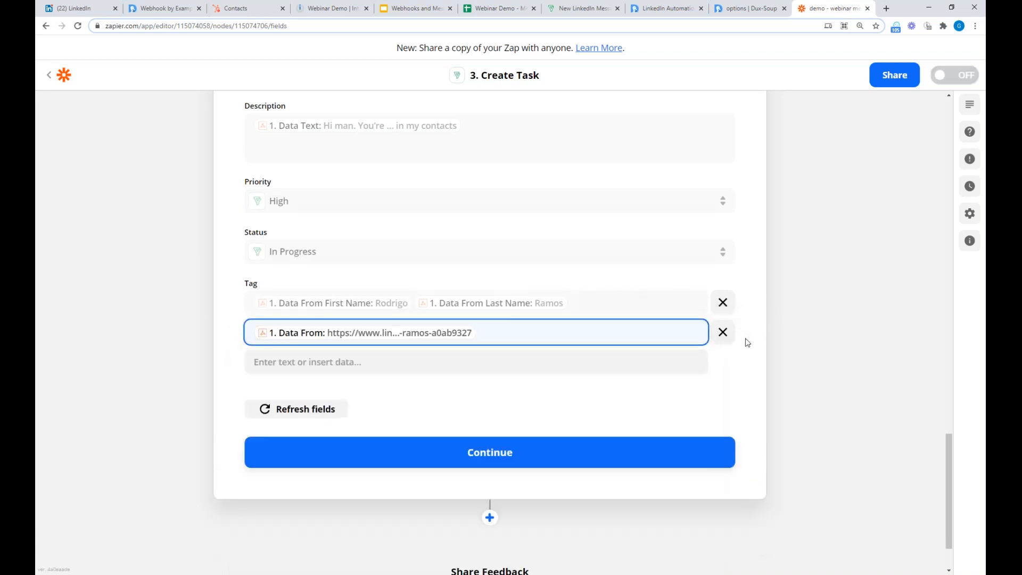
Step: Continue to the test stage and retest the Create Task action with the added tag
click(507, 460)
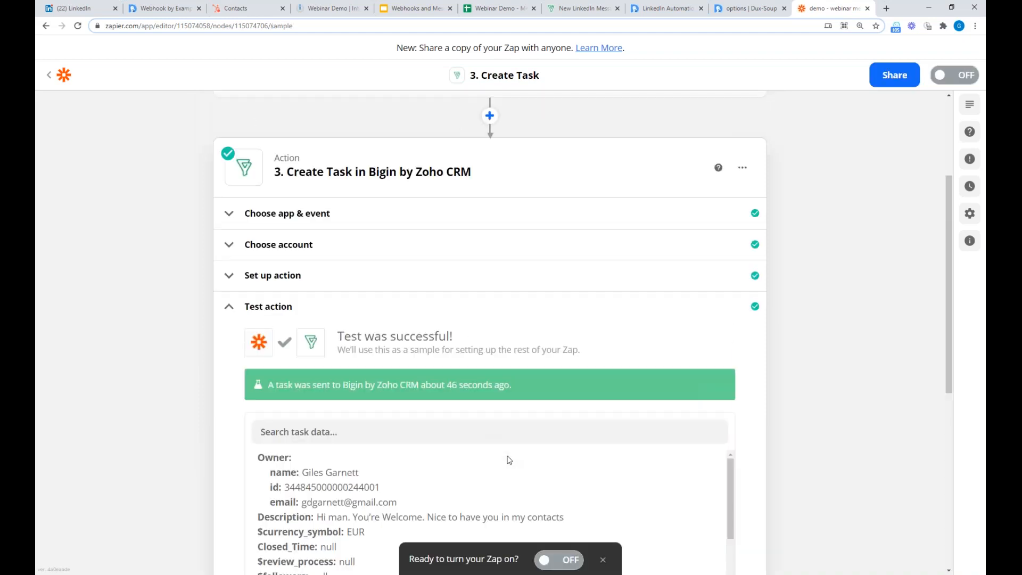
scroll(717, 399, down, 7)
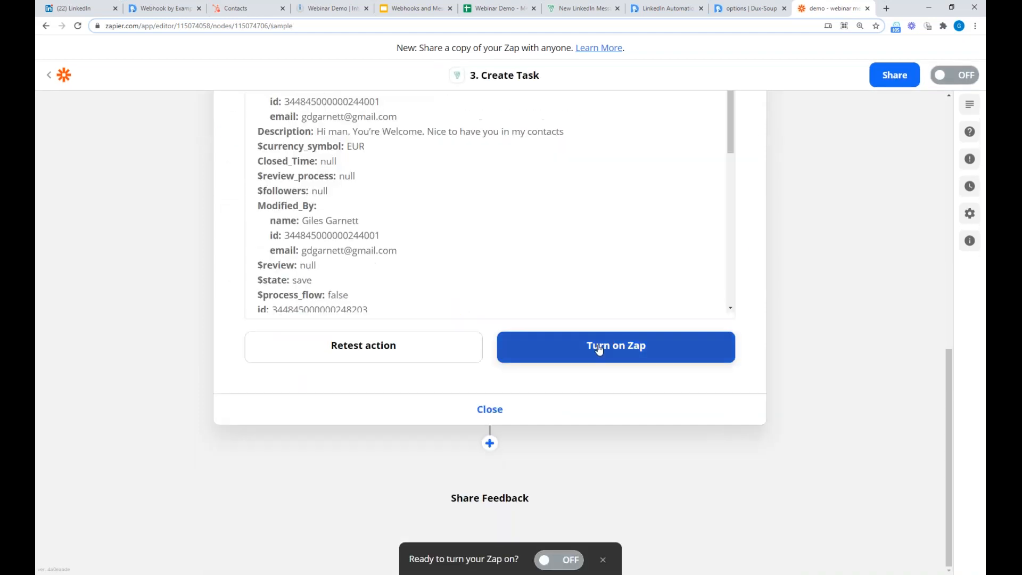
click(361, 347)
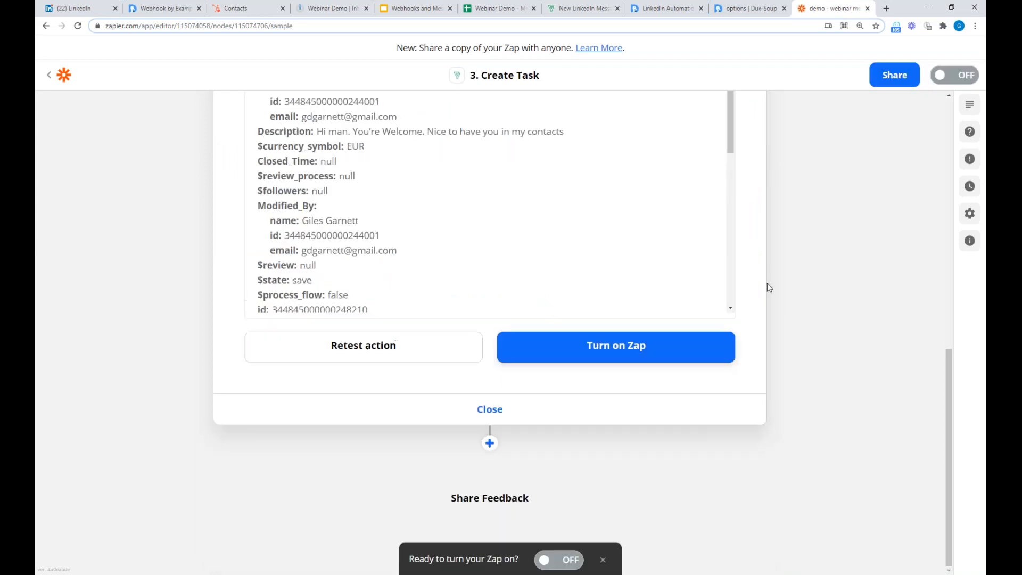
Step: Switch to Bigin, update the task list, and compare the details and tags of the two New LinkedIn Message tasks
scroll(737, 302, up, 10)
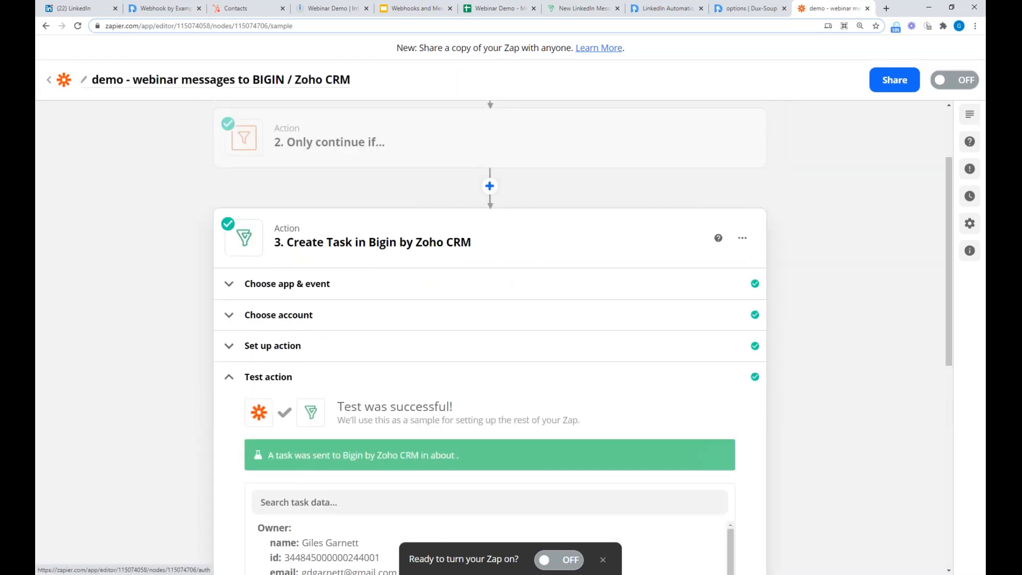
click(581, 9)
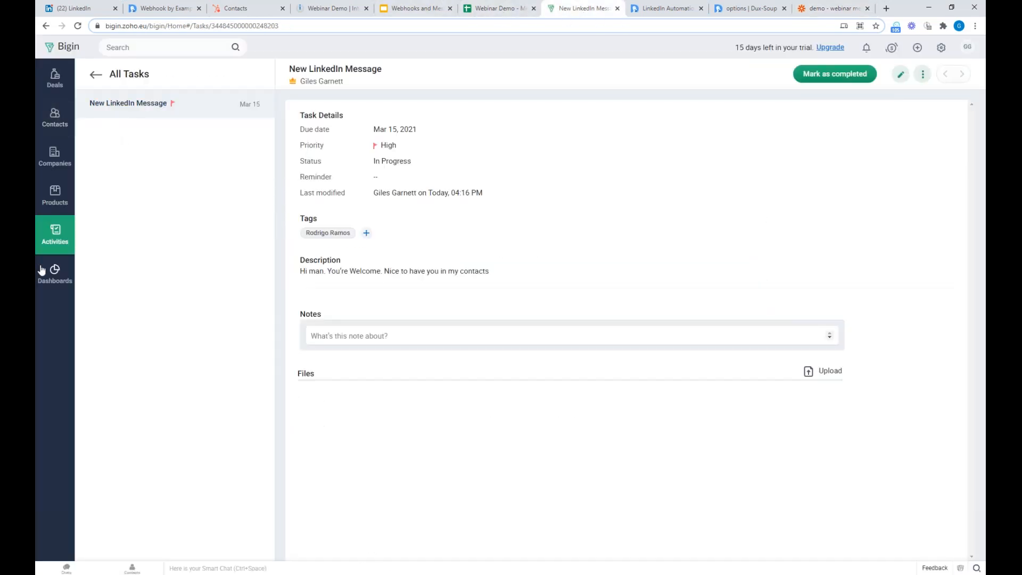
click(55, 234)
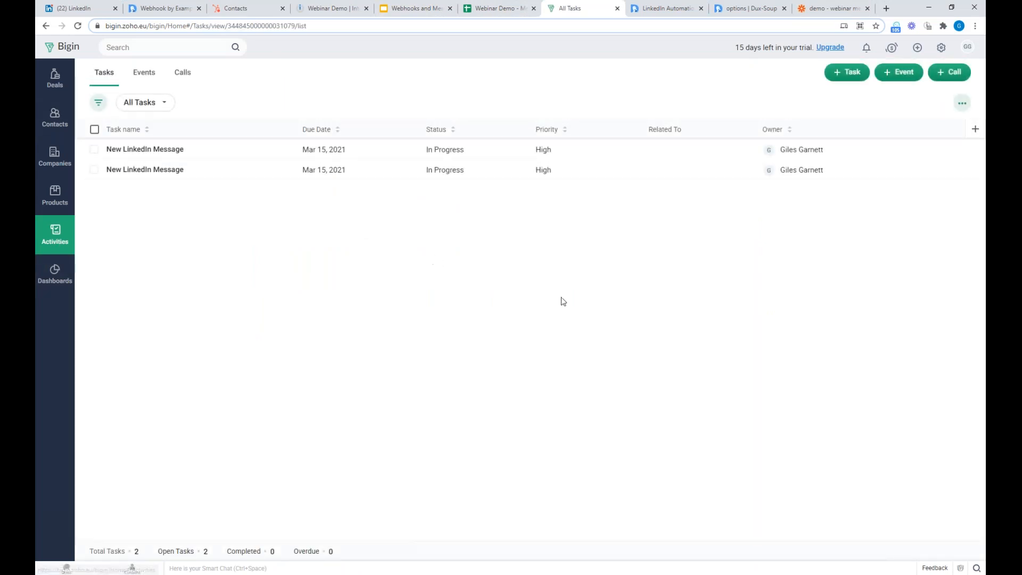
click(155, 150)
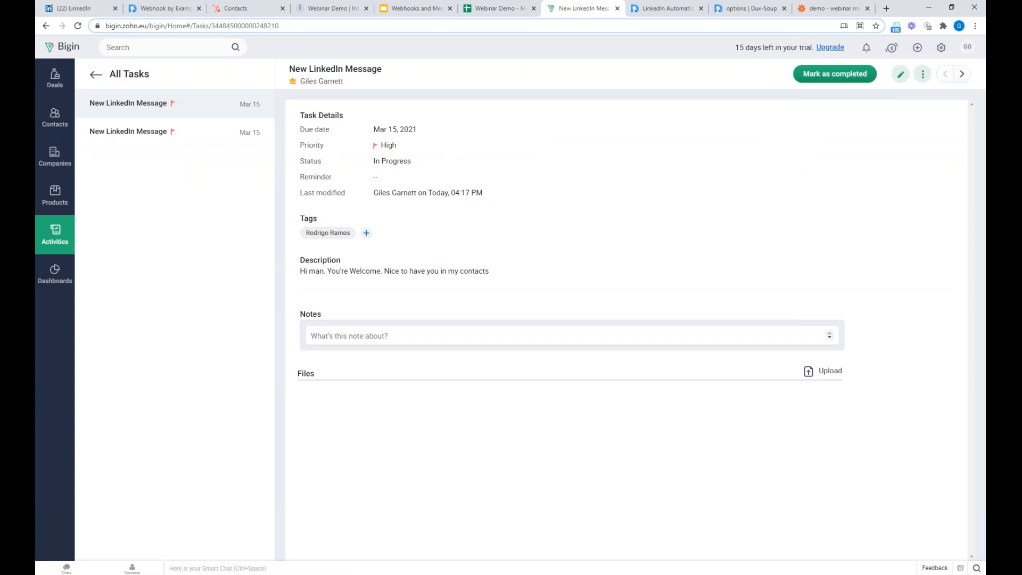
click(140, 133)
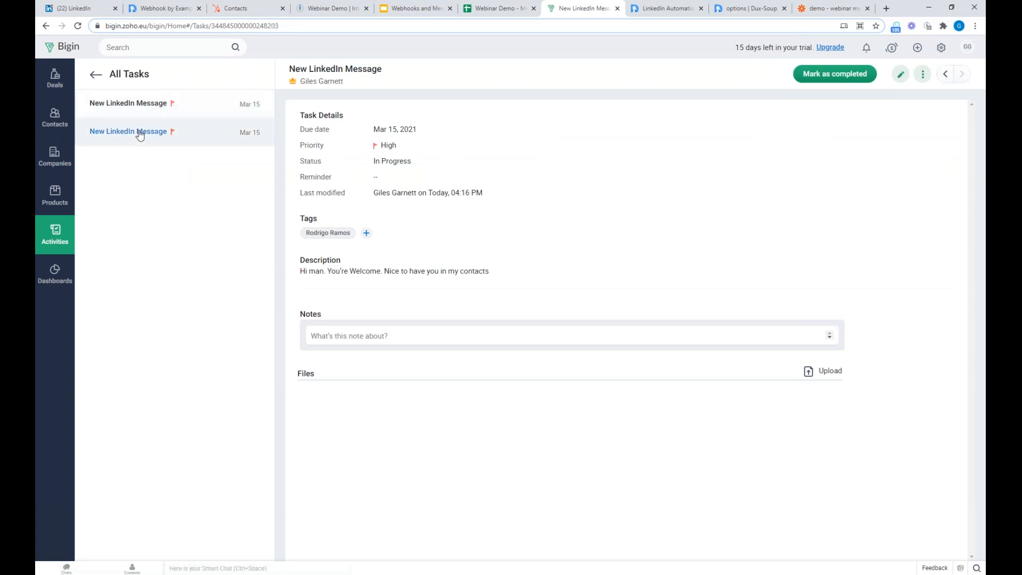
click(137, 106)
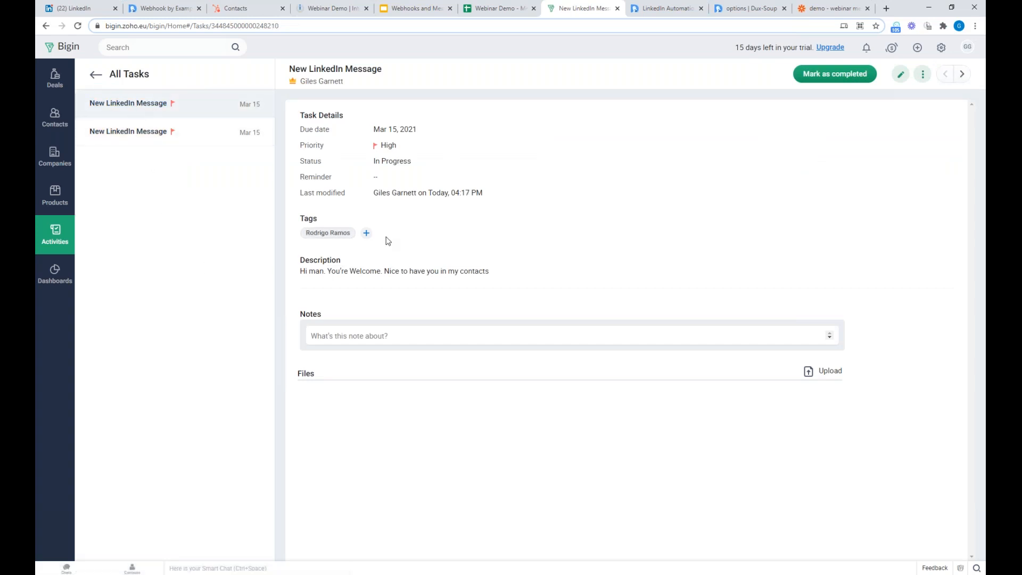
click(366, 234)
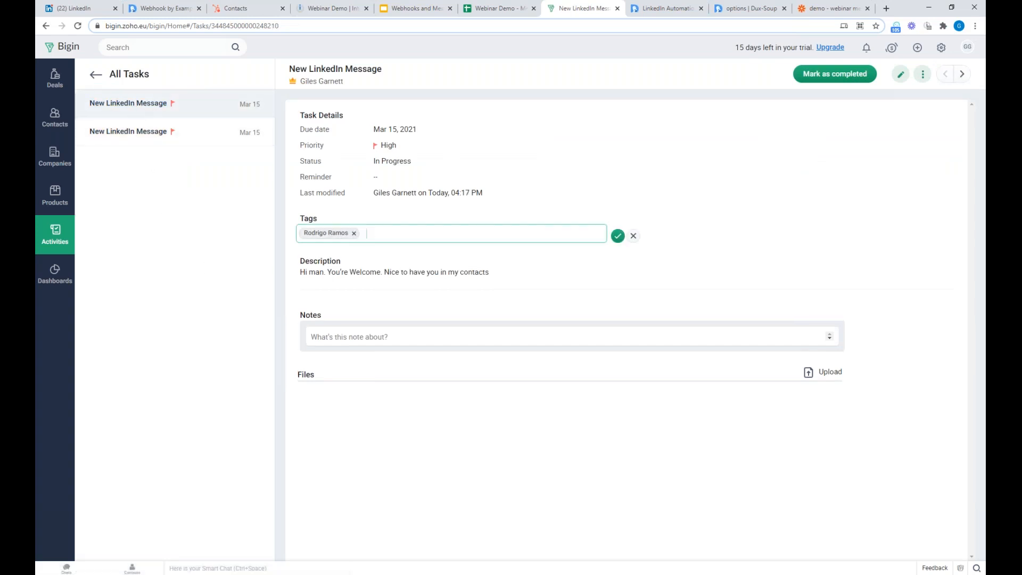
click(139, 134)
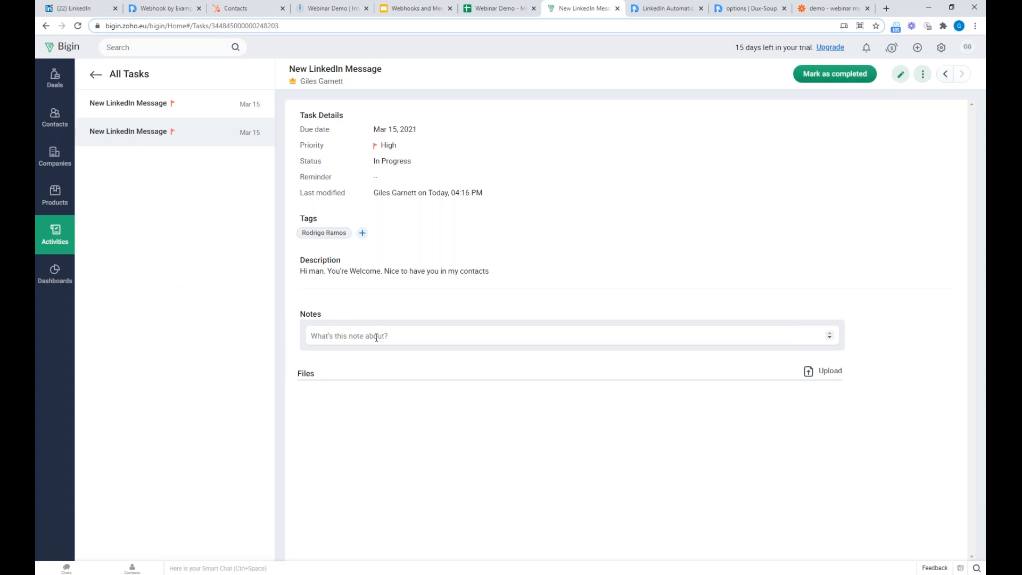
click(141, 141)
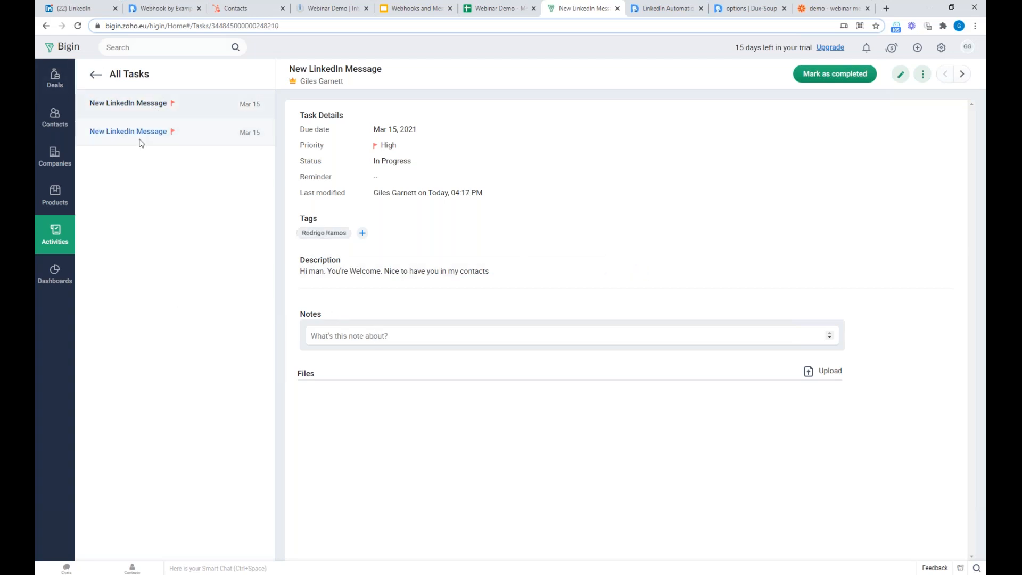
click(68, 237)
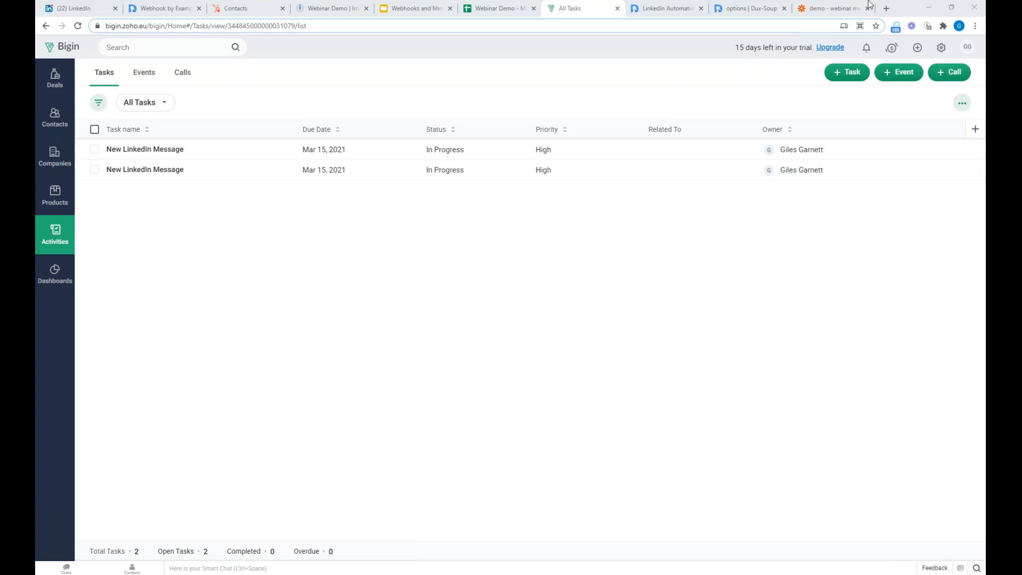
Step: Back in the Zap editor, review the Create Task field mappings, then turn the Zap on and dismiss the sharing offer
click(754, 10)
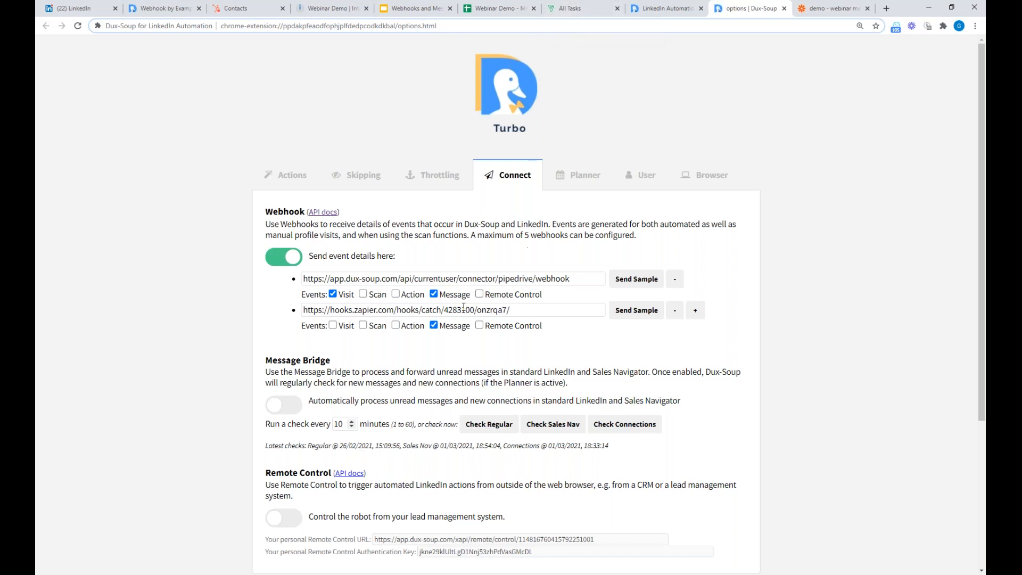
click(583, 8)
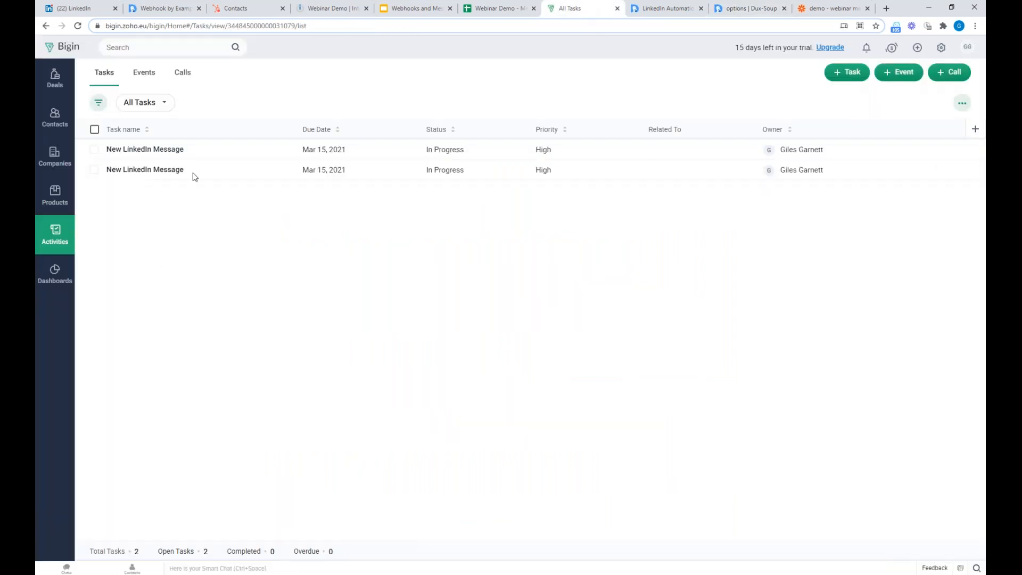
click(835, 10)
scroll(904, 322, down, 10)
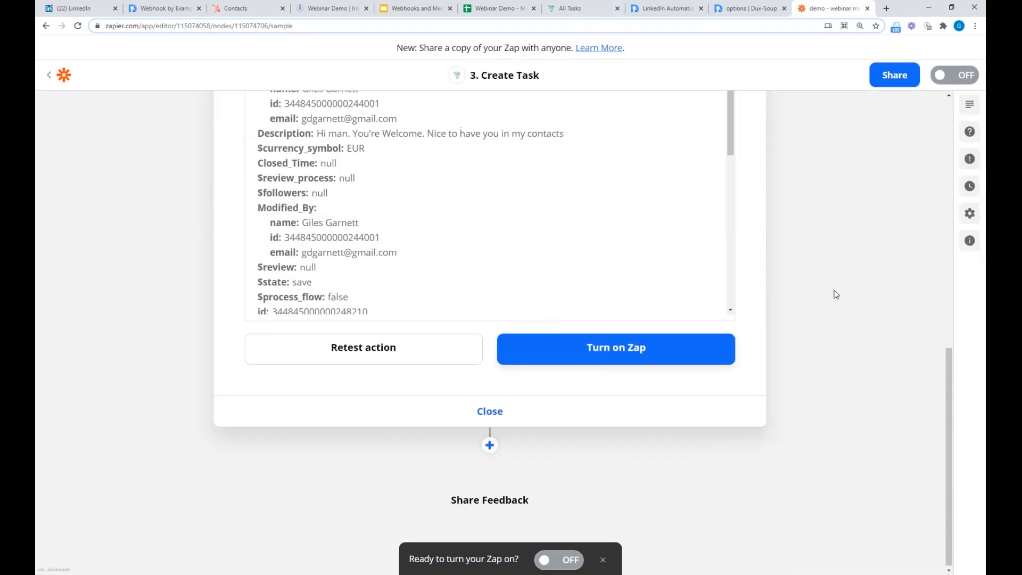
scroll(489, 266, up, 5)
click(267, 201)
scroll(765, 347, down, 5)
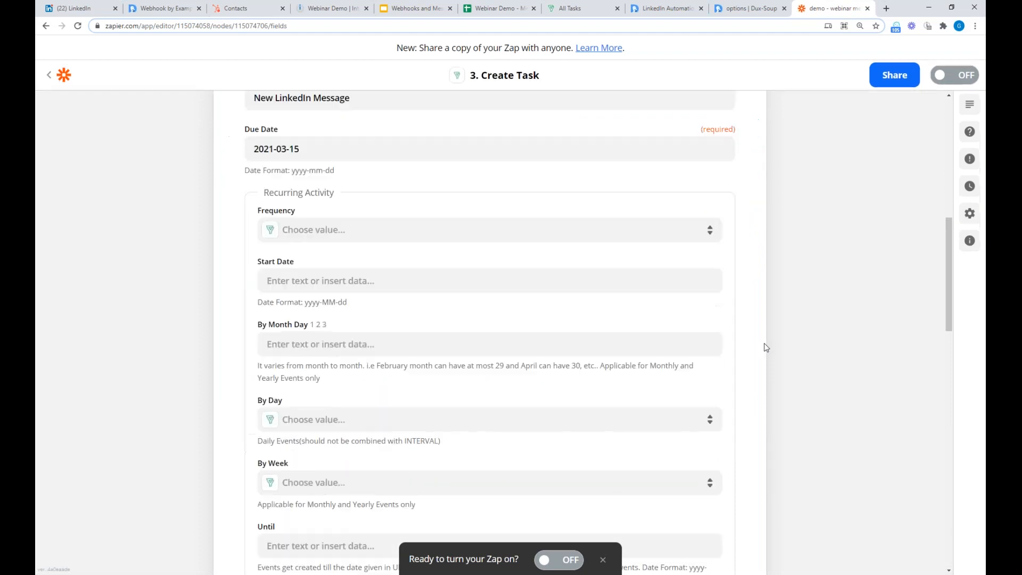
scroll(764, 348, down, 14)
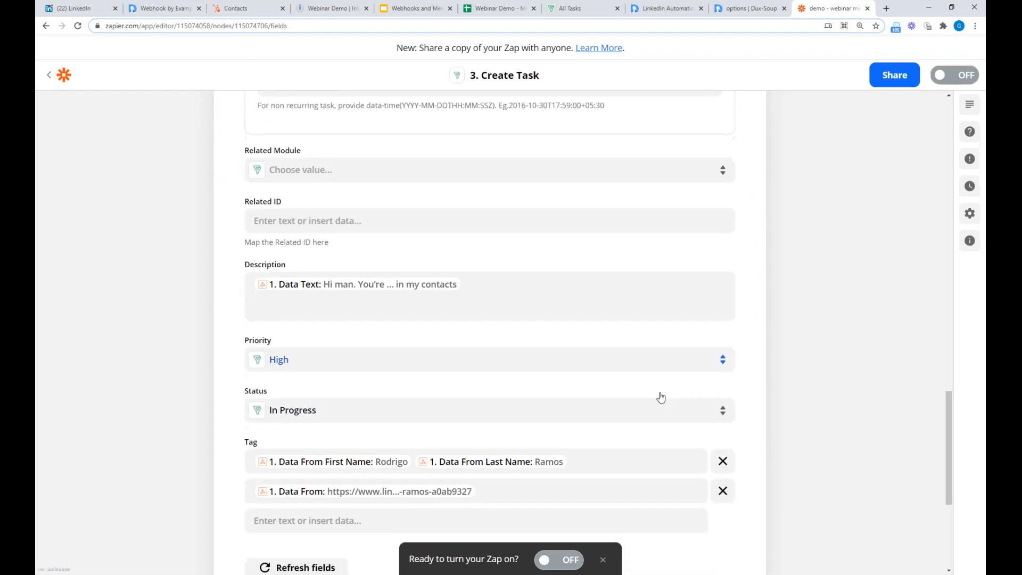
scroll(659, 397, down, 3)
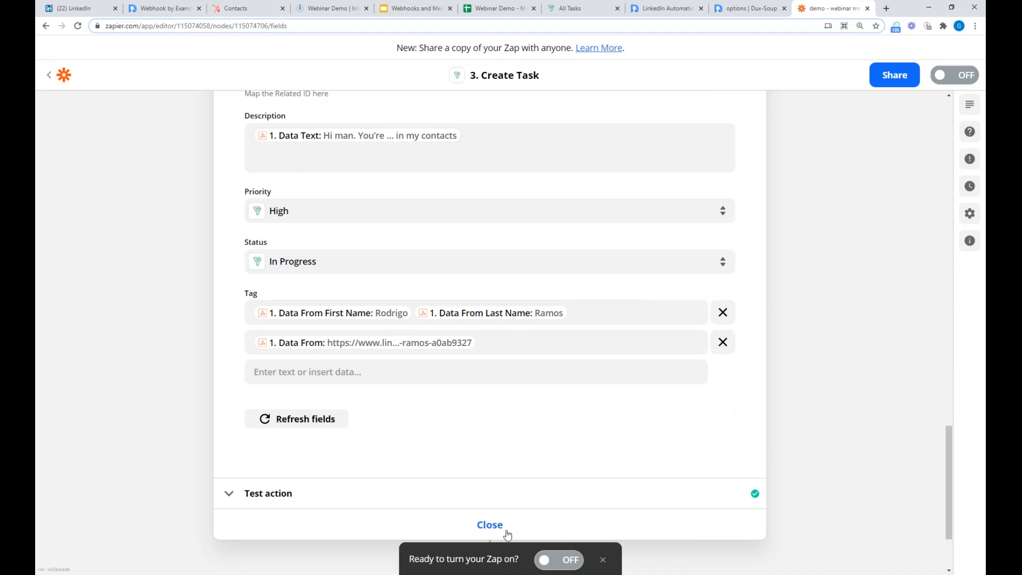
click(558, 561)
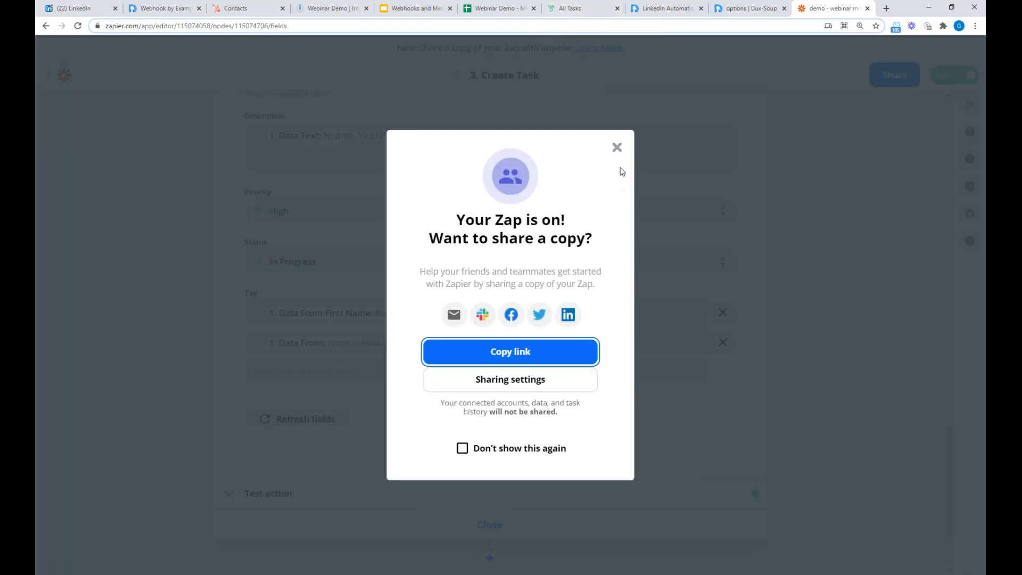
click(618, 149)
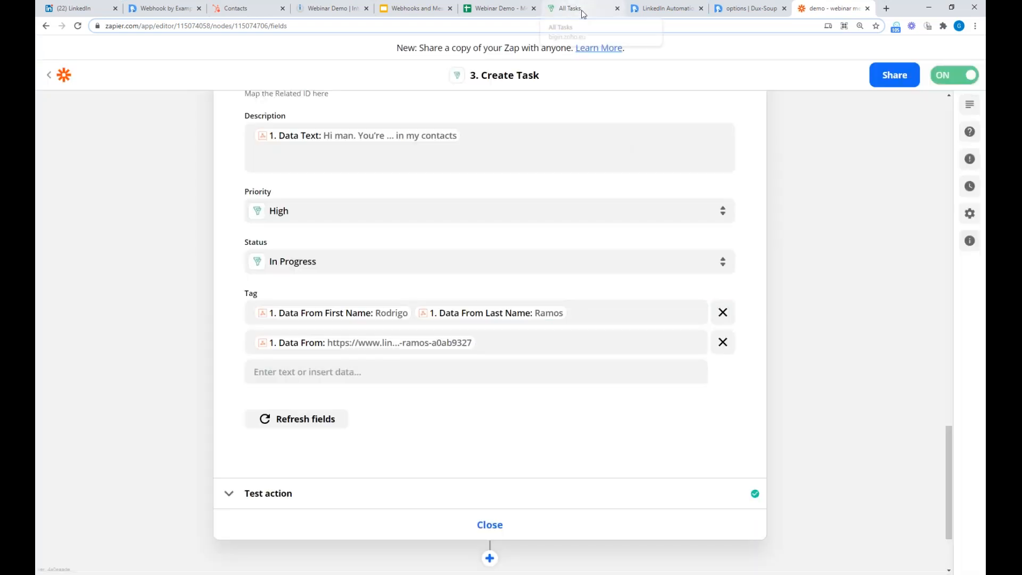
Step: Run a regular LinkedIn message check from Dux-Soup's Connect options, then switch to Bigin and refresh the task list
click(747, 10)
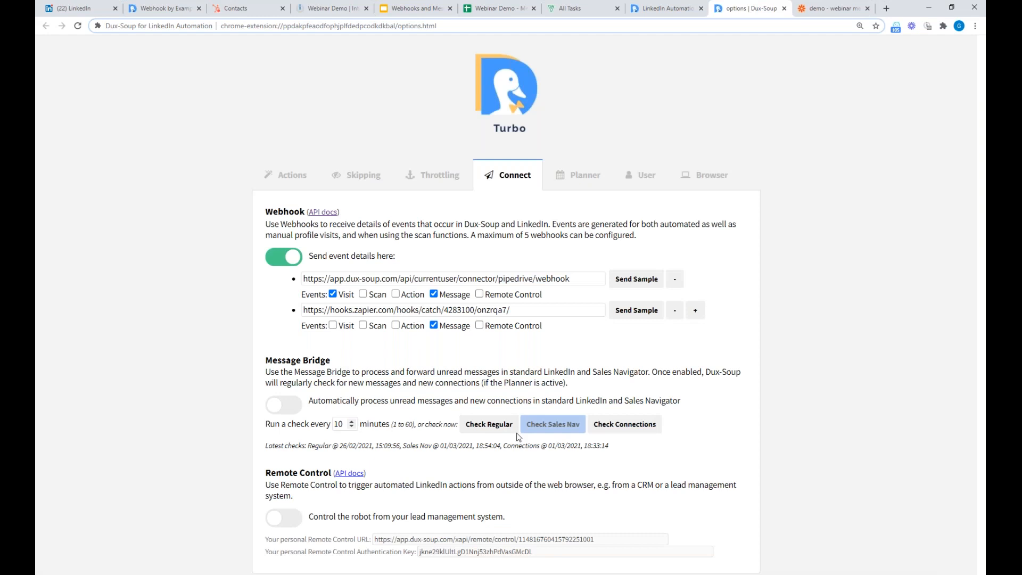
click(490, 425)
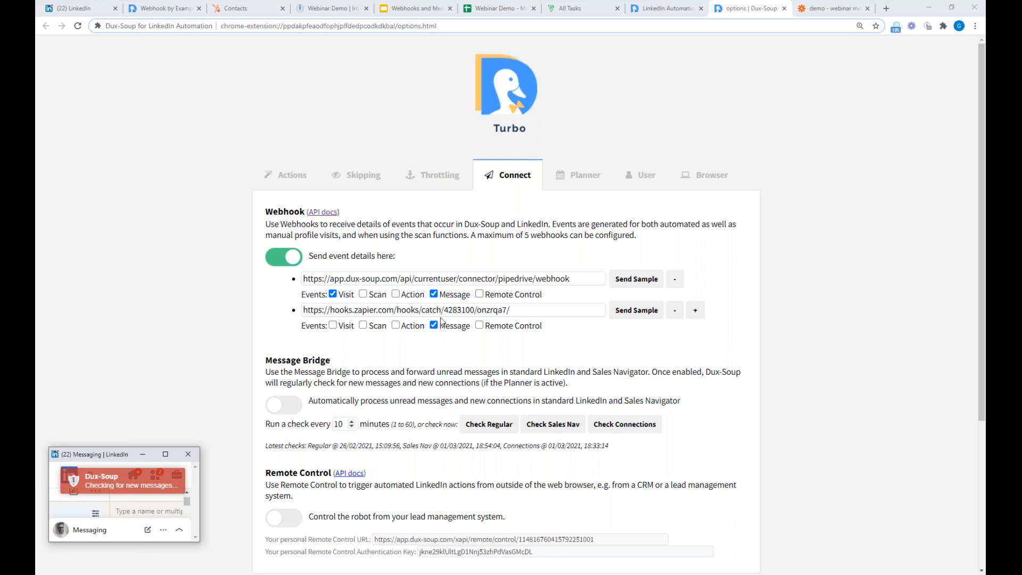
click(588, 12)
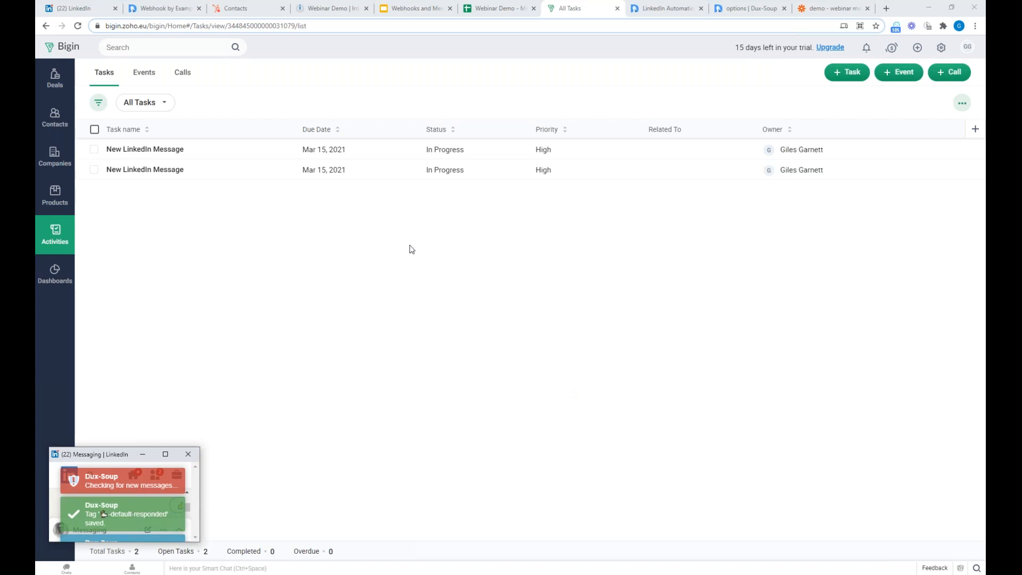
click(78, 26)
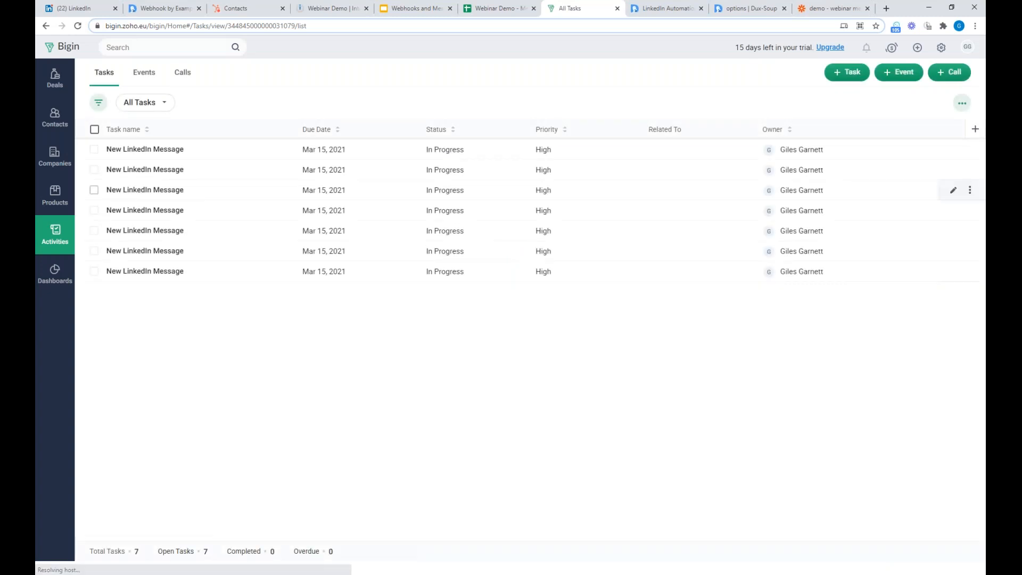
Step: Open several of the New LinkedIn Message tasks to check their tags and descriptions, and close the Dux-Soup messaging window
click(147, 210)
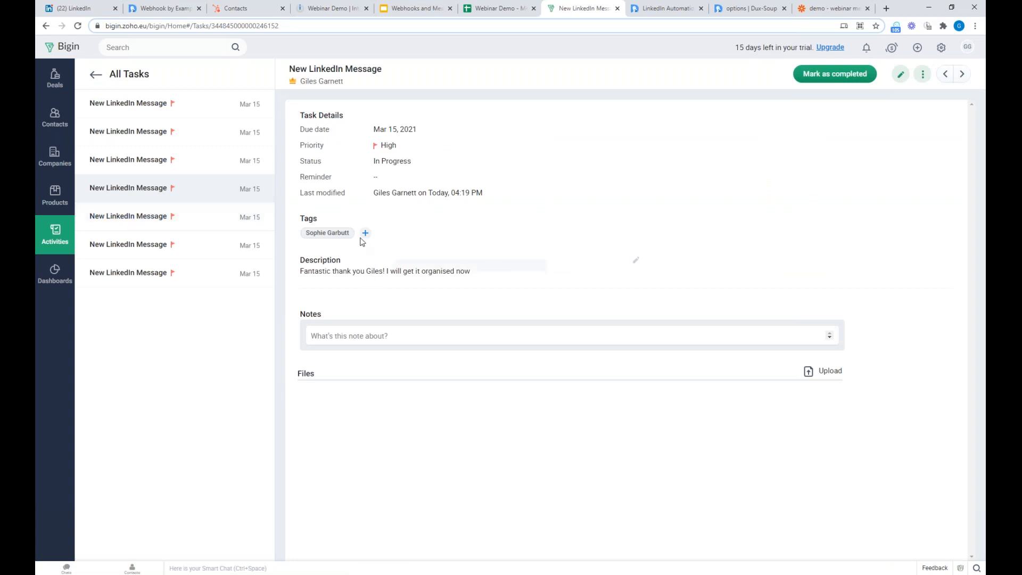
click(120, 134)
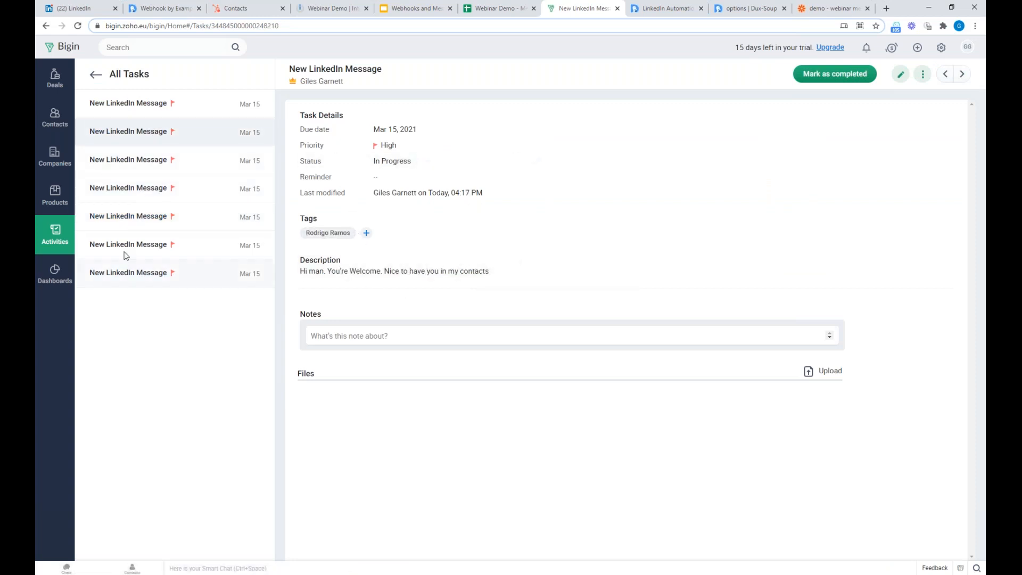
click(125, 274)
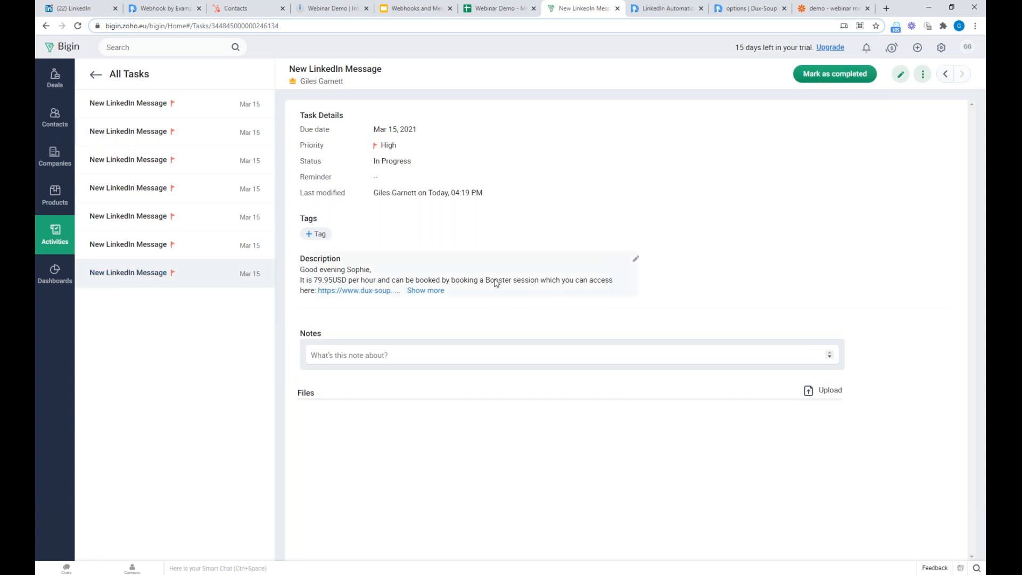
click(141, 246)
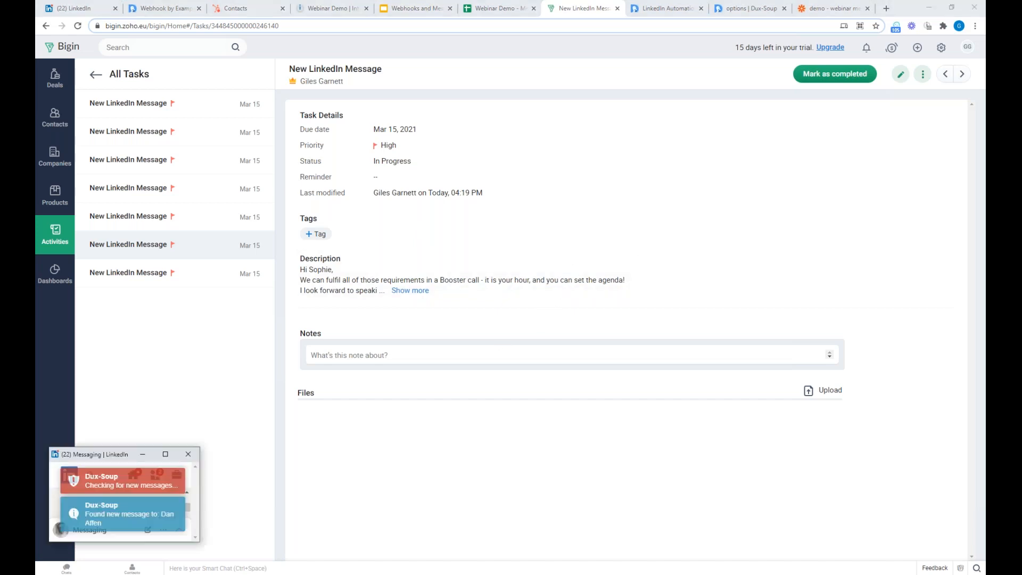
click(189, 455)
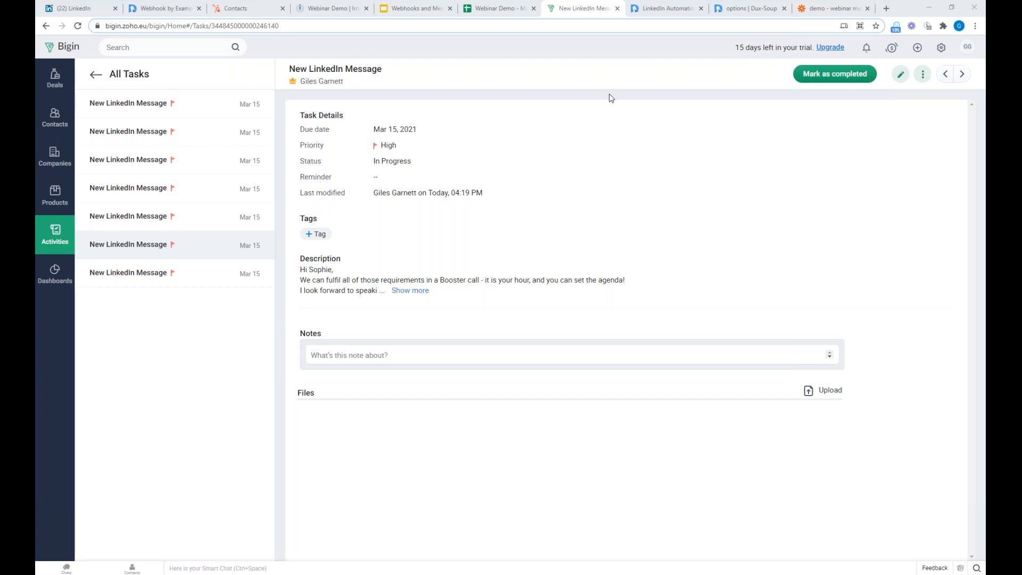
Step: Glance at the HubSpot contacts, then open integromat.com in a new browser tab
click(250, 9)
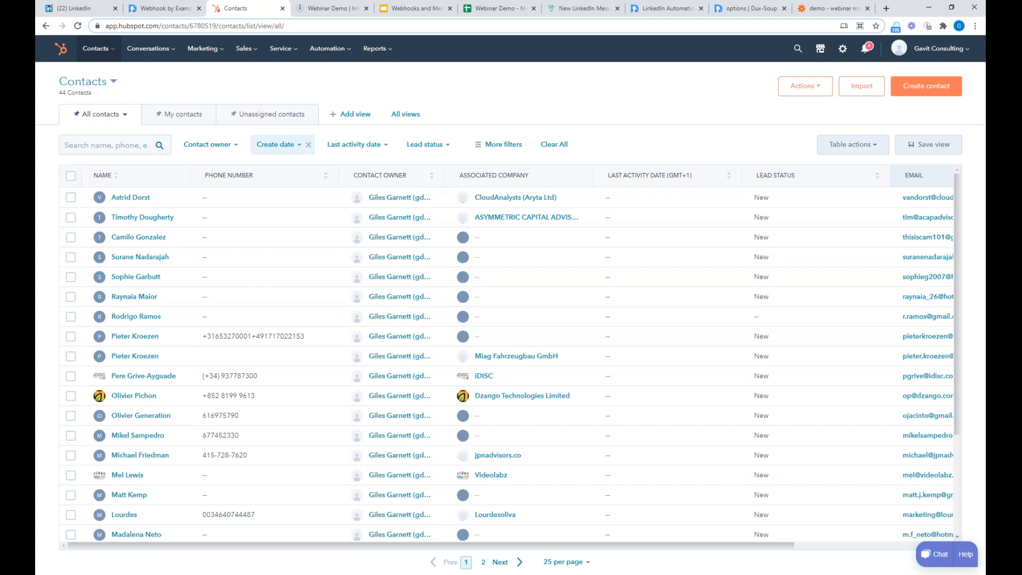
click(886, 9)
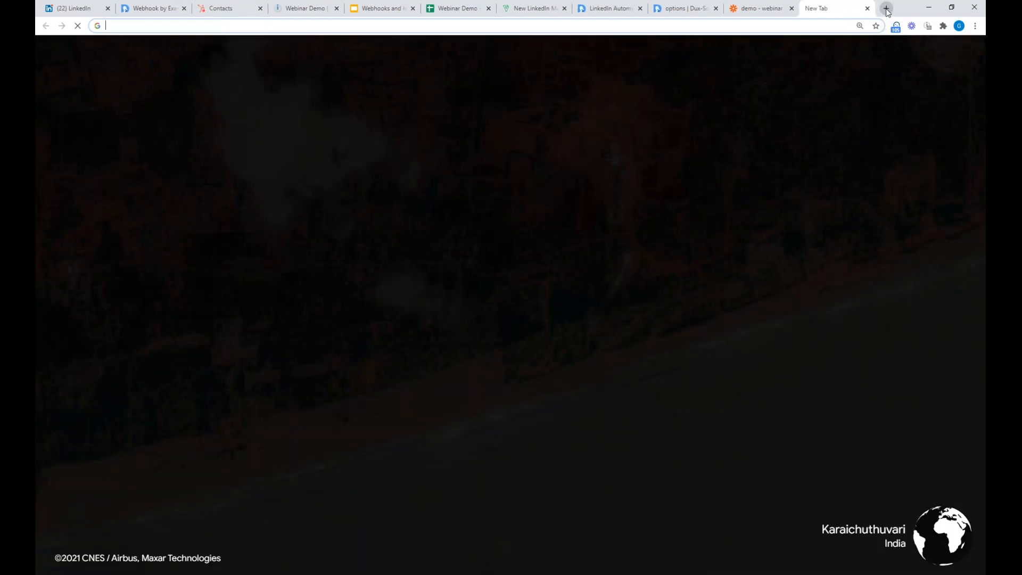
text(integromat.com)
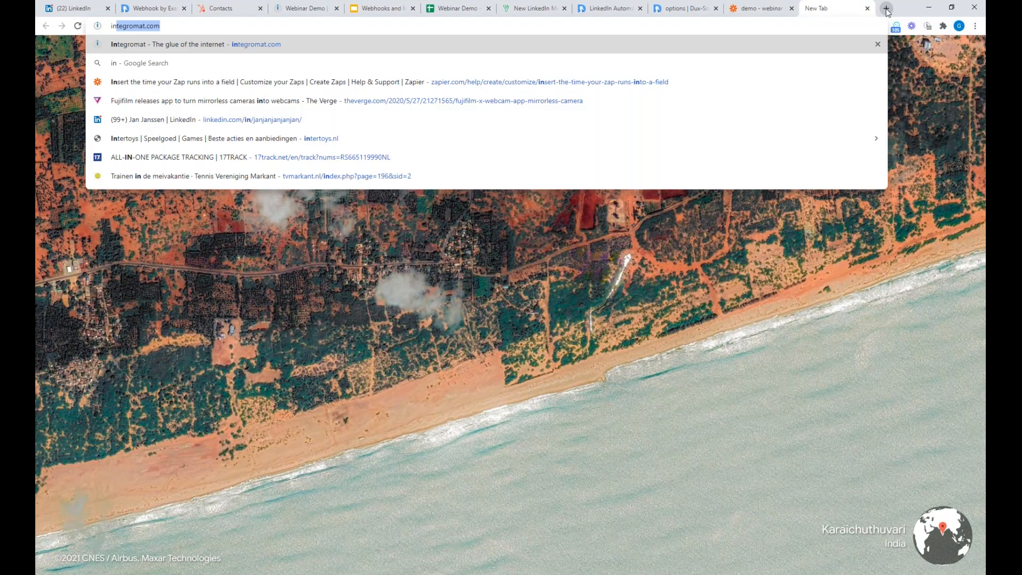
key(Return)
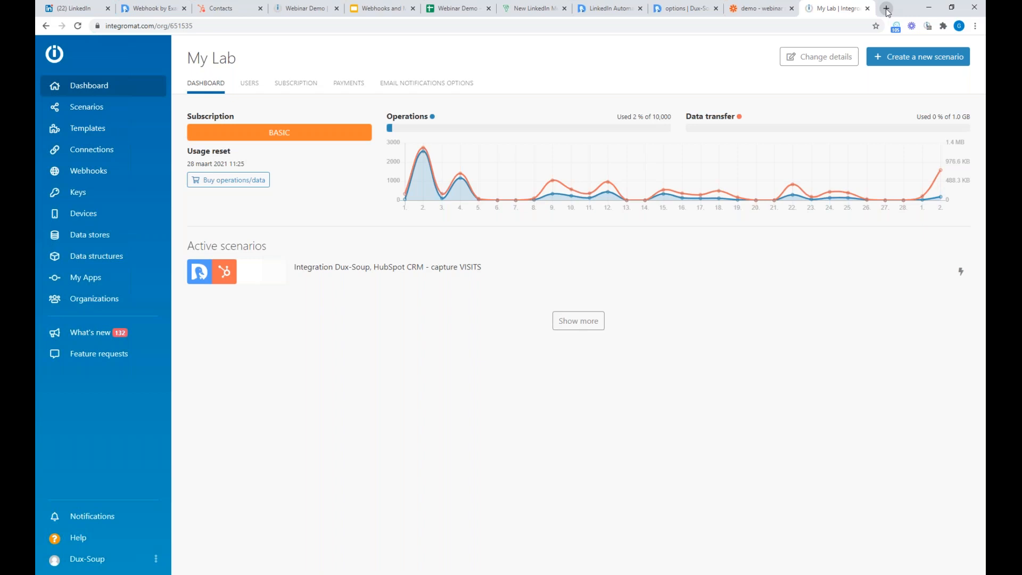
Step: Switch to the Webinar Demo - Messaging spreadsheet and delete the sample contact's record in row 2
click(458, 9)
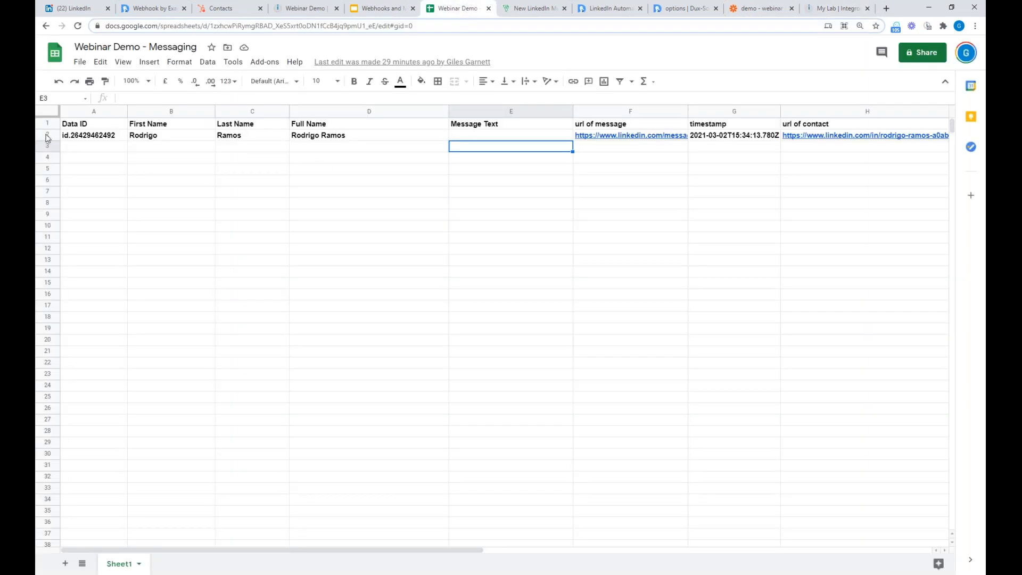
click(47, 136)
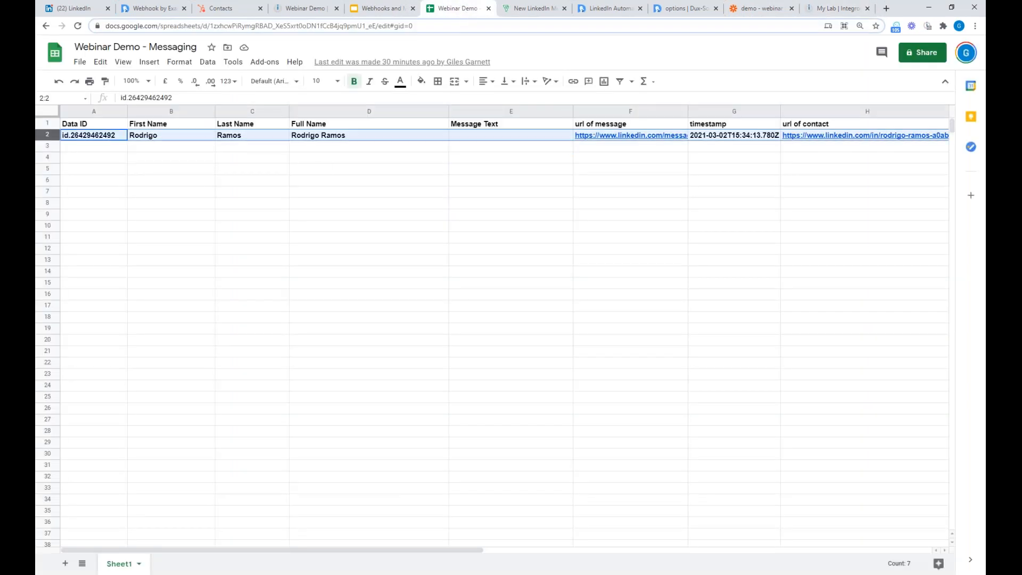
right_click(47, 135)
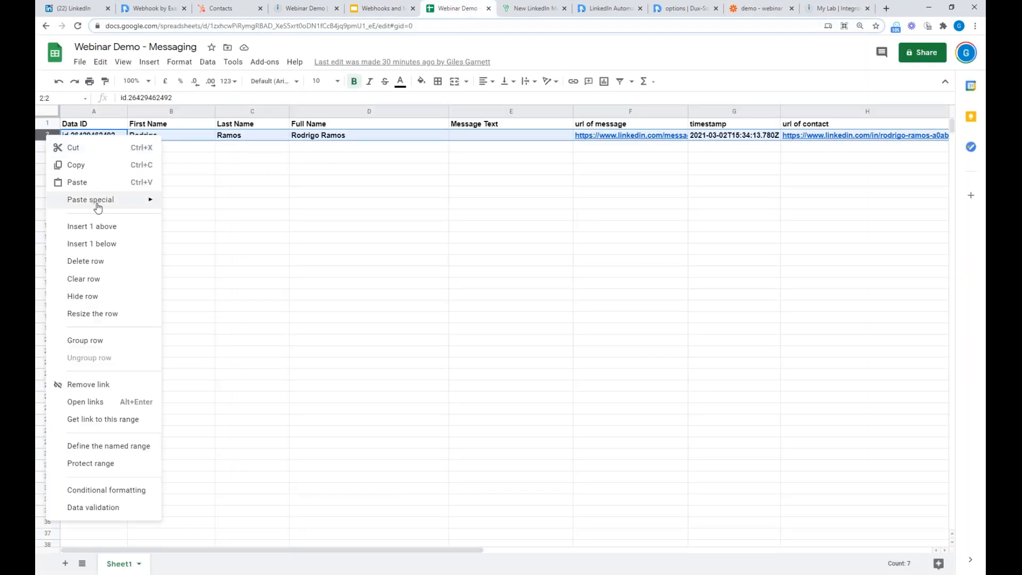
click(93, 260)
click(83, 137)
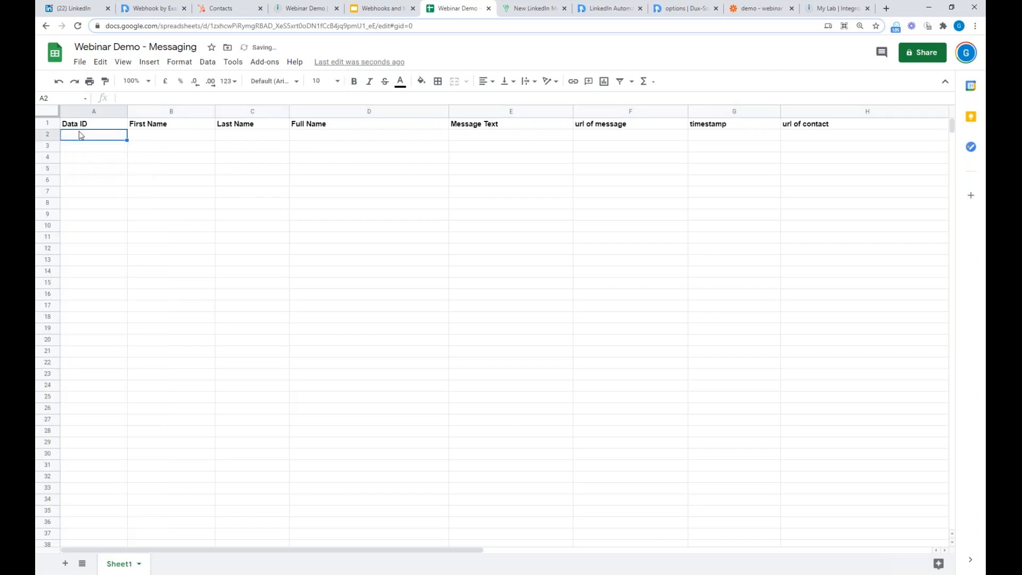
Step: Look over the empty spreadsheet's column headers from Data ID through Message Text and url of message to url of contact
click(76, 127)
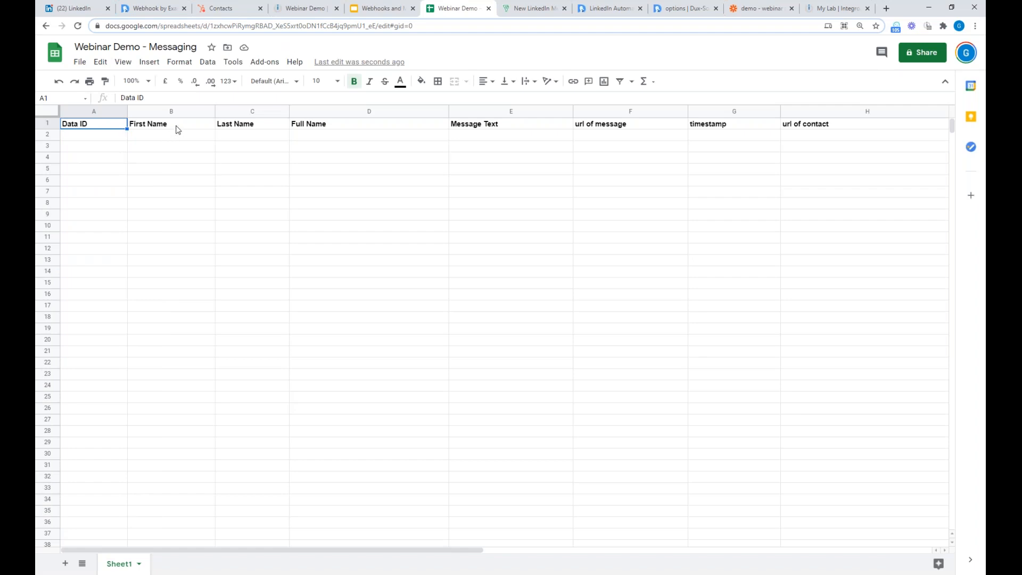
click(513, 141)
click(618, 136)
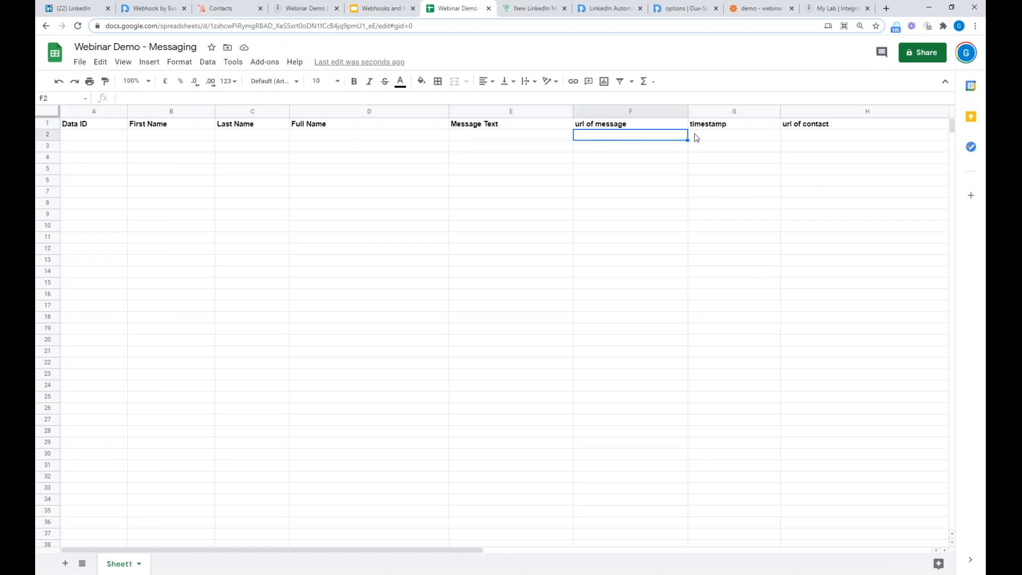
click(840, 135)
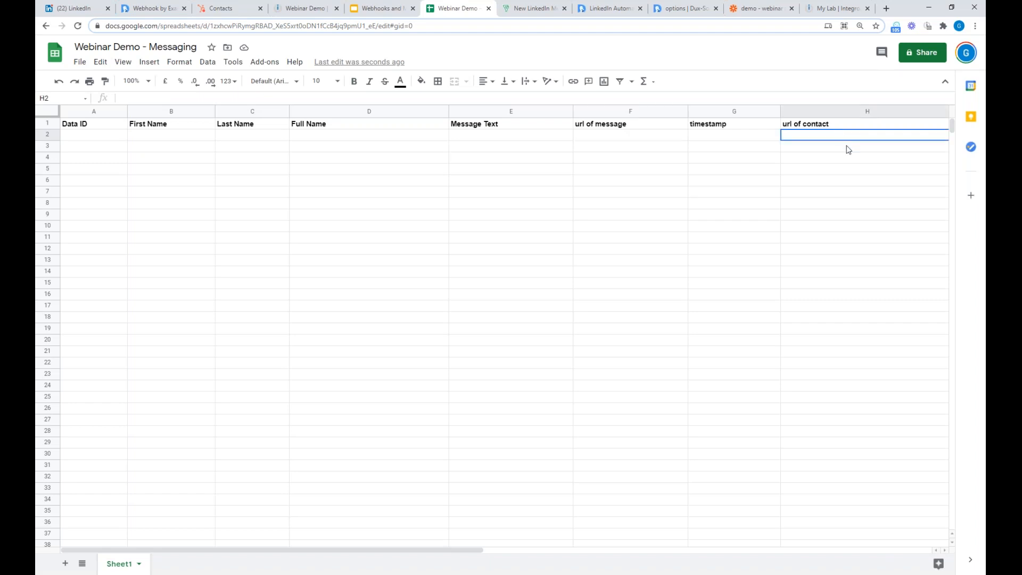
Step: Switch to Integromat and create a new scenario that integrates the Dux-Soup and Google Sheets services
click(837, 9)
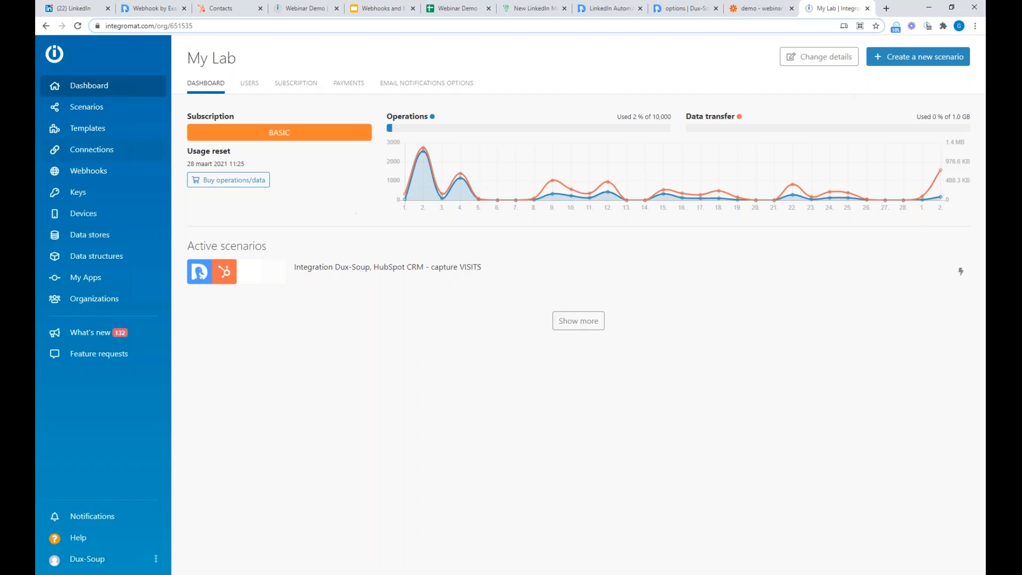
click(914, 62)
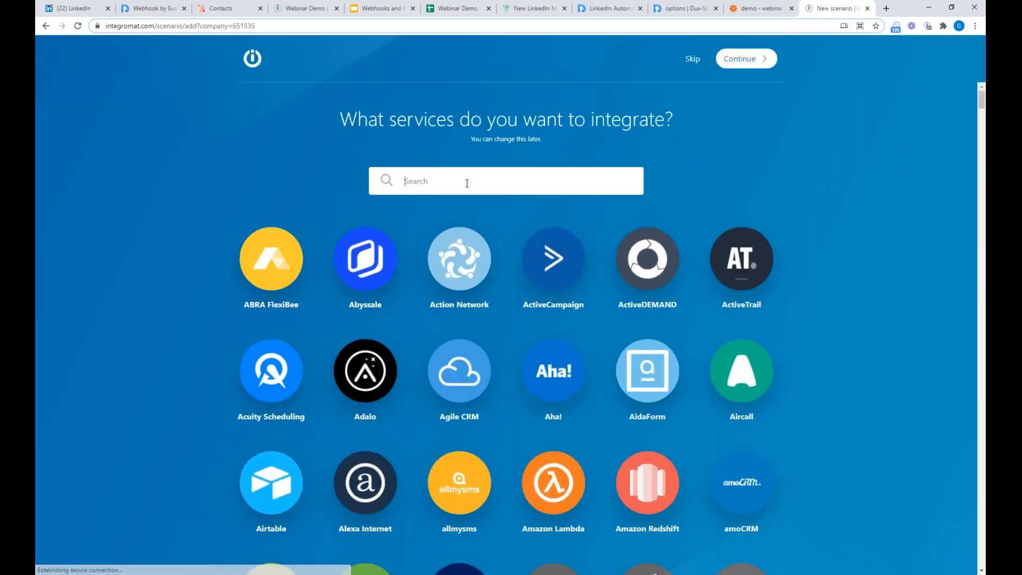
text(dux)
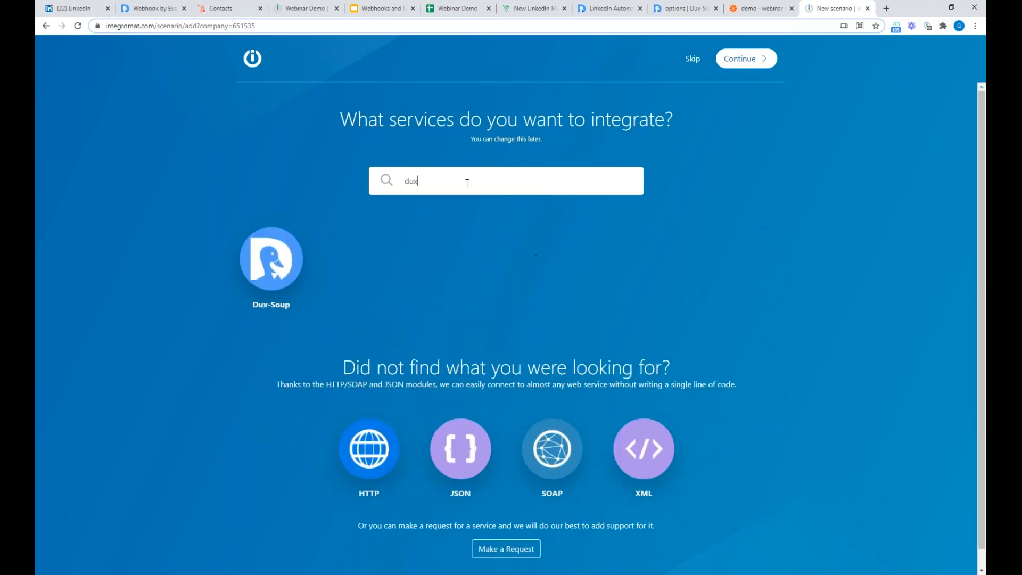
click(273, 260)
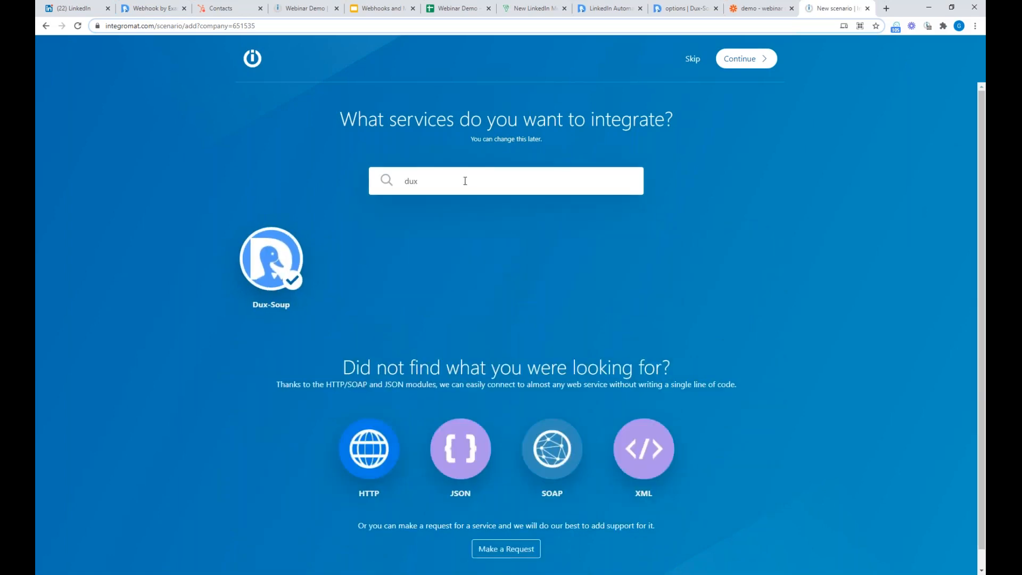
key(BackSpace)
key(BackSpace)
key(BackSpace)
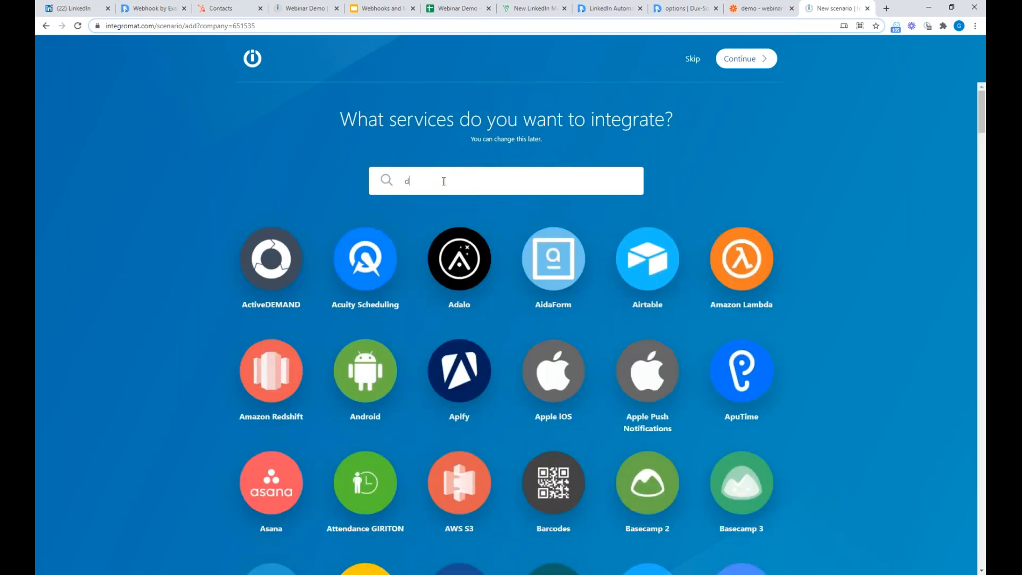
text(sheet)
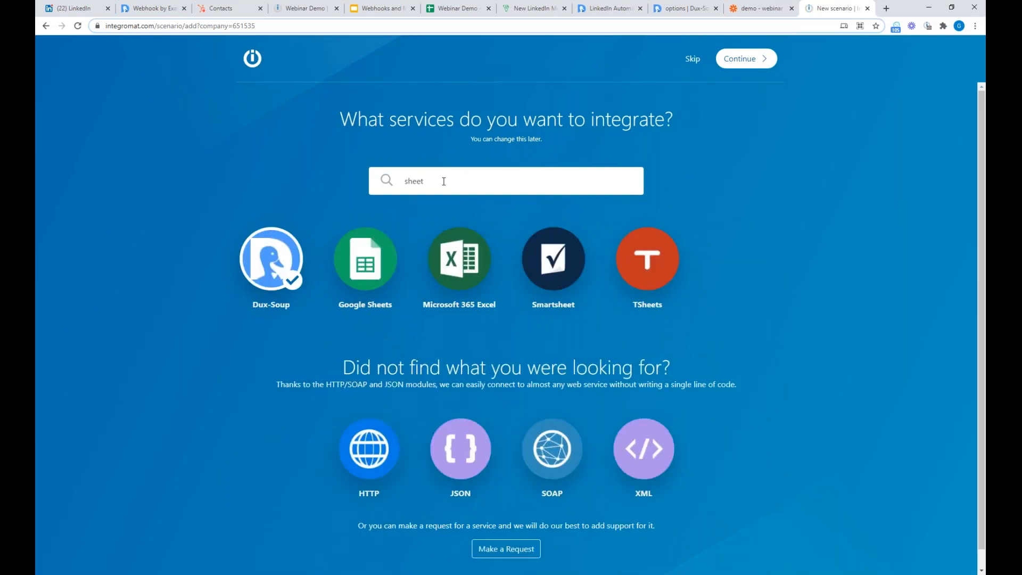
click(361, 263)
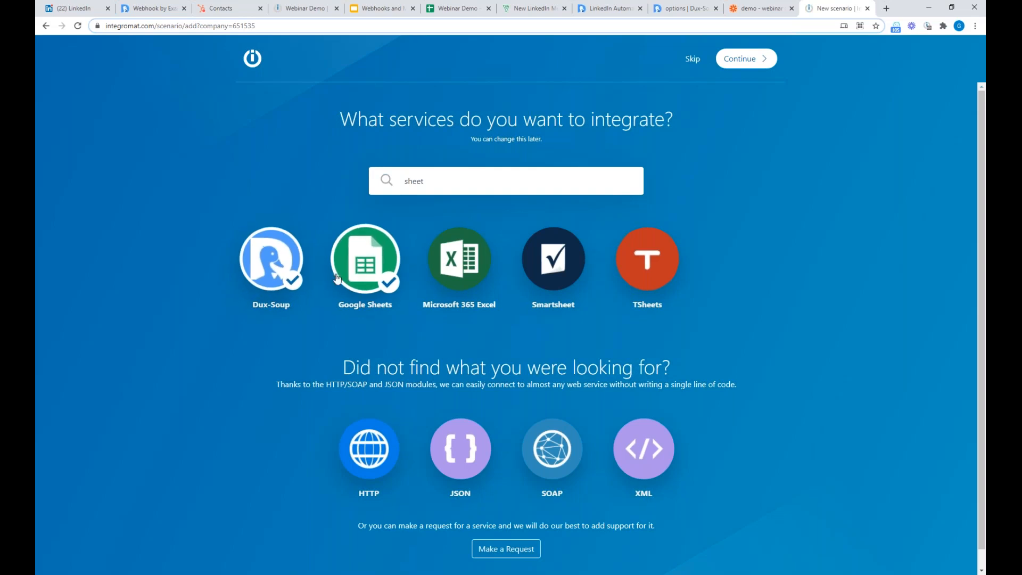
click(745, 59)
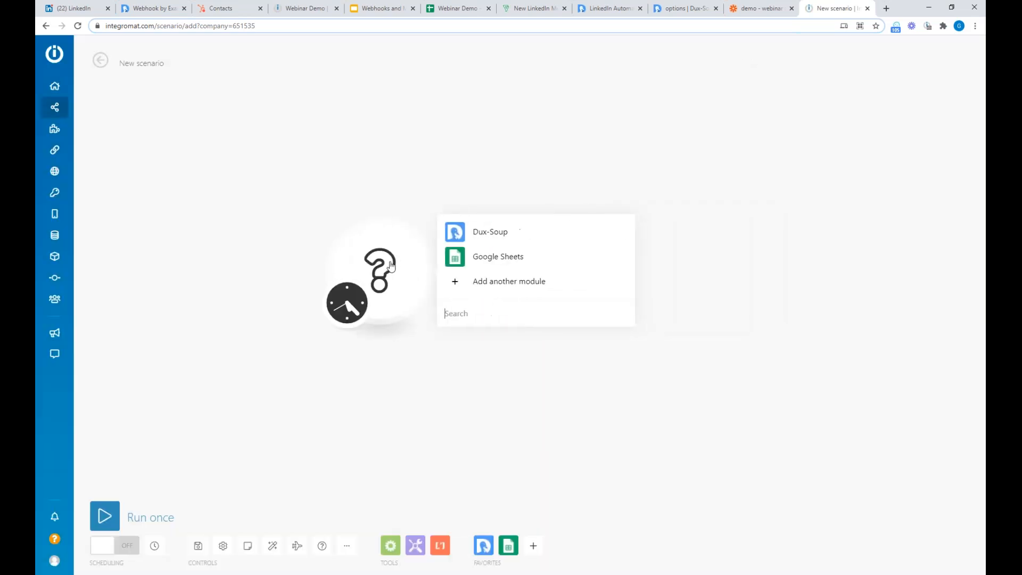
click(498, 233)
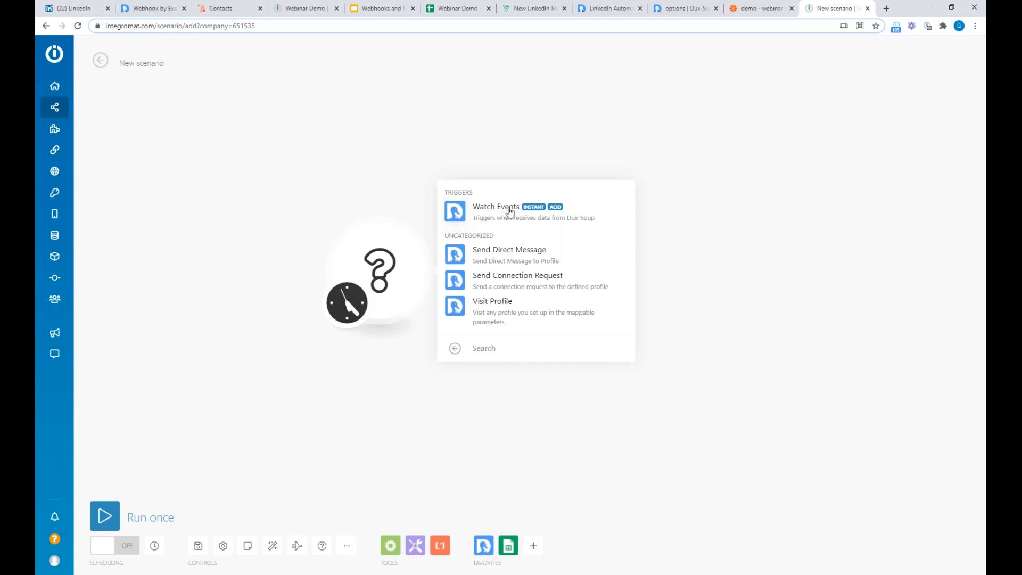
click(509, 210)
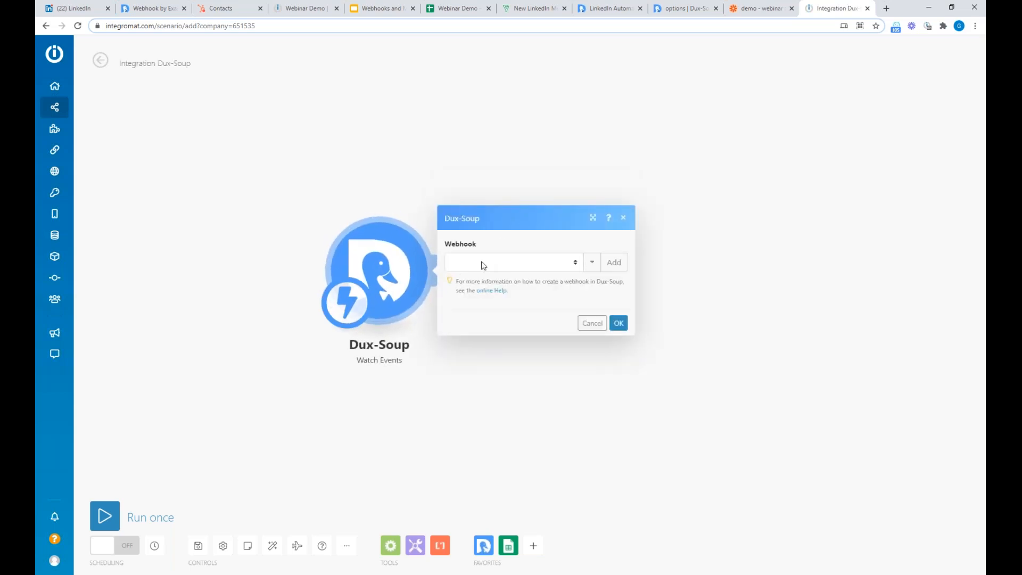
click(616, 263)
click(975, 26)
click(945, 119)
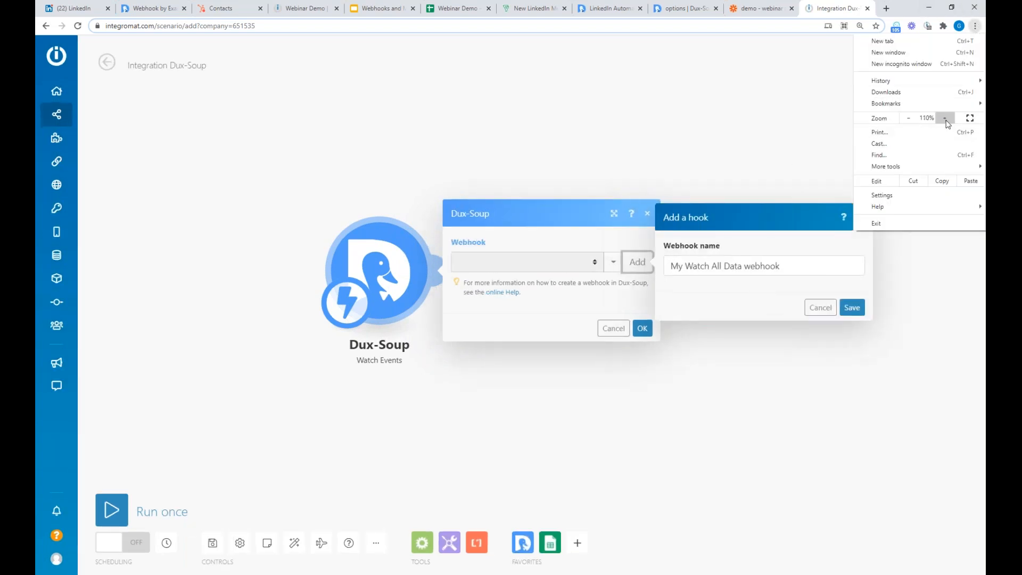
click(945, 119)
click(664, 142)
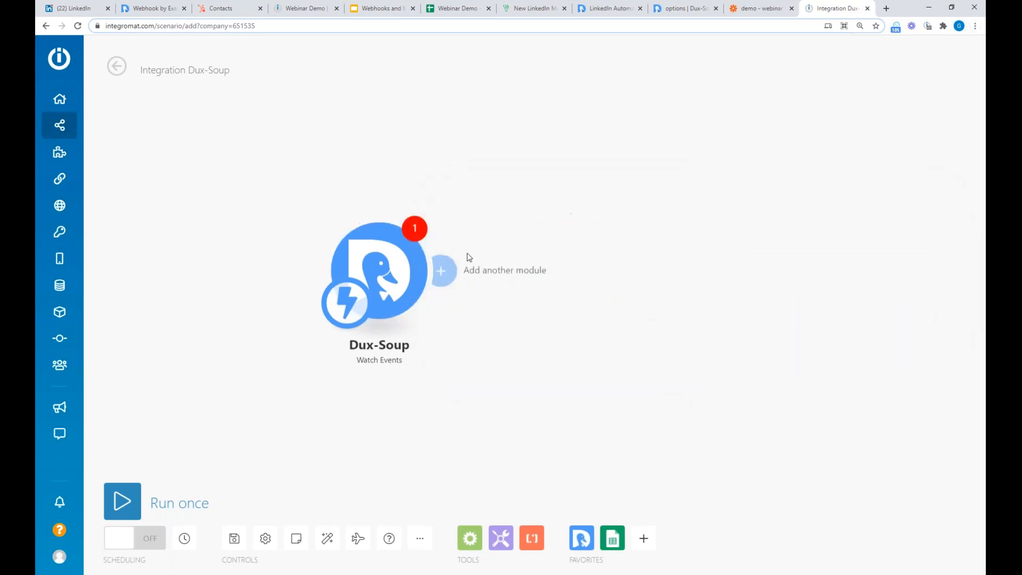
Step: Create a webhook named "messages incoming" for the Dux-Soup trigger module and copy its address
click(414, 228)
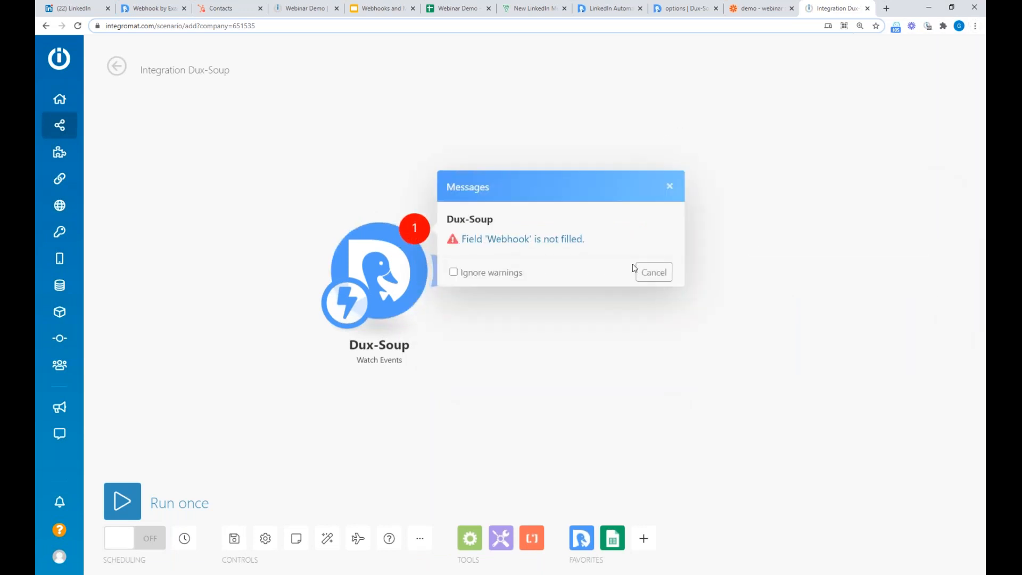
click(654, 272)
click(407, 269)
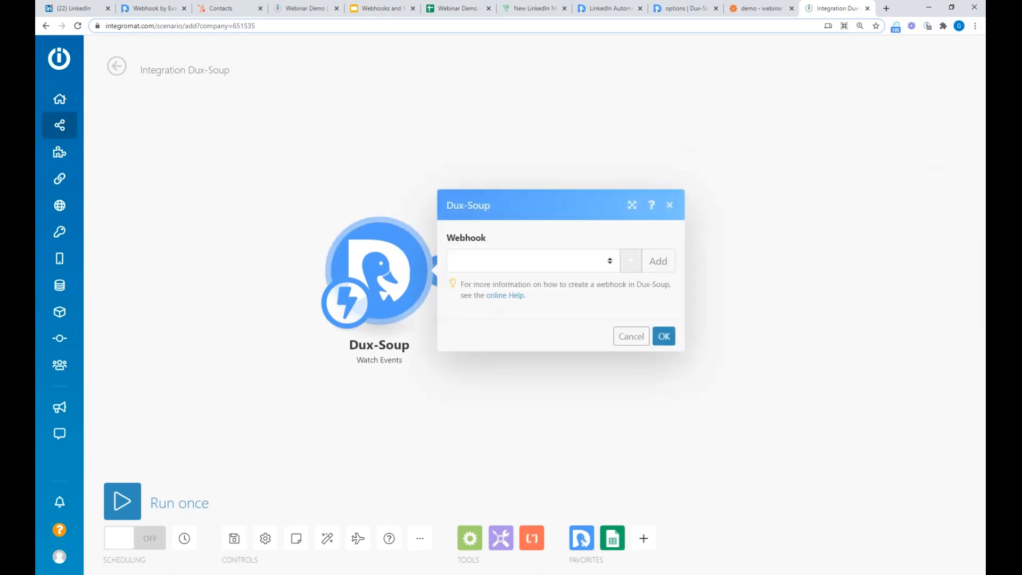
click(658, 262)
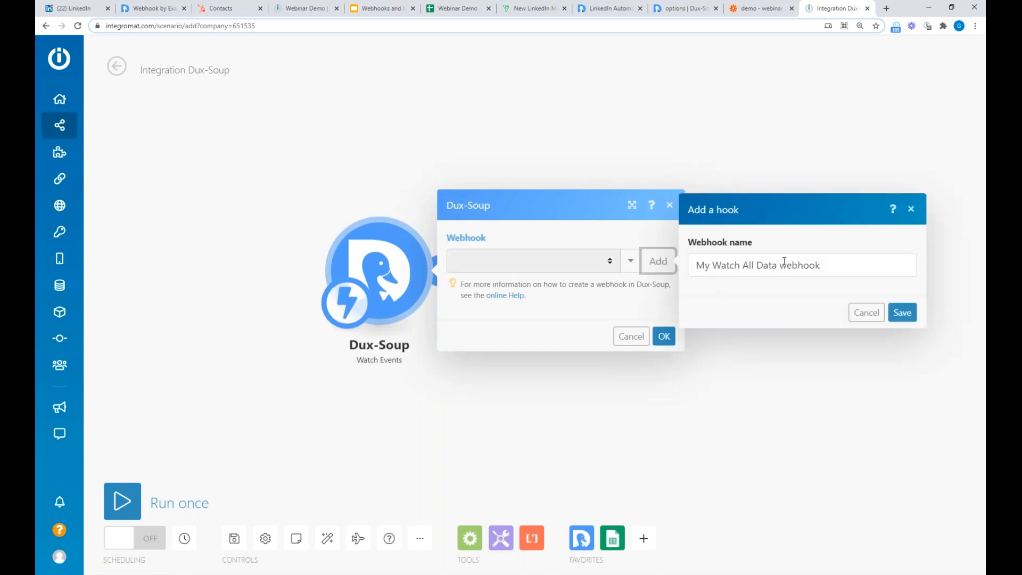
drag(831, 264, 690, 270)
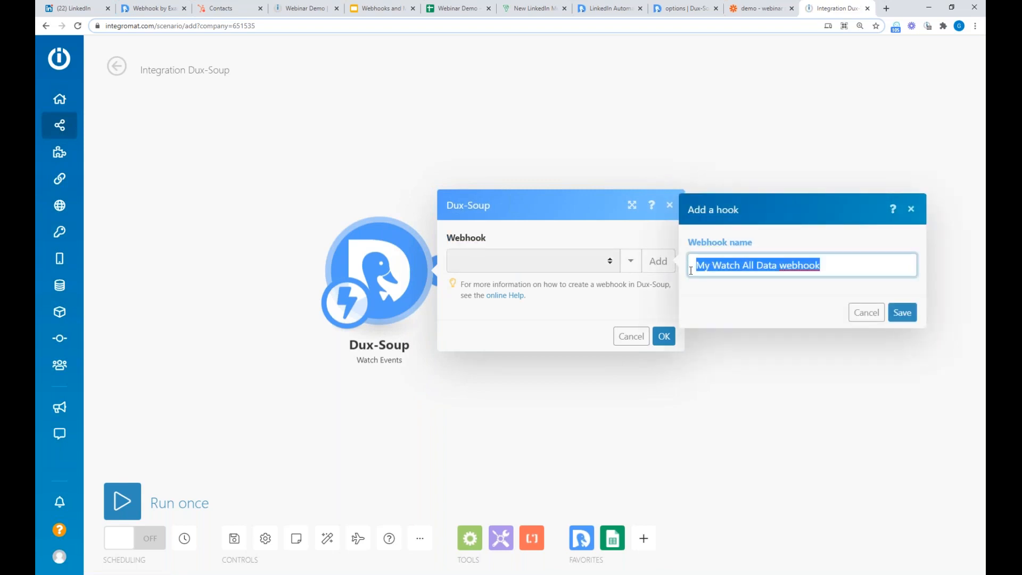
text(mes)
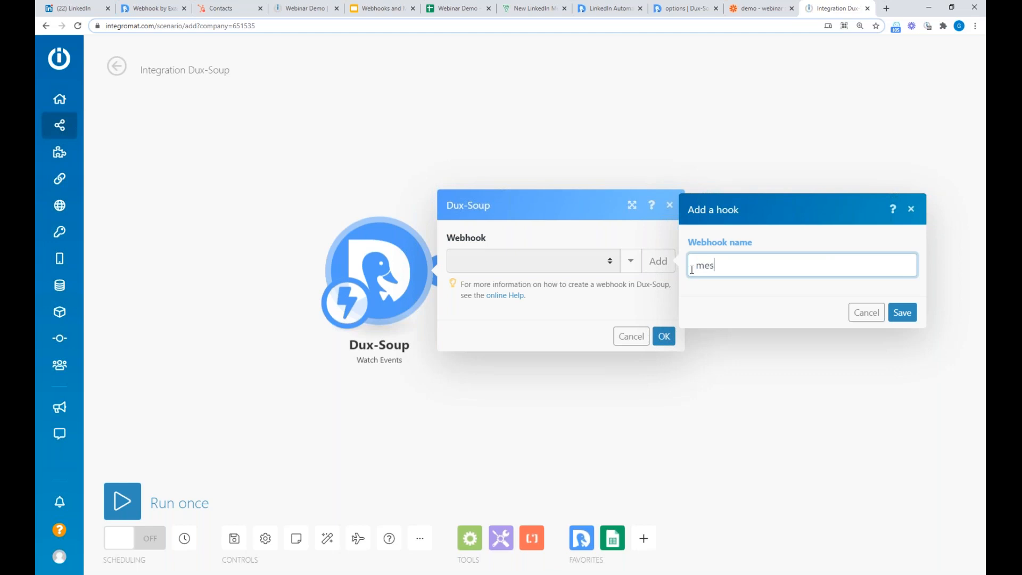
text(sages incoming)
click(904, 313)
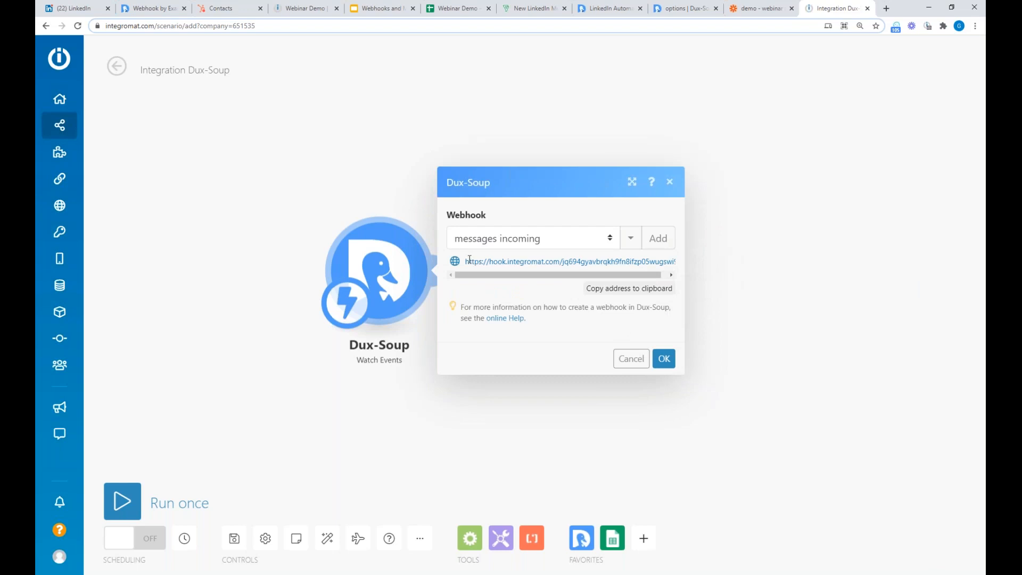
click(643, 289)
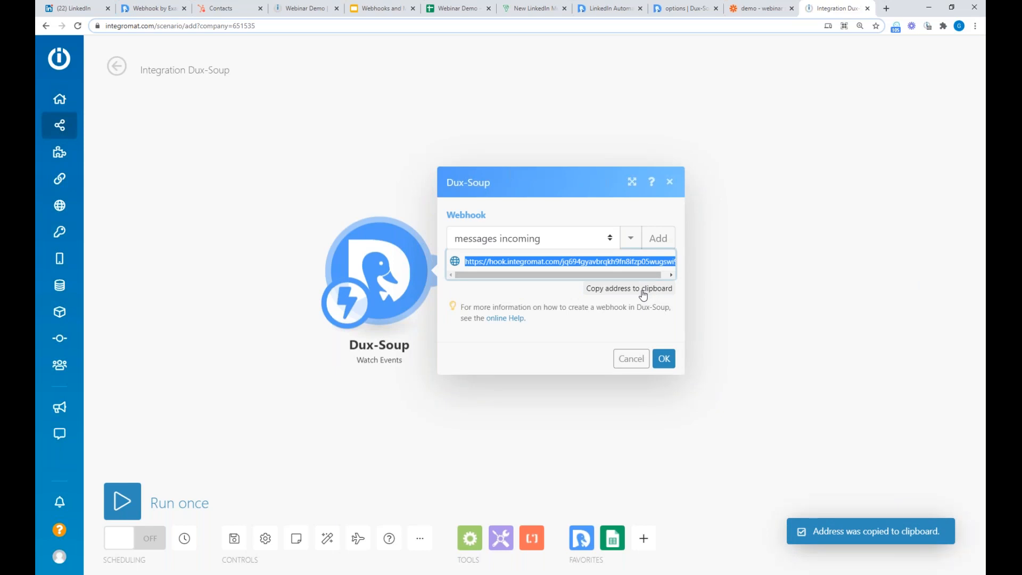
Step: Switch to the Dux-Soup options and add the copied Integromat address as a third webhook, with only the Message event enabled
click(681, 12)
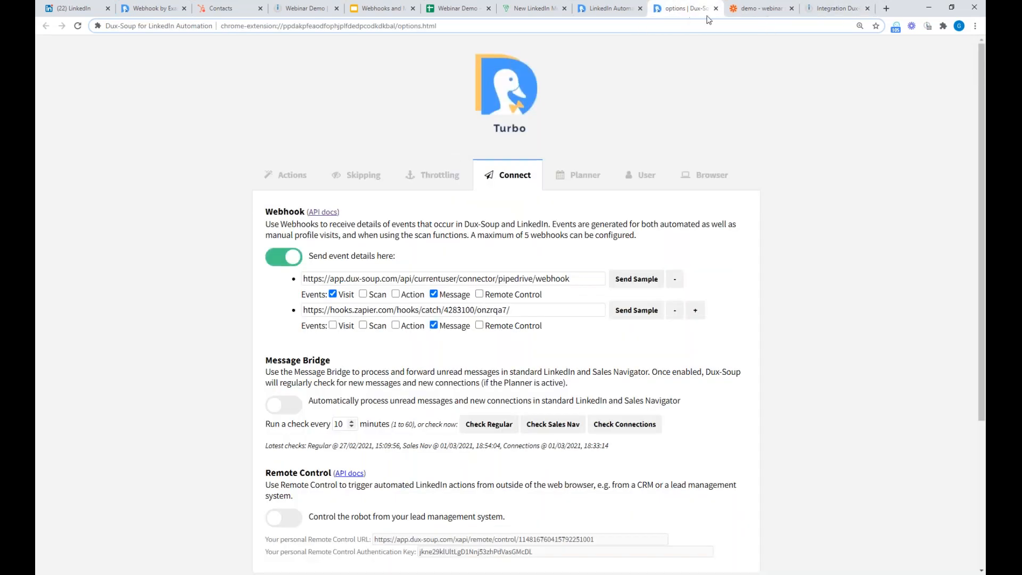
click(696, 311)
click(321, 341)
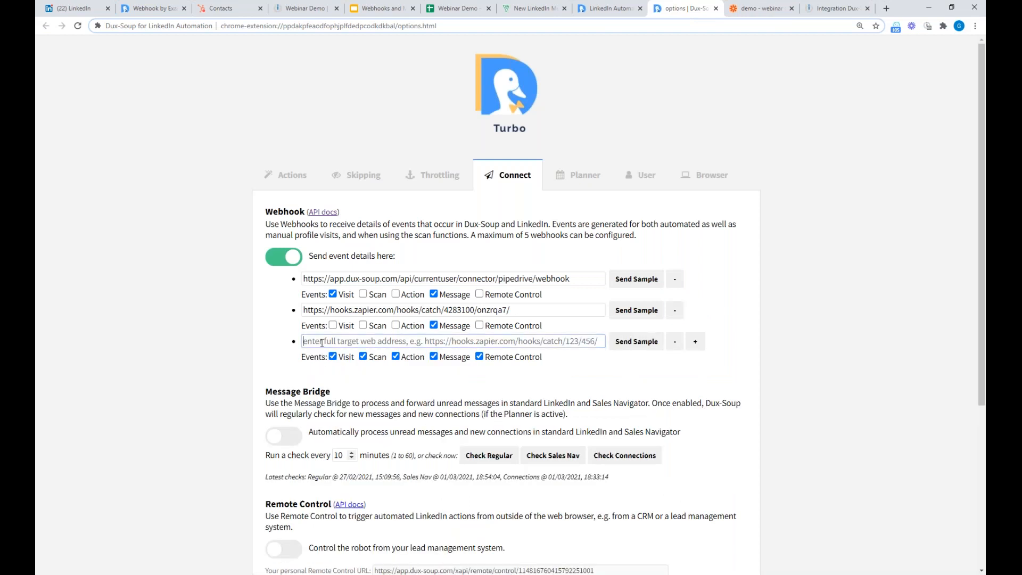
key(ctrl+v)
click(332, 357)
click(363, 357)
click(395, 357)
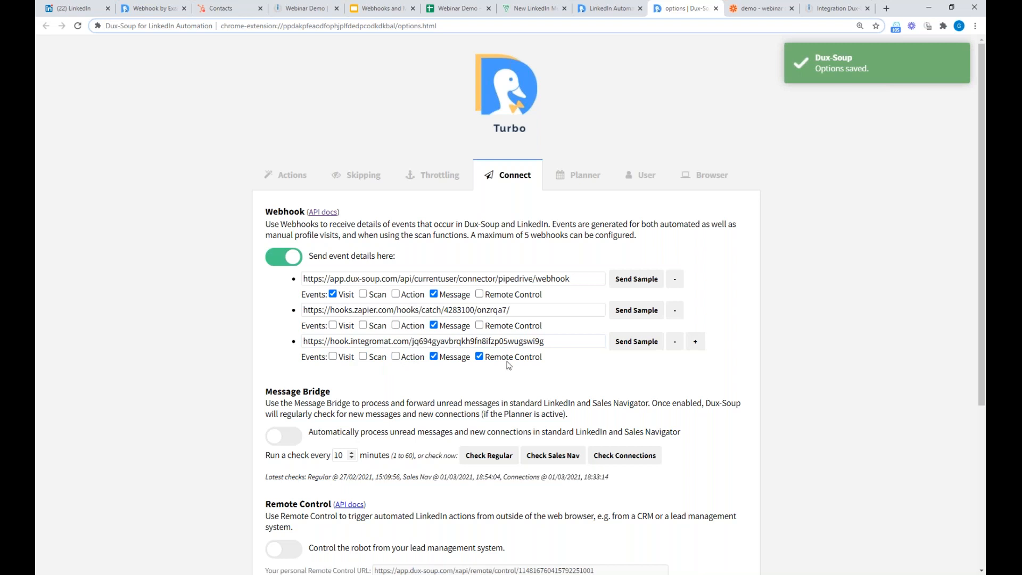
click(481, 358)
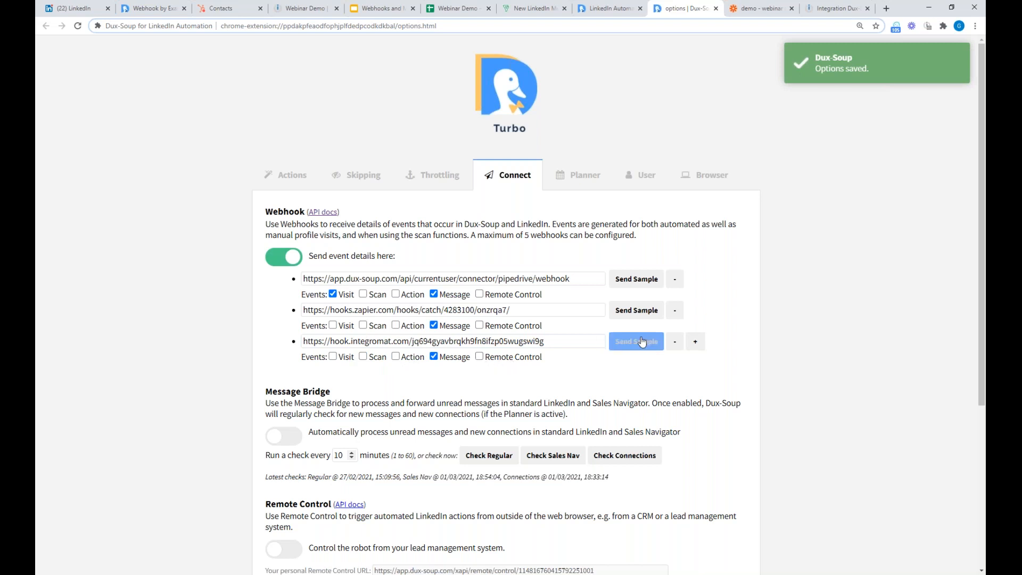
Step: Return to Integromat, accept the trigger's webhook settings and run the Dux-Soup module so it waits for data
click(838, 8)
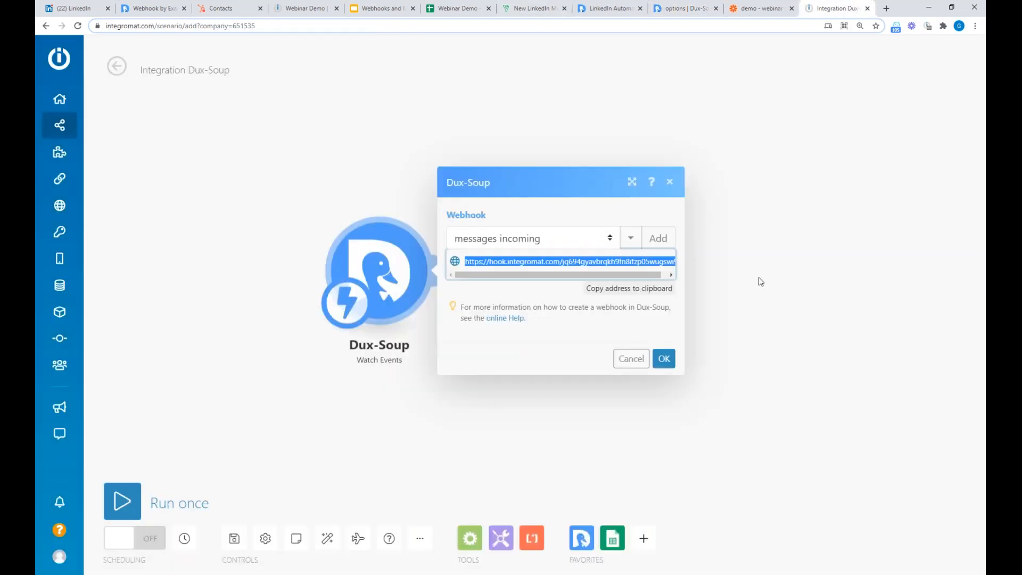
click(664, 358)
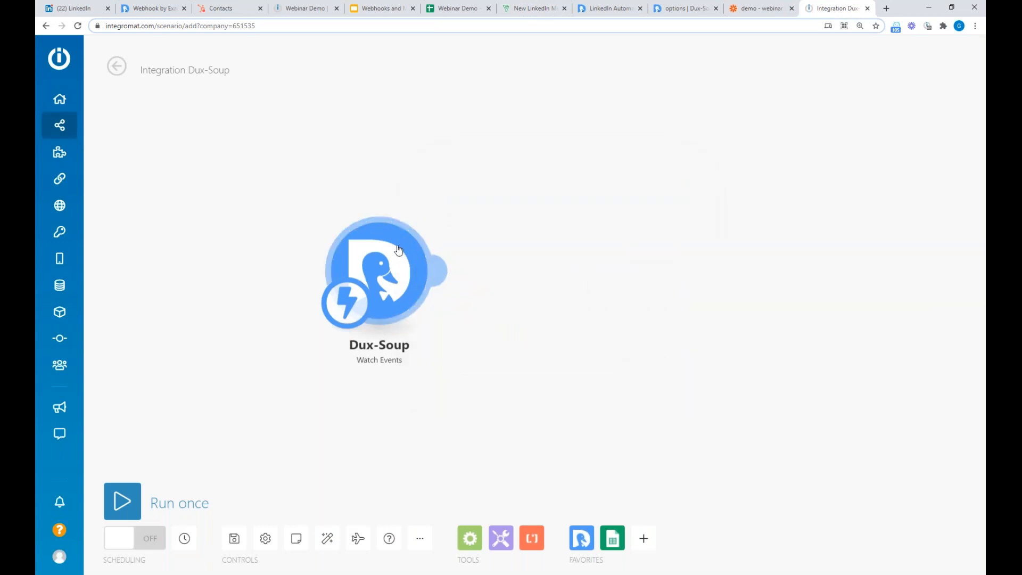
right_click(402, 255)
click(453, 285)
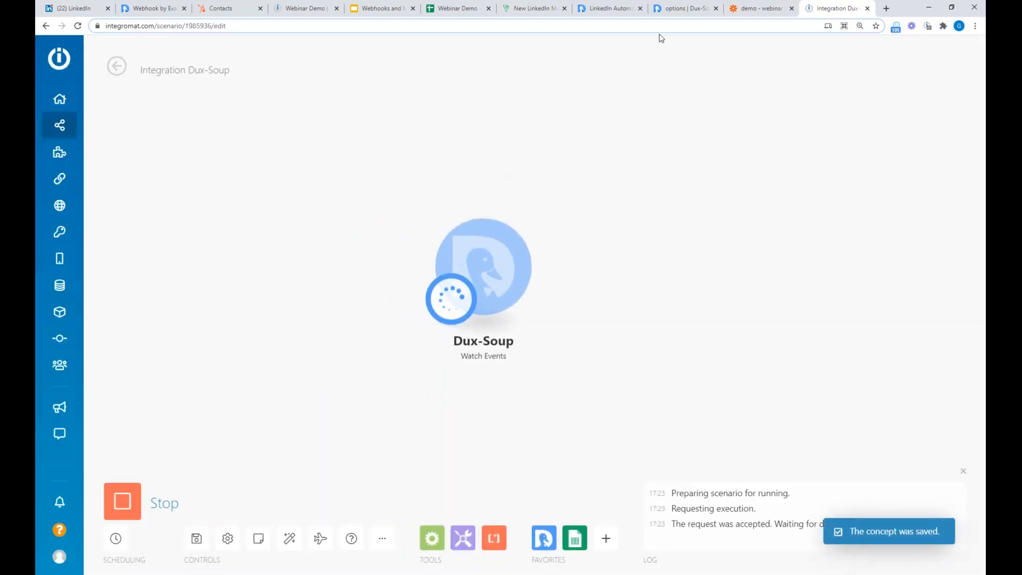
Step: Switch to the Dux-Soup options and send sample data to the Integromat webhook
click(684, 11)
click(639, 342)
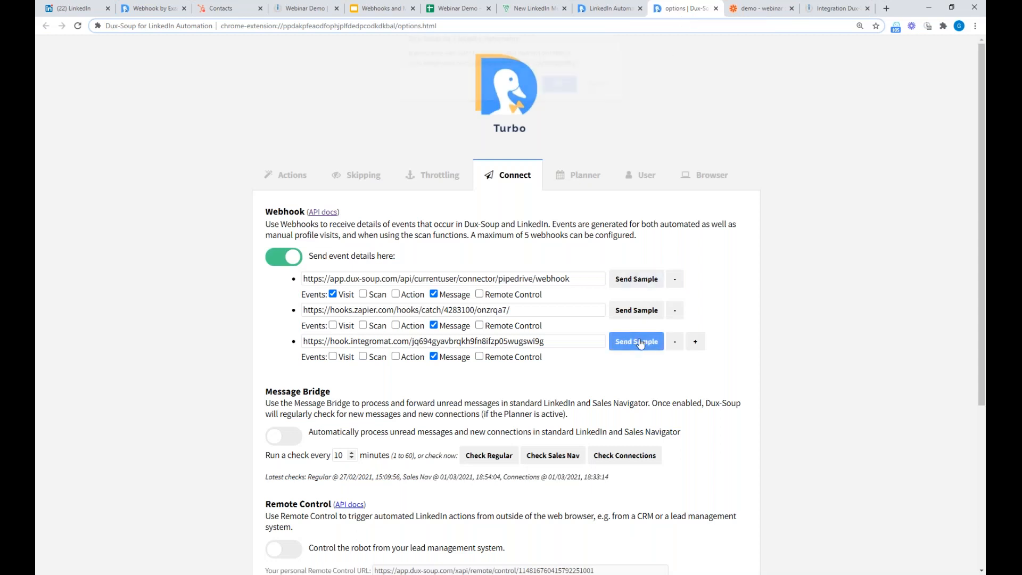
click(564, 95)
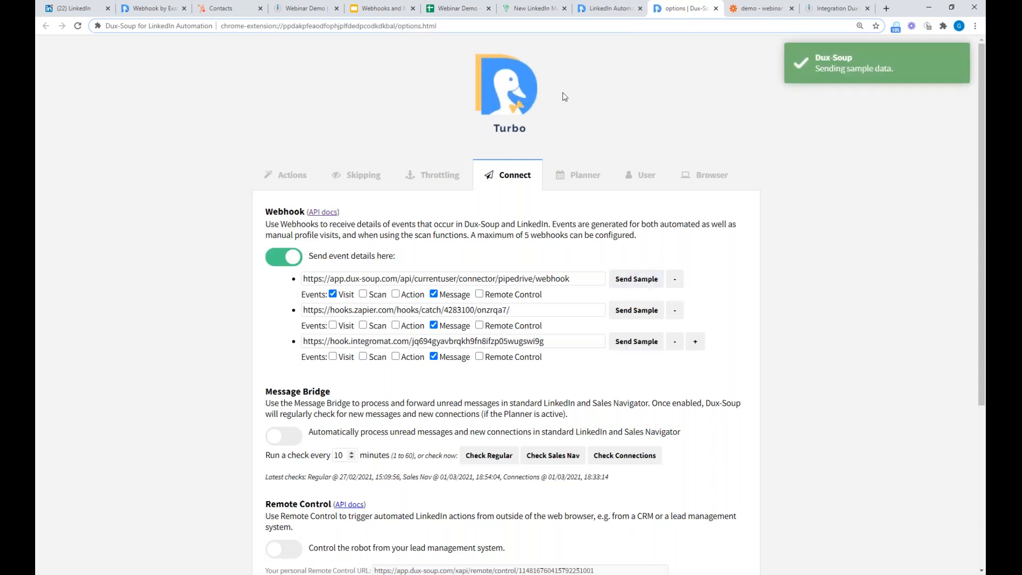
Step: Return to Integromat and examine the received bundle's data collection in the Dux-Soup module's output, then close it
click(839, 11)
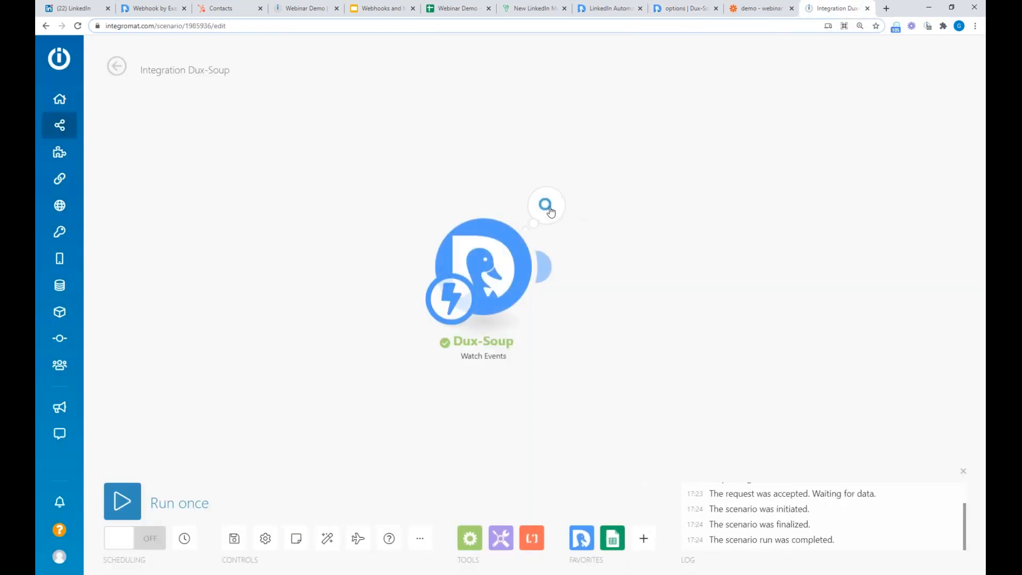
click(548, 207)
click(616, 259)
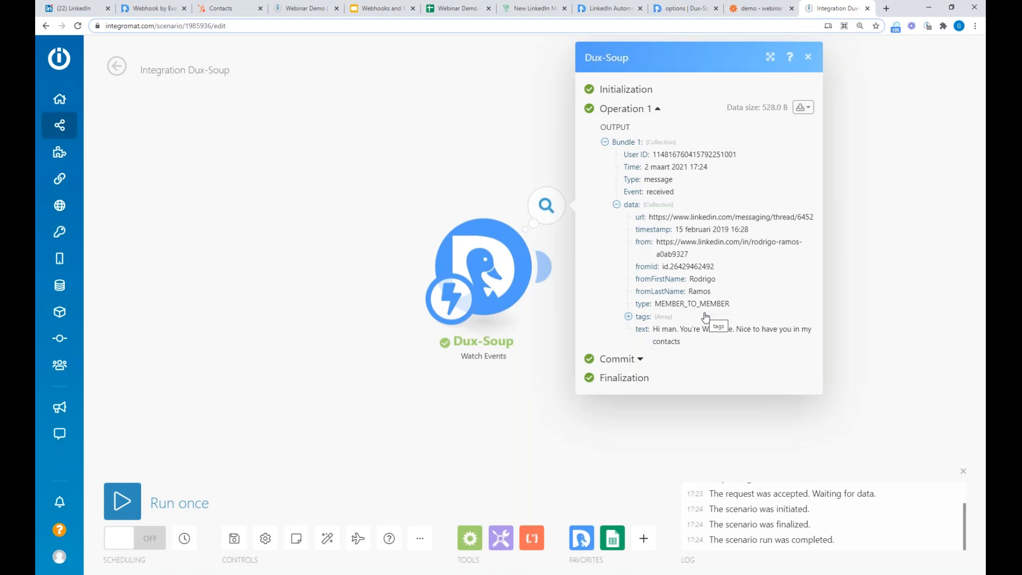
drag(539, 308, 371, 321)
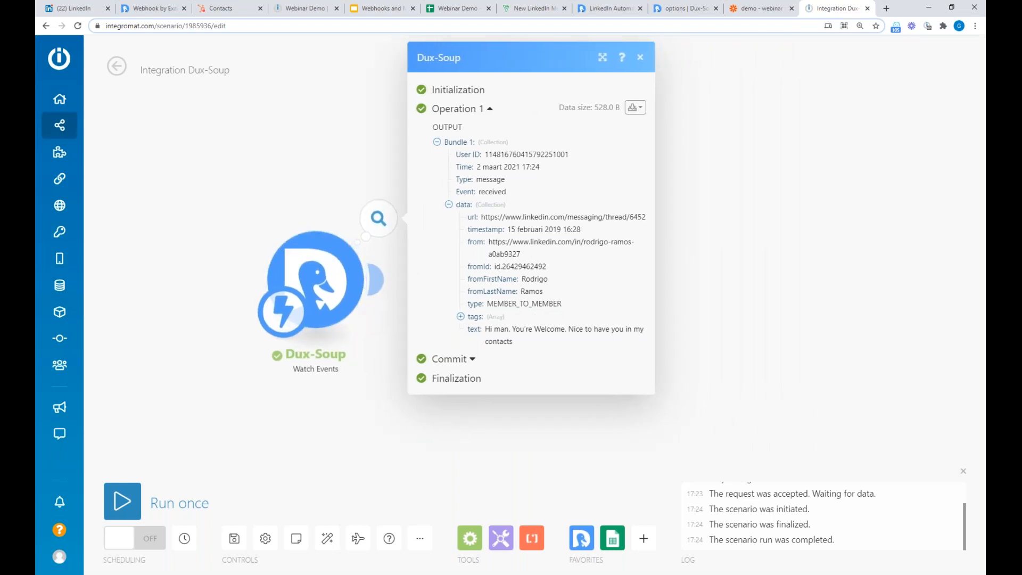
click(691, 338)
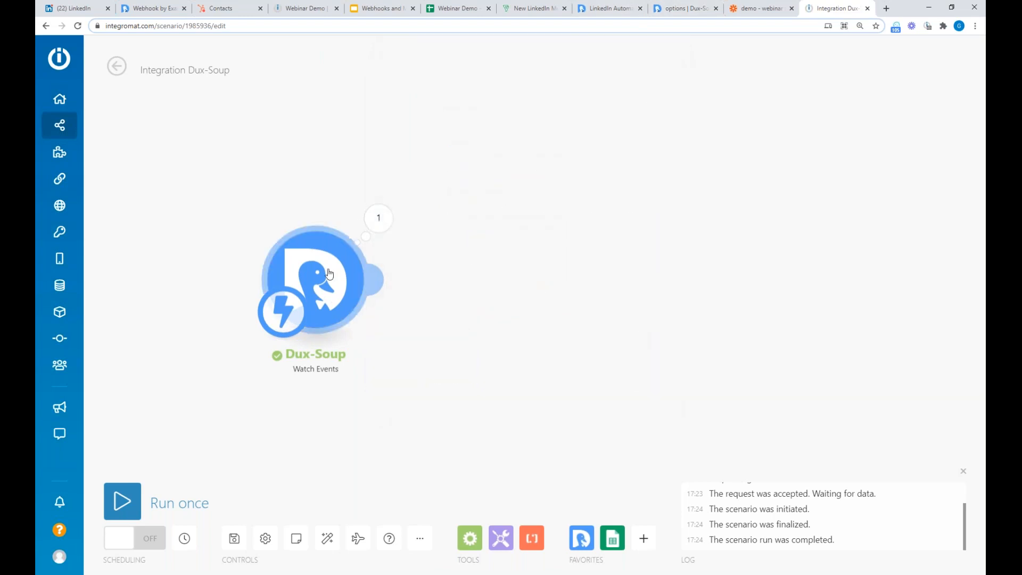
Step: Add a Google Sheets module with the Add a Row action after the Dux-Soup trigger
click(379, 280)
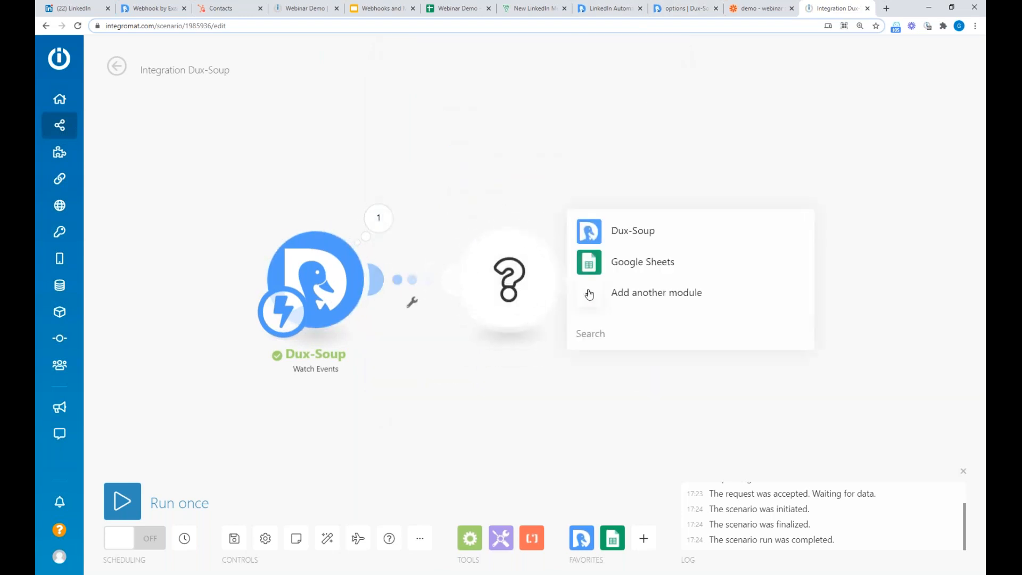
click(651, 265)
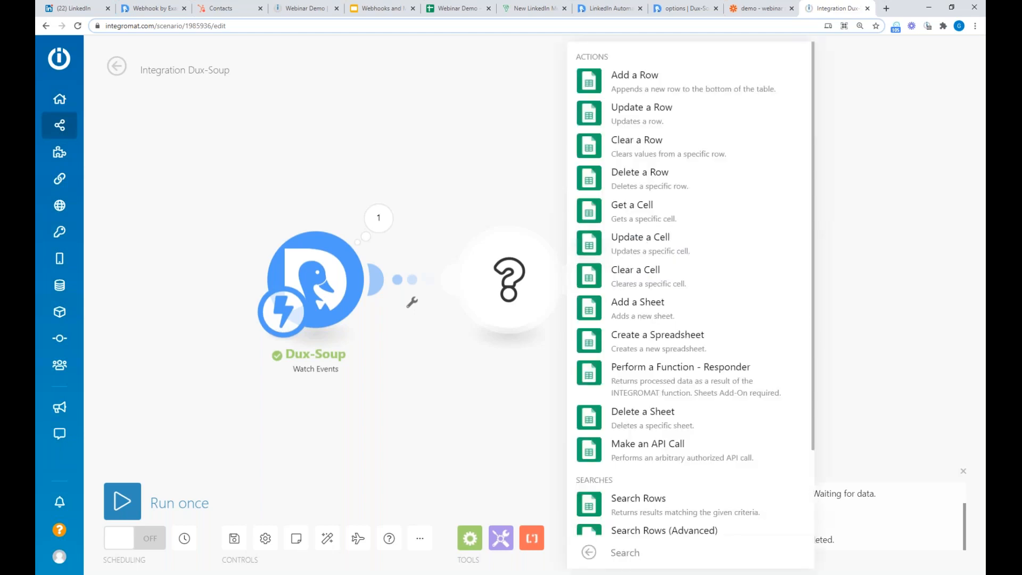
click(646, 88)
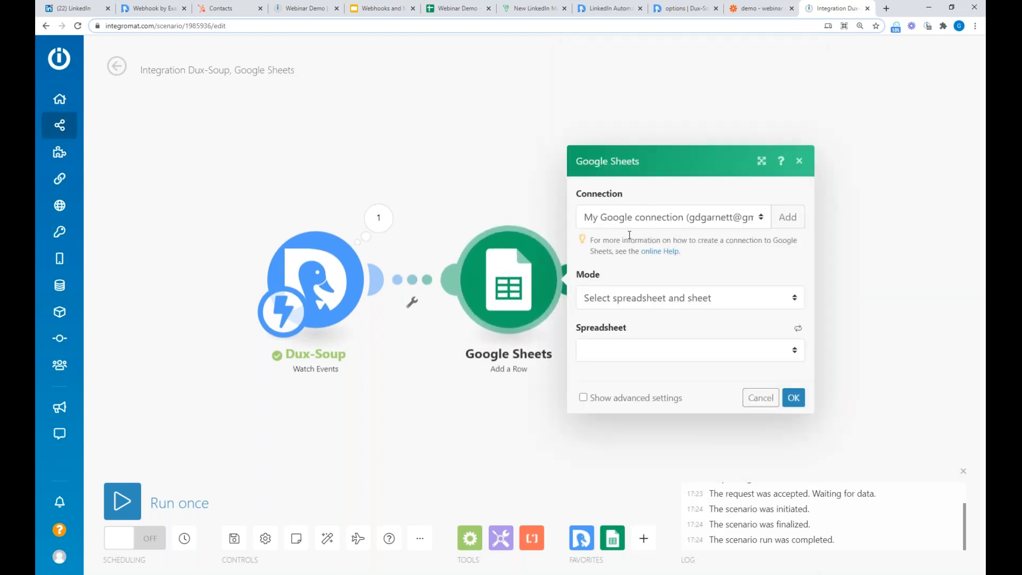
Step: Keep the mode as Select spreadsheet and sheet, and choose Sheet1 of the Webinar Demo - Messaging spreadsheet as the target
click(694, 299)
click(694, 314)
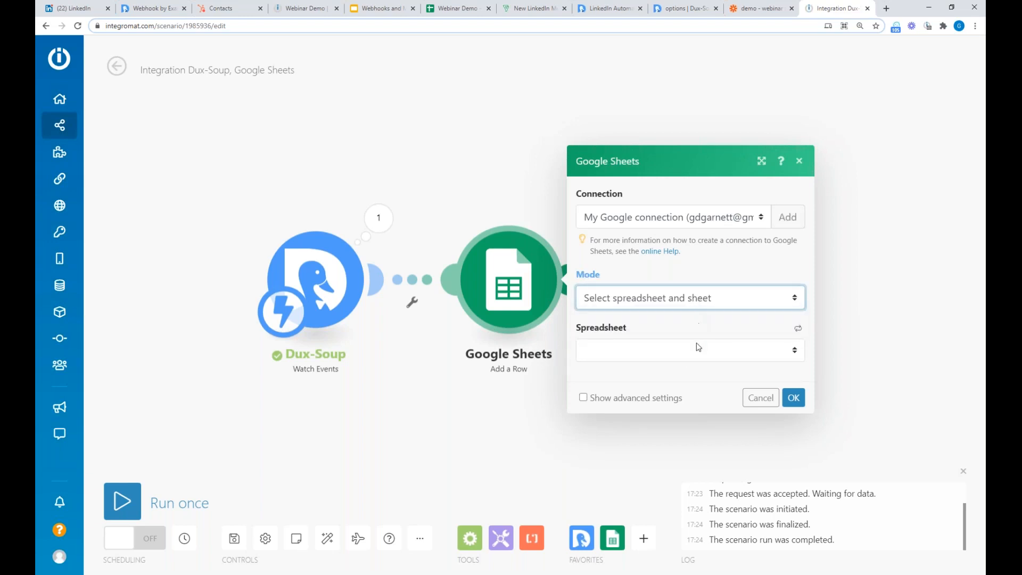
click(700, 352)
scroll(468, 215, down, 20)
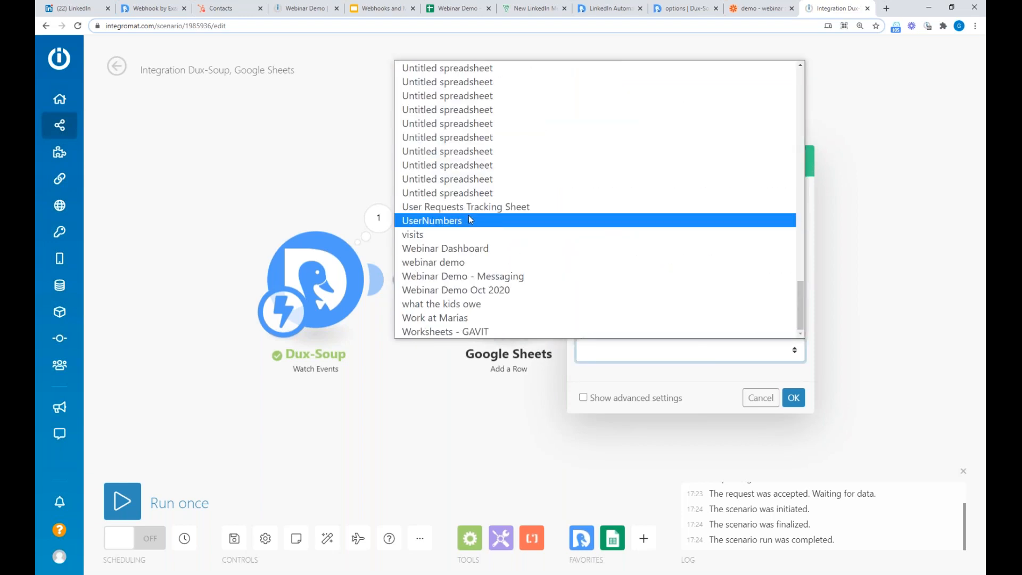
click(459, 277)
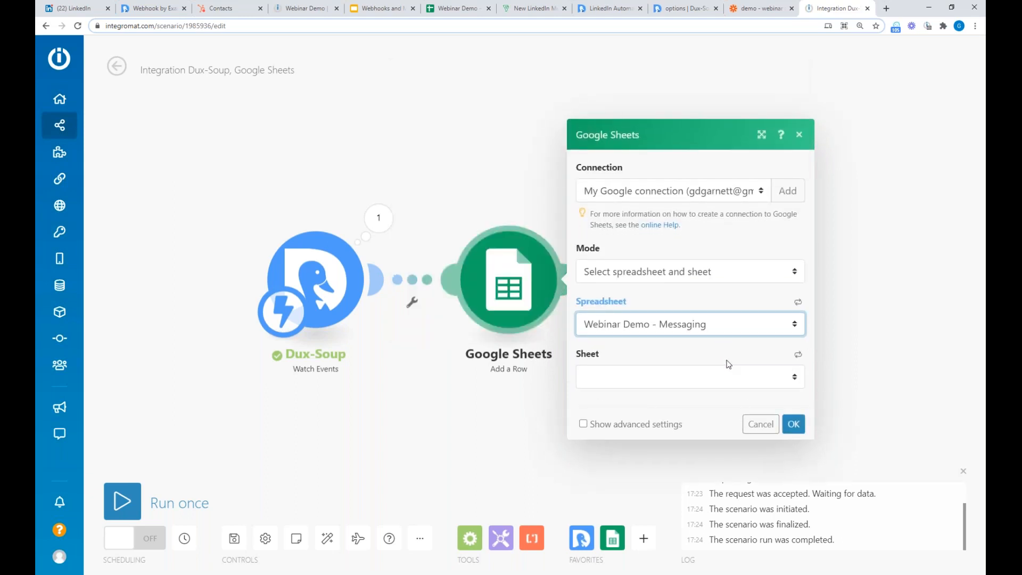
click(667, 387)
click(641, 409)
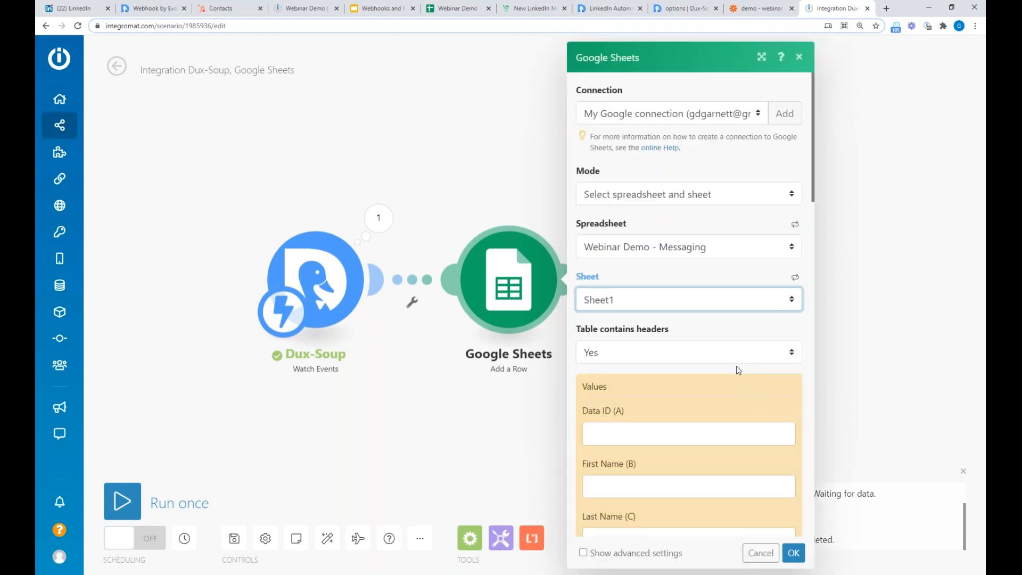
Step: Map the Data ID column to the Dux-Soup data item fromId
scroll(808, 304, down, 3)
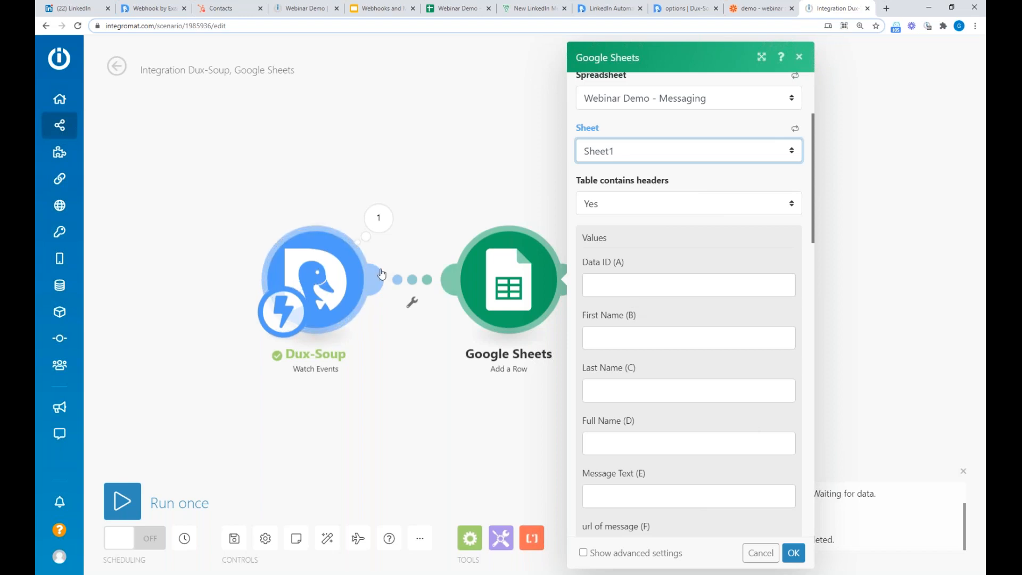
click(703, 289)
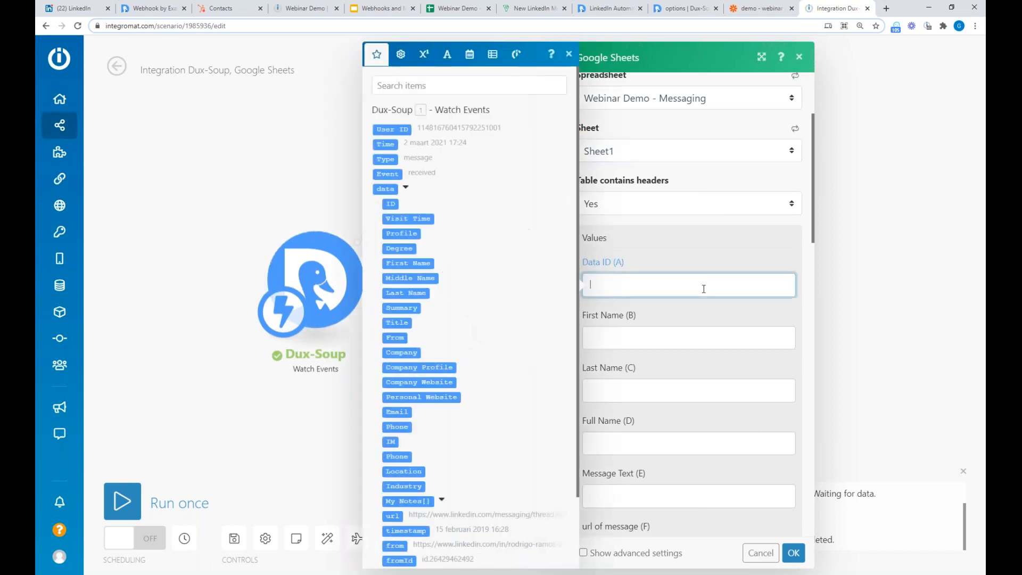
scroll(423, 477, down, 2)
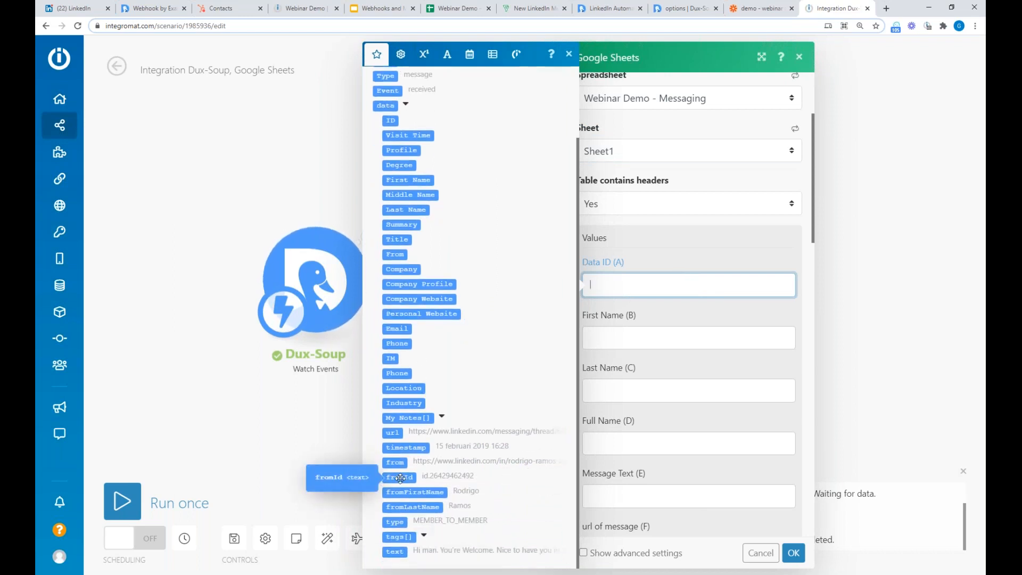
click(400, 477)
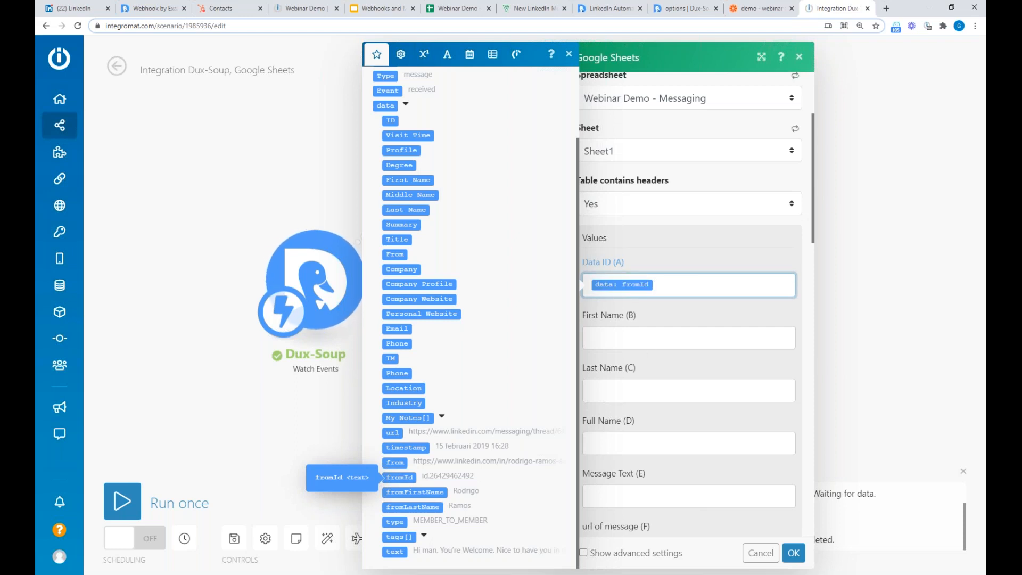
Step: Map the First Name column to fromFirstName and the Last Name column to fromLastName
click(650, 339)
scroll(420, 479, down, 3)
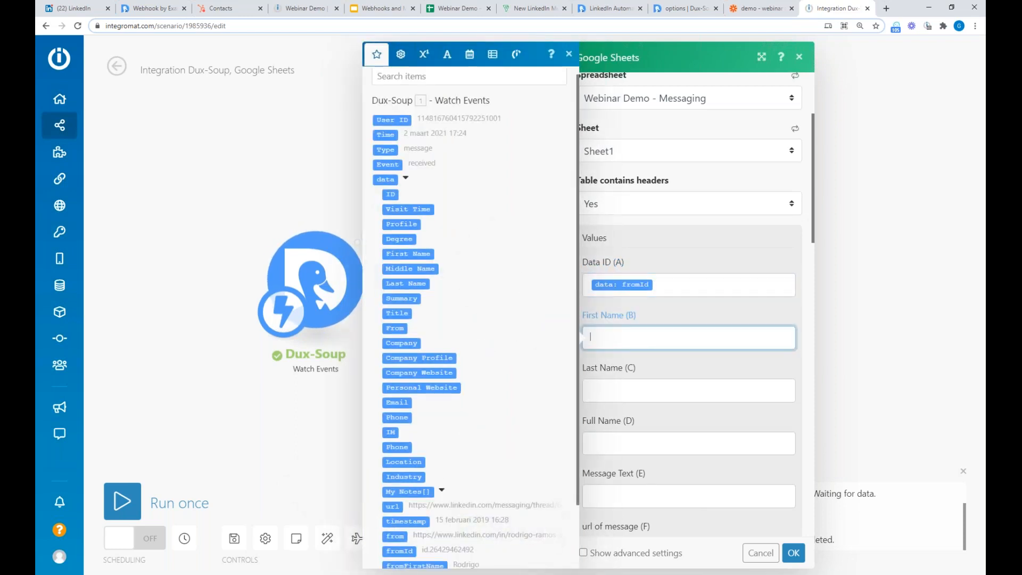
click(420, 492)
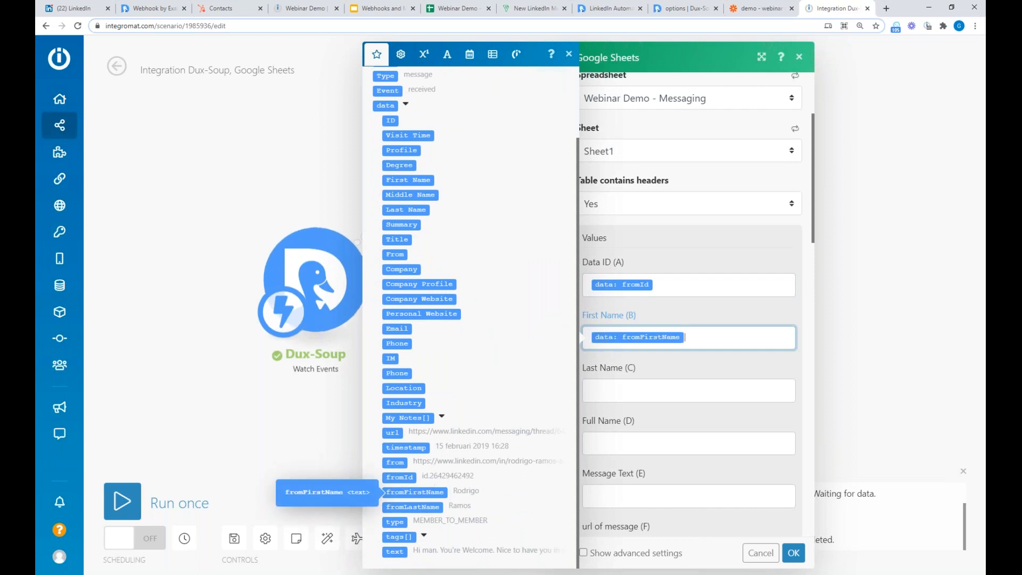
click(612, 392)
scroll(432, 523, down, 3)
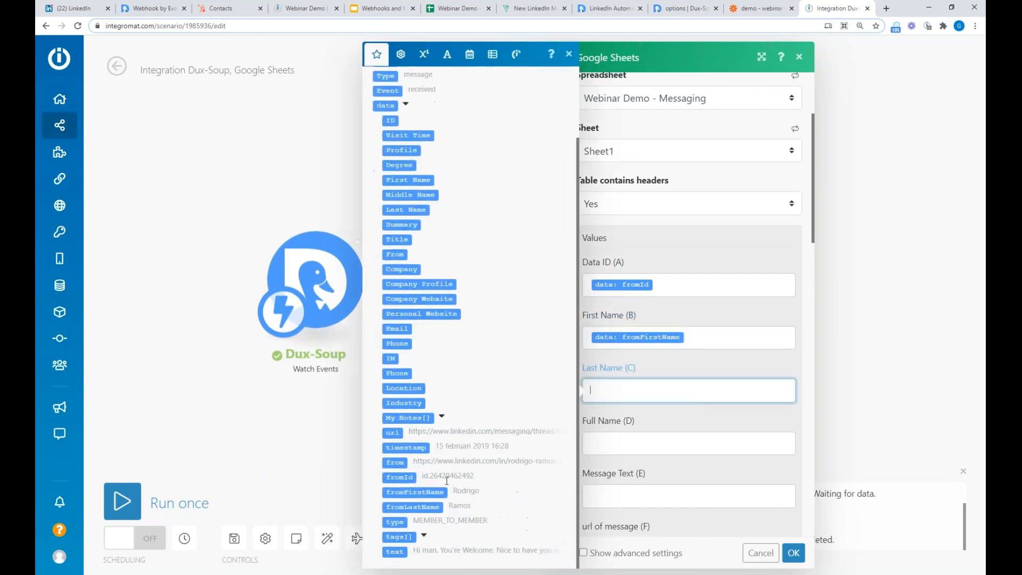
click(421, 507)
Step: Fill the Full Name column with fromFirstName followed by fromLastName
scroll(700, 397, down, 8)
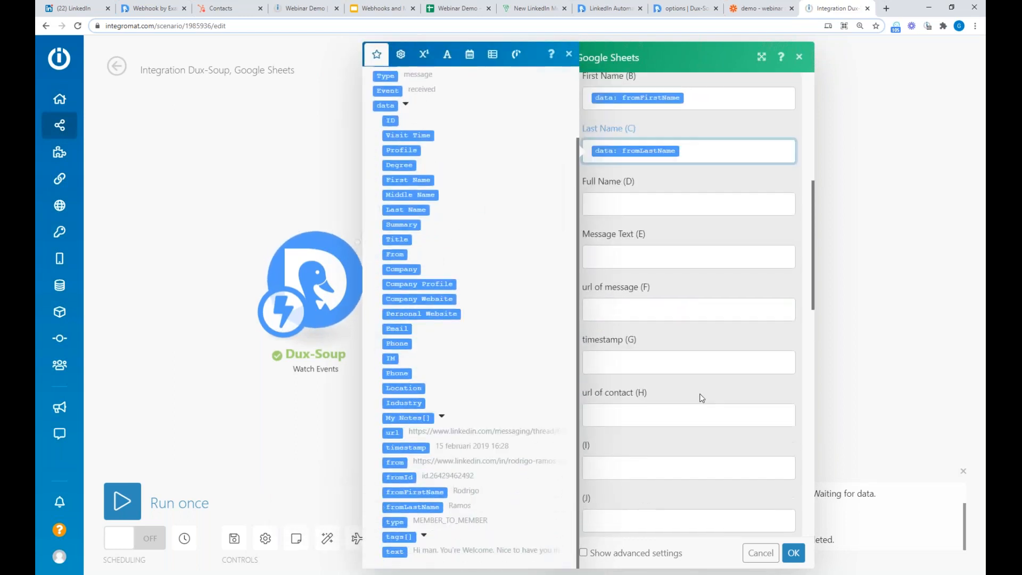
scroll(643, 285, up, 5)
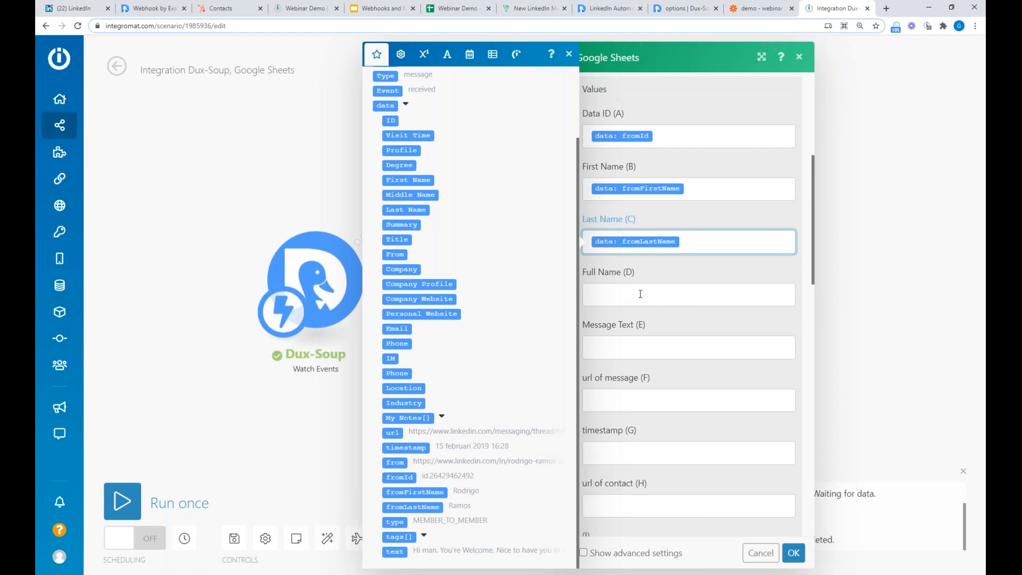
click(640, 294)
scroll(502, 477, down, 3)
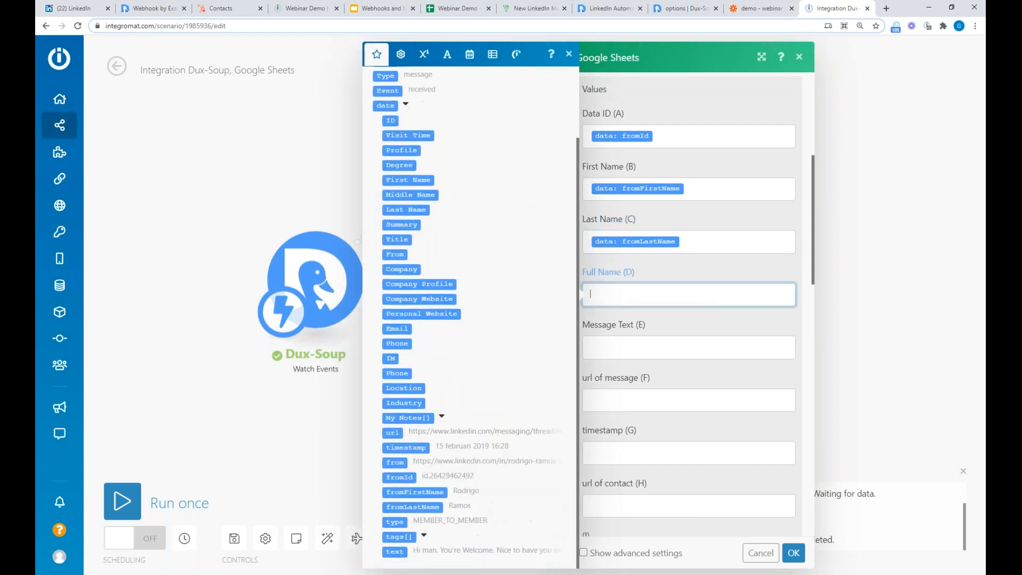
click(426, 492)
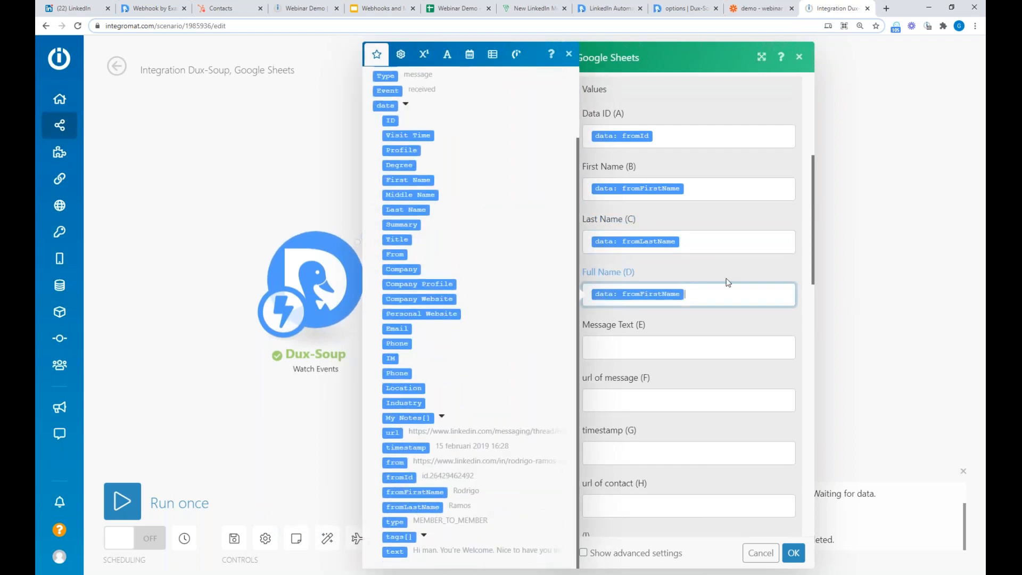
click(431, 506)
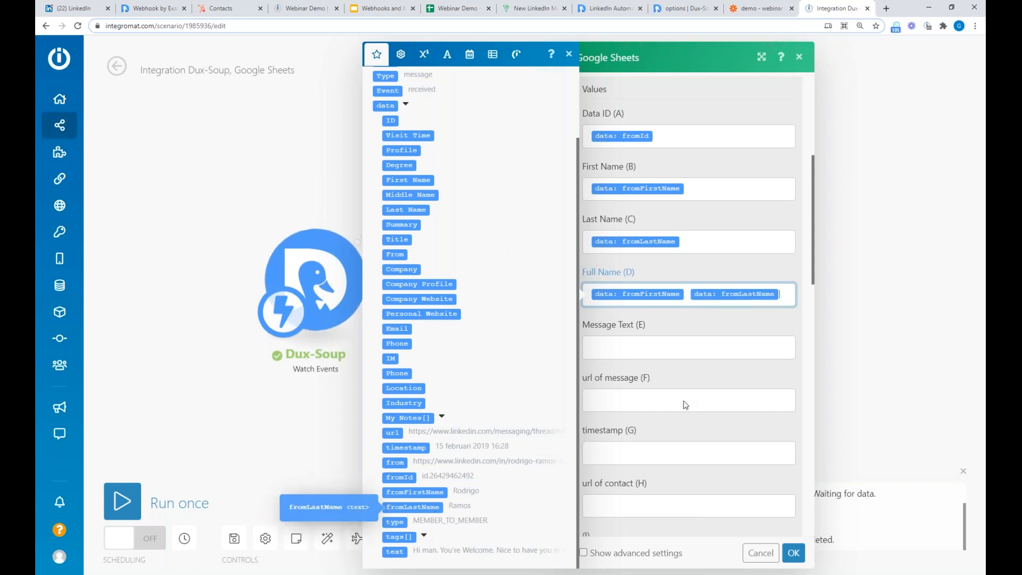
Step: Map the Message Text column to the data item text and the url of message column to url
click(684, 343)
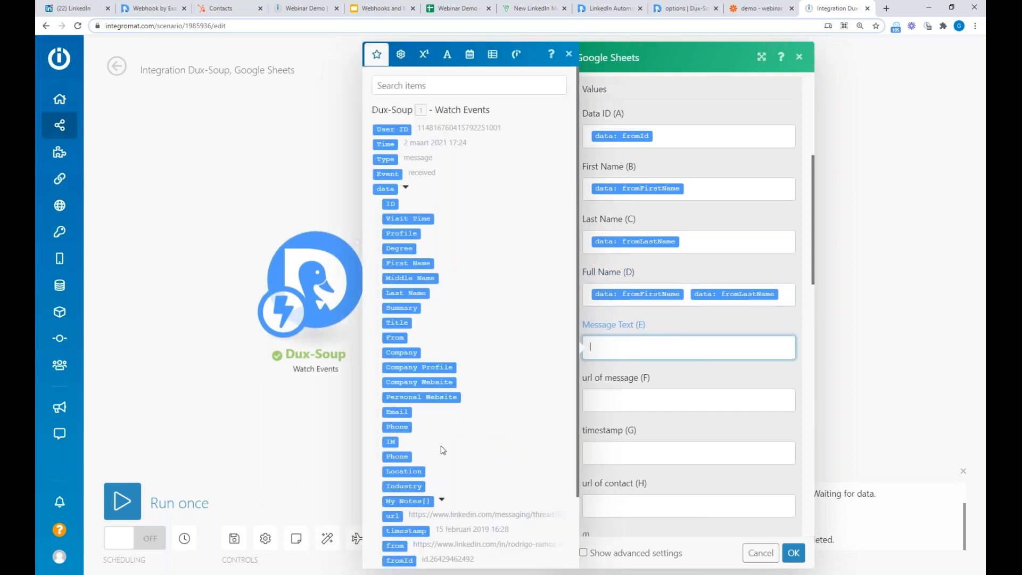
scroll(441, 447, down, 2)
drag(397, 553, 618, 347)
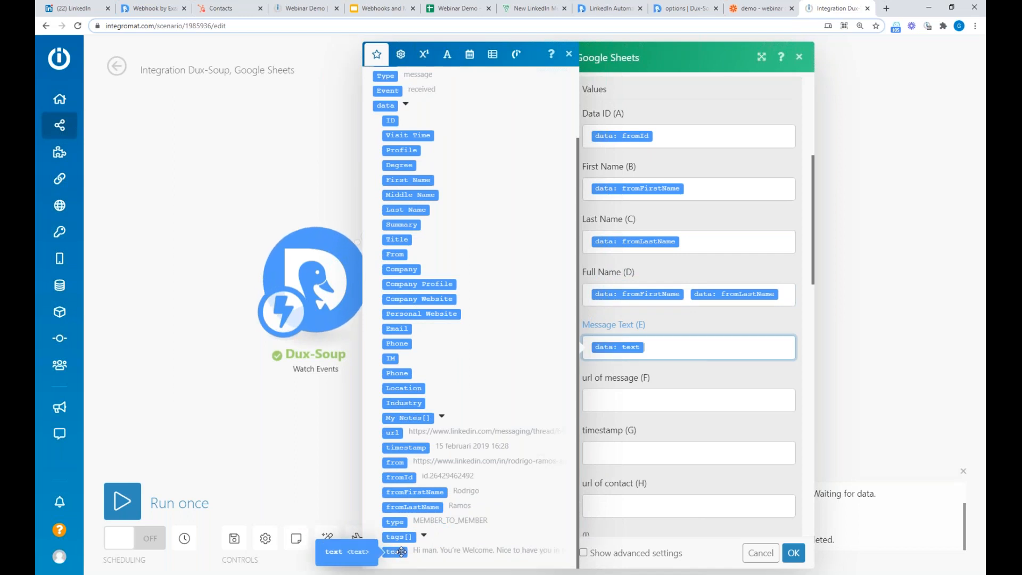
click(658, 400)
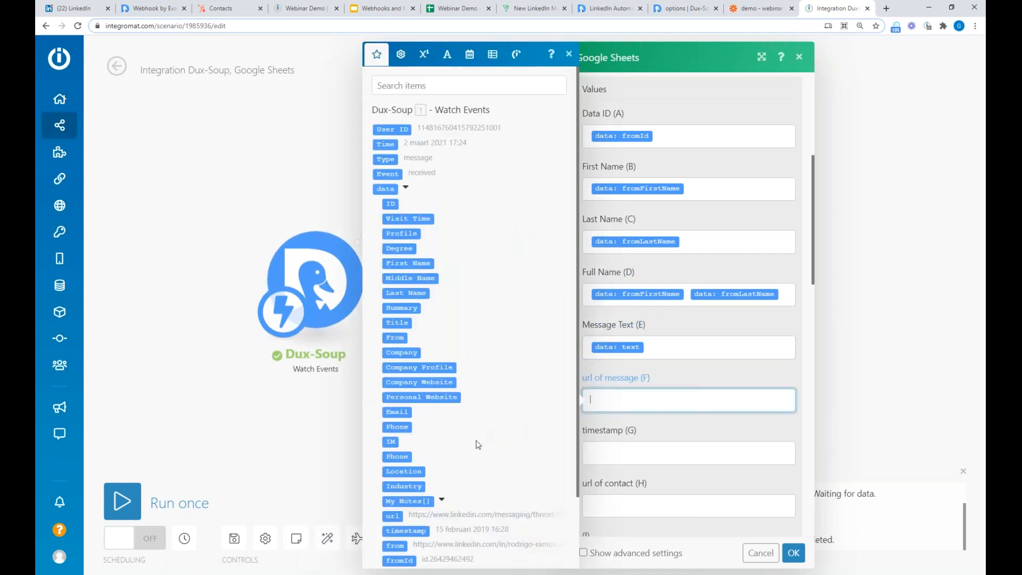
scroll(476, 439, down, 2)
drag(392, 432, 392, 432)
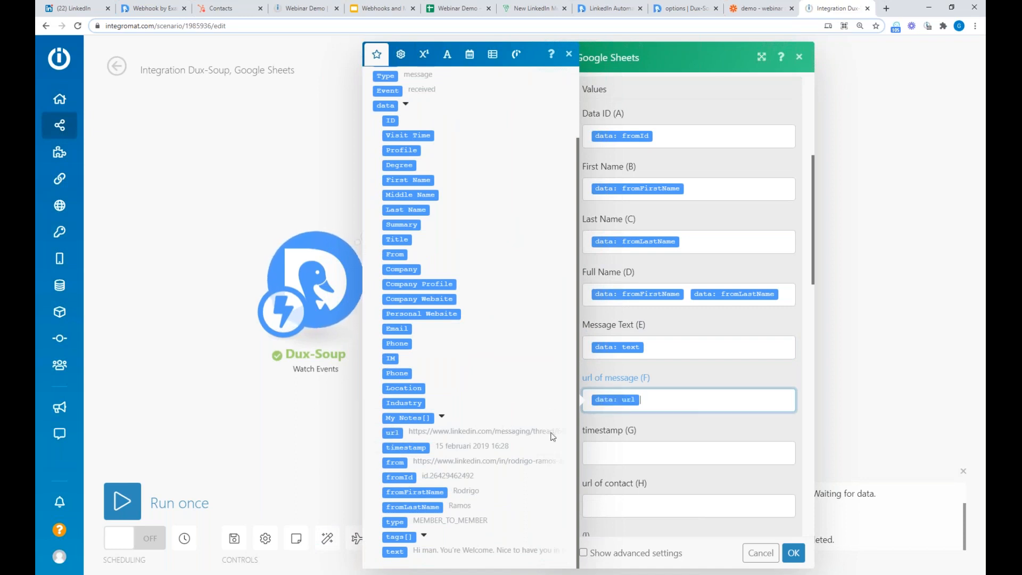
Step: Map timestamp to the event's Time and url of contact to the data item from, and accept the Google Sheets module settings
click(610, 456)
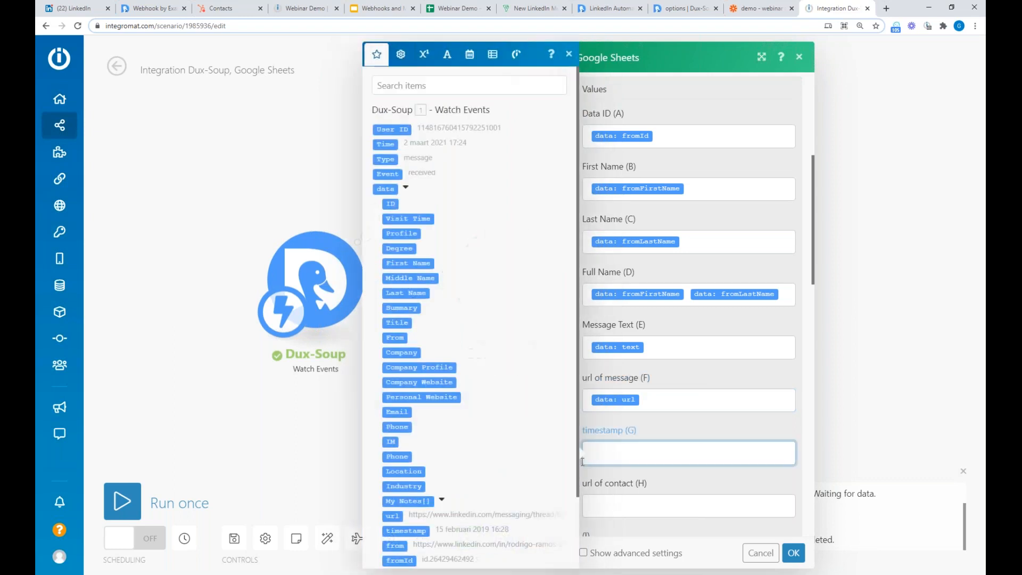
scroll(513, 467, down, 2)
scroll(513, 463, up, 2)
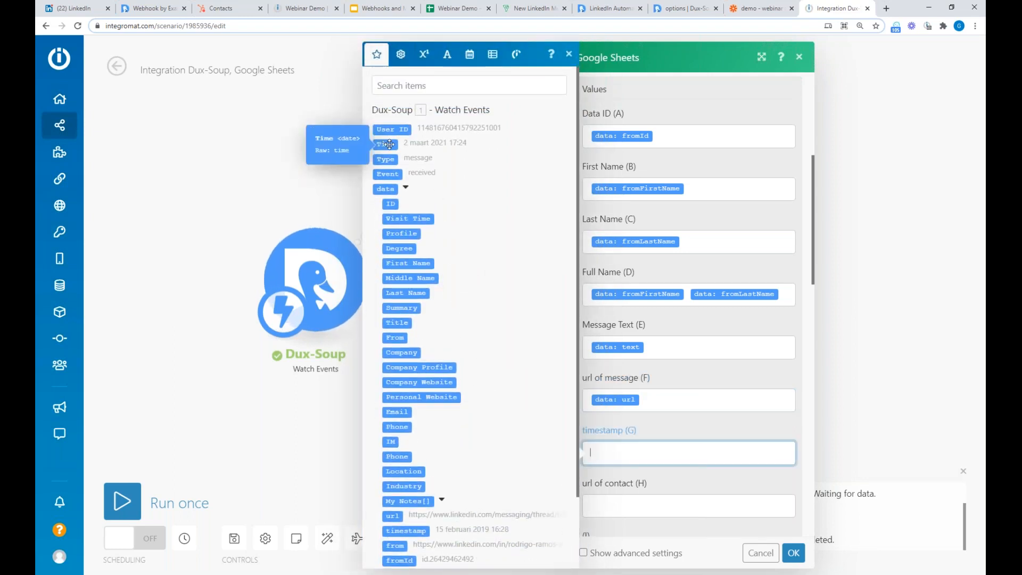
click(389, 143)
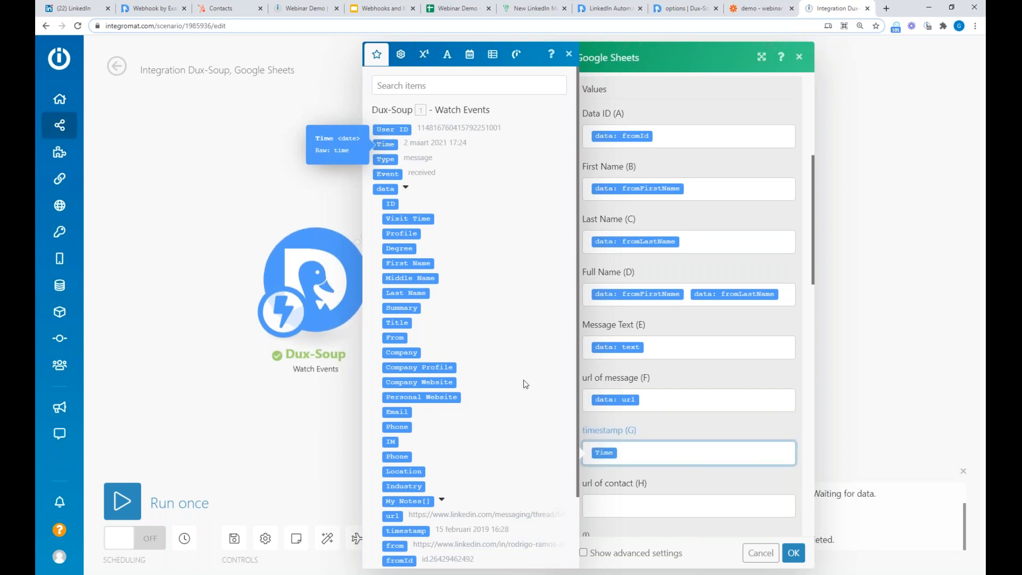
scroll(427, 411, down, 2)
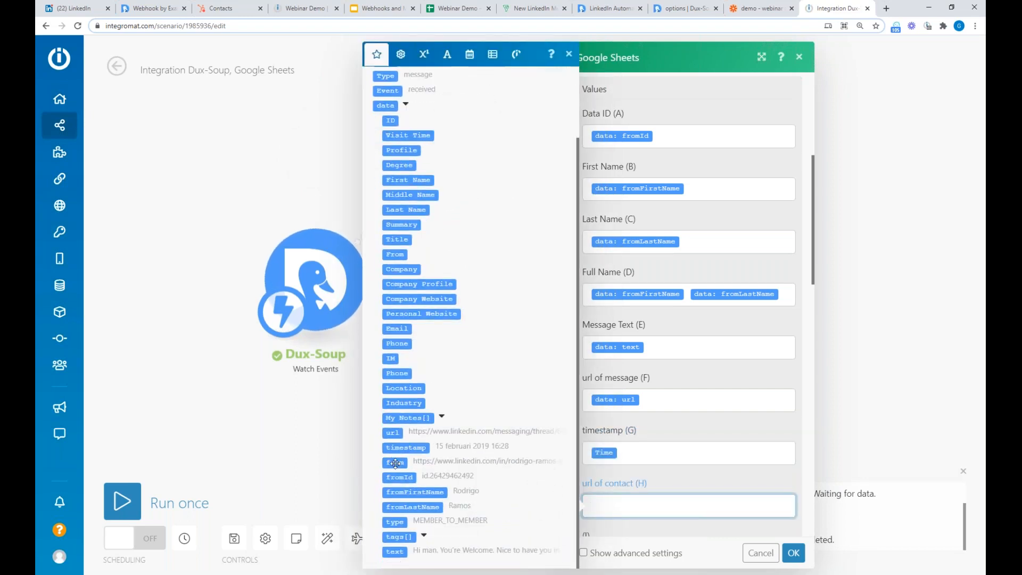
click(395, 462)
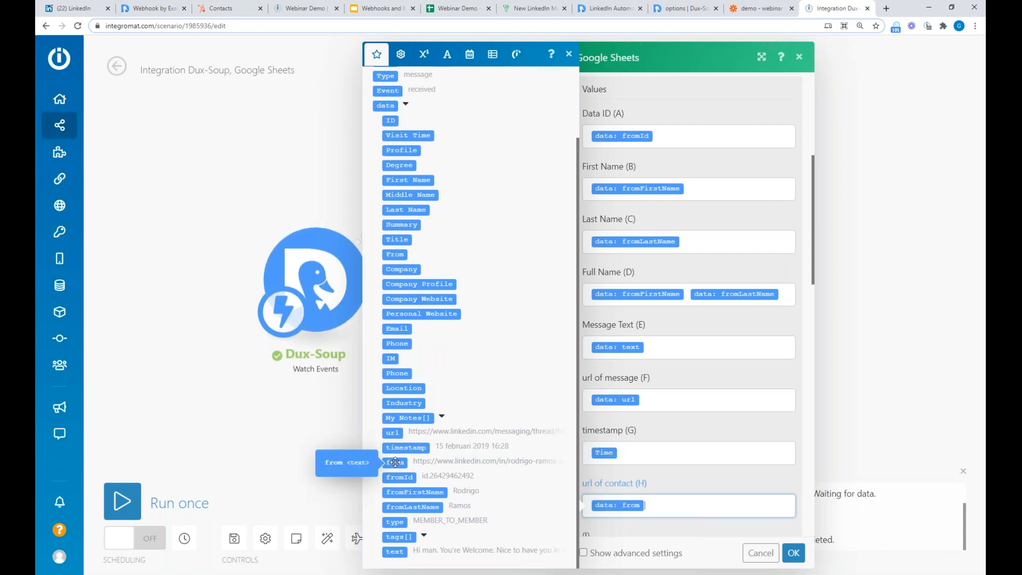
click(793, 553)
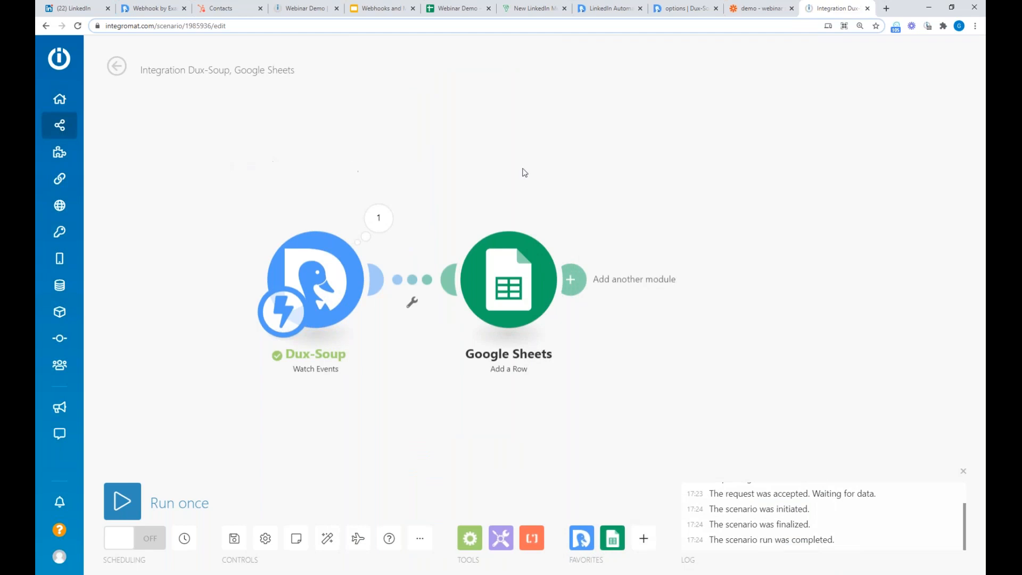
Step: Save the scenario and run it once, listening for new incoming bundles
click(234, 539)
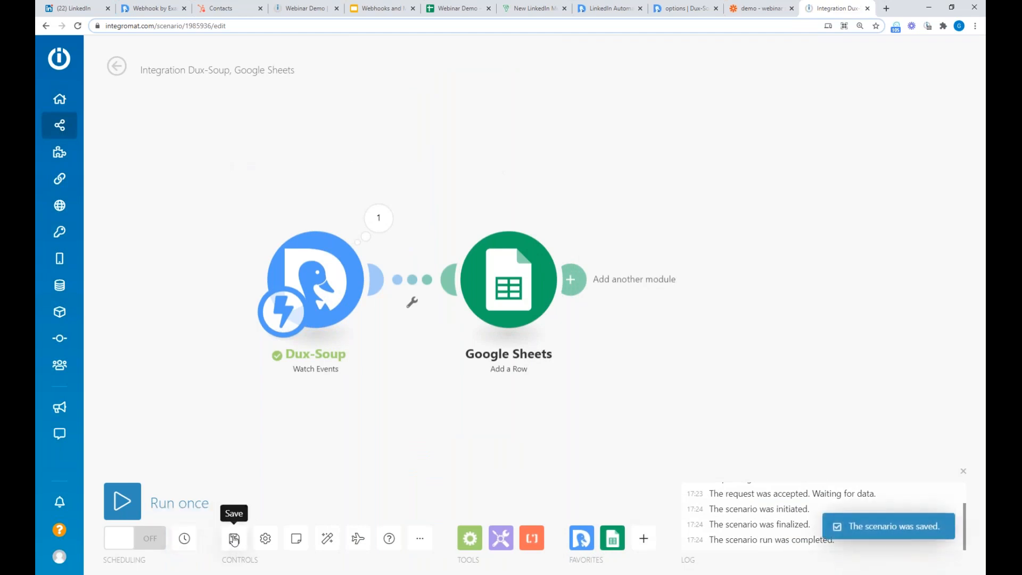
click(141, 504)
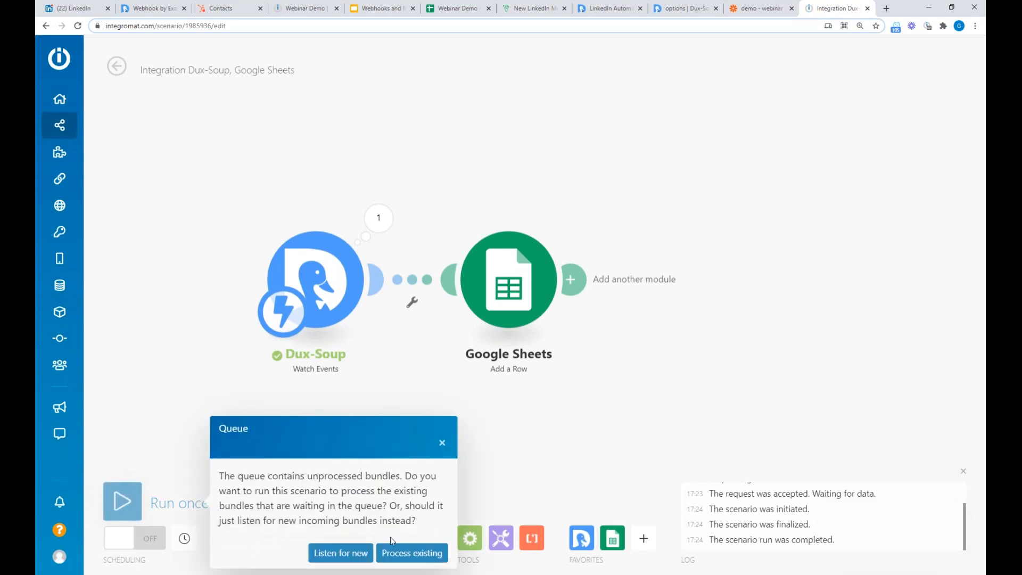
click(354, 554)
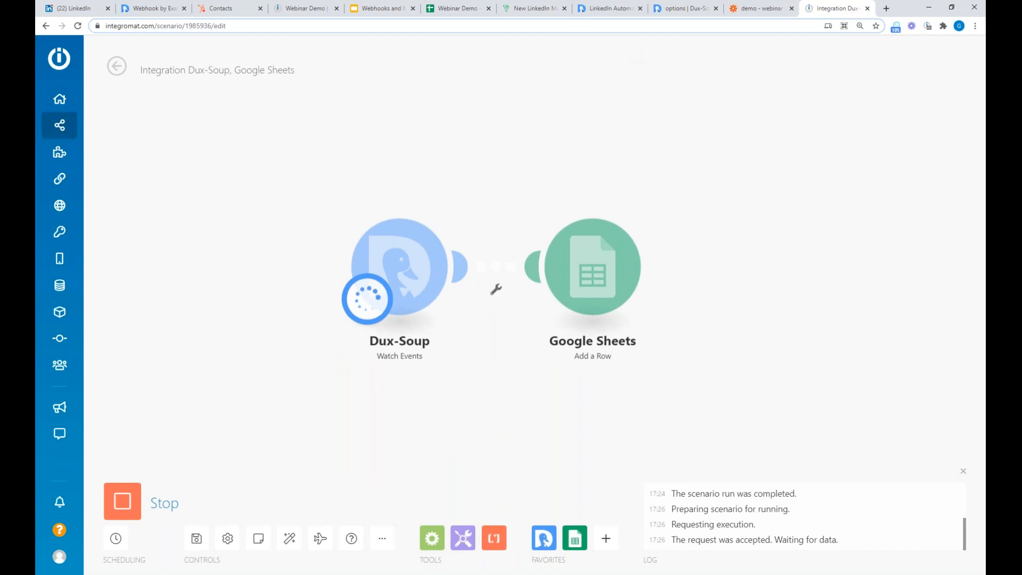
Step: Switch to the Dux-Soup options and send a sample message event to the Integromat webhook, confirming the request
click(687, 8)
click(639, 343)
click(557, 93)
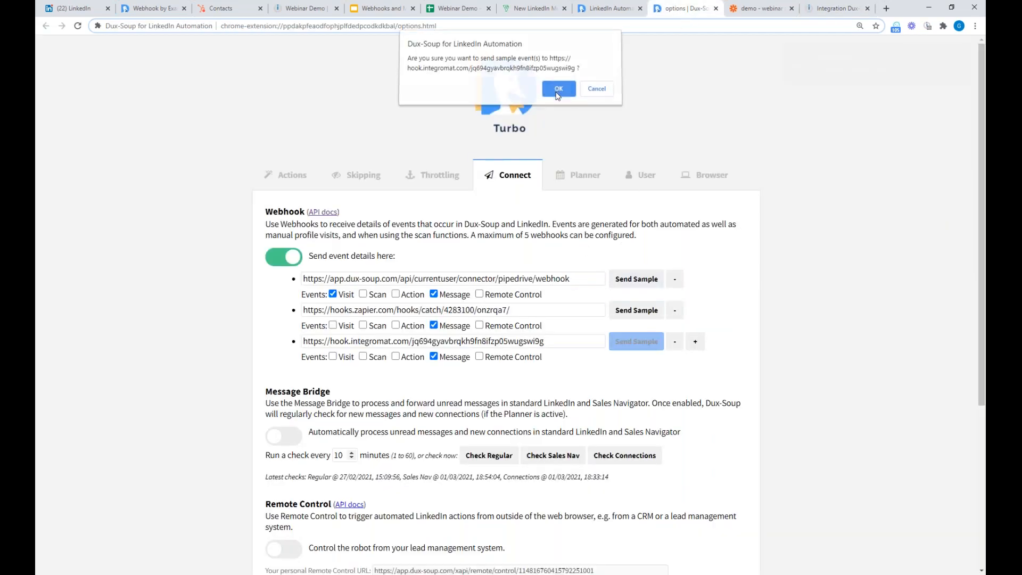
Step: Check the scenario run in Integromat, and switch to the Webinar Demo - Messaging Google Sheet to inspect the added row
click(838, 9)
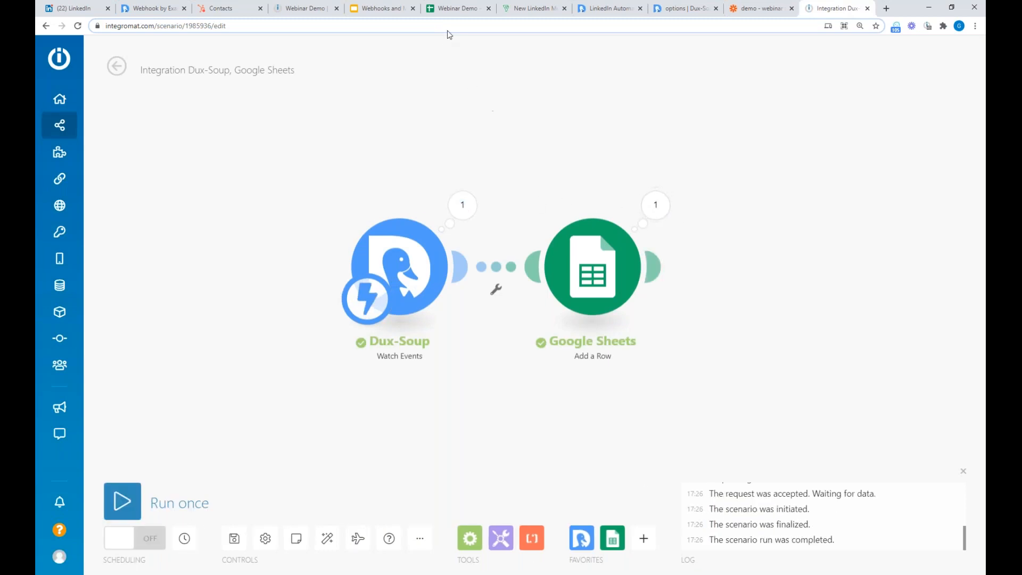
click(460, 14)
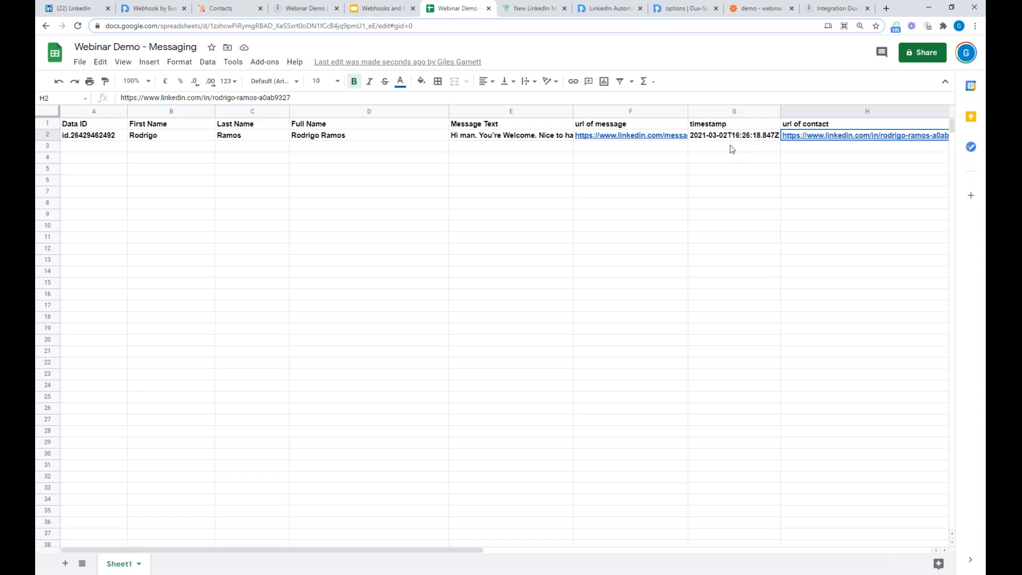
Step: Remove bold formatting from the whole sheet and make only the header row bold
click(47, 113)
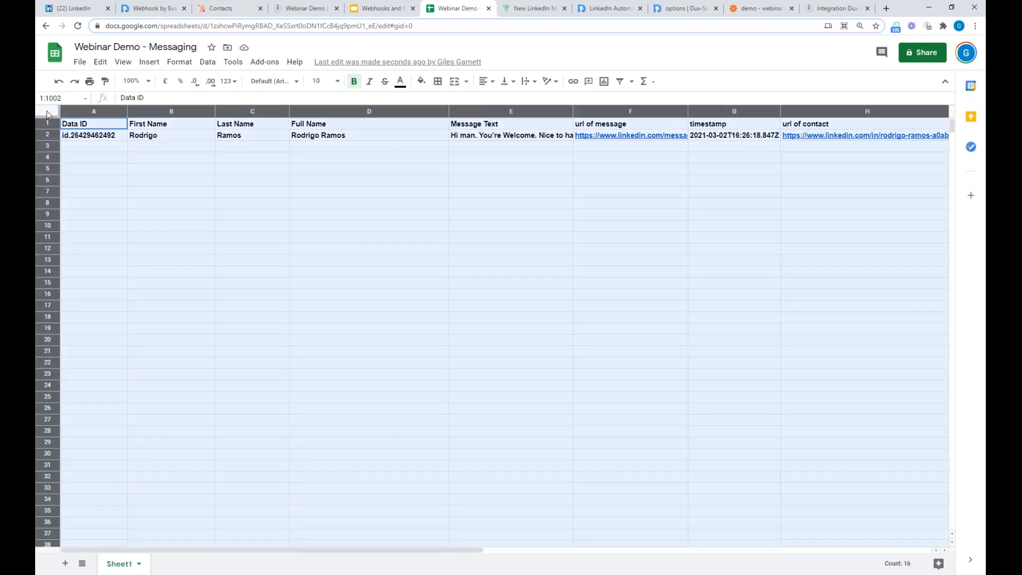
key(ctrl+b)
click(49, 122)
key(ctrl+b)
click(166, 207)
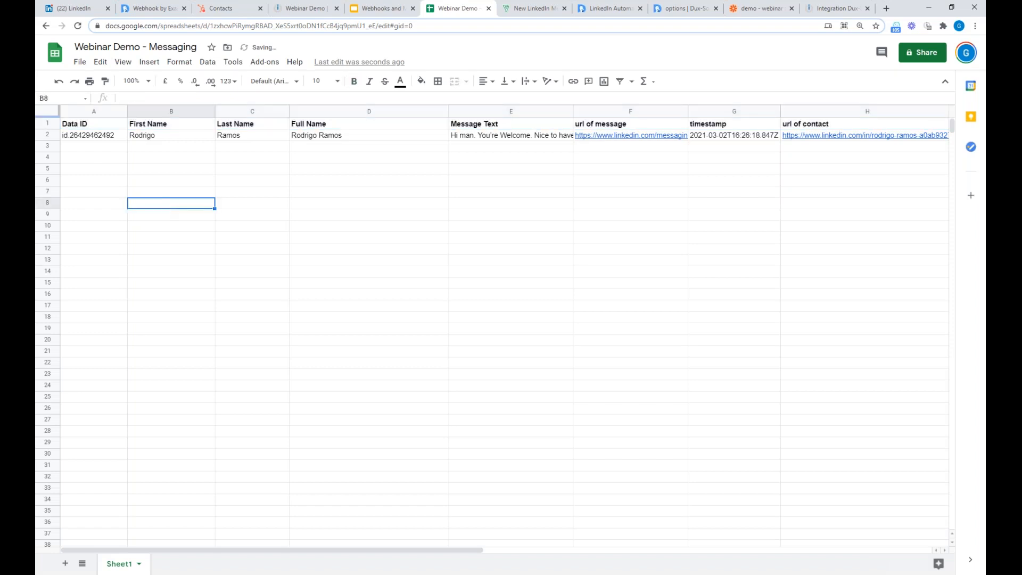
Step: Fit the First Name and Last Name columns to their contents and select the first contact's Message Text cell
double_click(215, 107)
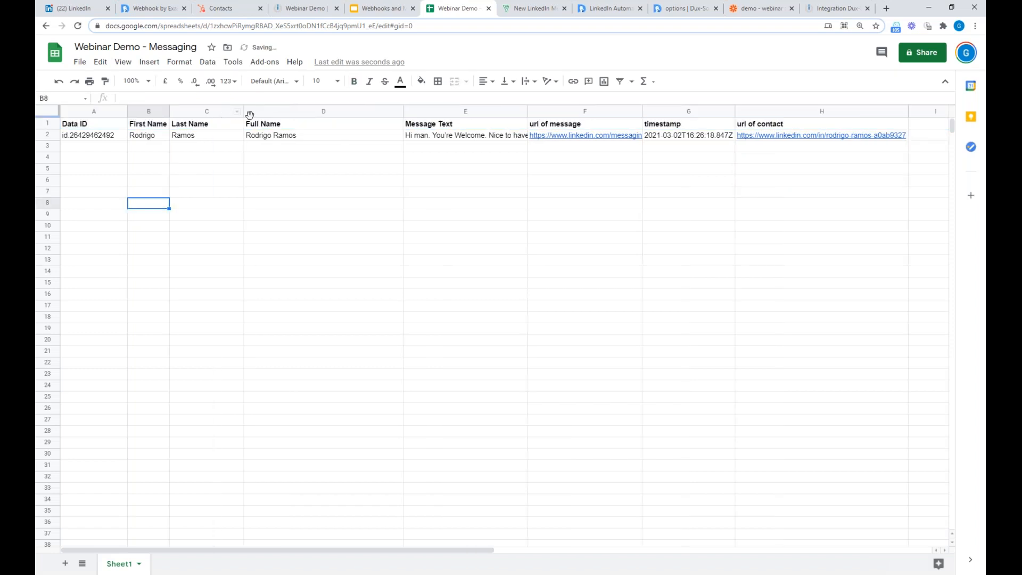
double_click(243, 111)
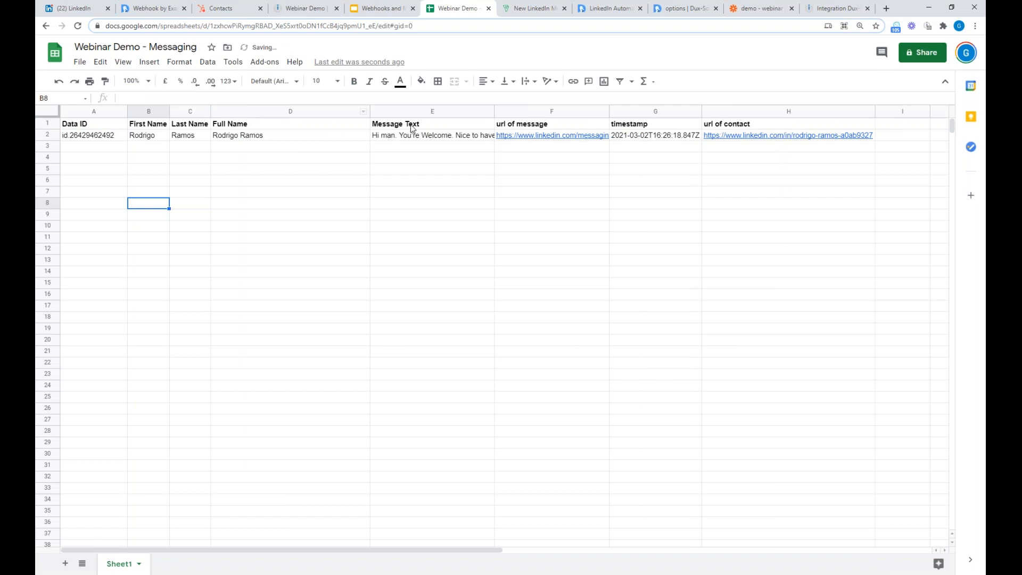
click(446, 138)
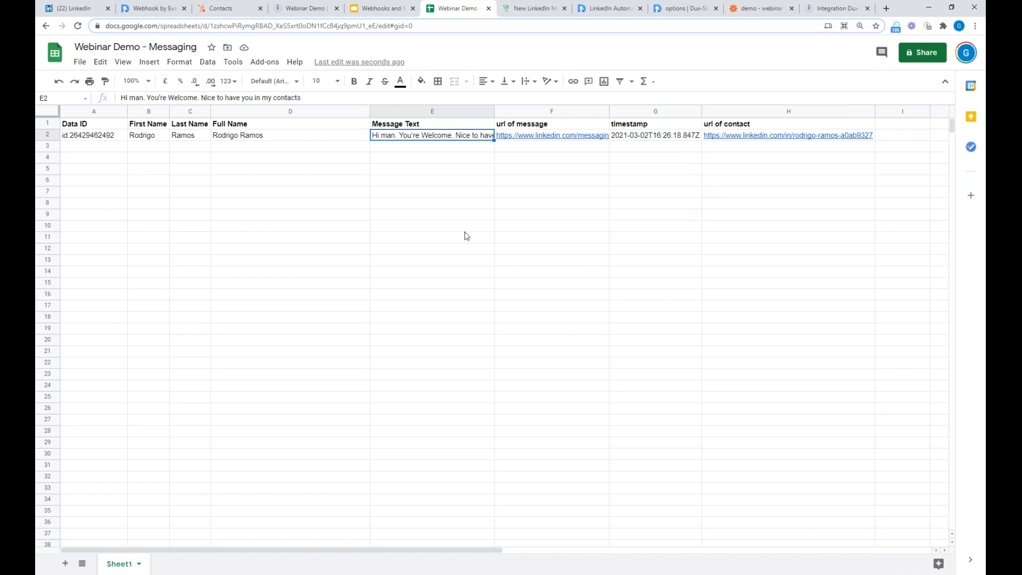
Step: Switch to the Integromat scenario, save it, and activate its scheduling with Run scenario set to Immediately
click(837, 9)
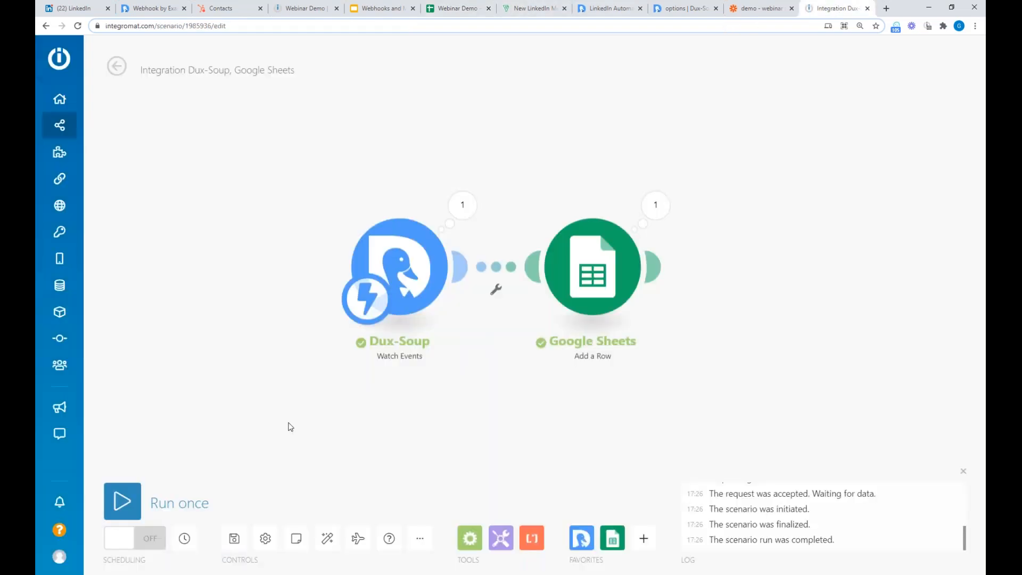
click(150, 539)
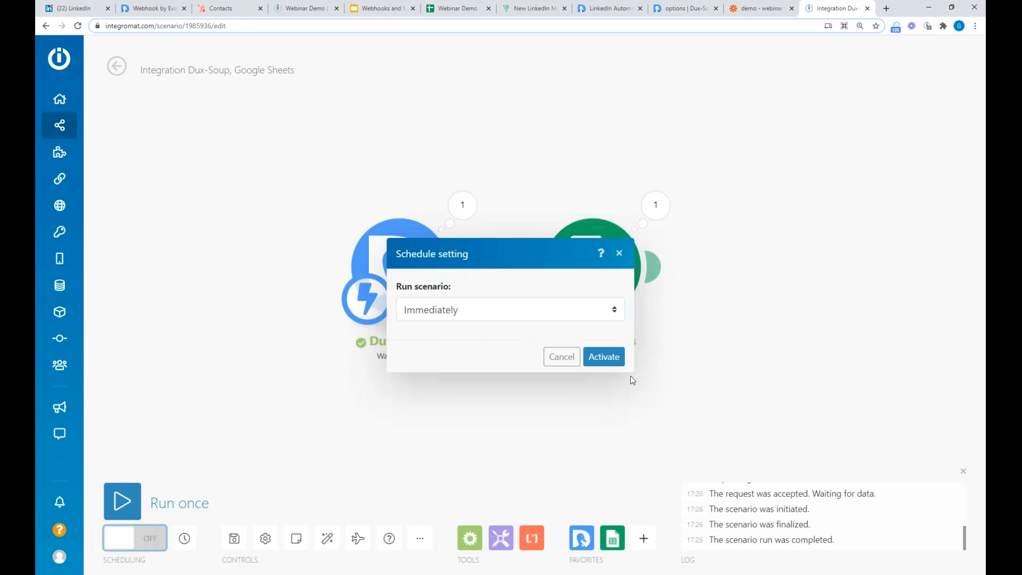
click(562, 356)
click(233, 539)
click(150, 539)
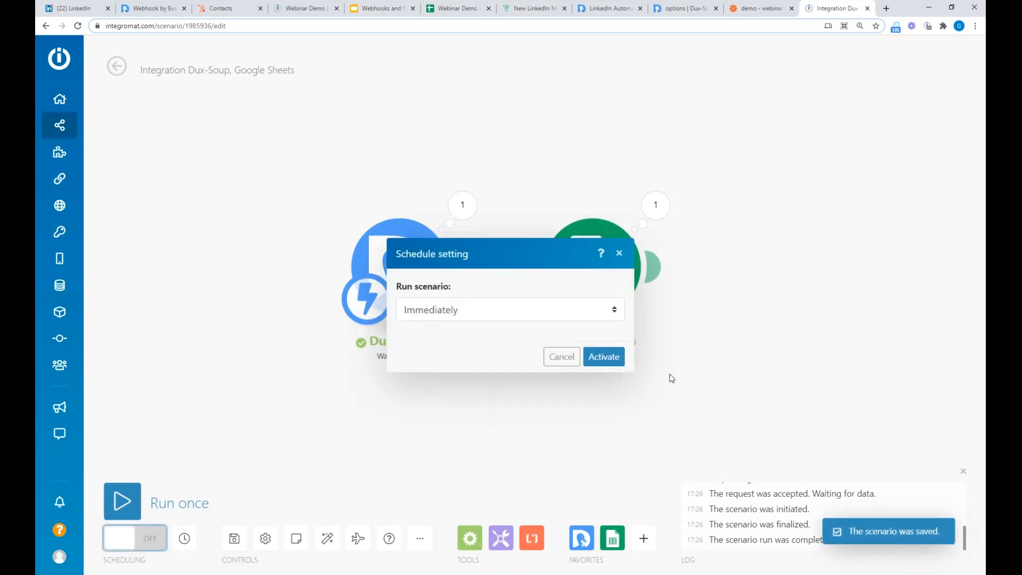
click(595, 367)
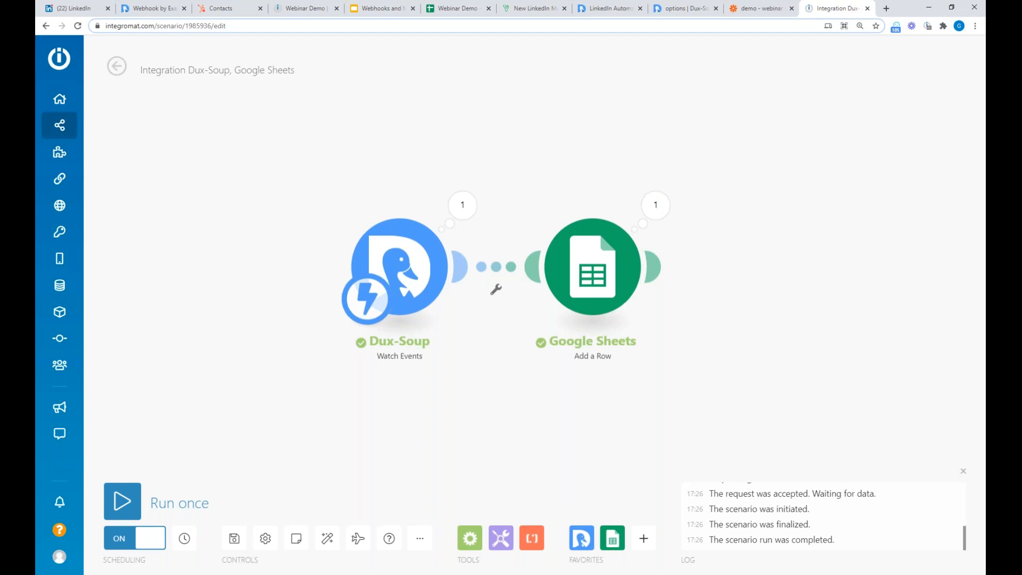
Step: Start a regular LinkedIn inbox check from the Dux-Soup options, look at the Google Sheet, and close the LinkedIn messaging window
click(686, 9)
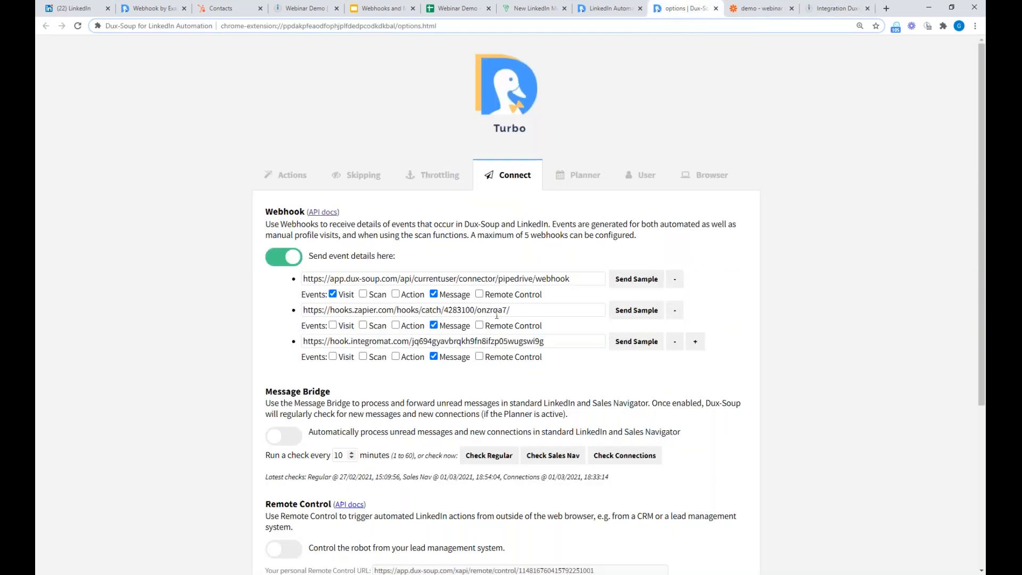
click(492, 461)
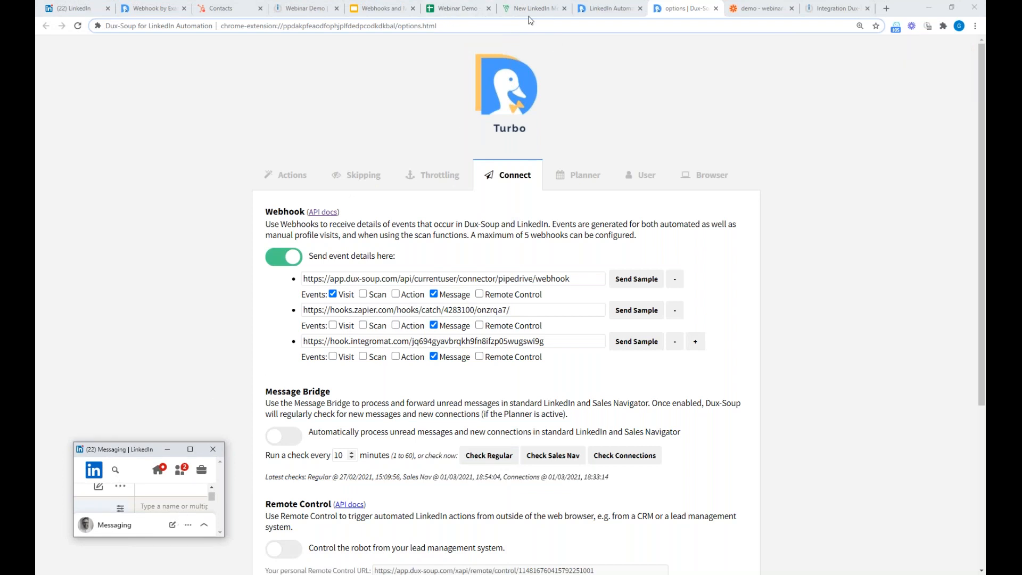
click(459, 9)
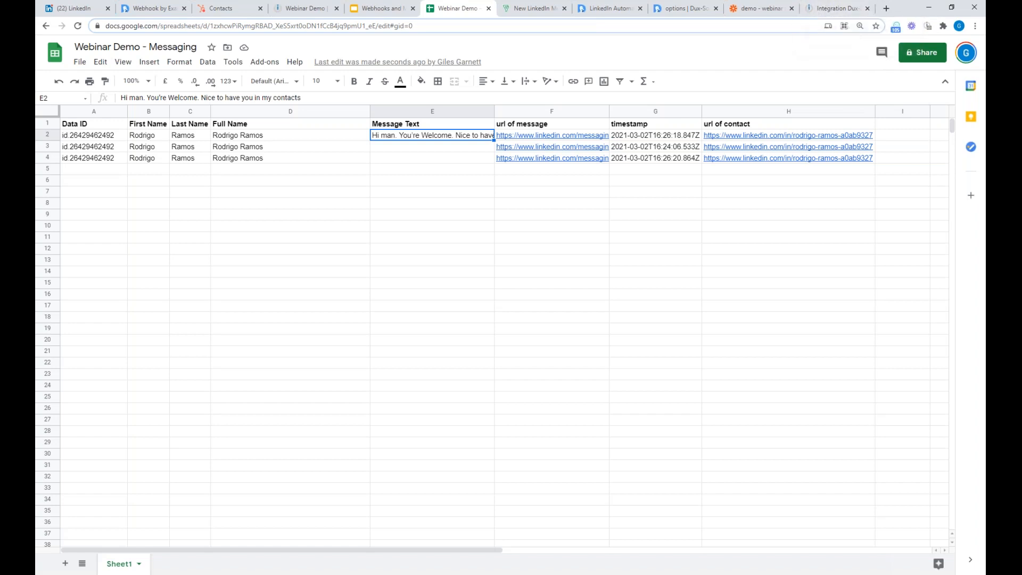
click(321, 565)
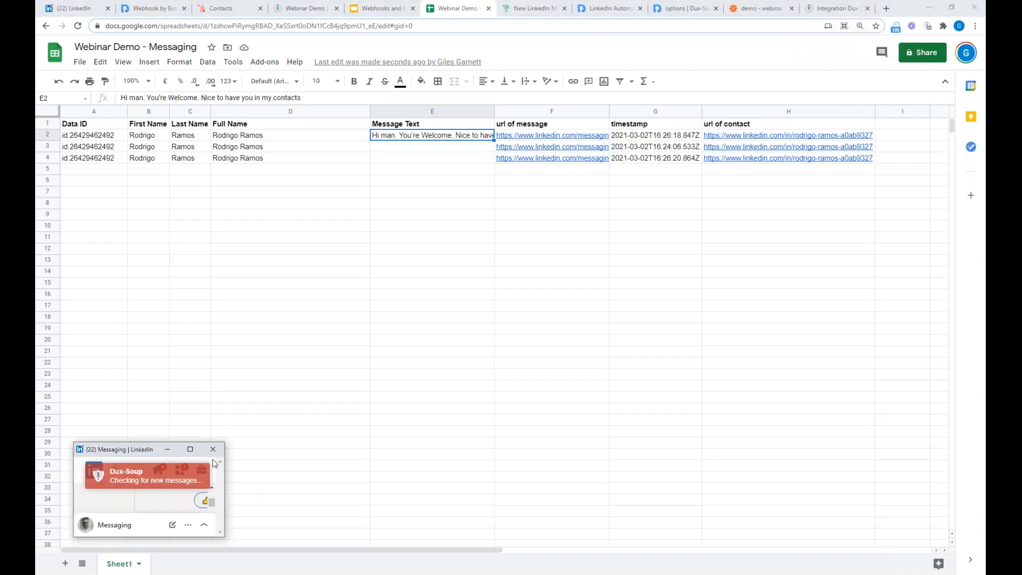
click(213, 450)
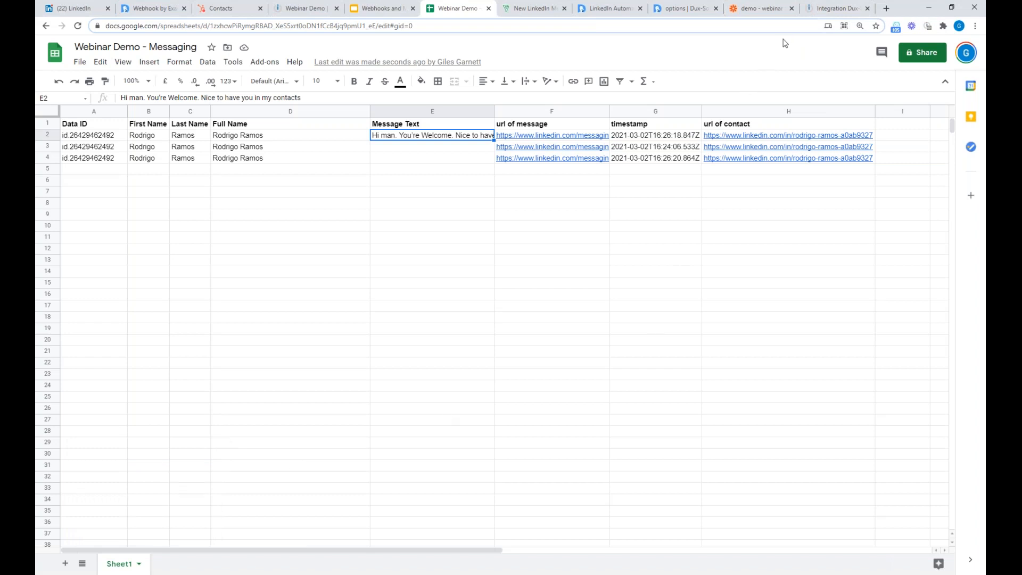
Step: In the Integromat scenario, space the two modules apart and set up a filter between them labelled "incoming messages"
click(834, 9)
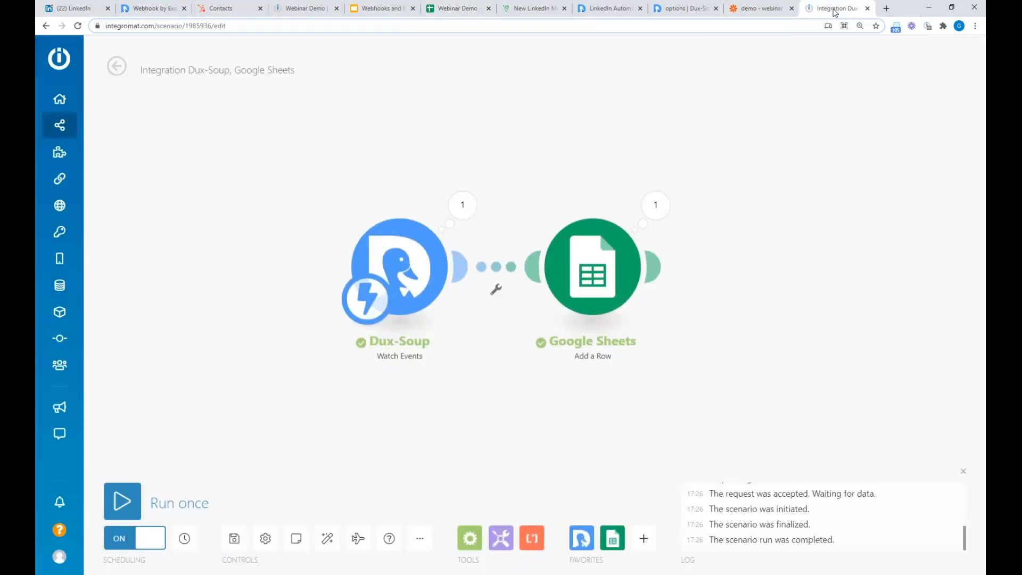
drag(699, 285, 740, 287)
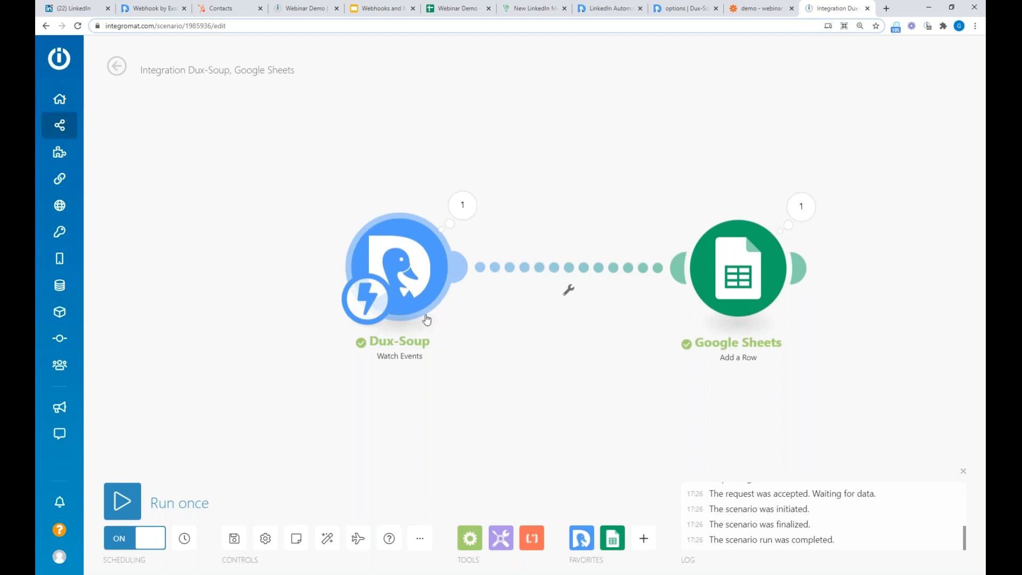
click(569, 290)
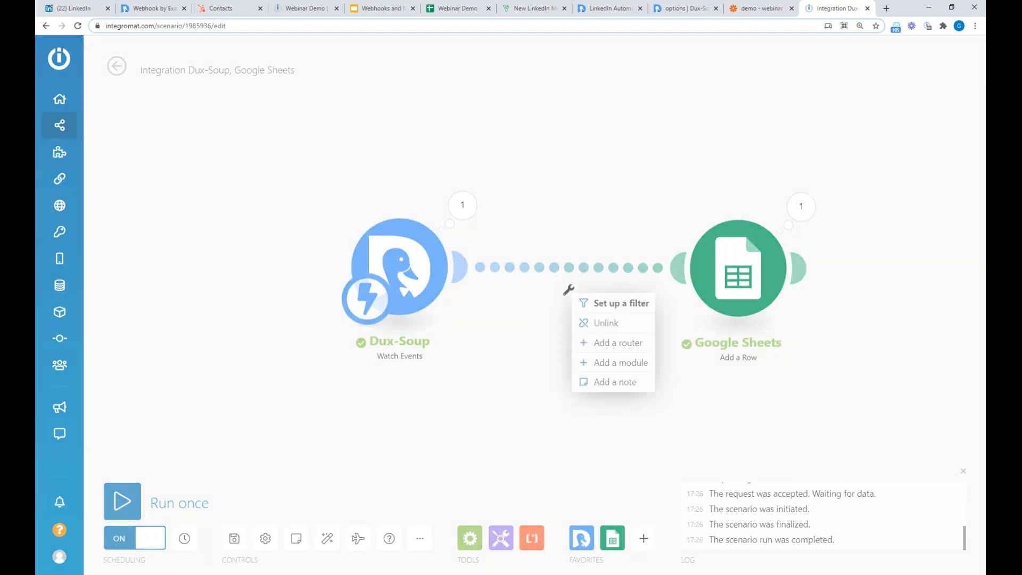
click(617, 303)
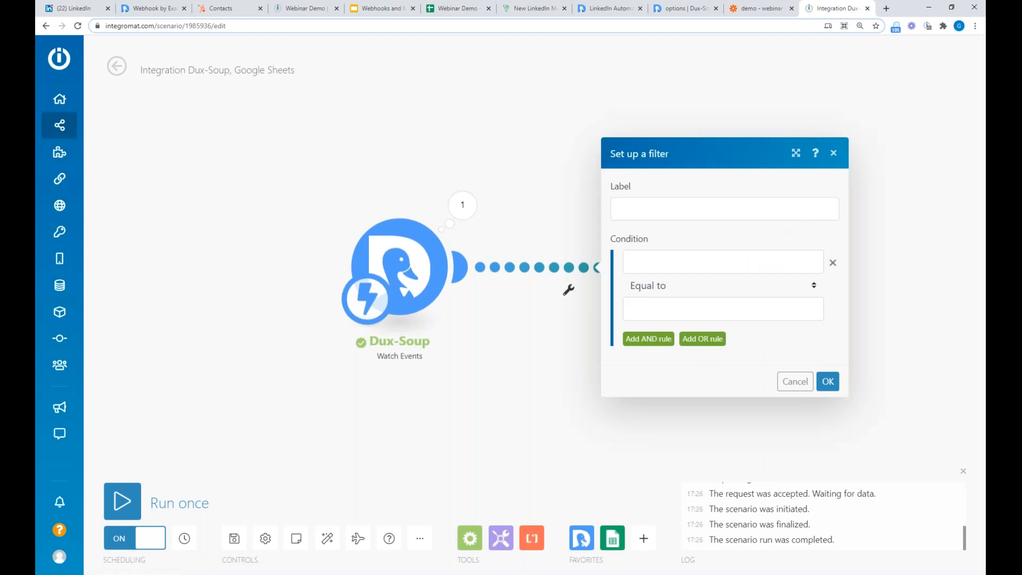
click(675, 208)
text(mee)
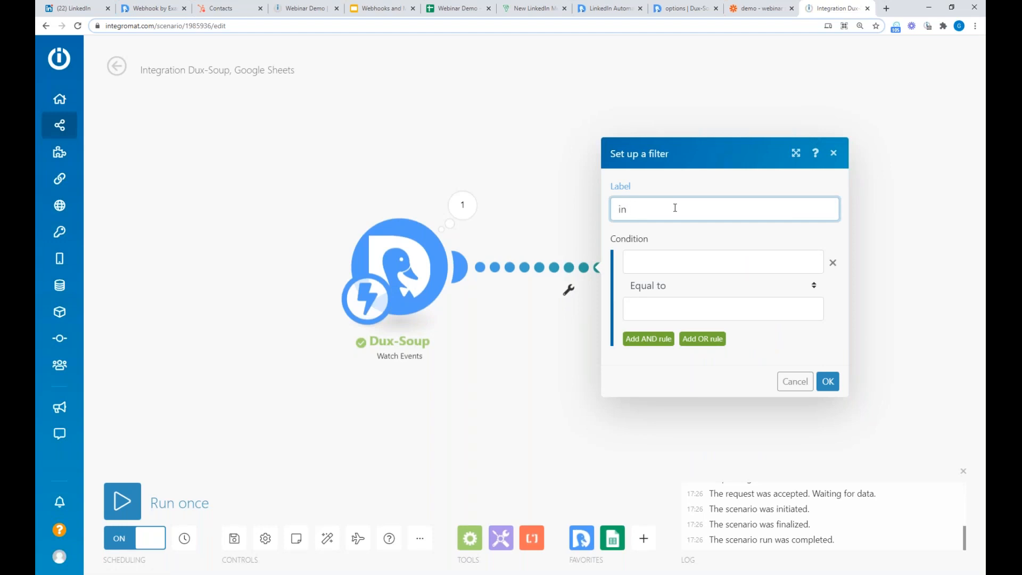
text(oming messages)
Step: Set the filter condition to data: type Equal to MEMBER_TO_MEMBER, accept it, and save the scenario
click(709, 261)
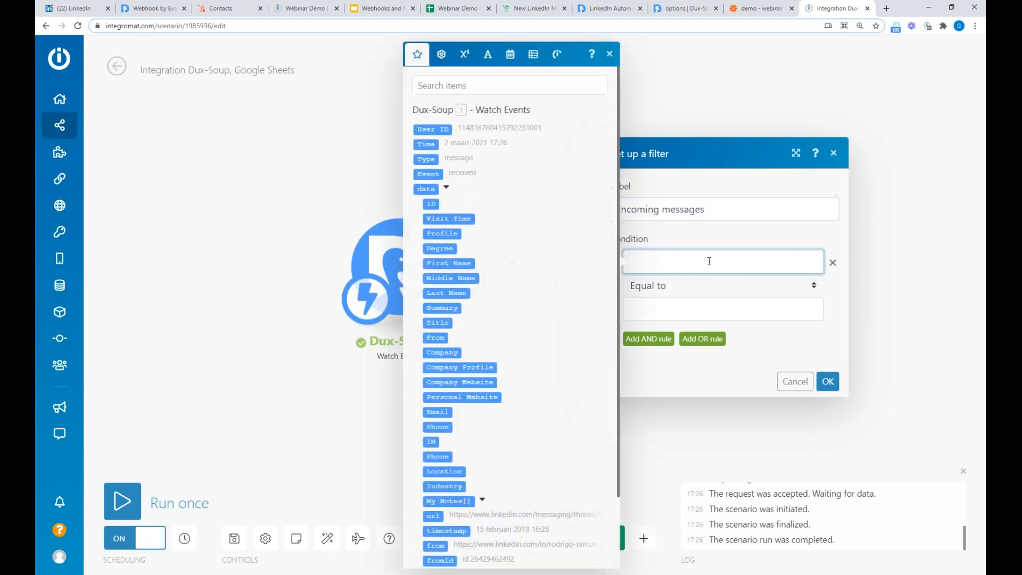
scroll(503, 378, down, 3)
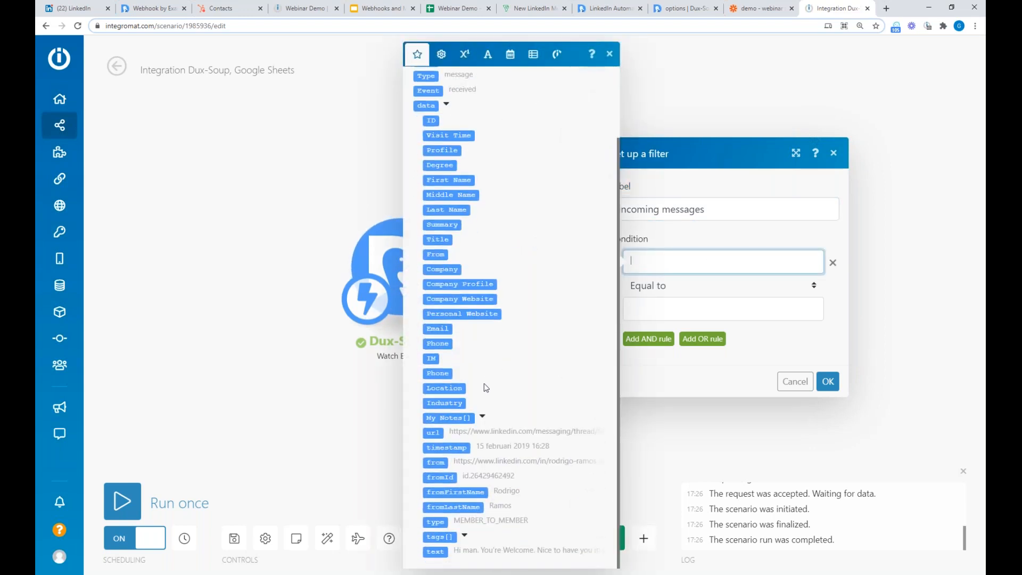
click(437, 522)
click(660, 308)
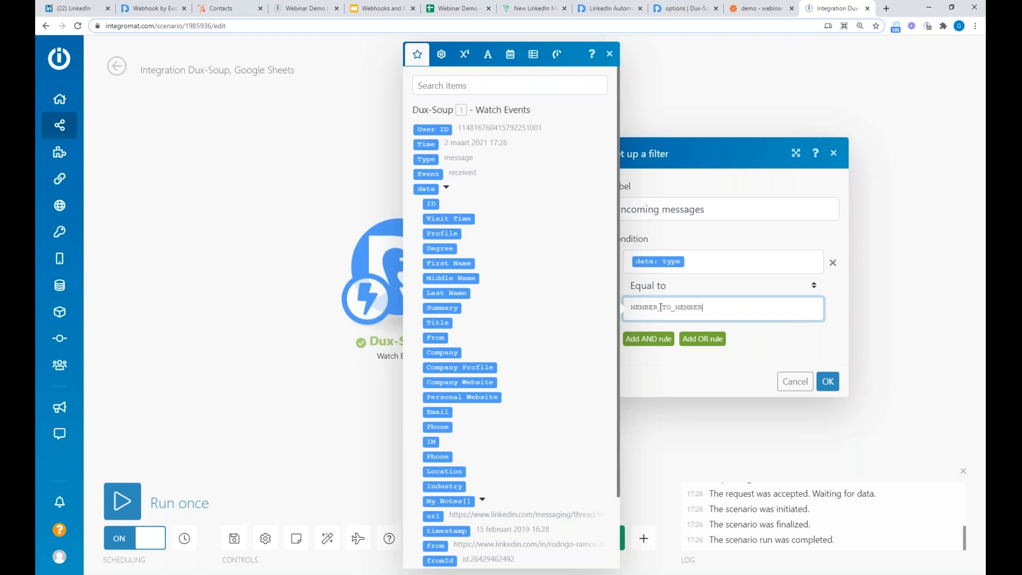
click(828, 381)
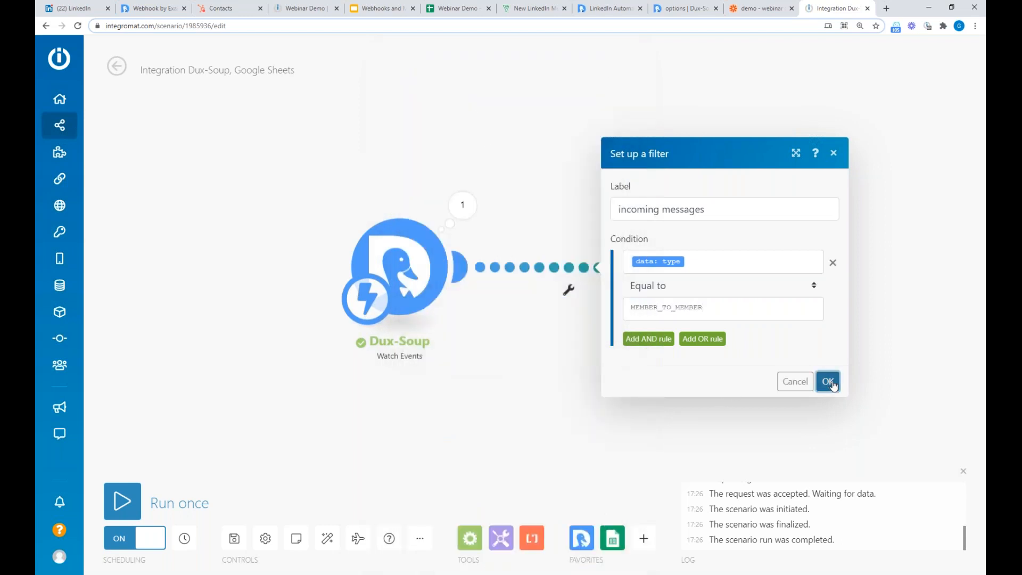
click(234, 544)
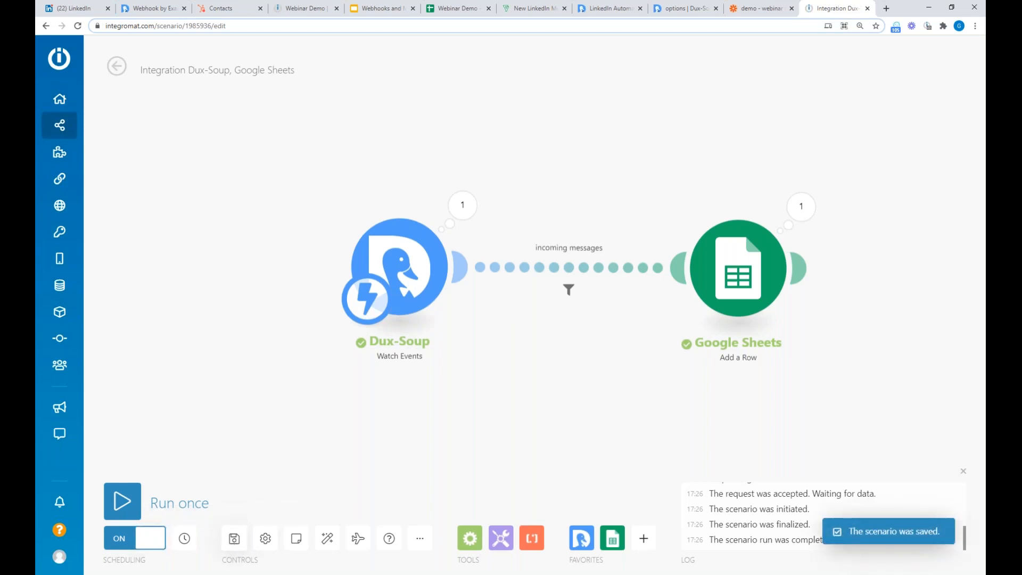
Step: Run a regular LinkedIn inbox check from the Dux-Soup options and watch the Webinar Demo - Messaging sheet for new rows
click(459, 9)
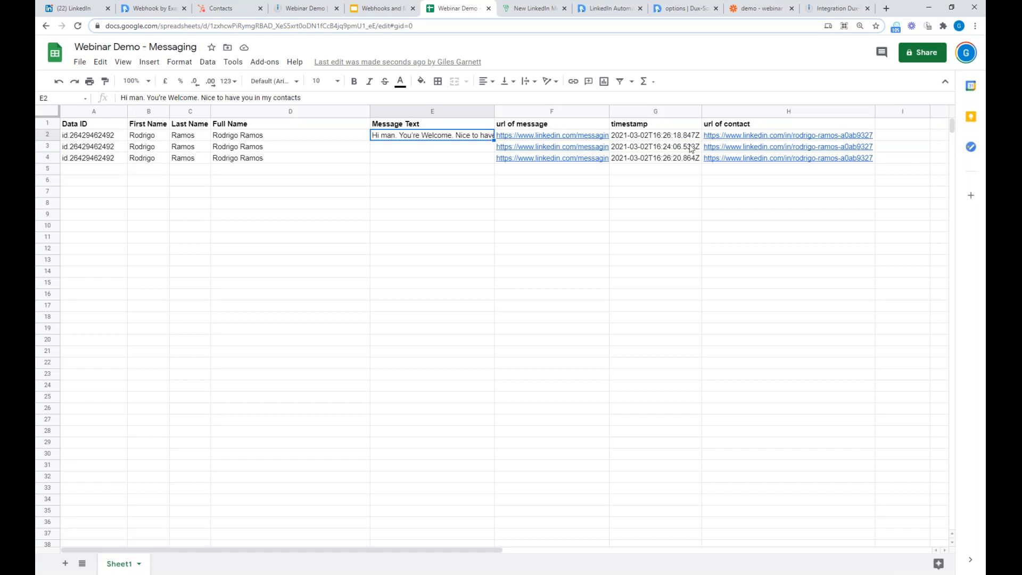
click(838, 9)
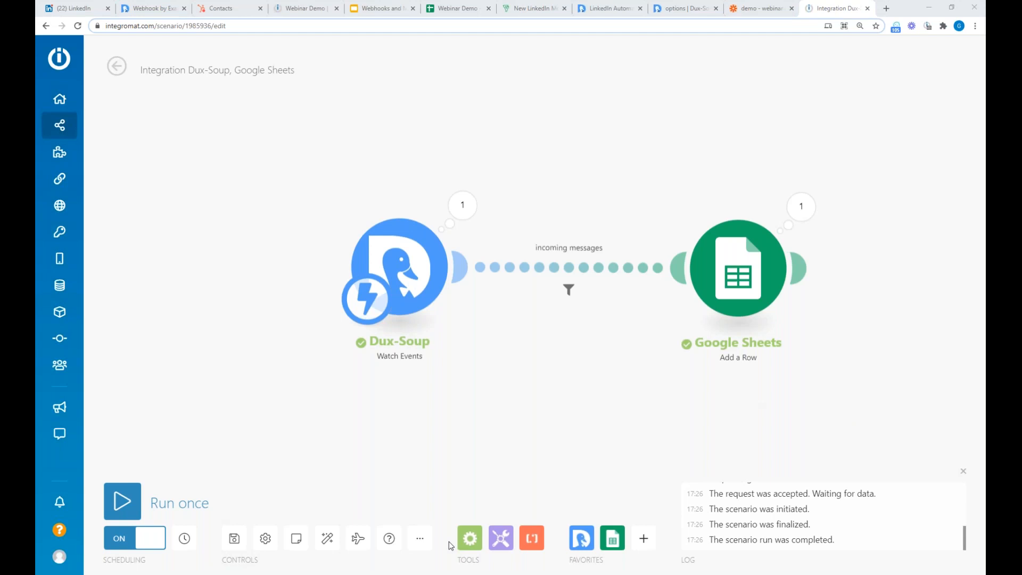
click(686, 10)
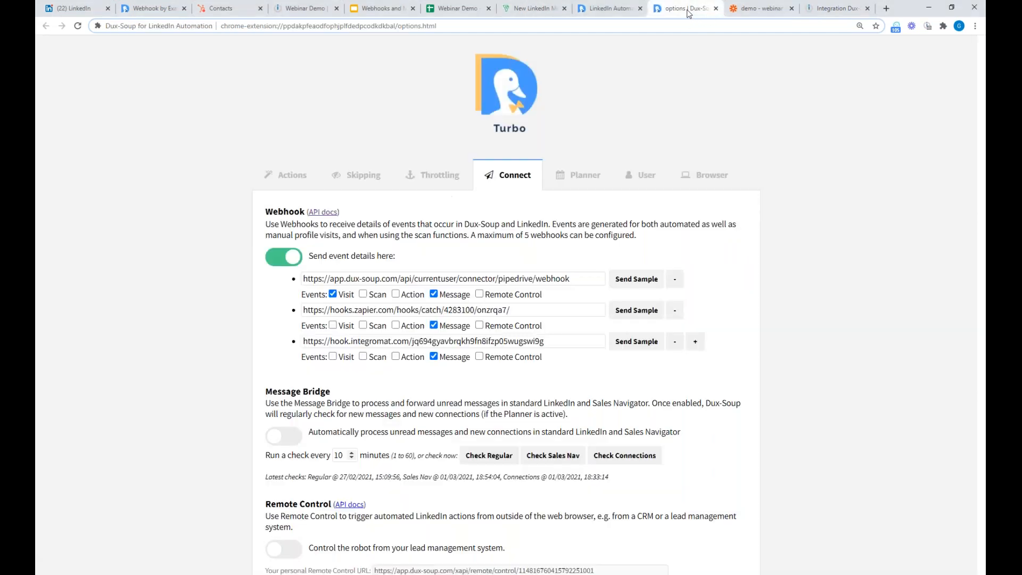
click(488, 455)
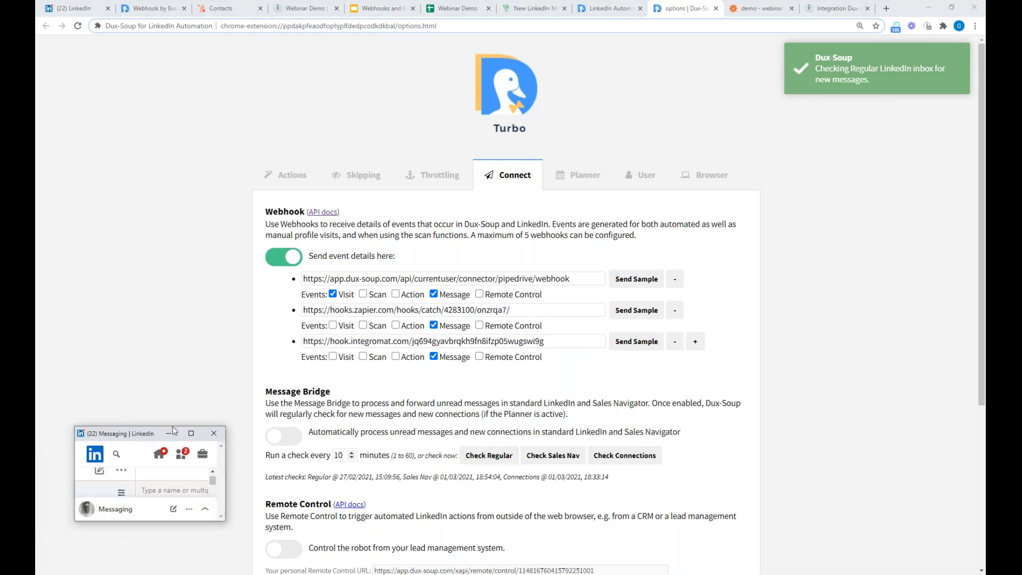
click(461, 10)
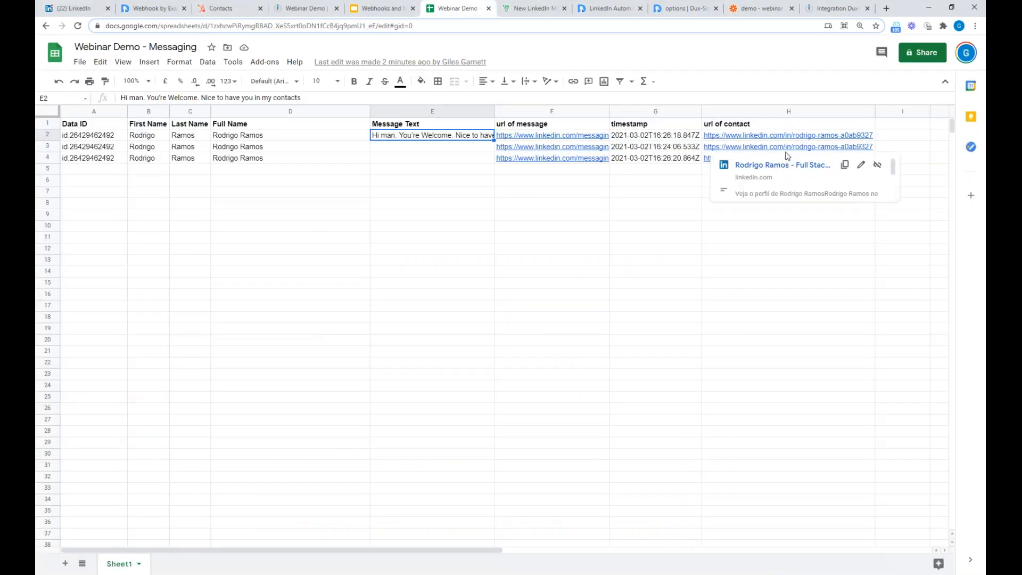
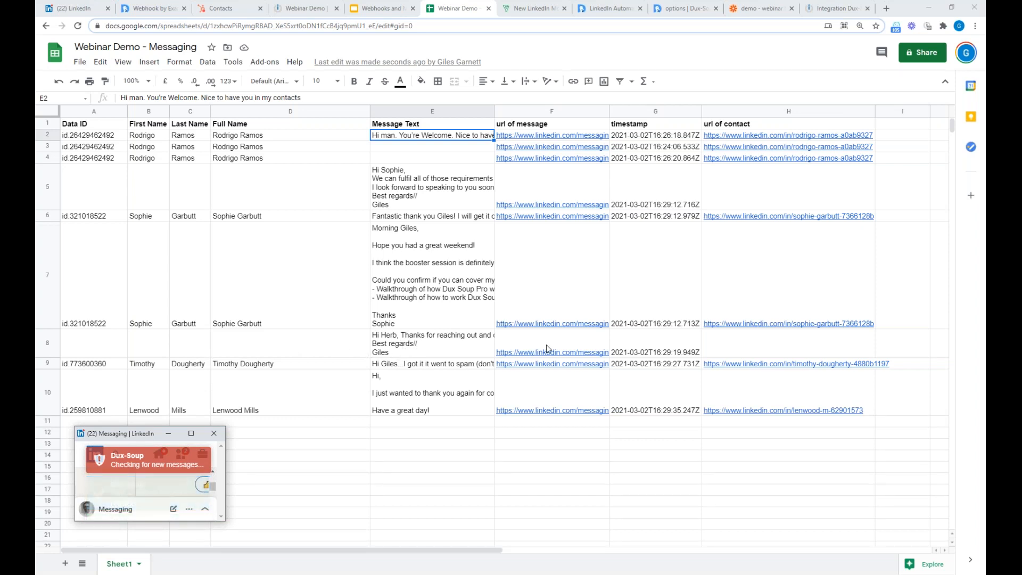
Step: Examine the Data ID, First Name, Last Name and Full Name cells of row 8
click(101, 351)
click(149, 347)
click(197, 351)
click(267, 353)
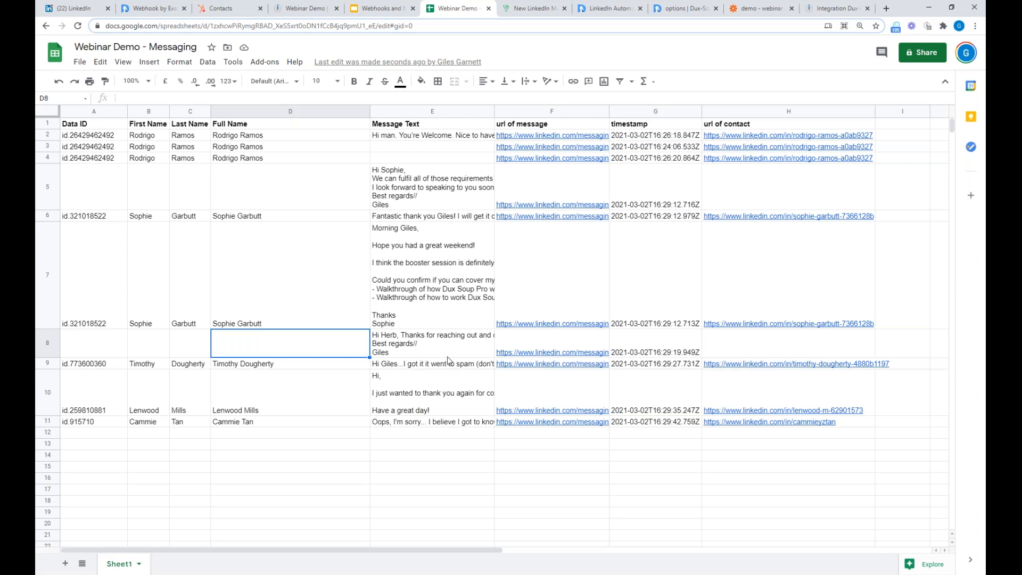
Step: Switch back to the Integromat scenario and move the Google Sheets module above the level of the Dux-Soup module
click(835, 9)
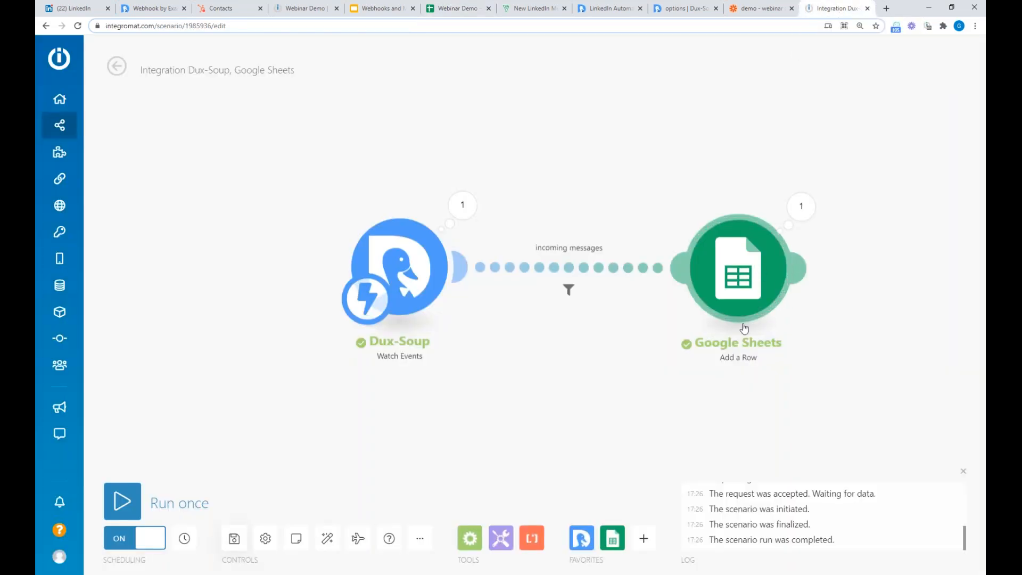
drag(747, 266, 716, 114)
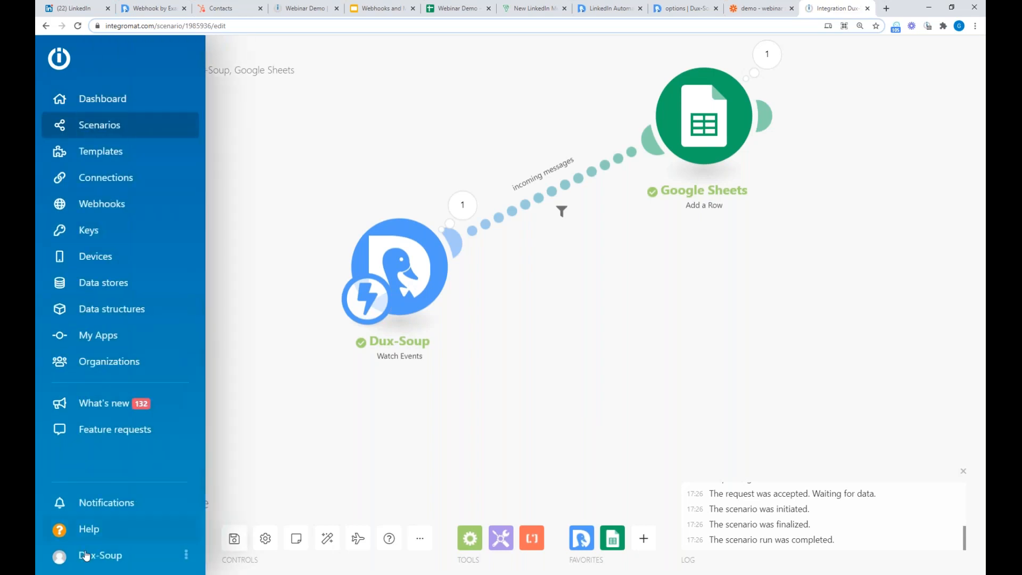
Step: Leave the scenario editor with the changes saved and open the Webinar Demo scenario folder
click(125, 72)
click(618, 142)
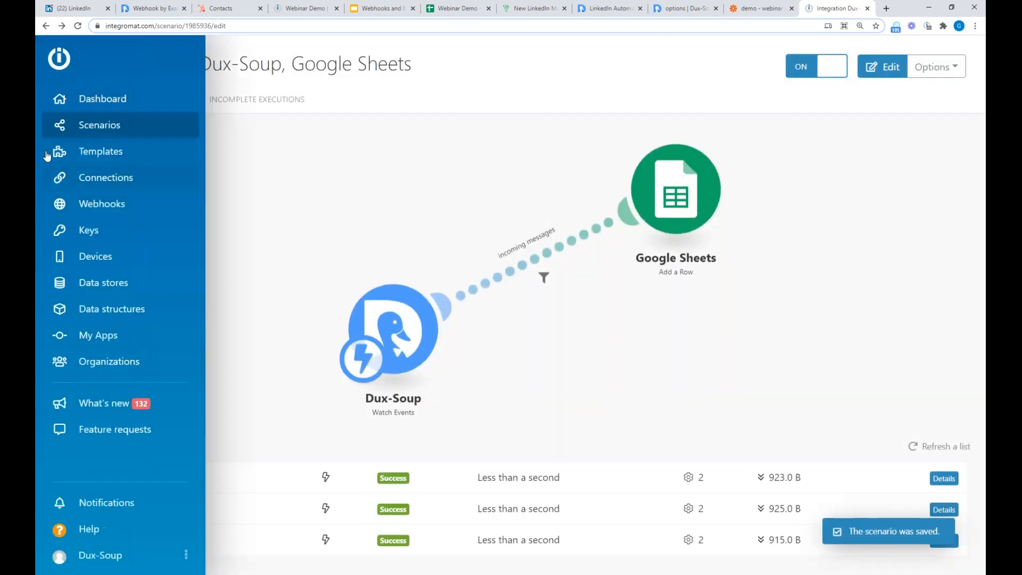
click(109, 126)
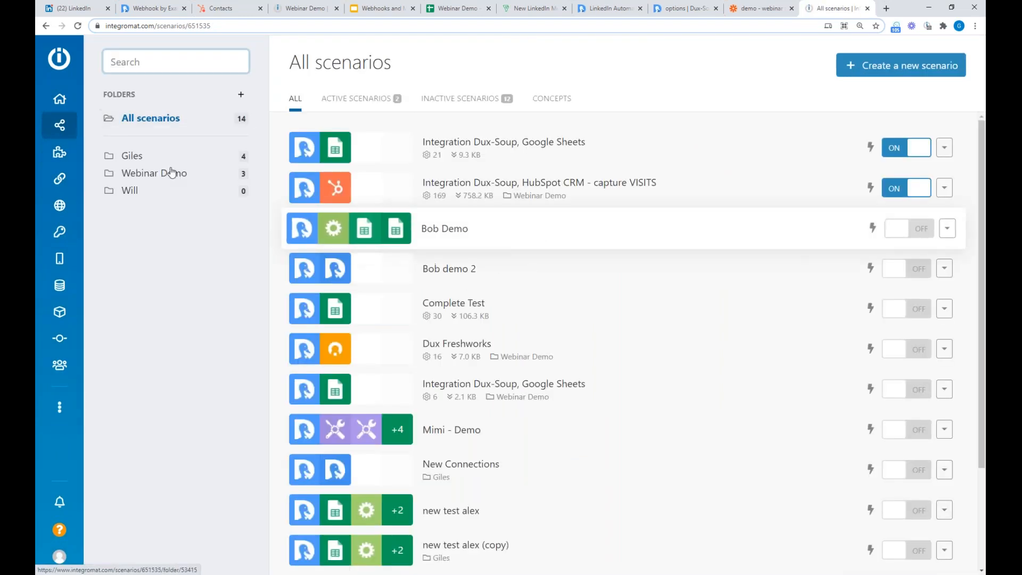
click(161, 175)
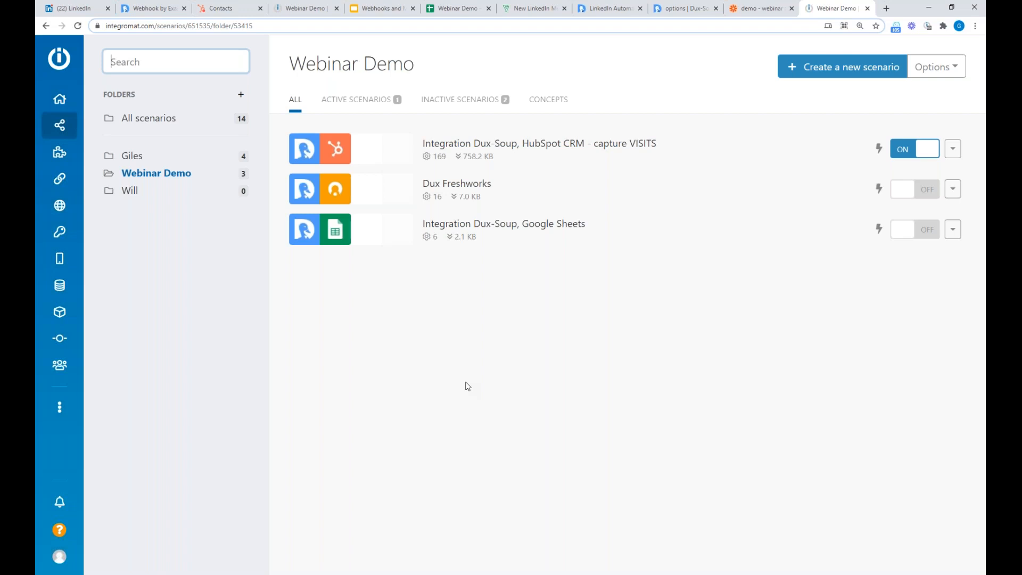
Step: Create a new scenario in the folder with Google Sheets and Dux-Soup as the services to integrate
click(838, 69)
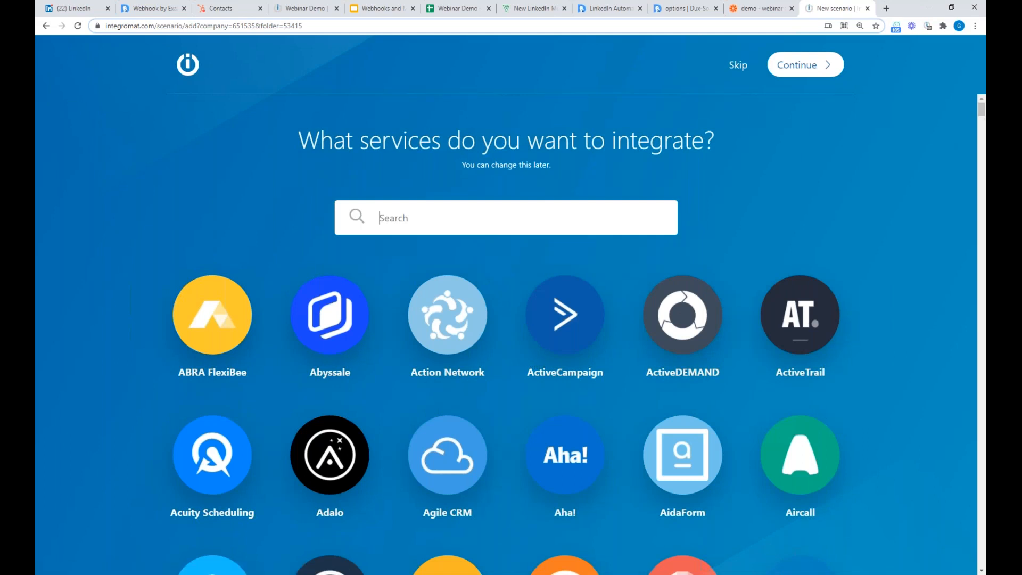
text(shee)
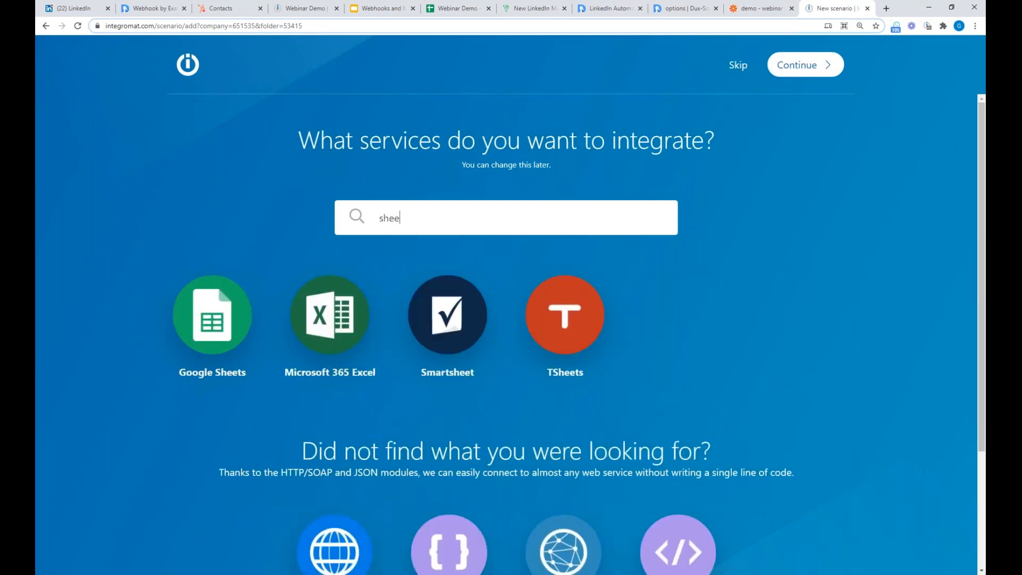
click(204, 334)
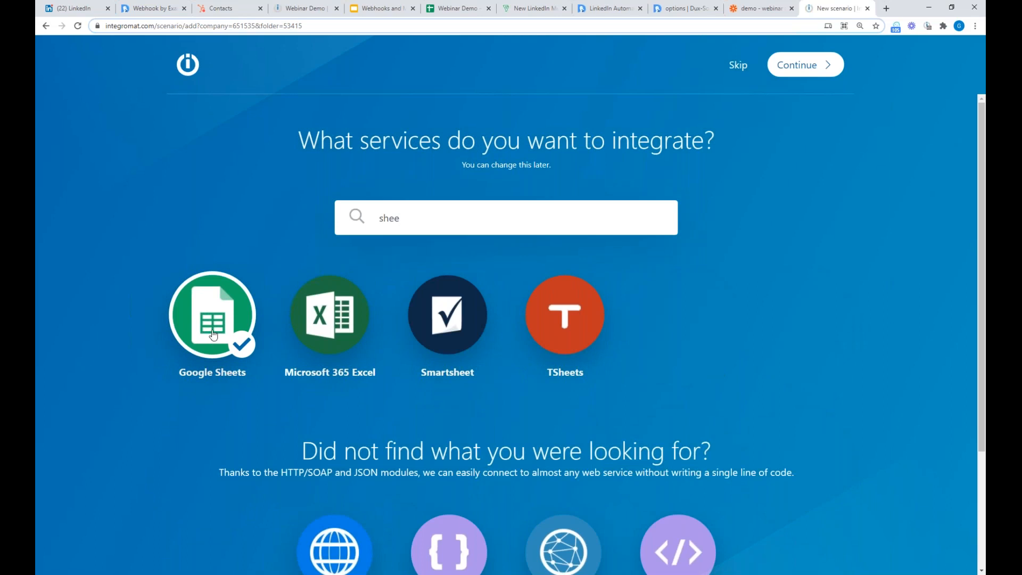
drag(440, 220, 318, 225)
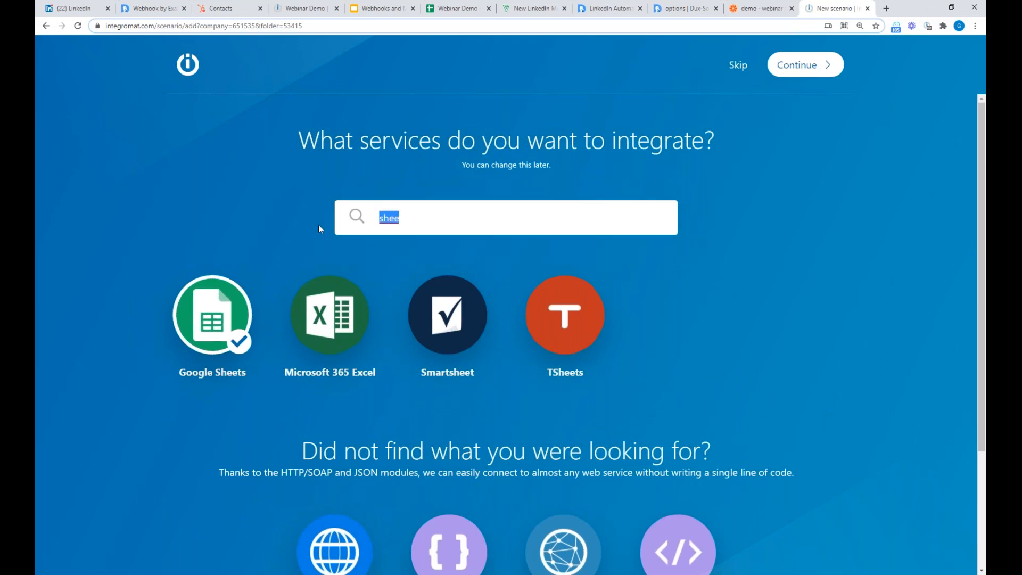
text(du)
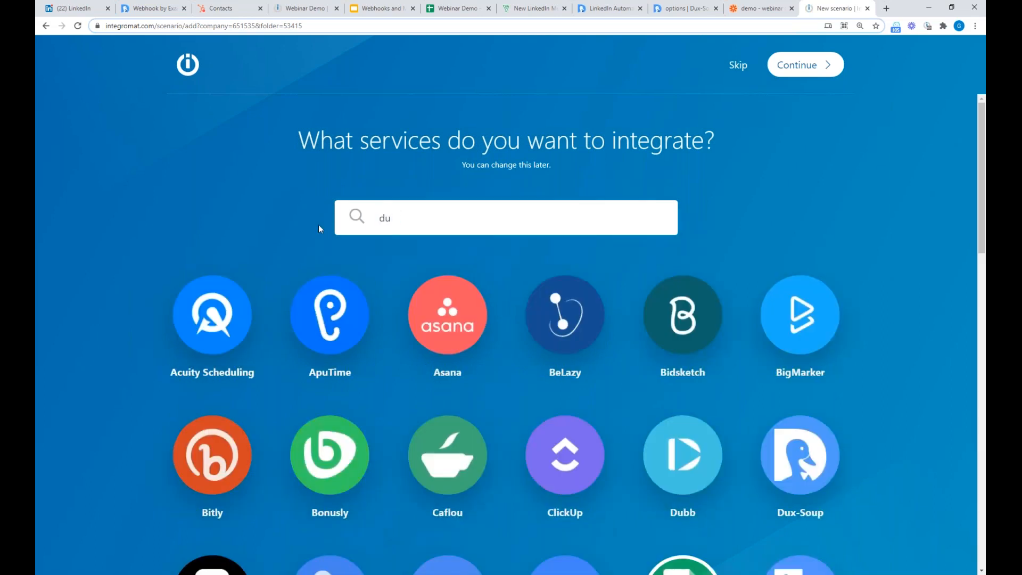
text(x)
click(219, 326)
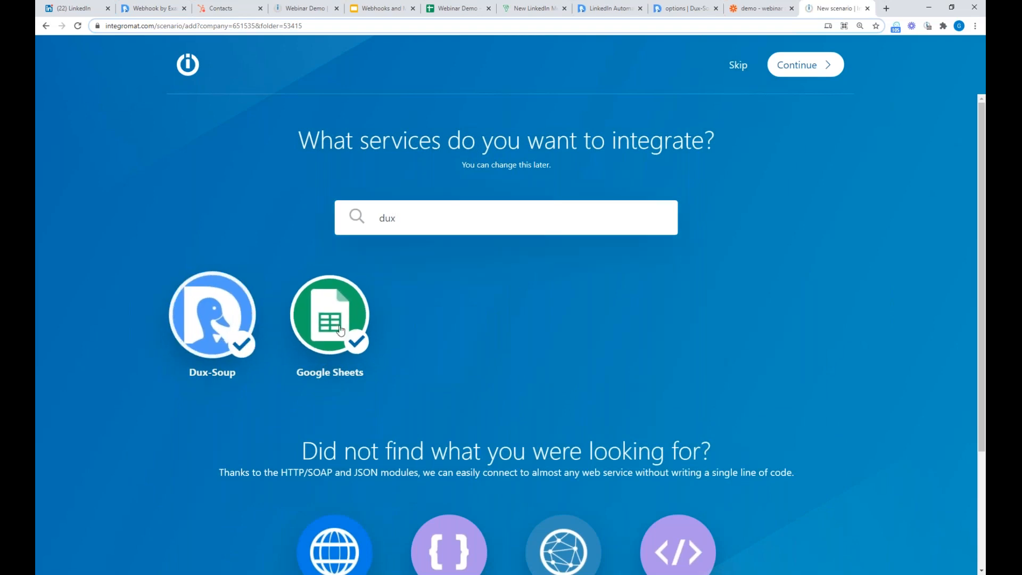
click(784, 75)
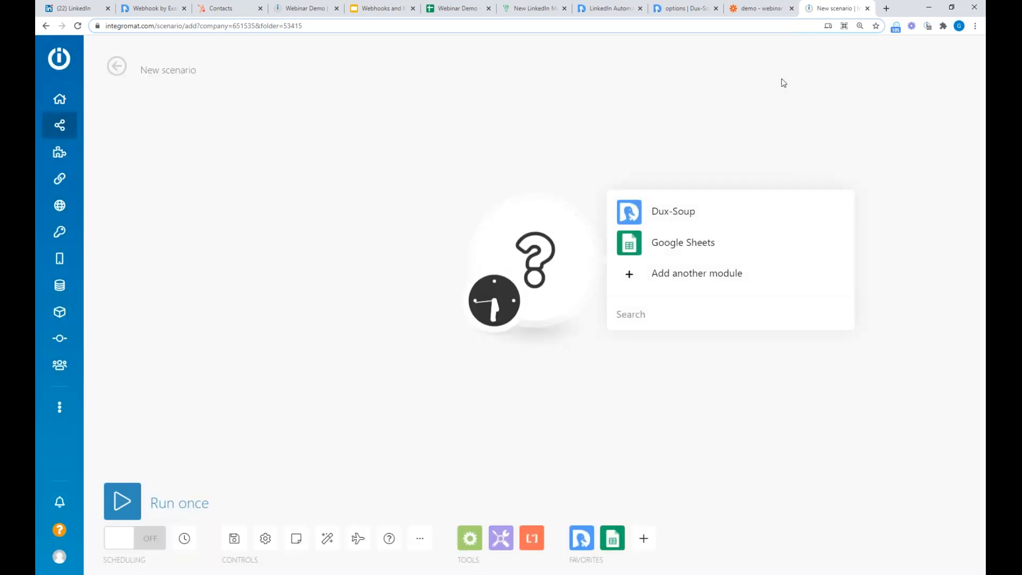
Step: Set up a Google Sheets Watch Rows trigger on Sheet1 of the Webinar Demo - Messaging spreadsheet
click(669, 248)
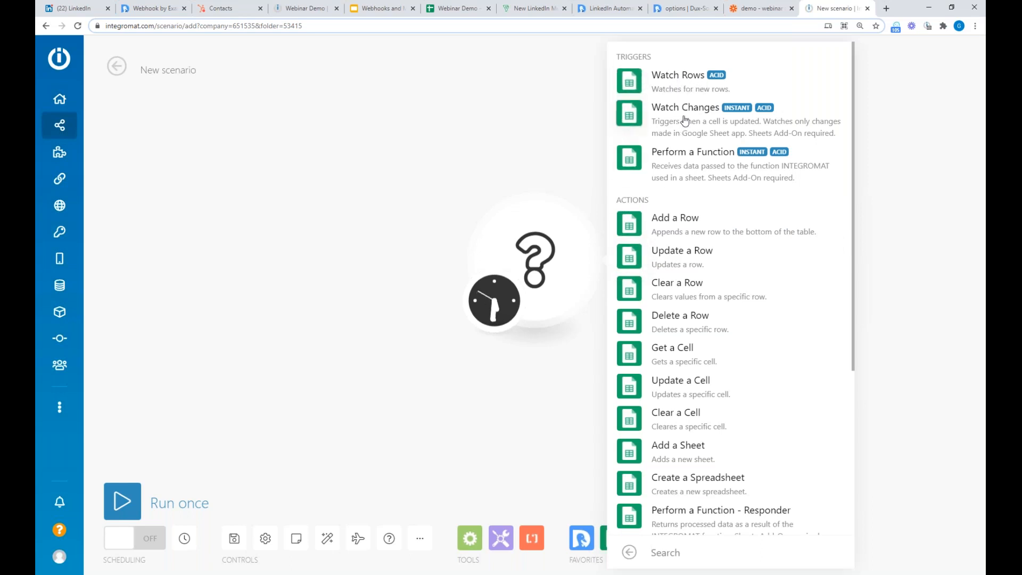
click(681, 79)
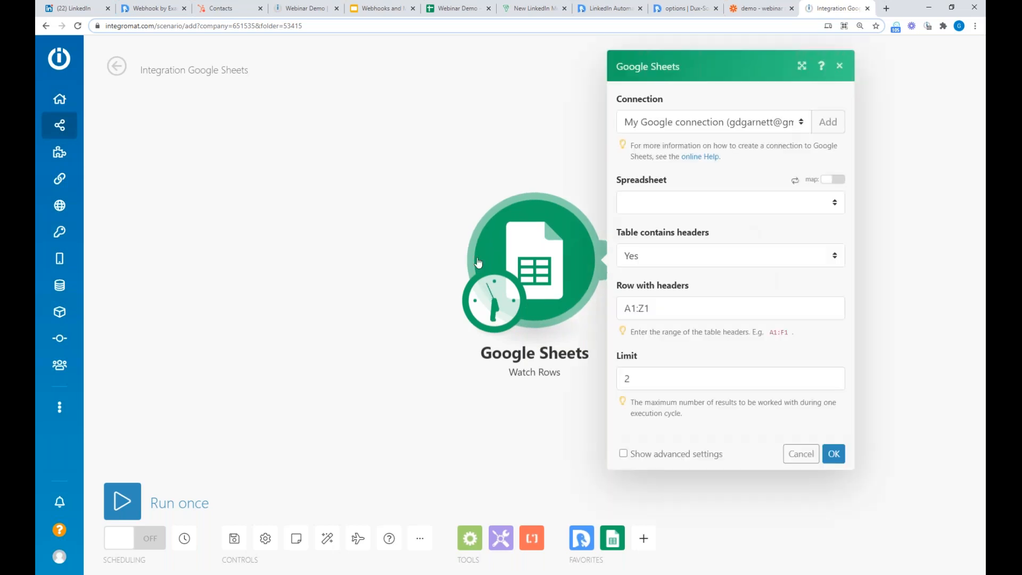
click(608, 212)
scroll(571, 407, down, 10)
click(571, 432)
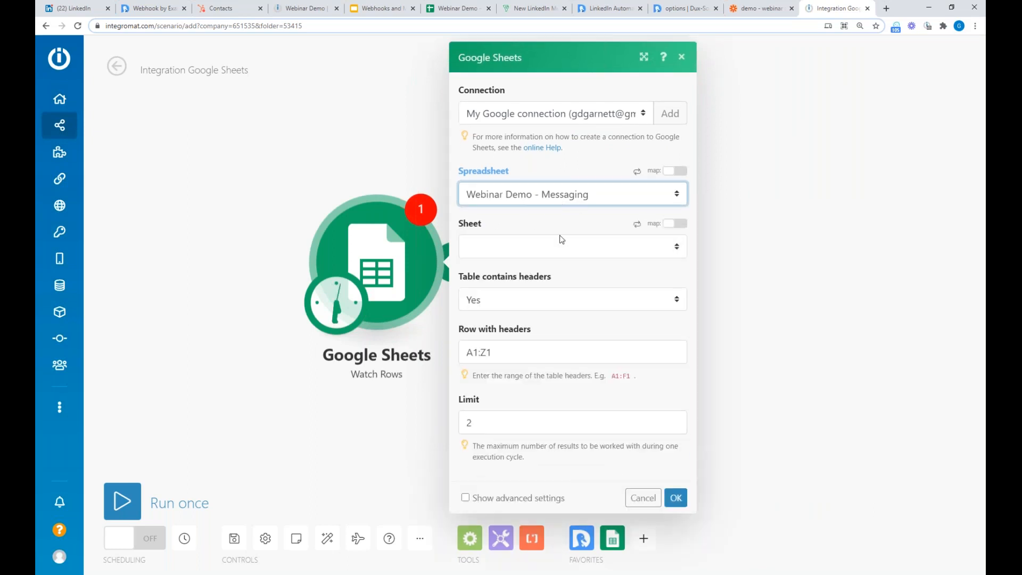
click(556, 250)
click(541, 275)
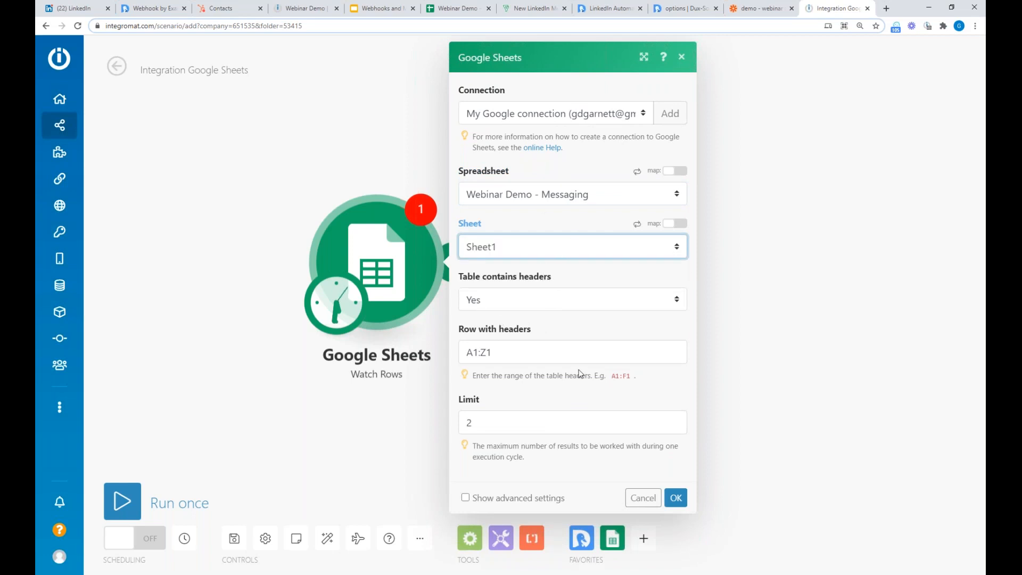
click(679, 500)
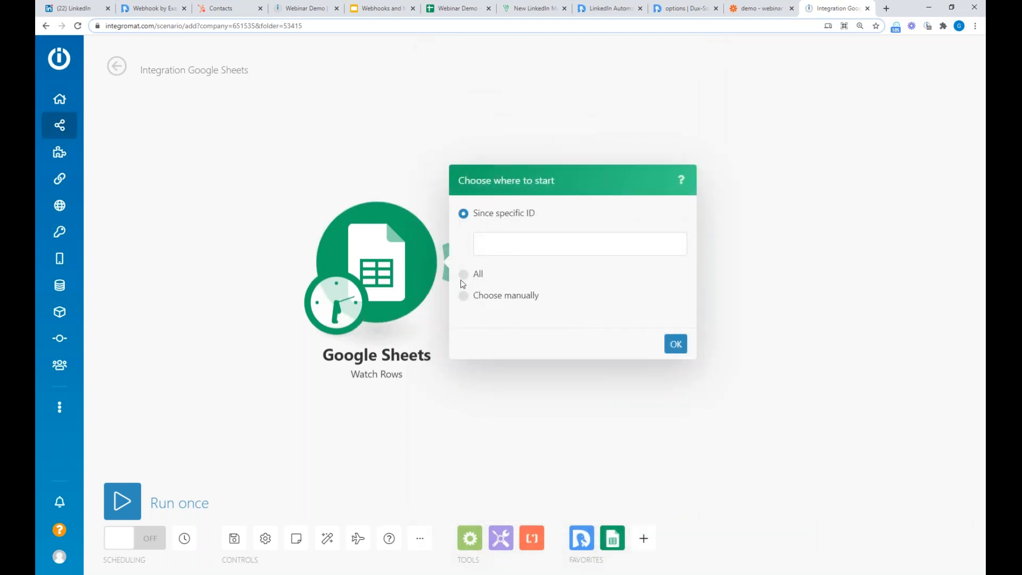
Step: Set the Watch Rows trigger to start from all rows
click(676, 345)
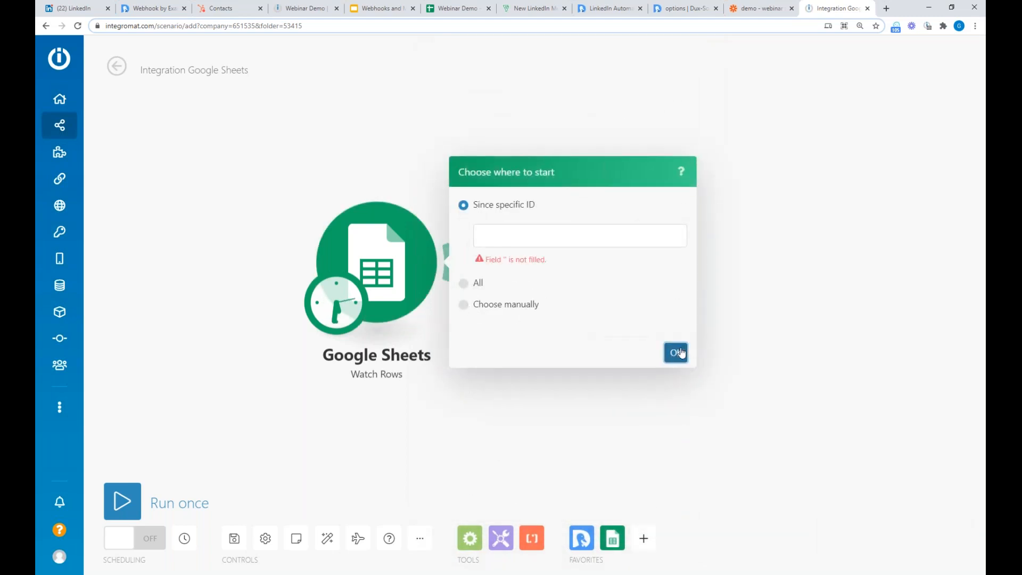
click(463, 283)
click(685, 331)
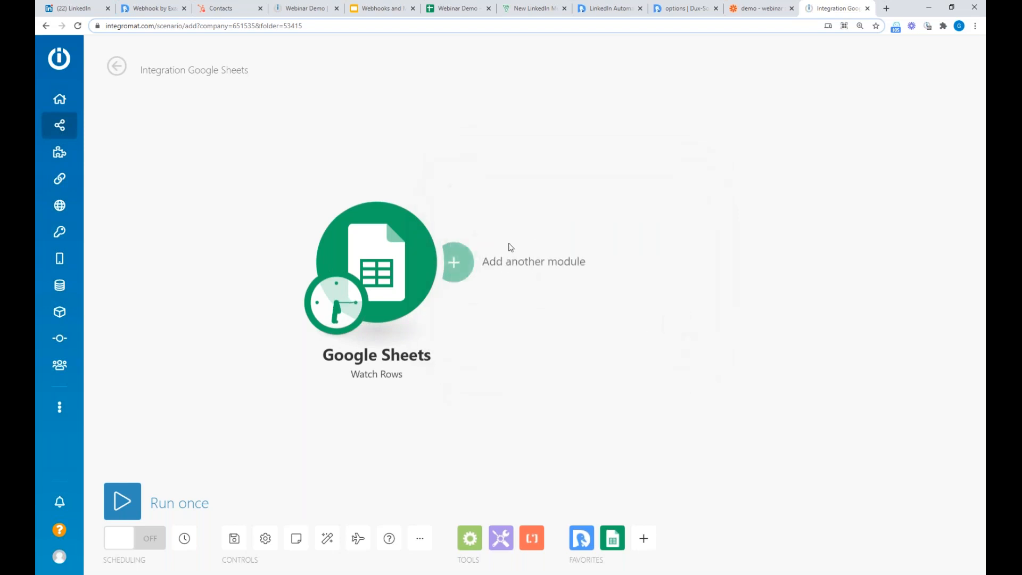
Step: Add a Dux-Soup Visit Profile module after Google Sheets and view the sheet fields available for its Profile parameter
click(454, 261)
click(743, 218)
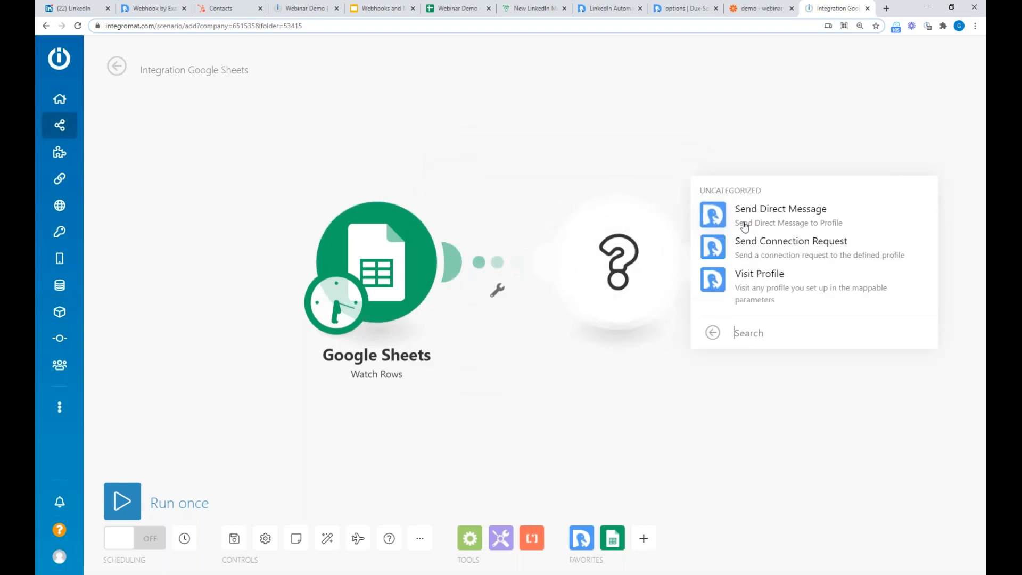
click(782, 292)
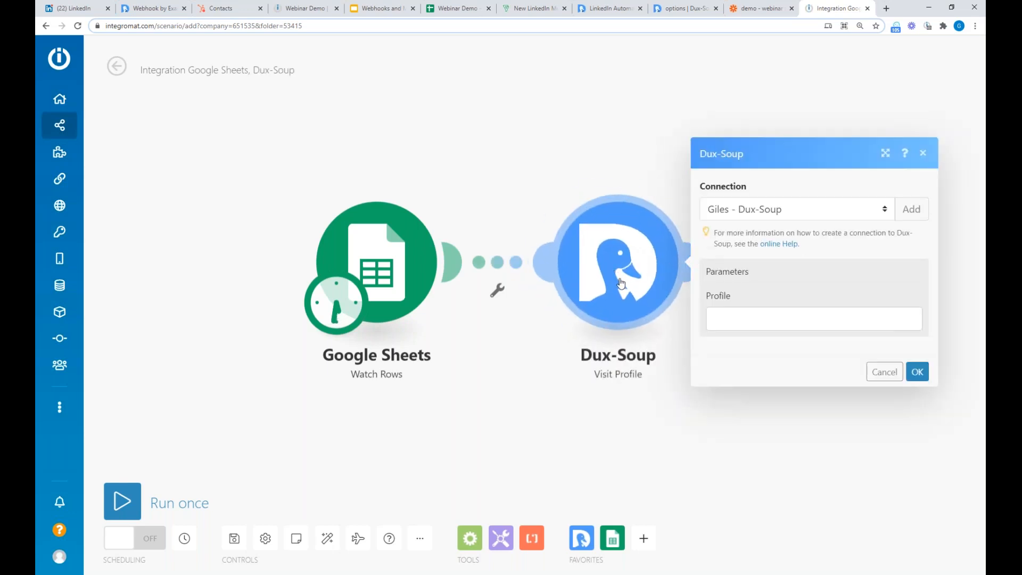
click(751, 317)
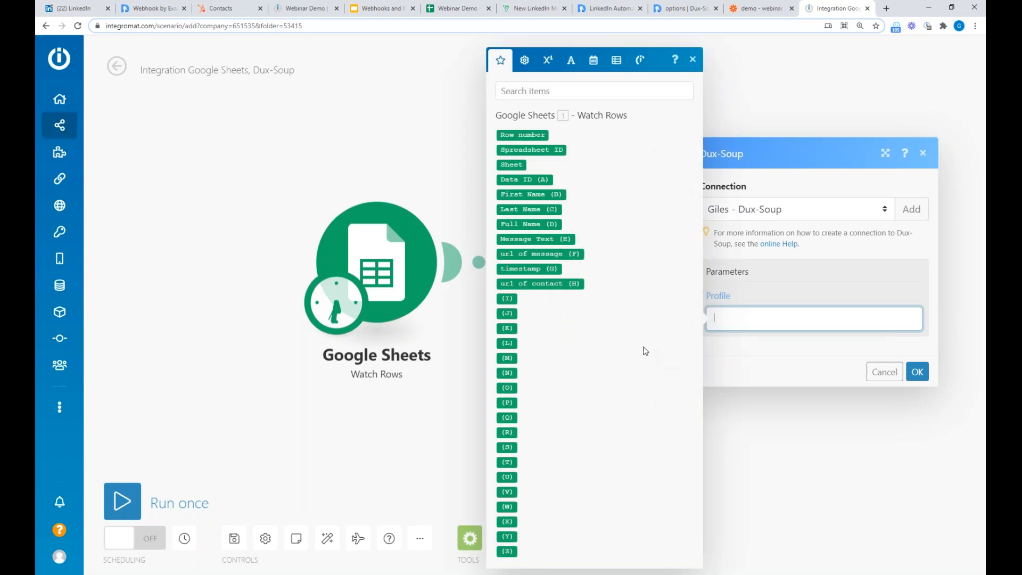
click(923, 153)
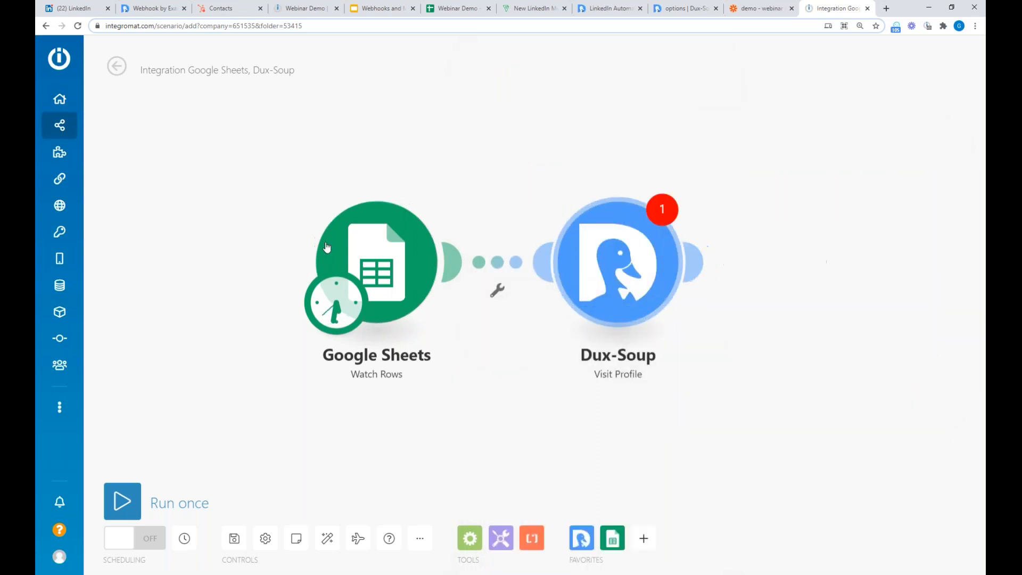
Step: Delete the Google Sheets Watch Rows and Dux-Soup Visit Profile modules from the scenario
click(377, 257)
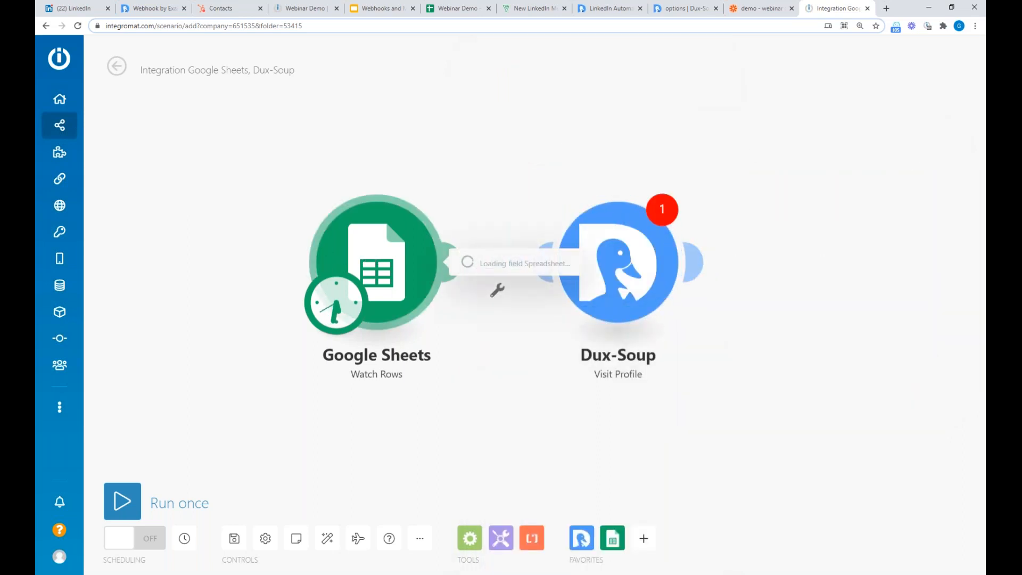
right_click(376, 258)
click(435, 384)
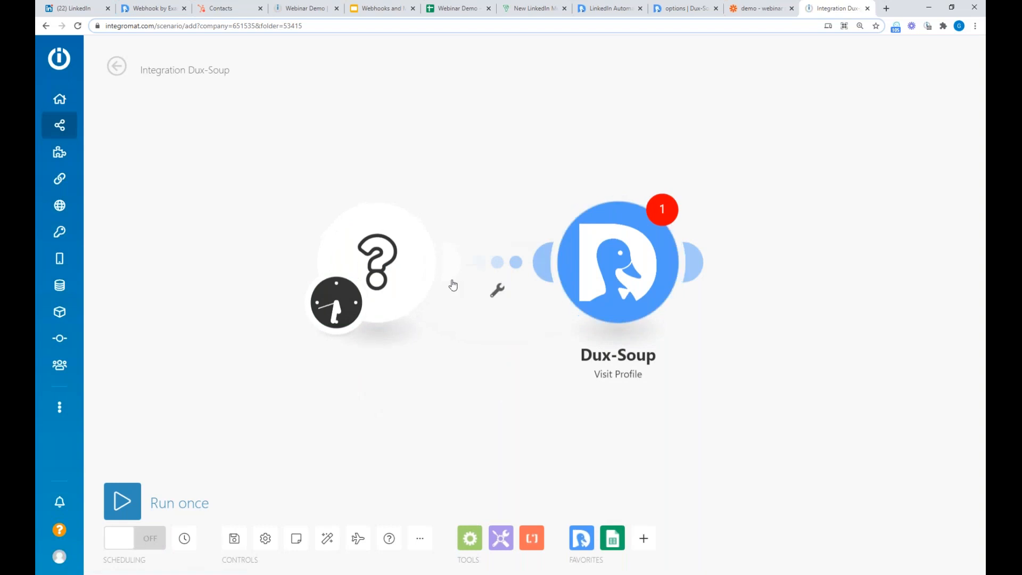
right_click(418, 278)
click(455, 307)
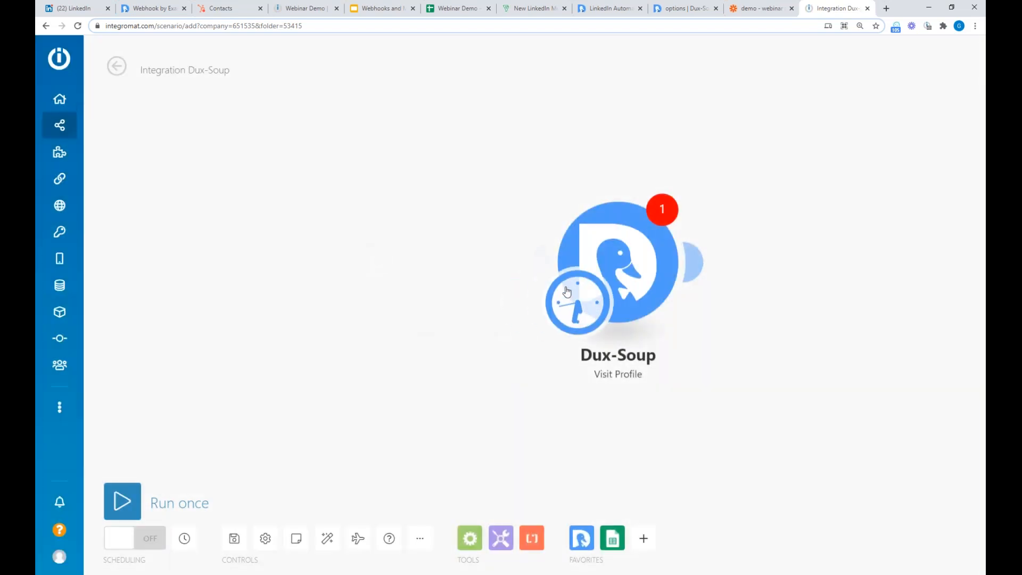
right_click(622, 250)
click(671, 399)
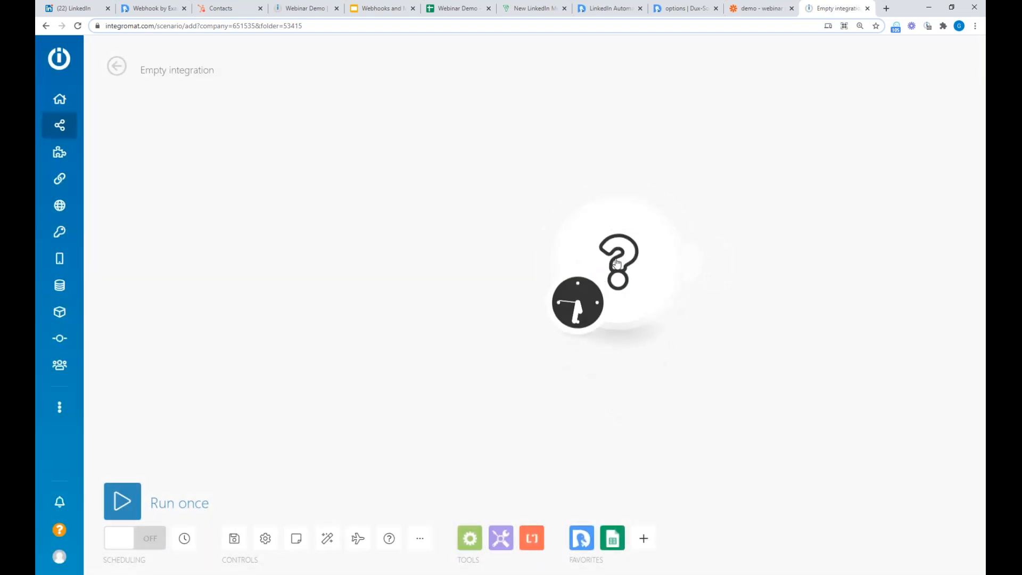
Step: Reposition the empty starting module and make it a Dux-Soup Watch Events trigger
right_click(628, 259)
click(625, 282)
drag(626, 282, 440, 276)
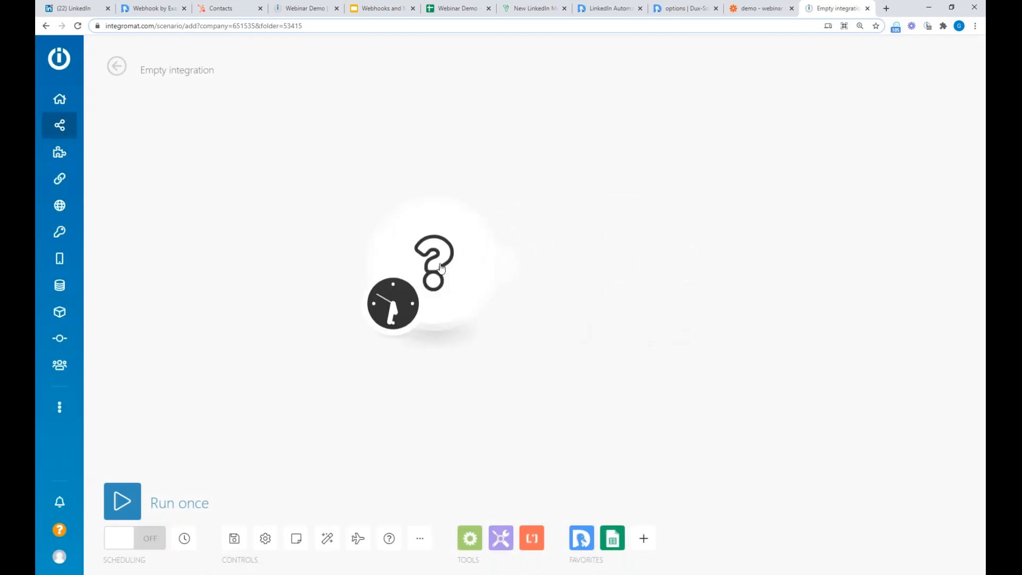
click(441, 267)
click(599, 218)
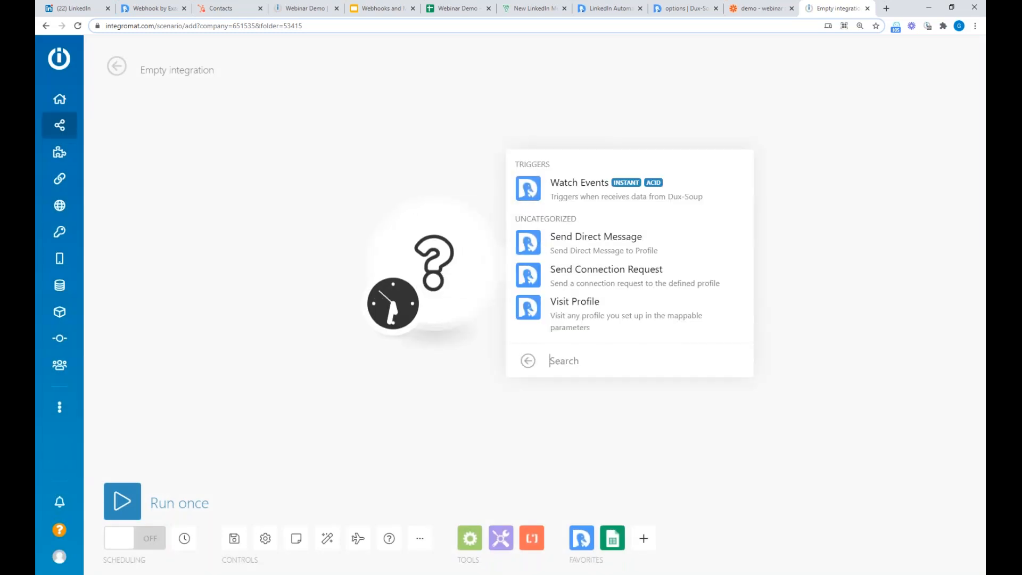
click(581, 192)
Step: Create a new webhook named My Watch All Data webhook for the trigger and copy its address
click(601, 253)
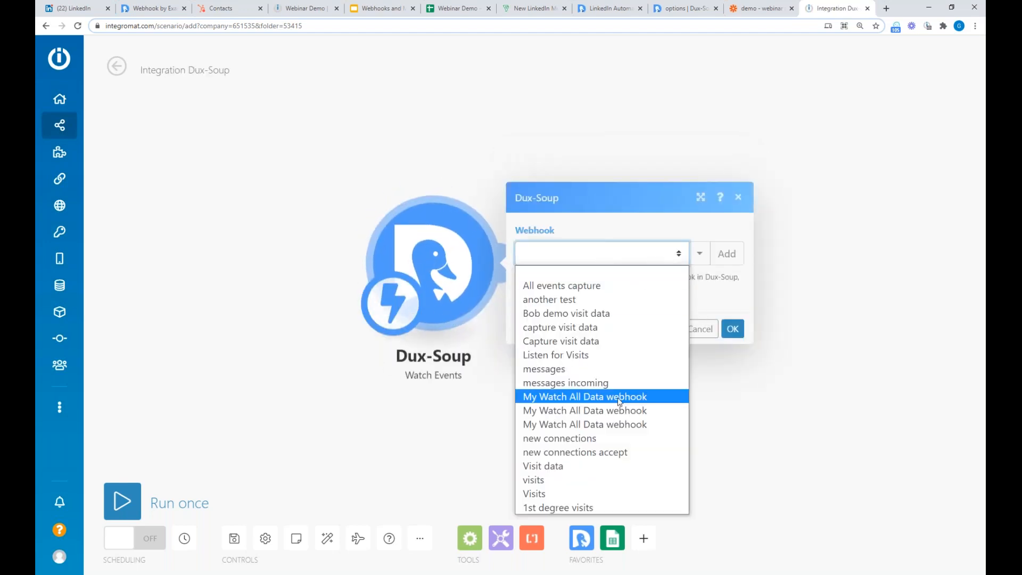
click(690, 224)
click(655, 251)
click(726, 245)
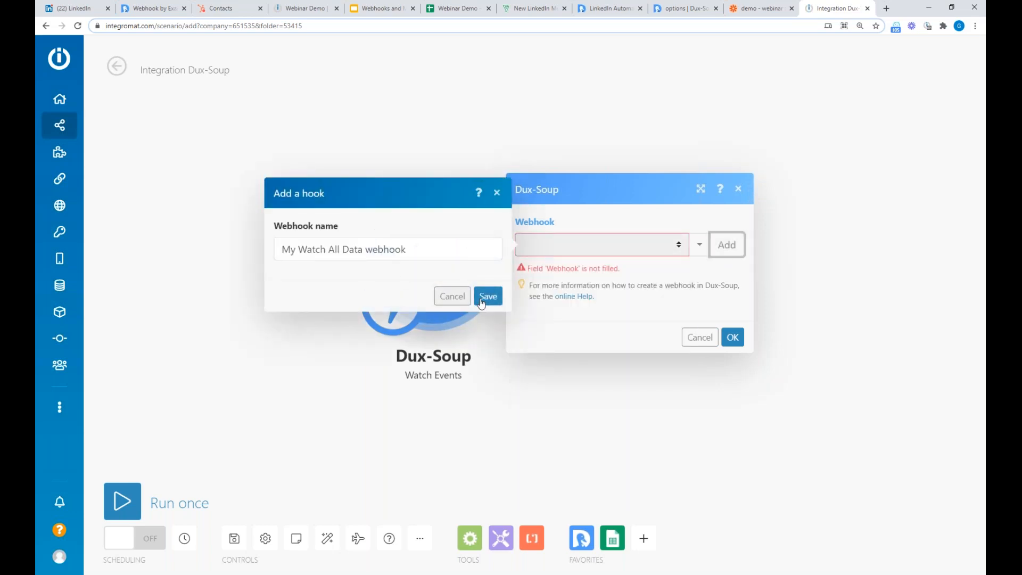
click(487, 296)
click(697, 282)
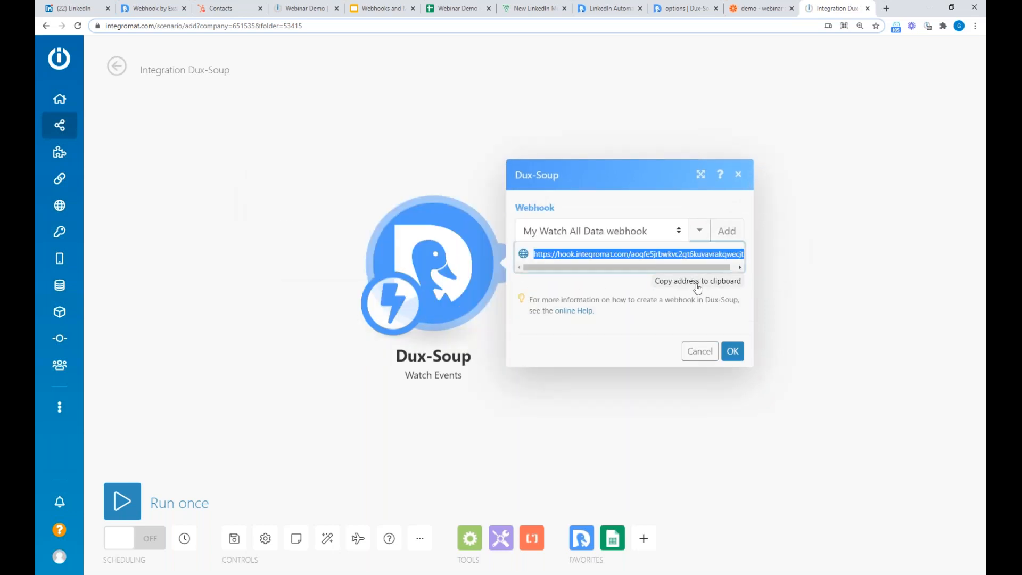
click(732, 351)
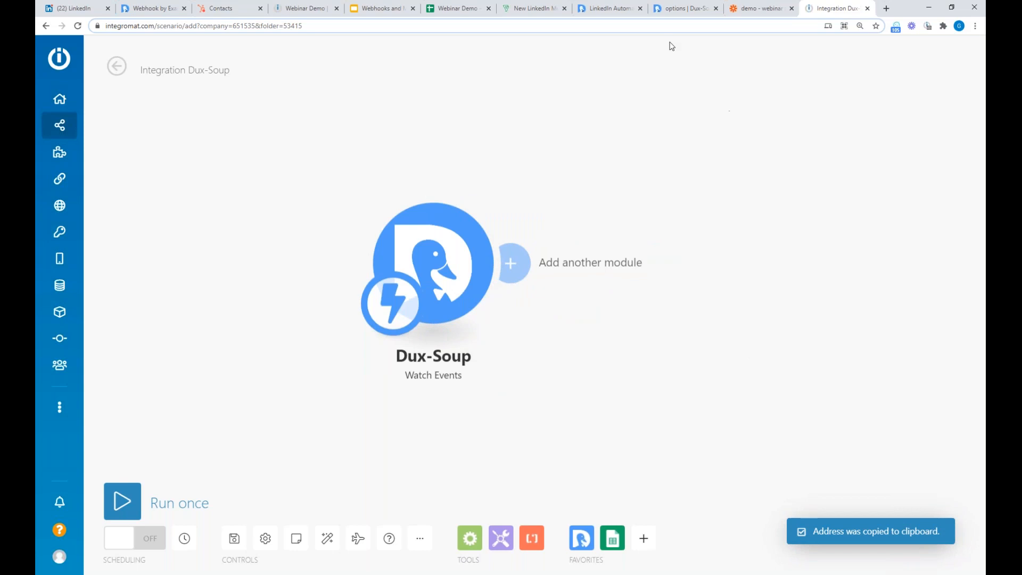
Step: In the Dux-Soup options, add a webhook with the copied address that sends only Message events
click(681, 12)
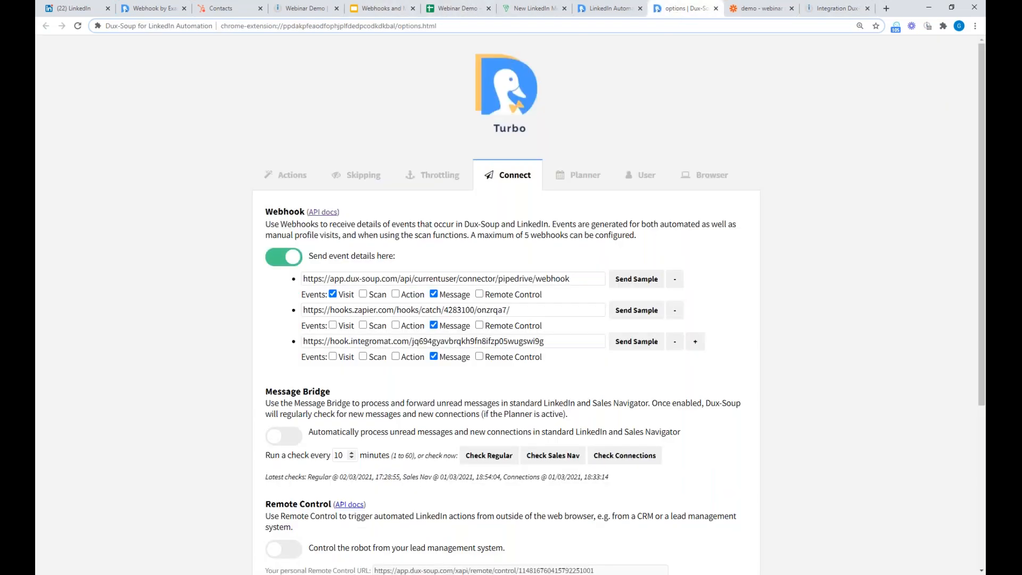
click(695, 341)
click(333, 387)
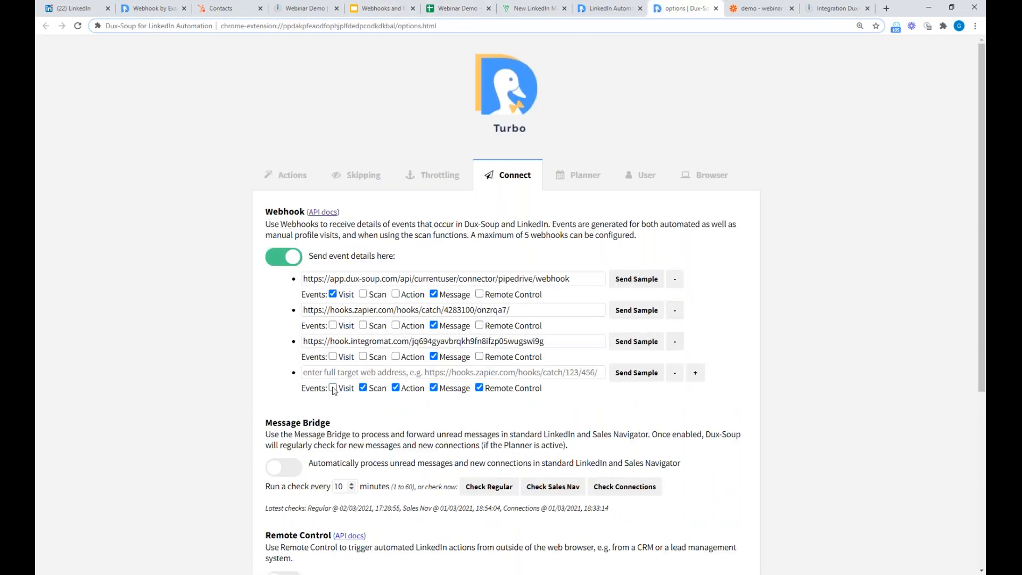
click(363, 387)
click(395, 387)
click(478, 388)
click(474, 372)
key(ctrl+v)
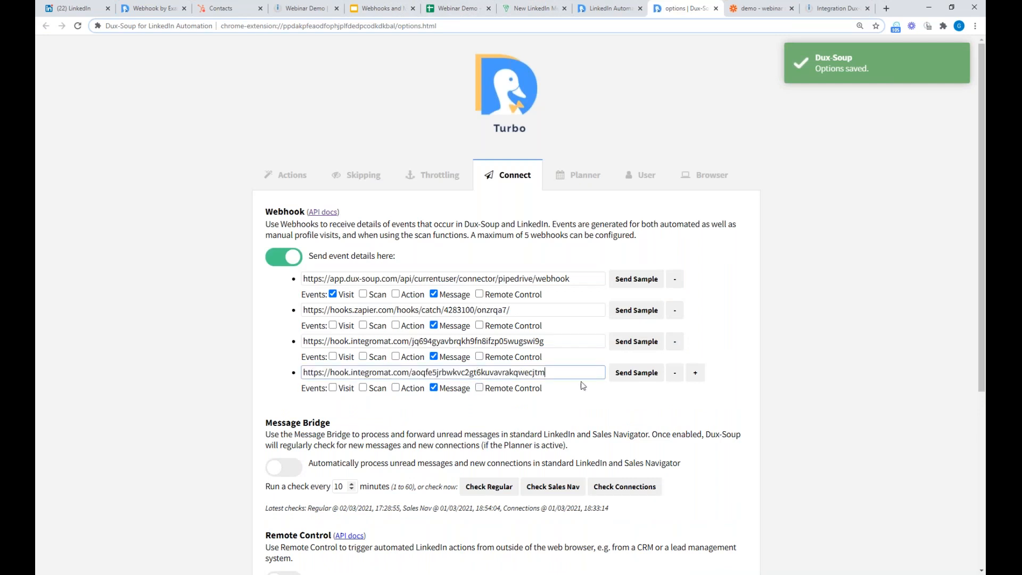
Step: Send sample event data to the newly added Integromat webhook, confirm the sending, and switch back to the Integromat scenario
click(647, 376)
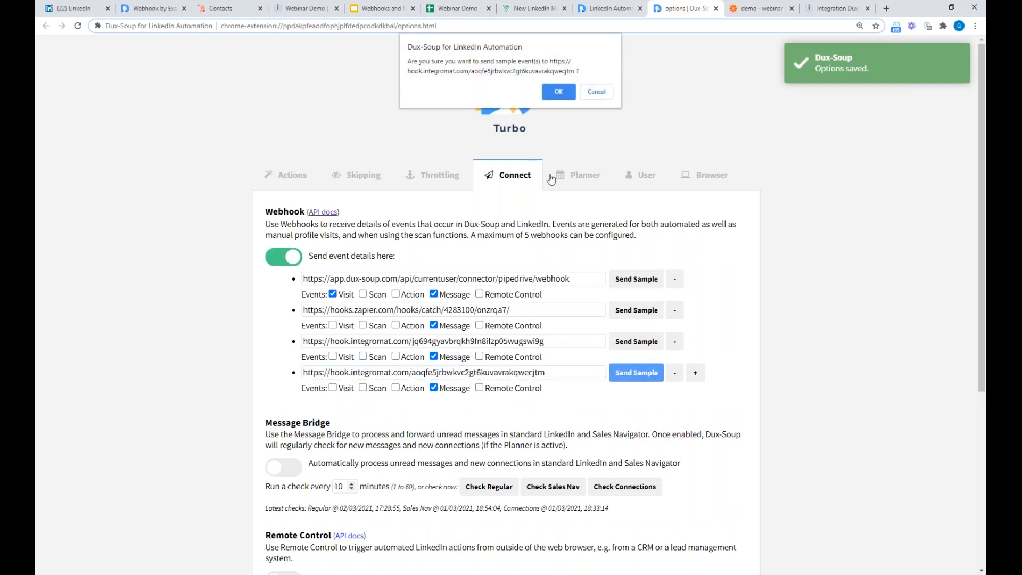
click(558, 88)
click(830, 14)
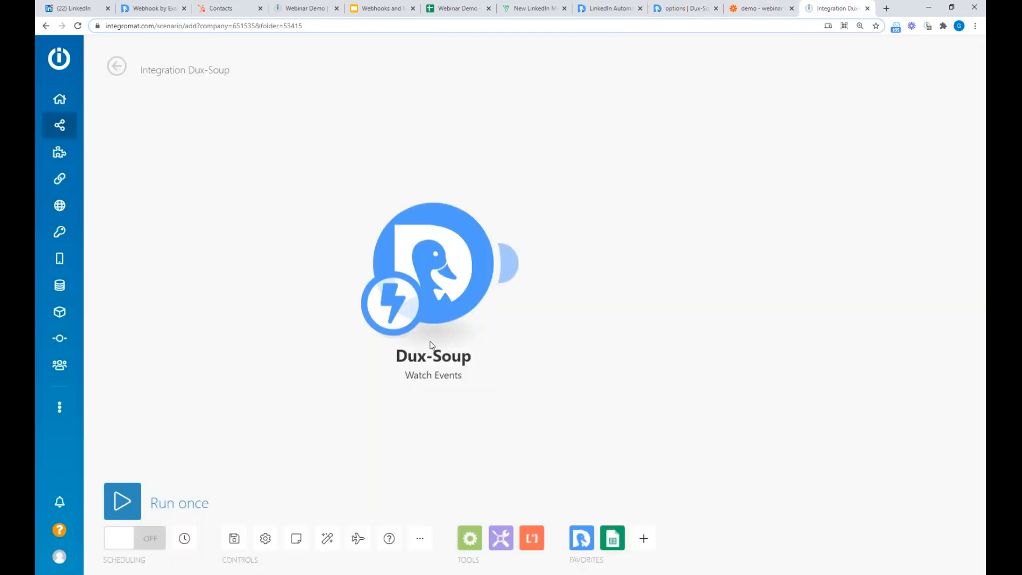
Step: Dismiss the Watch Events trigger's settings and run only that module so it listens for incoming data
click(453, 250)
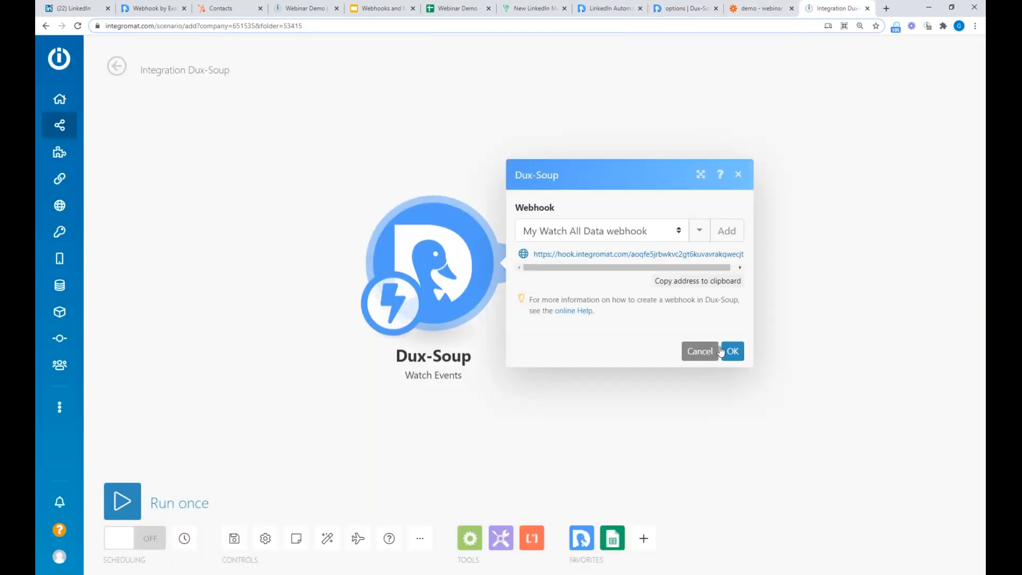
click(699, 350)
right_click(458, 263)
click(531, 292)
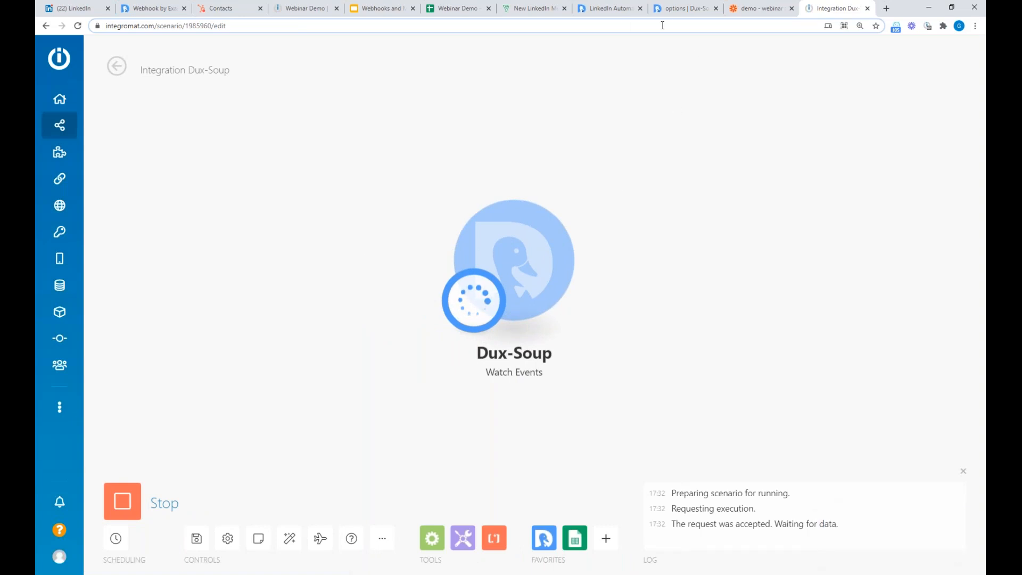
Step: Resend sample data to the newest Integromat webhook from the Dux-Soup options and return to the running scenario
click(686, 10)
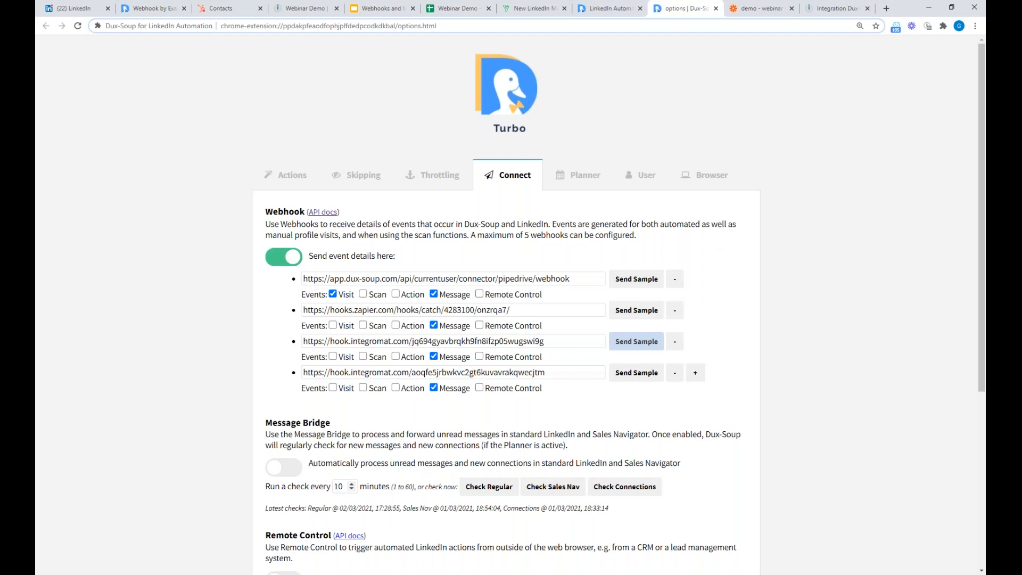
click(636, 372)
click(553, 92)
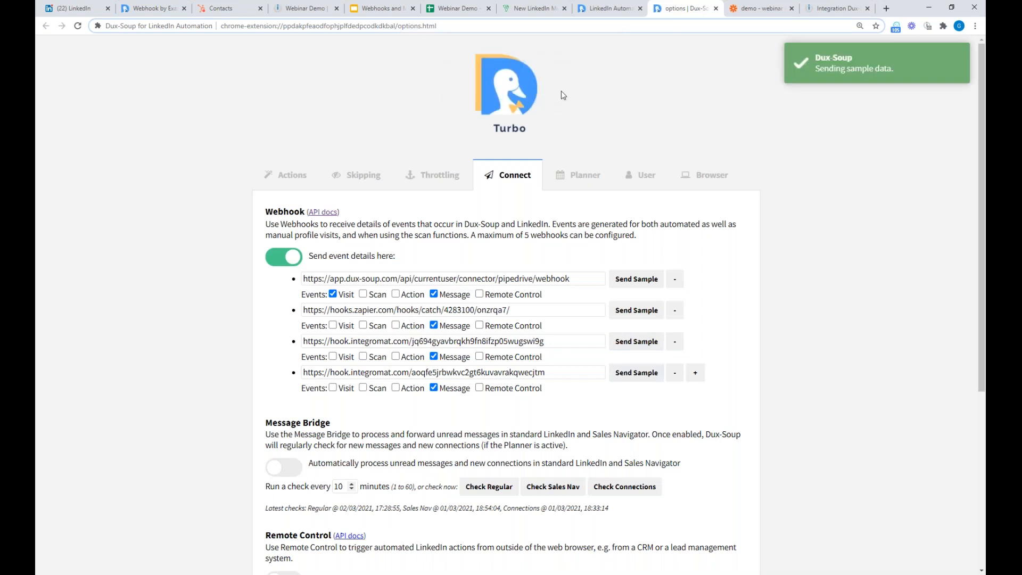
click(841, 9)
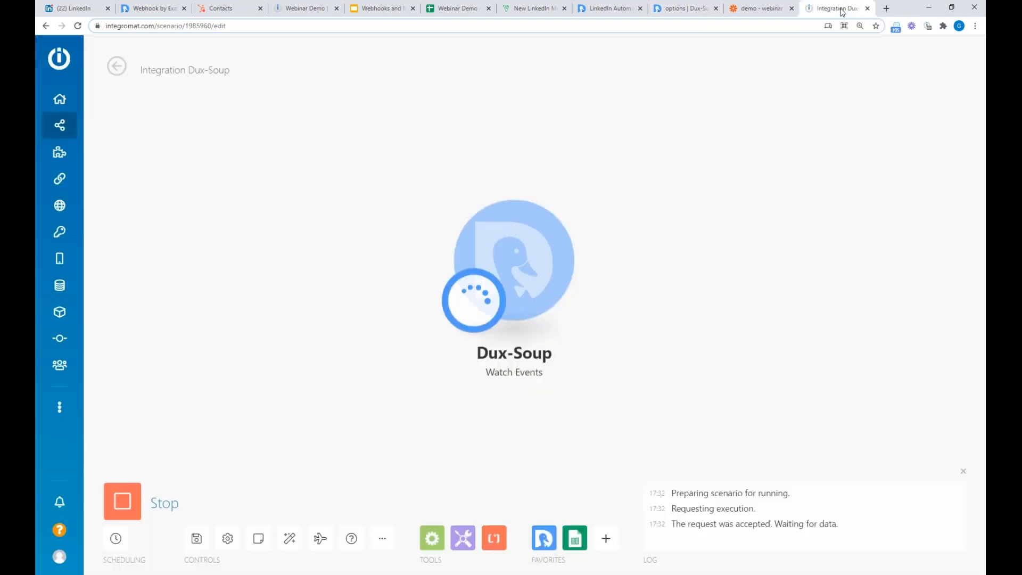
Step: Inspect the output bundle of the Watch Events run, including its expanded data collection
click(613, 188)
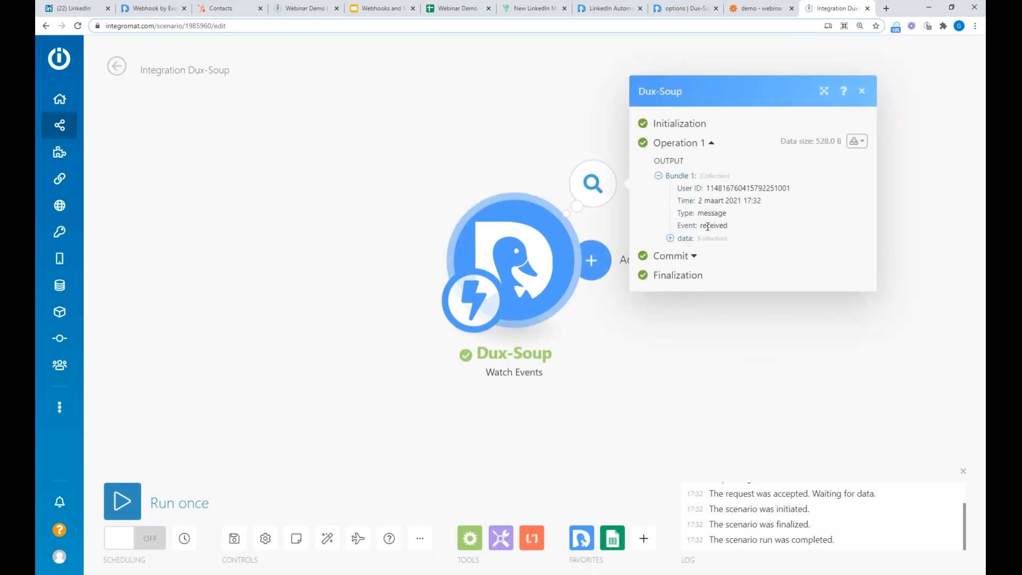
click(671, 238)
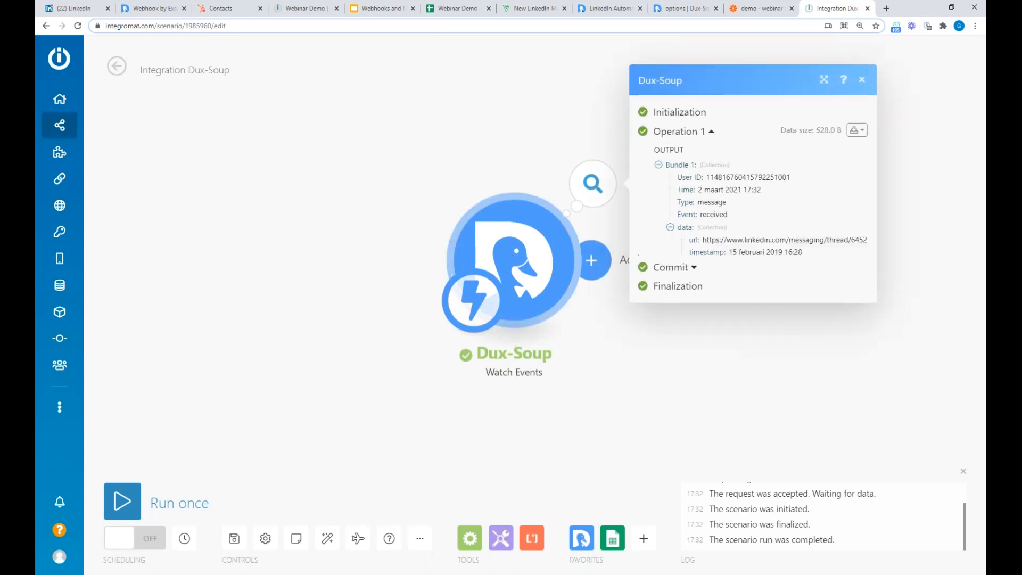
click(580, 341)
Step: Add a Dux-Soup Visit Profile module after the trigger and map its Profile parameter to data: from
click(593, 262)
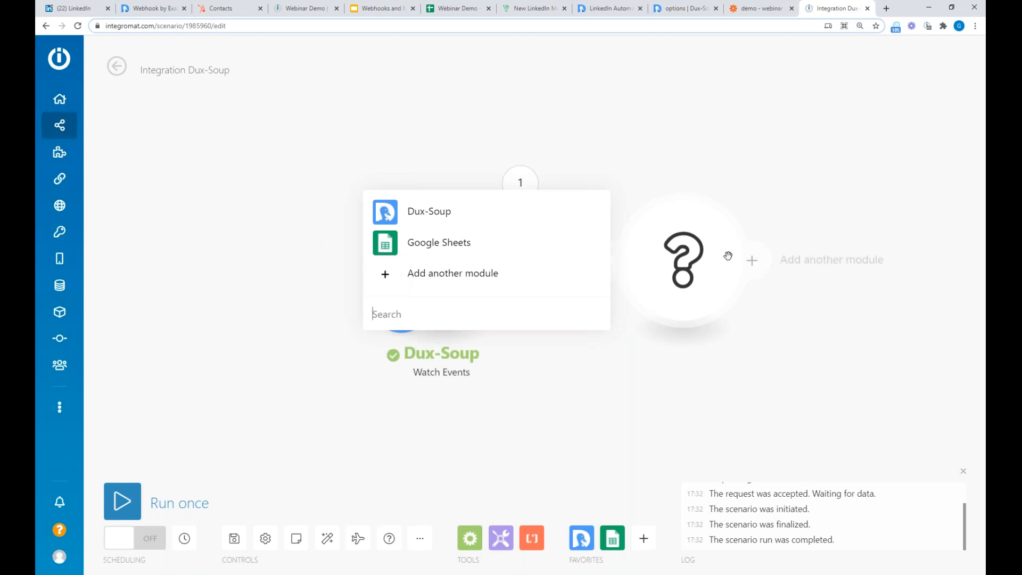
click(441, 221)
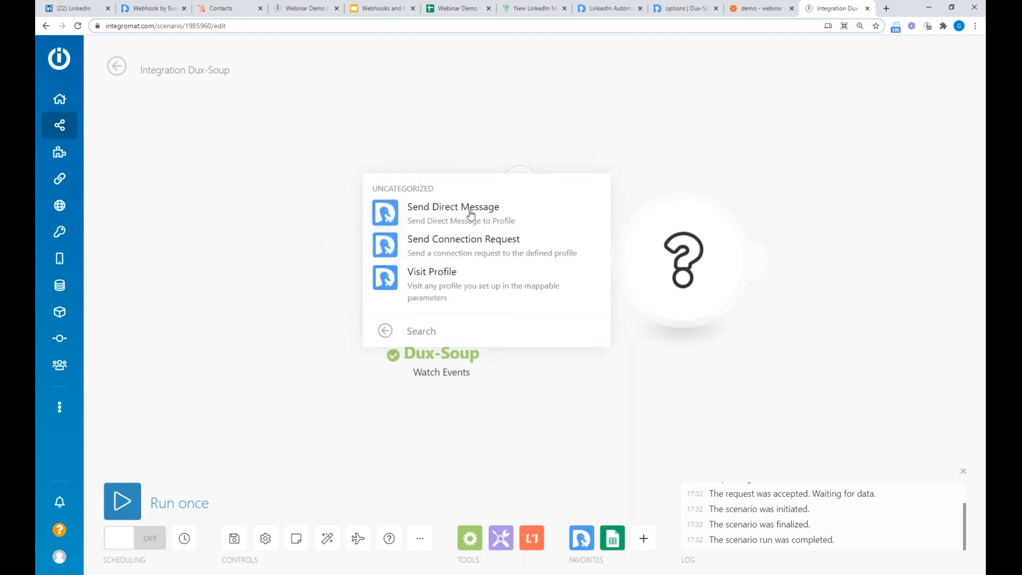
click(447, 282)
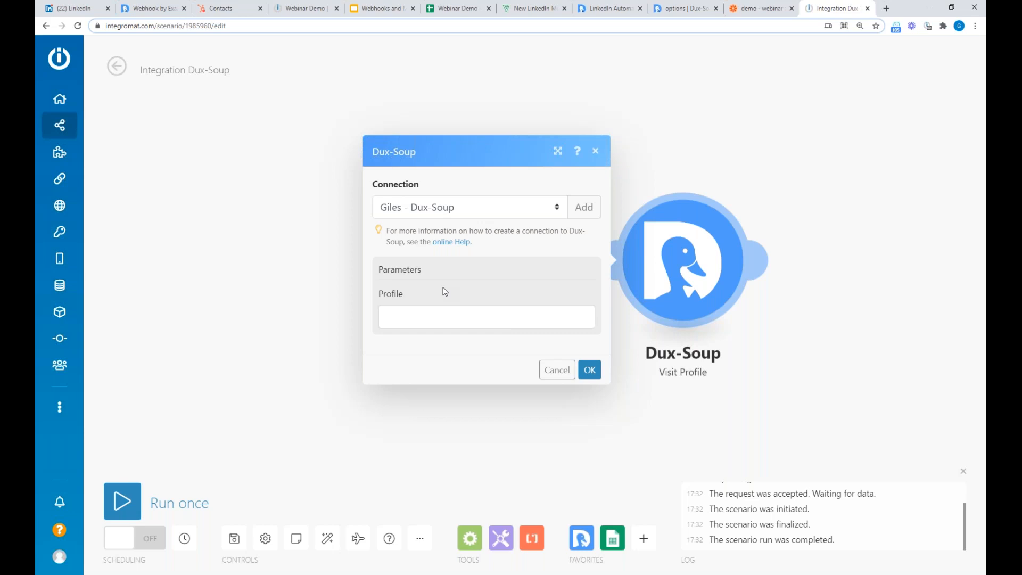
click(480, 322)
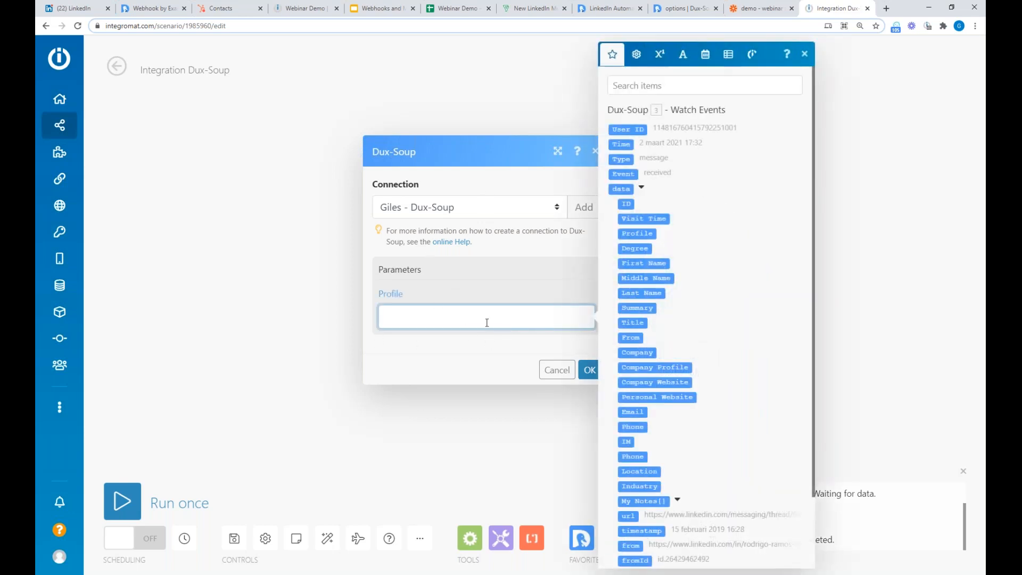
scroll(708, 407, down, 2)
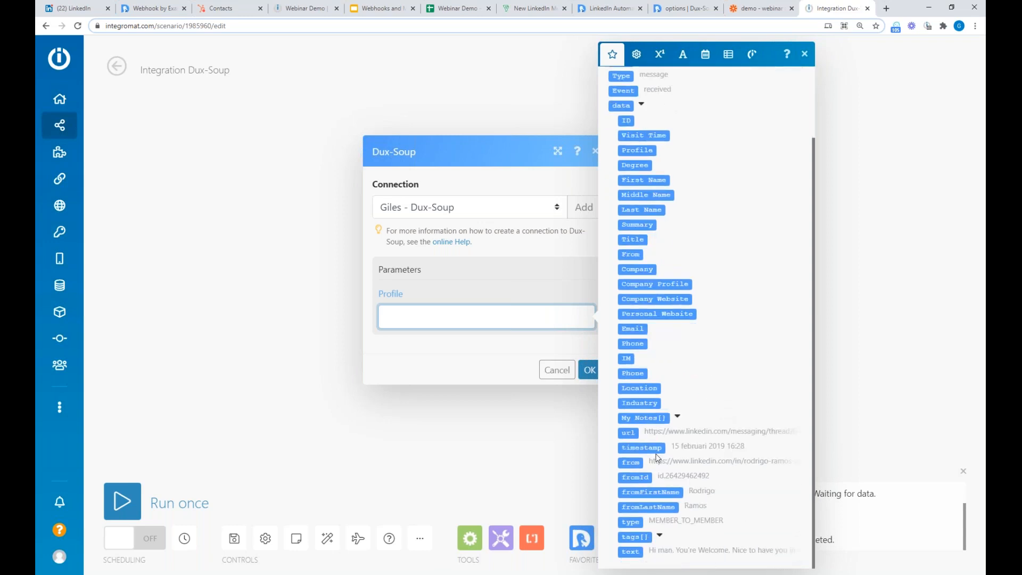
click(631, 462)
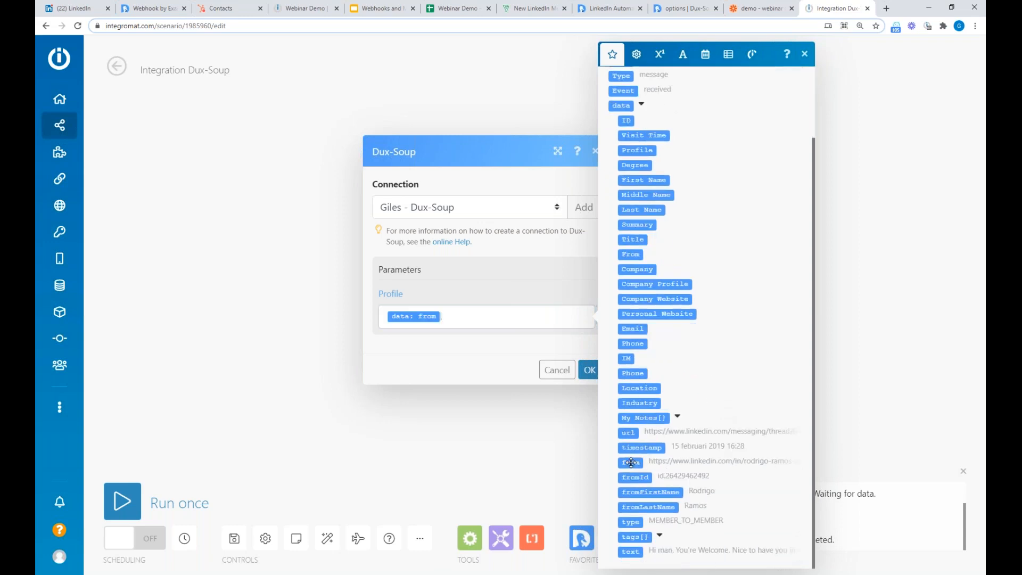
click(588, 371)
Step: Reposition the two modules and add a filter between them requiring data: type to be equal to MEMBER_TO_MEMBER
drag(455, 272, 336, 285)
drag(644, 292, 502, 310)
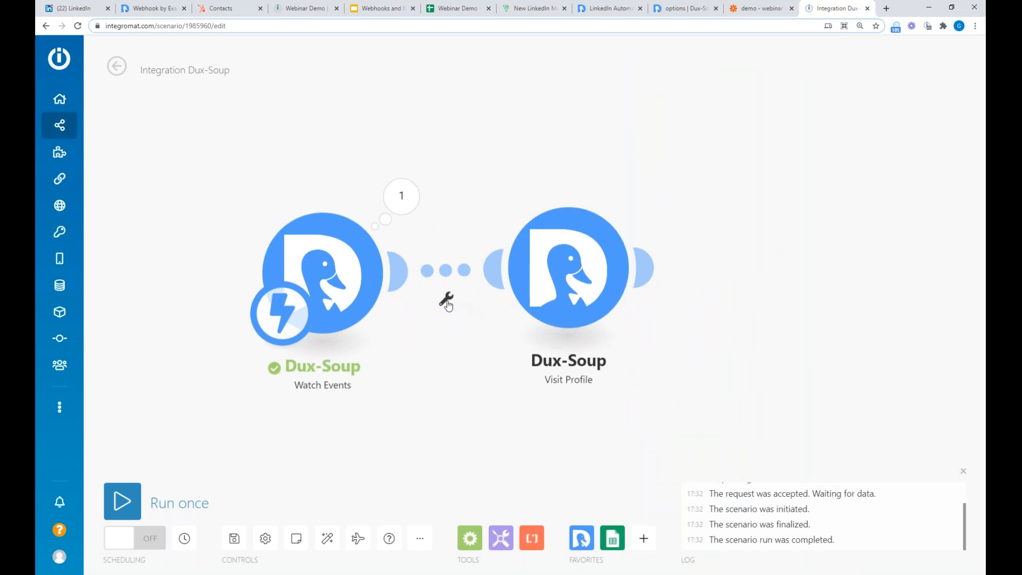
click(447, 301)
click(495, 308)
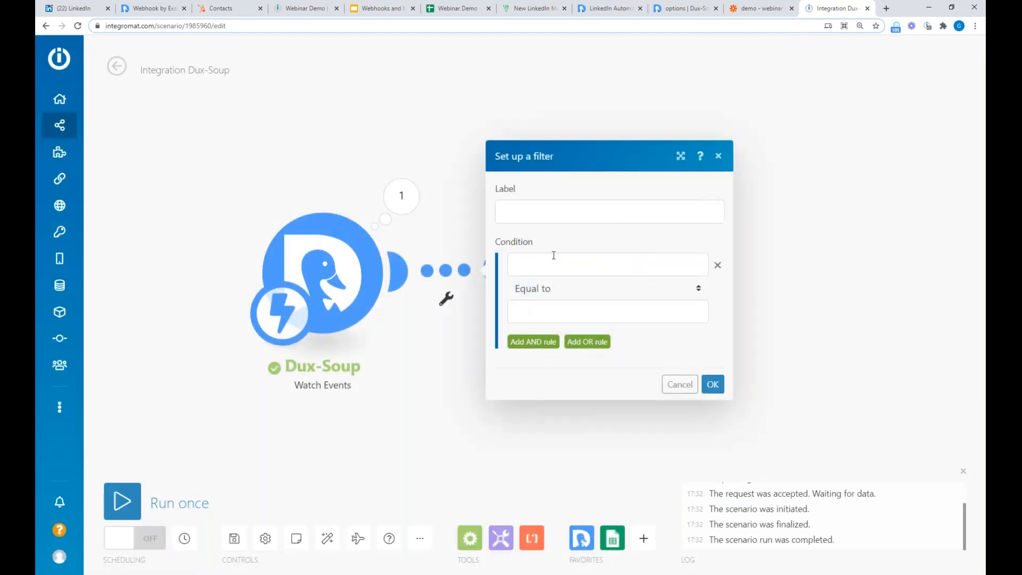
click(543, 265)
scroll(835, 417, down, 2)
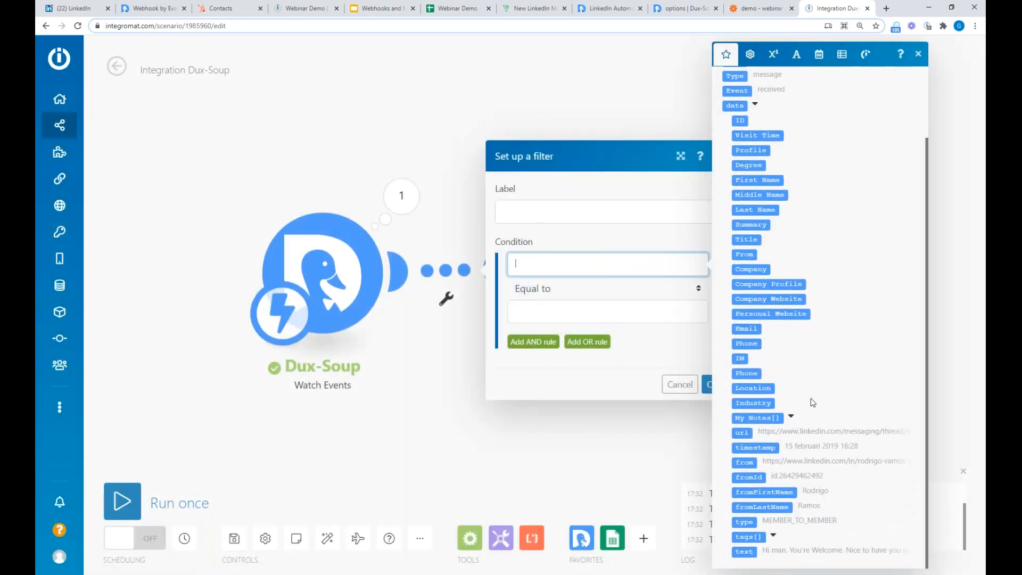
click(743, 522)
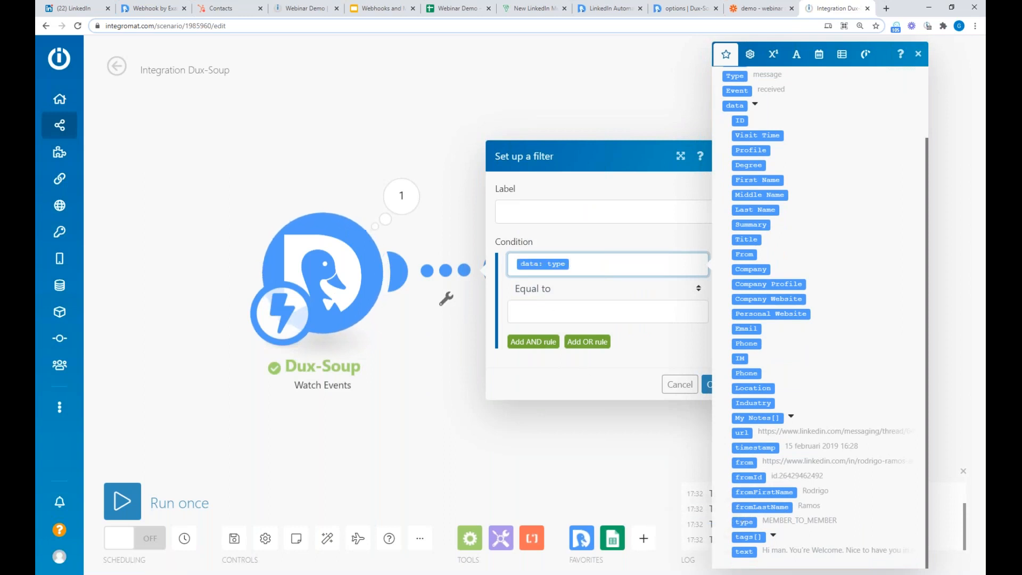
click(556, 312)
text(MEMBER_TO_MEMBER)
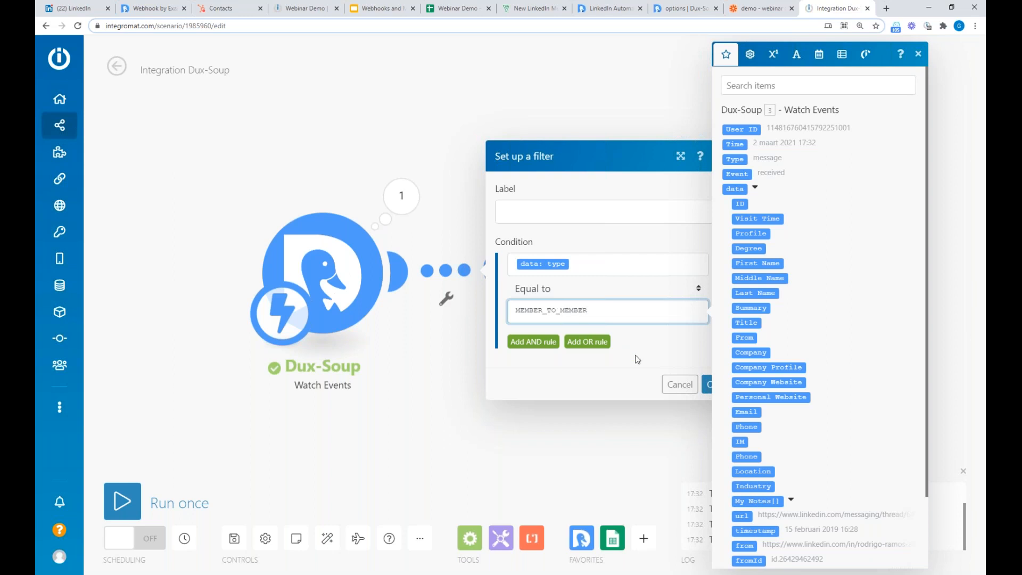
click(707, 385)
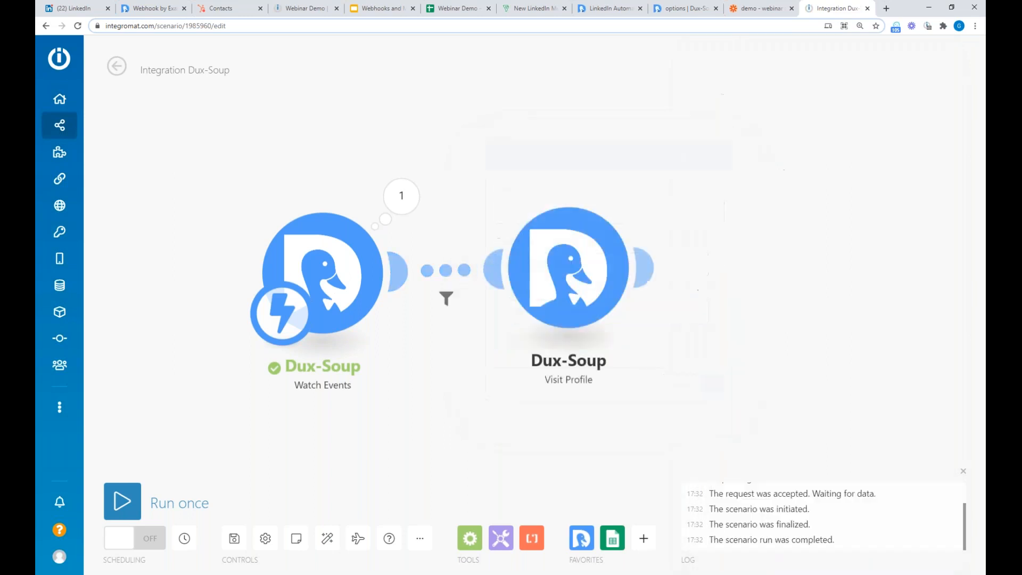
Step: Browse the HubSpot CRM actions available for a further module after Visit Profile, down to the engagement and timeline event actions
click(594, 281)
click(869, 379)
click(650, 272)
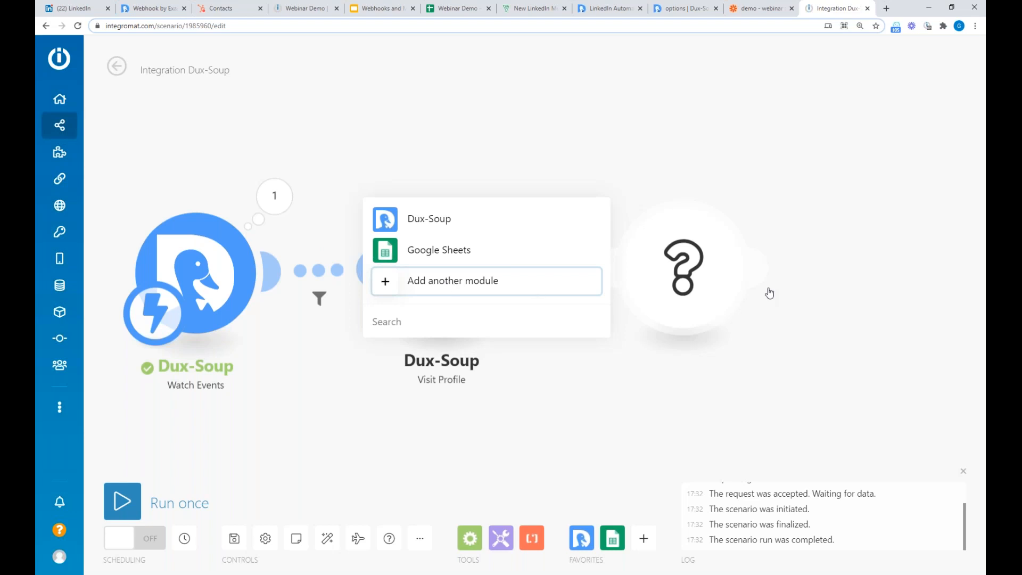
click(702, 285)
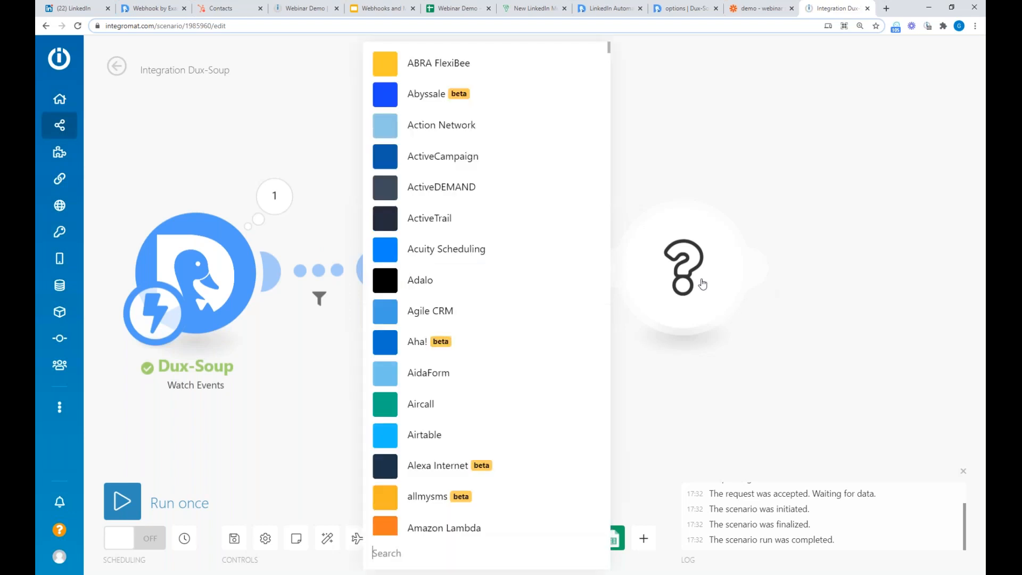
click(413, 553)
text(hub)
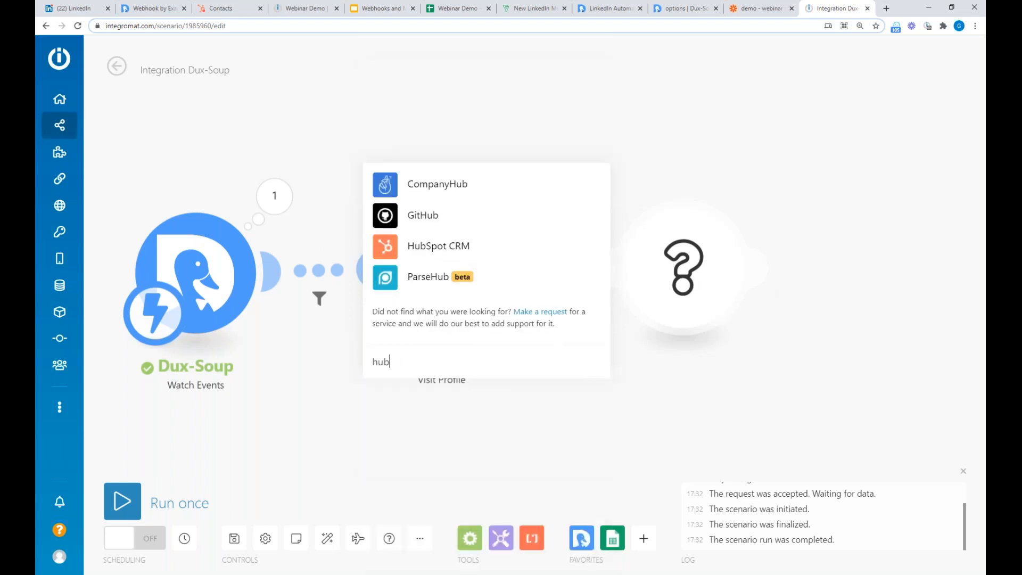
click(426, 245)
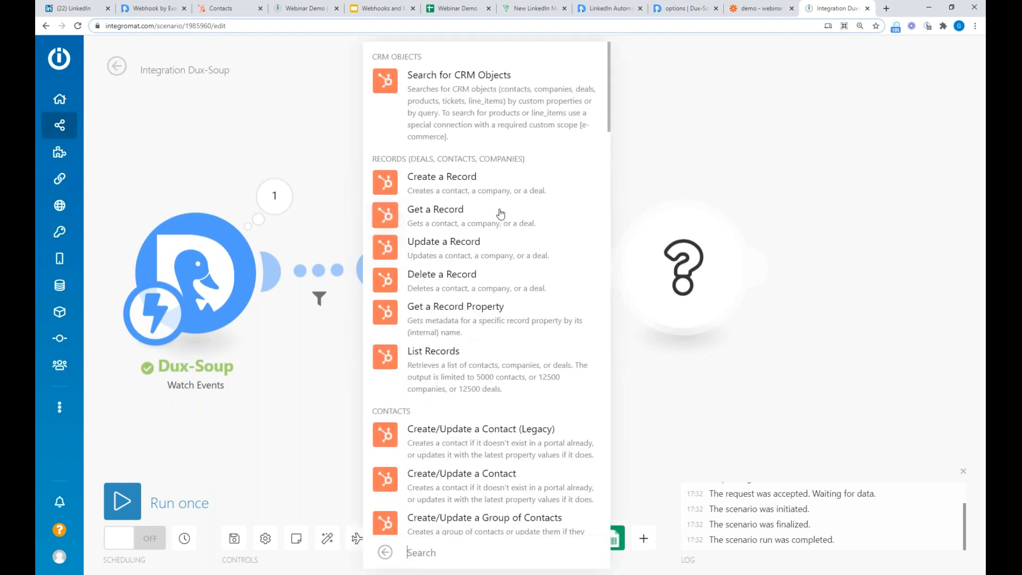
scroll(447, 279, down, 7)
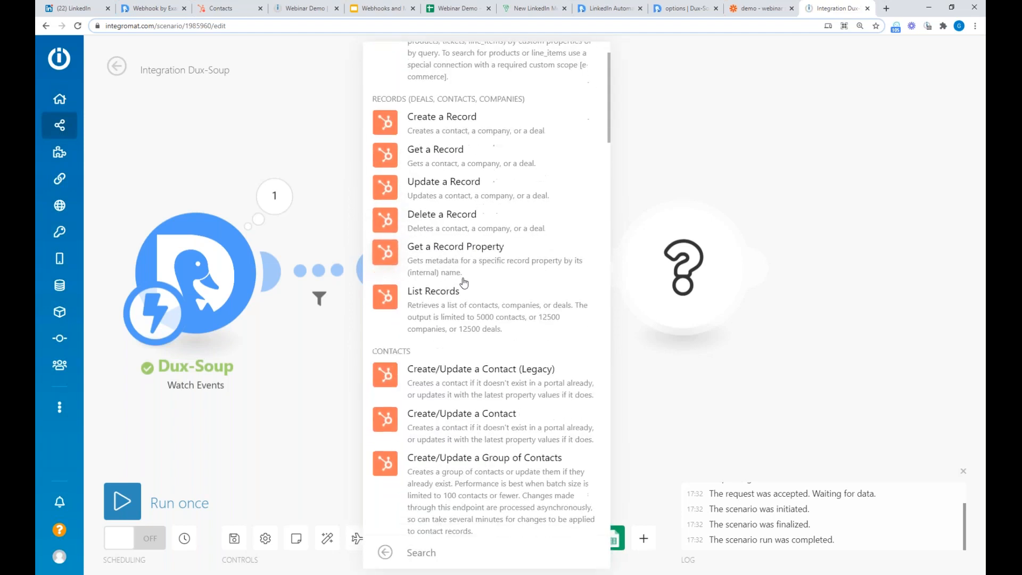
scroll(500, 300, down, 4)
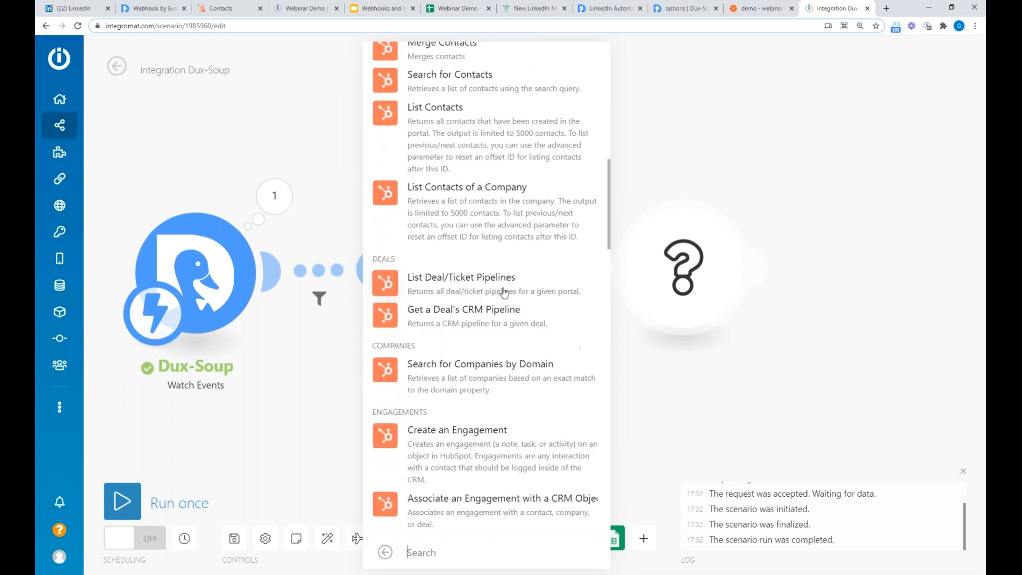
scroll(479, 319, down, 3)
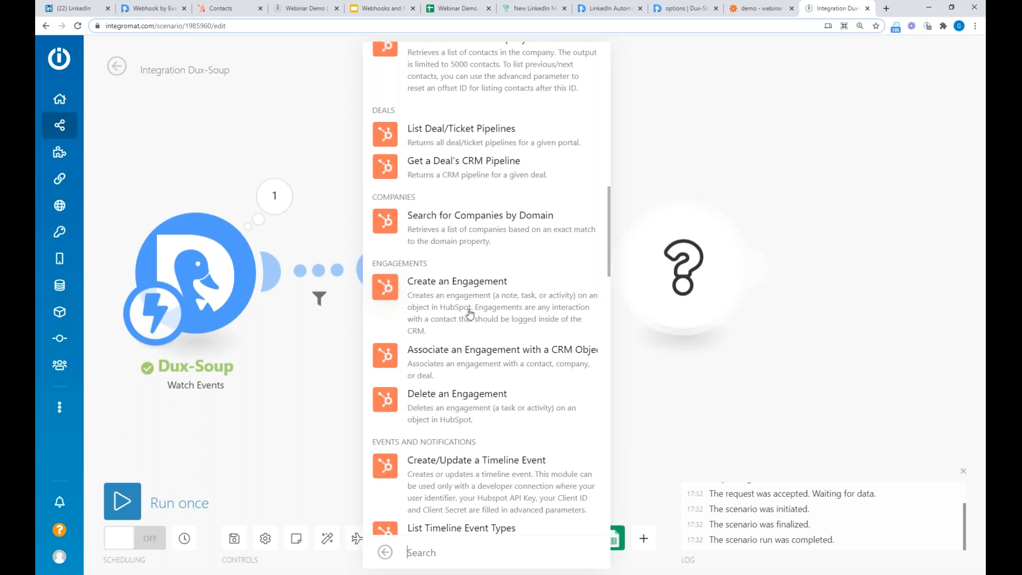
click(814, 416)
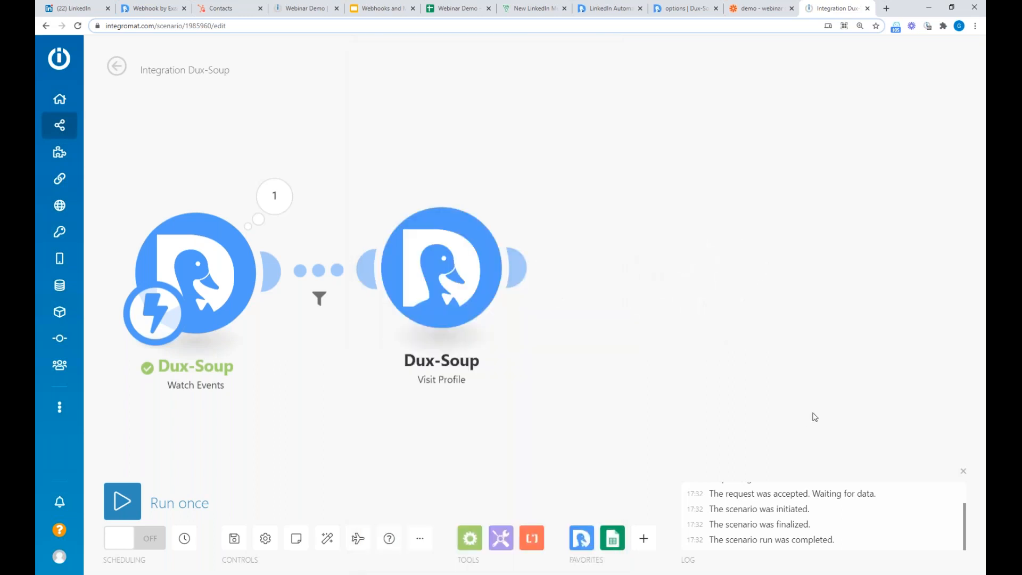
Step: Examine the trigger's webhook settings and the Data ID entries in the Webinar Demo - Messaging spreadsheet, leaving the scenario as it is
click(217, 272)
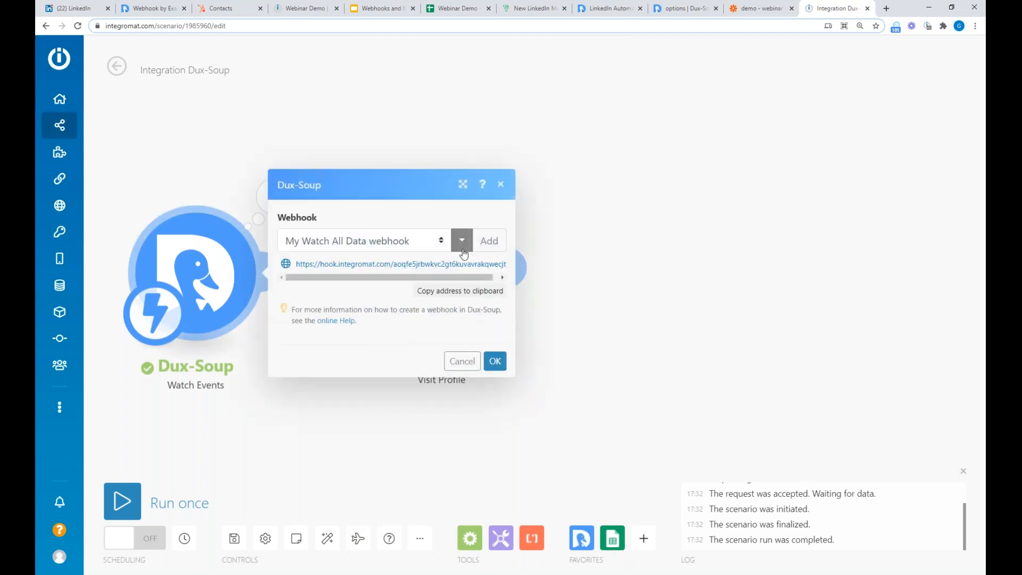
click(457, 8)
click(90, 150)
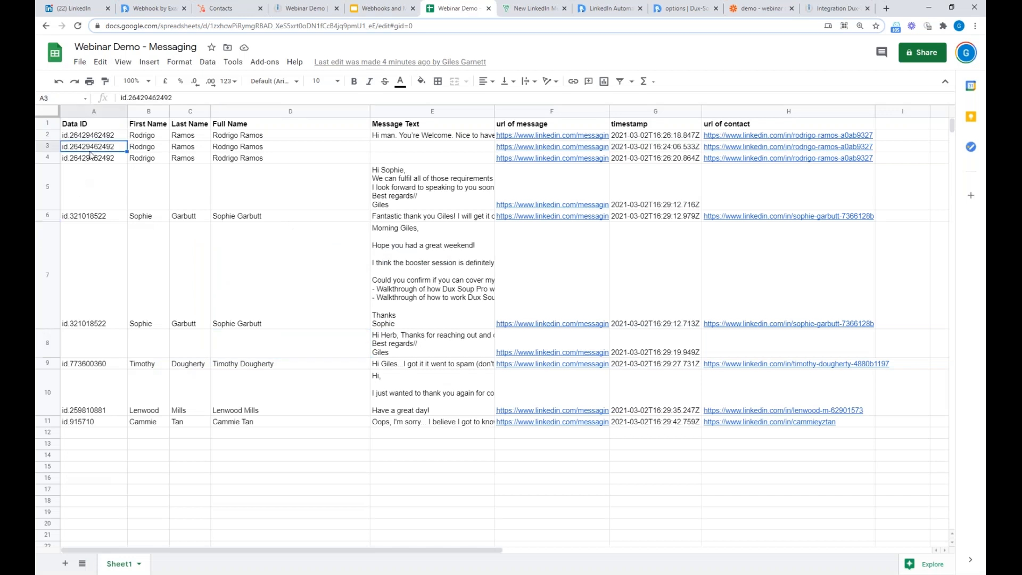
click(86, 214)
click(80, 327)
click(82, 366)
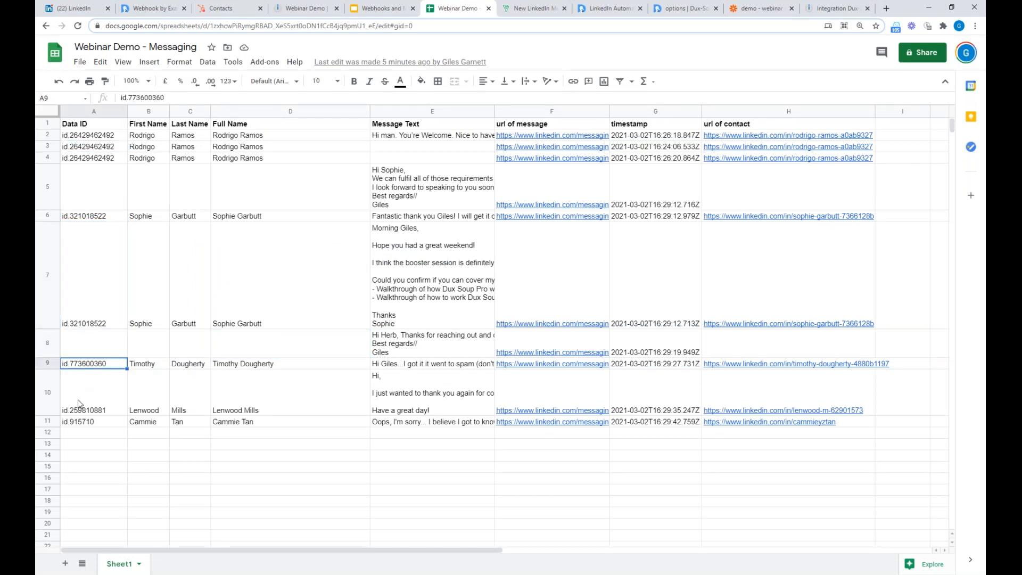
click(80, 413)
click(81, 424)
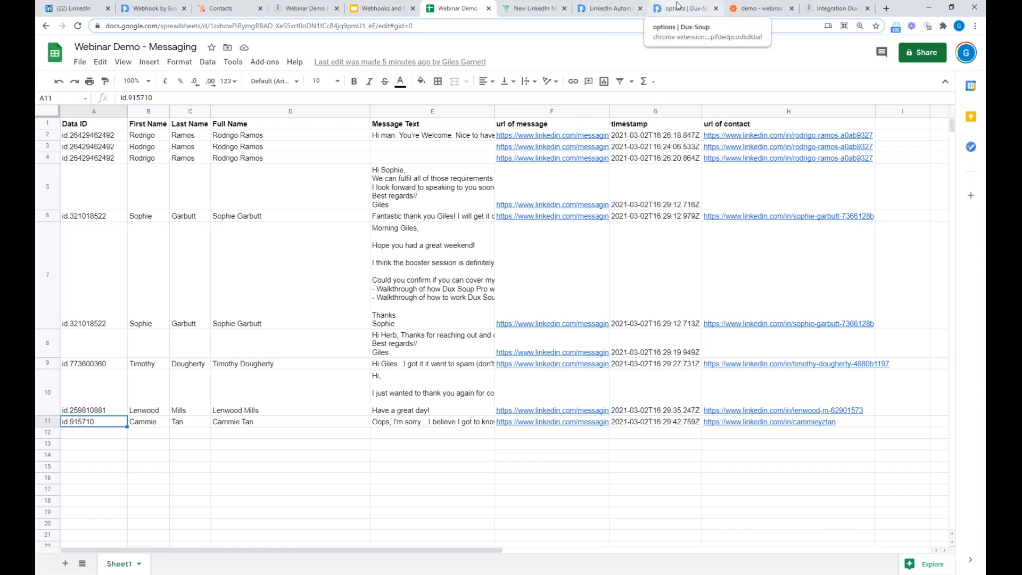
click(839, 10)
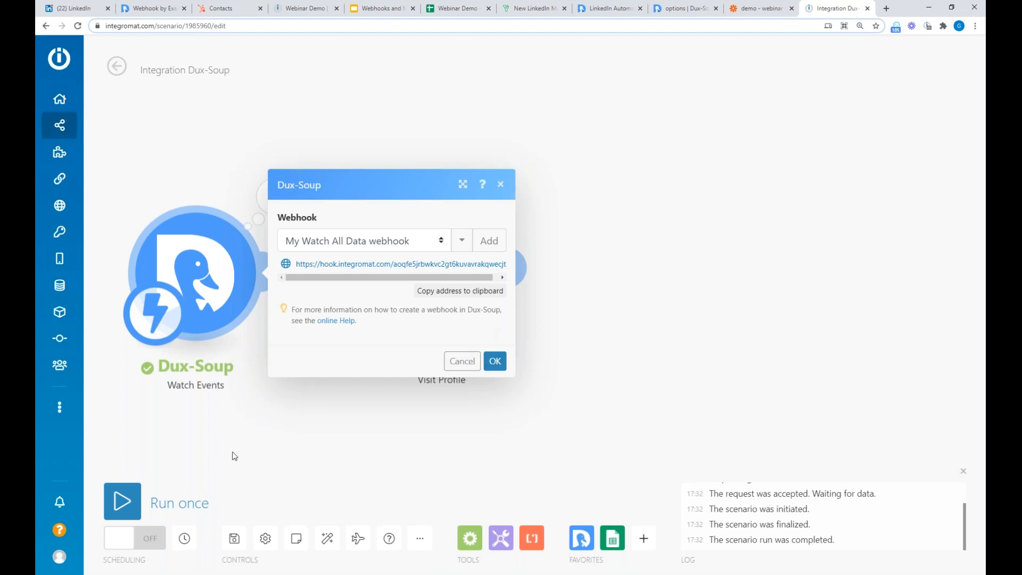
click(229, 425)
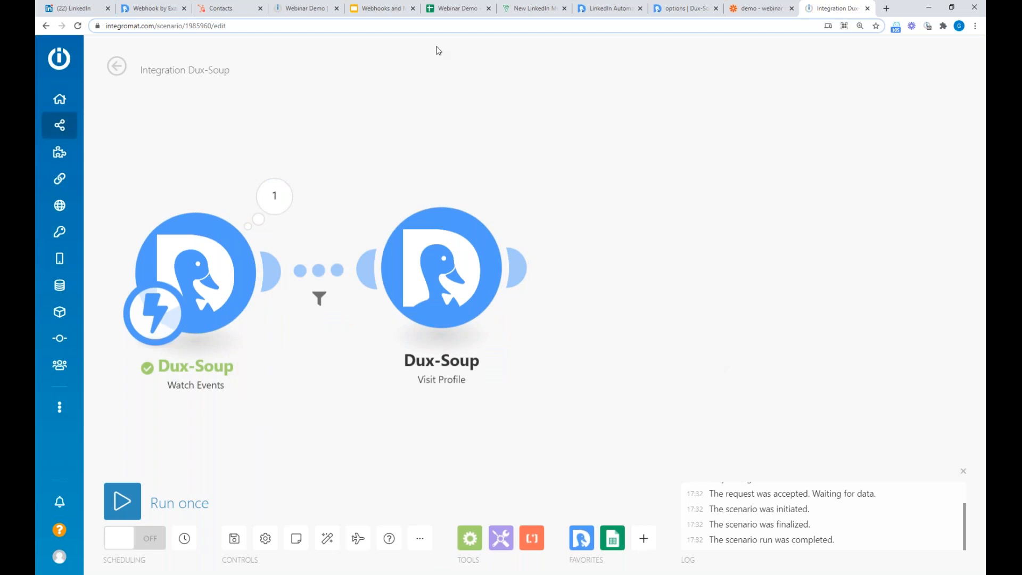
Step: Switch to the Webhooks and Messages presentation in Google Slides and present it full screen from the Demo slide
click(375, 10)
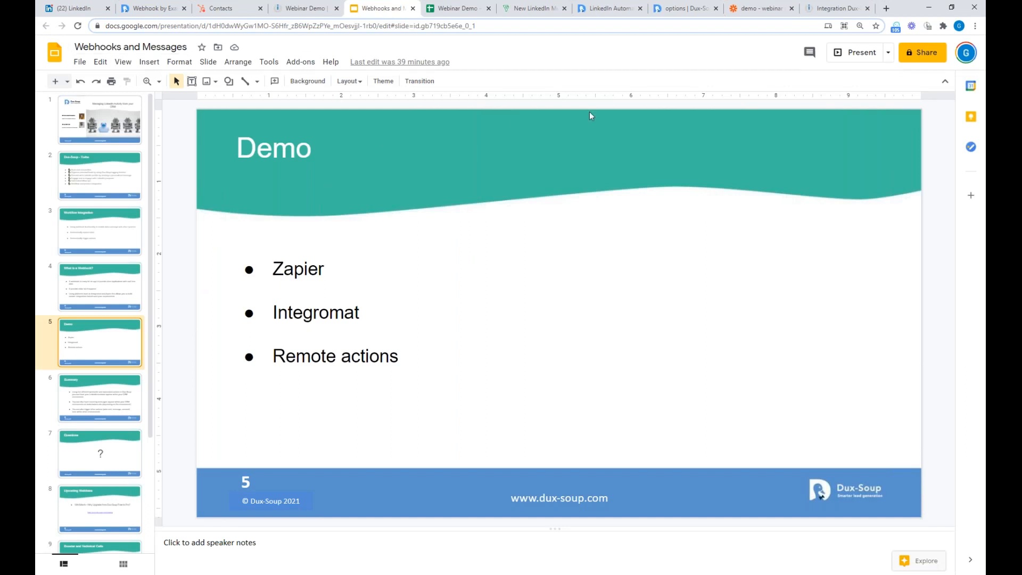
click(855, 54)
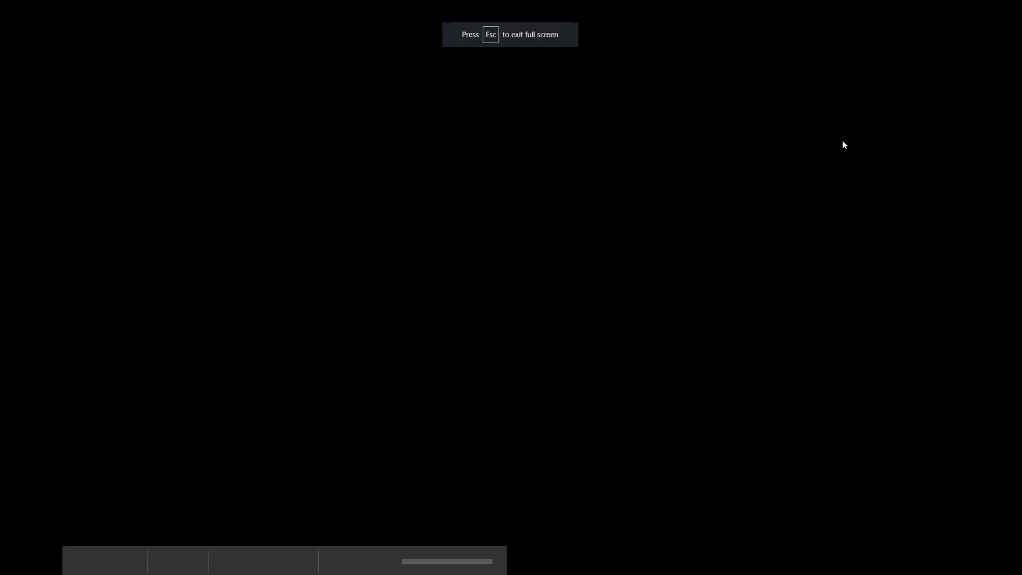
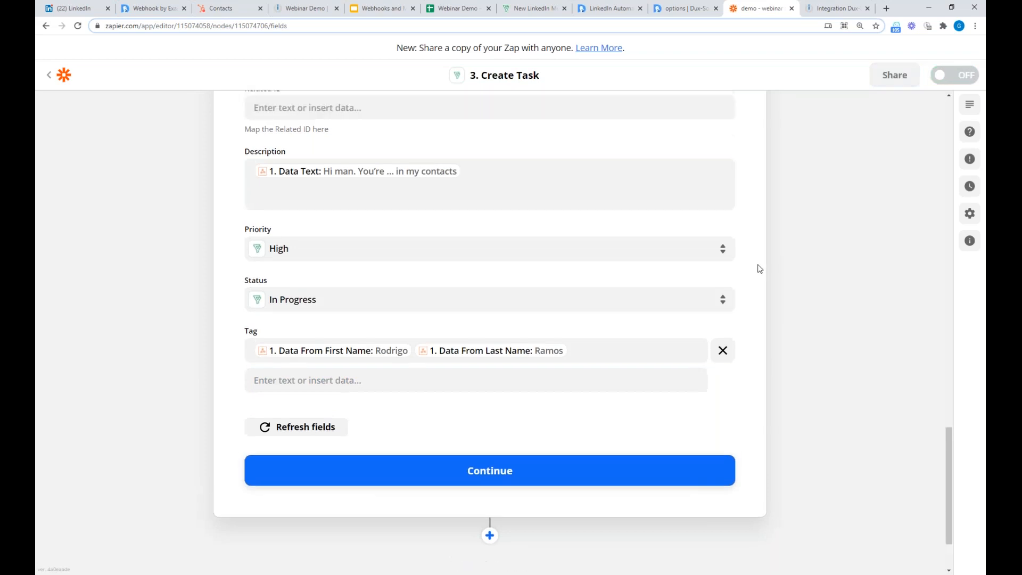
Step: Append the Catch Hook's Data From value to the Zapier Create Task description and retest the action
click(567, 390)
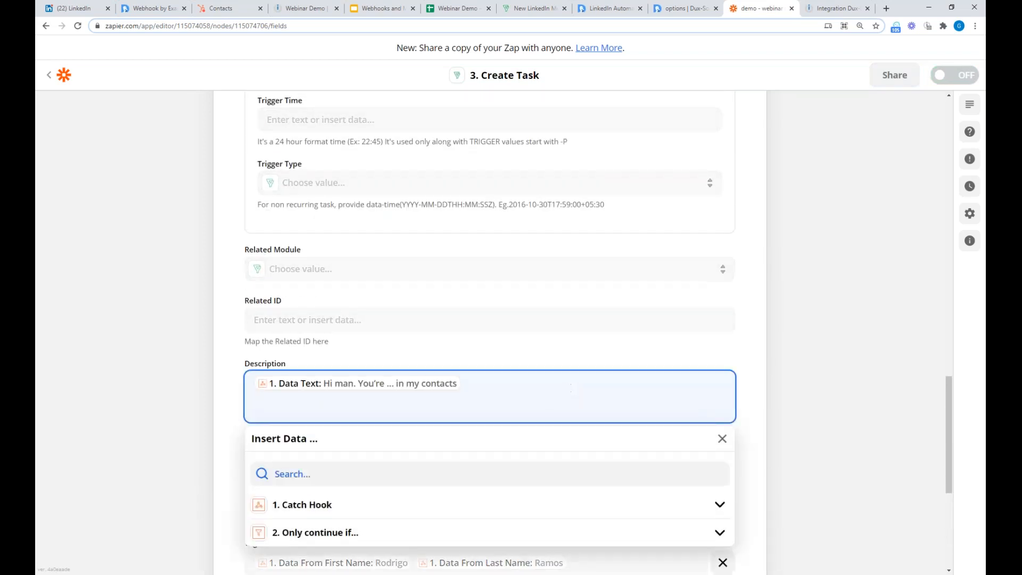
scroll(772, 281, down, 3)
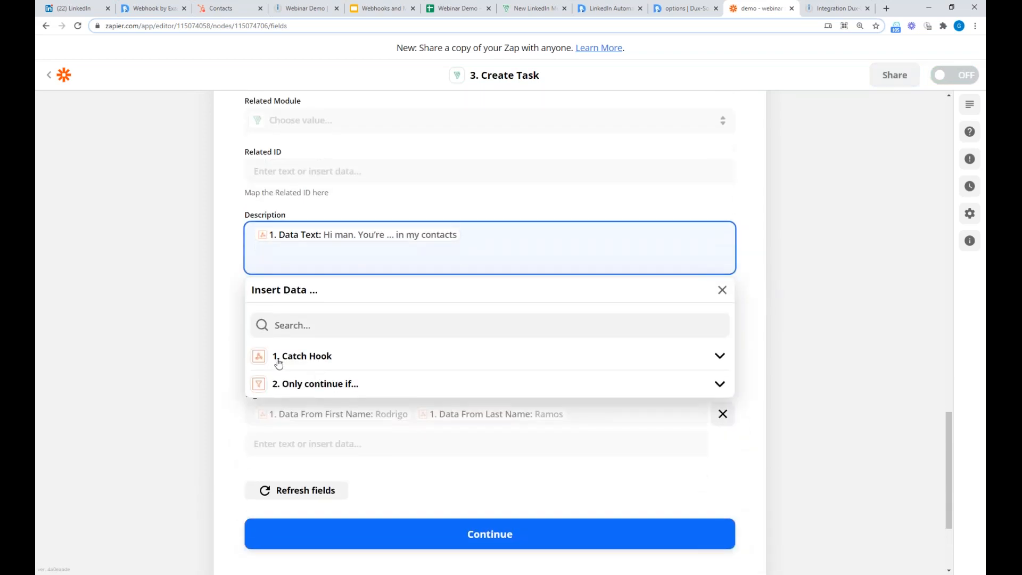
click(268, 354)
click(322, 452)
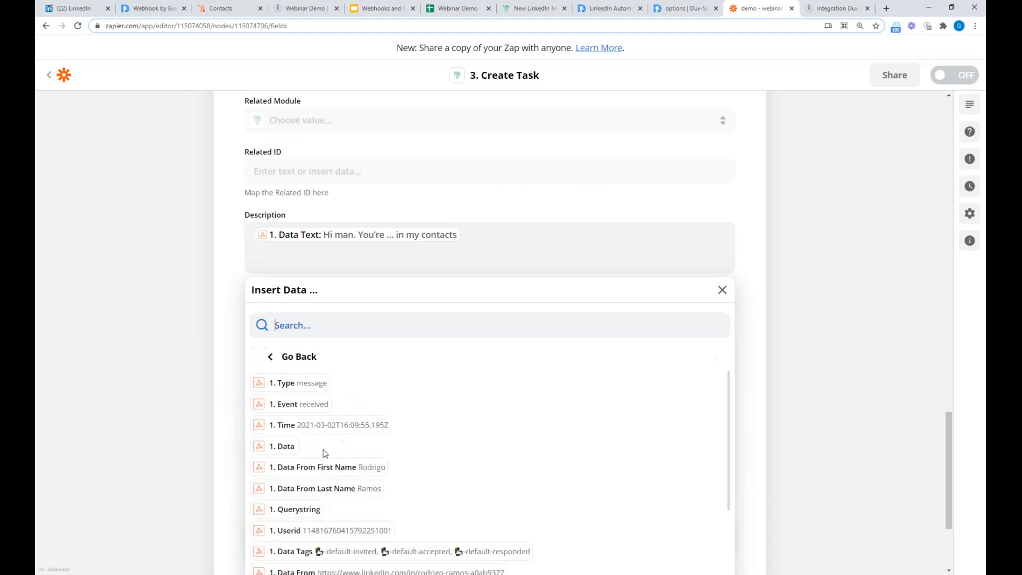
scroll(431, 417, down, 2)
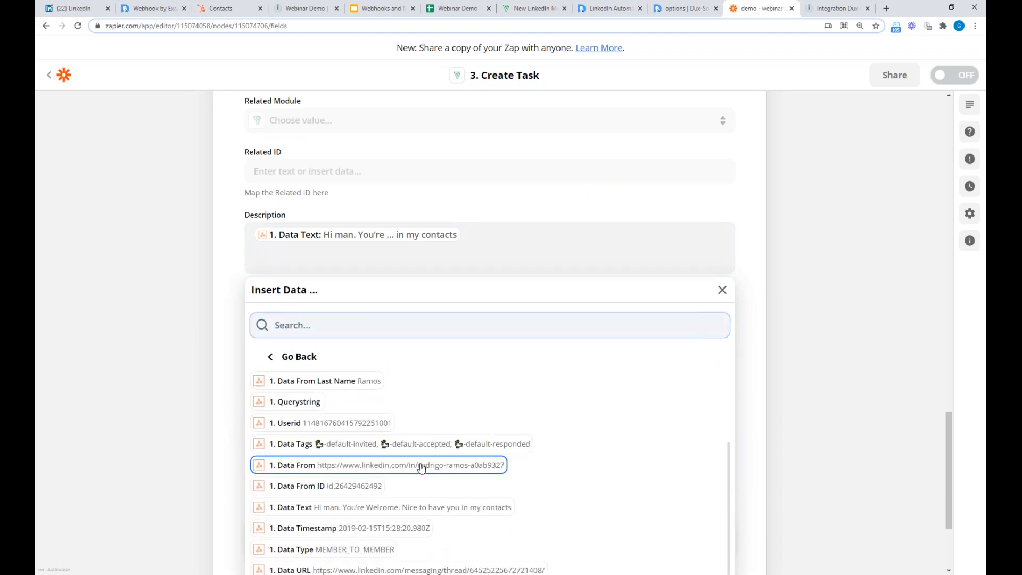
click(421, 466)
click(755, 254)
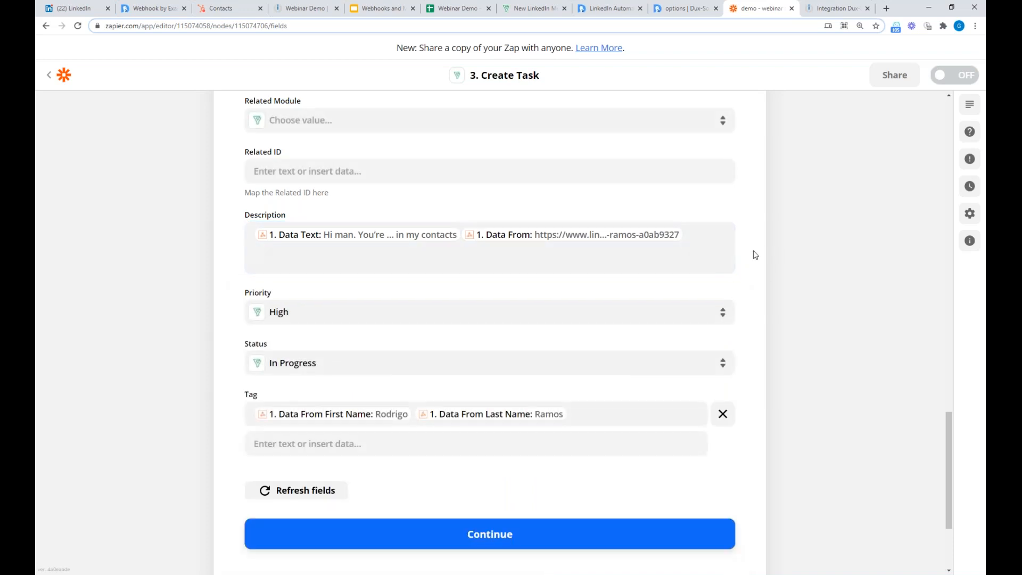
click(541, 539)
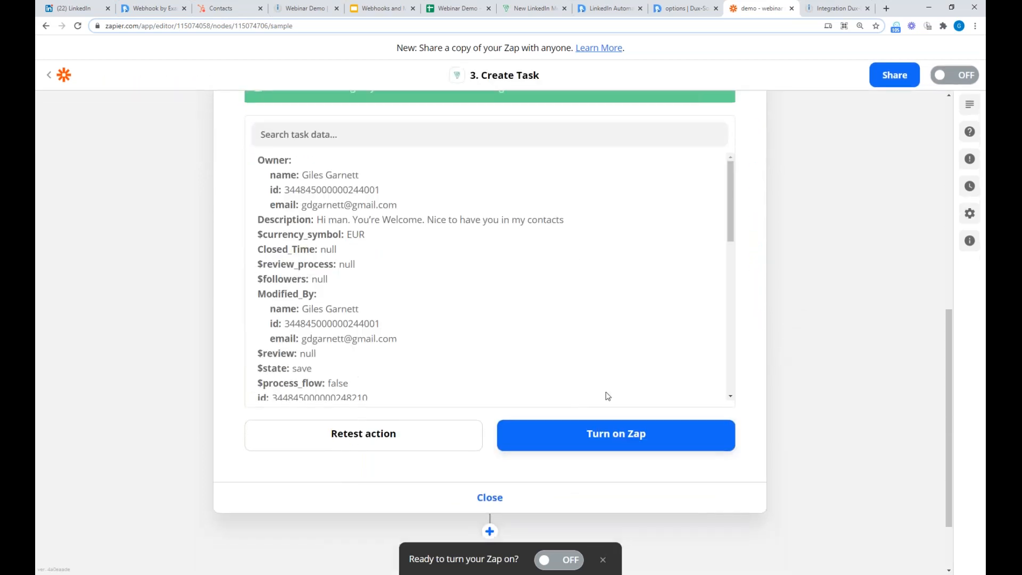
click(390, 441)
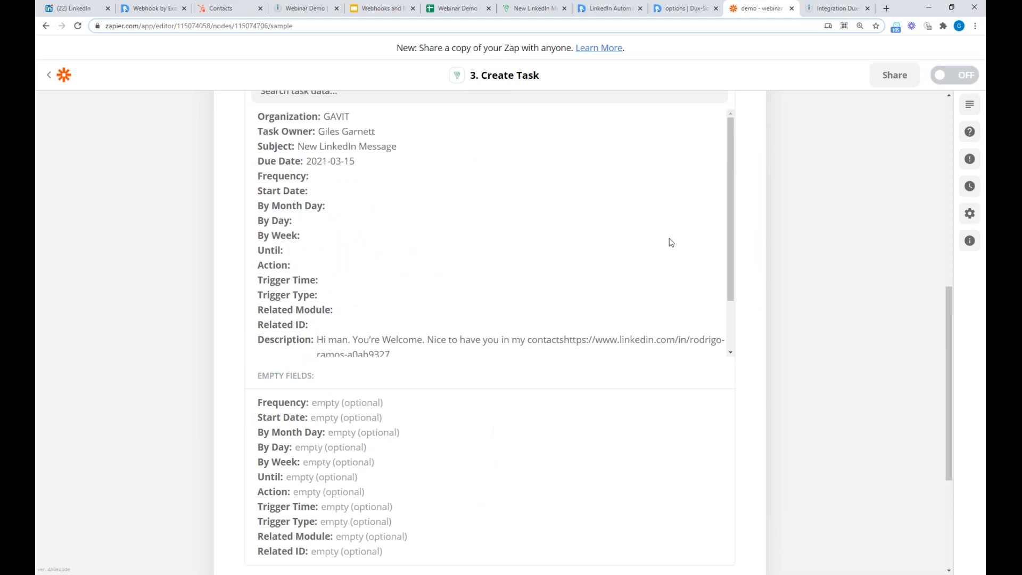
Step: Switch to Bigin, reload it and open the first New LinkedIn Message task from the task list
click(519, 11)
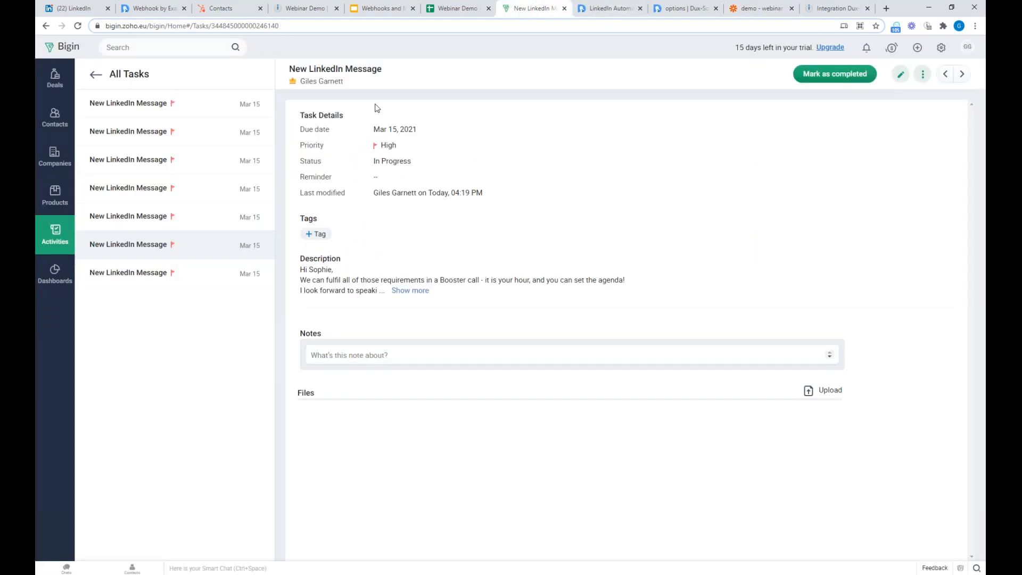
click(77, 26)
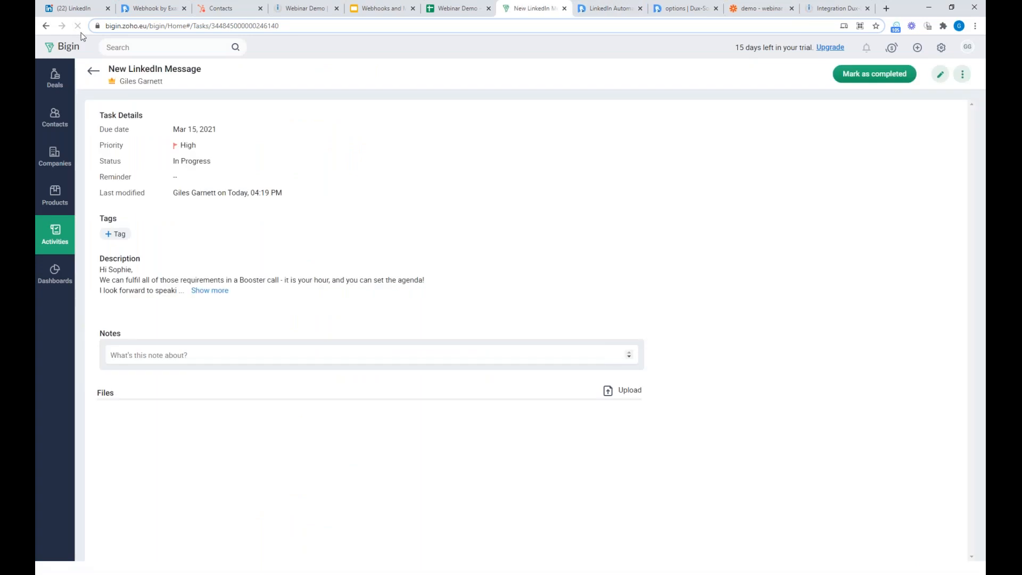
click(54, 237)
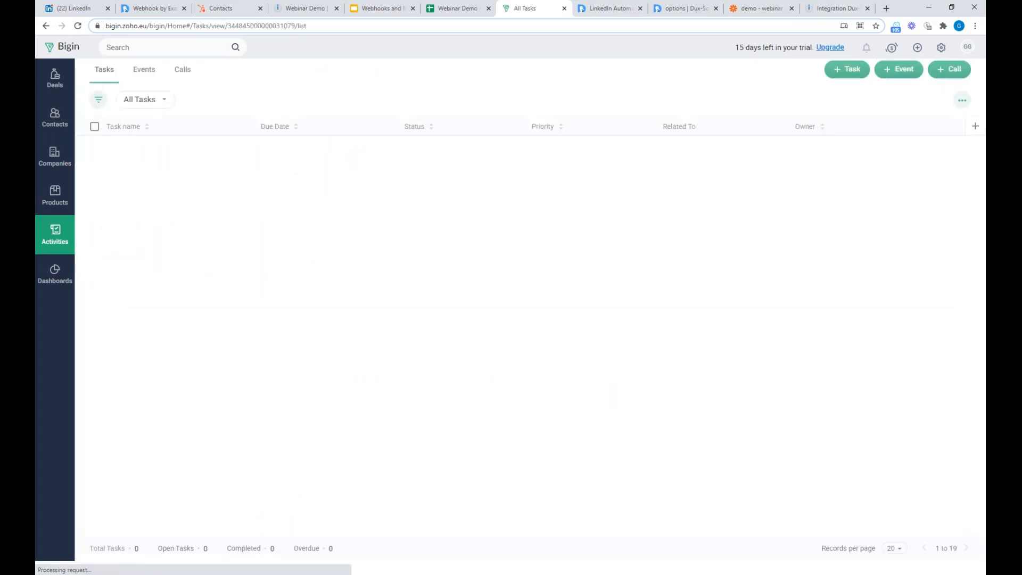
click(176, 151)
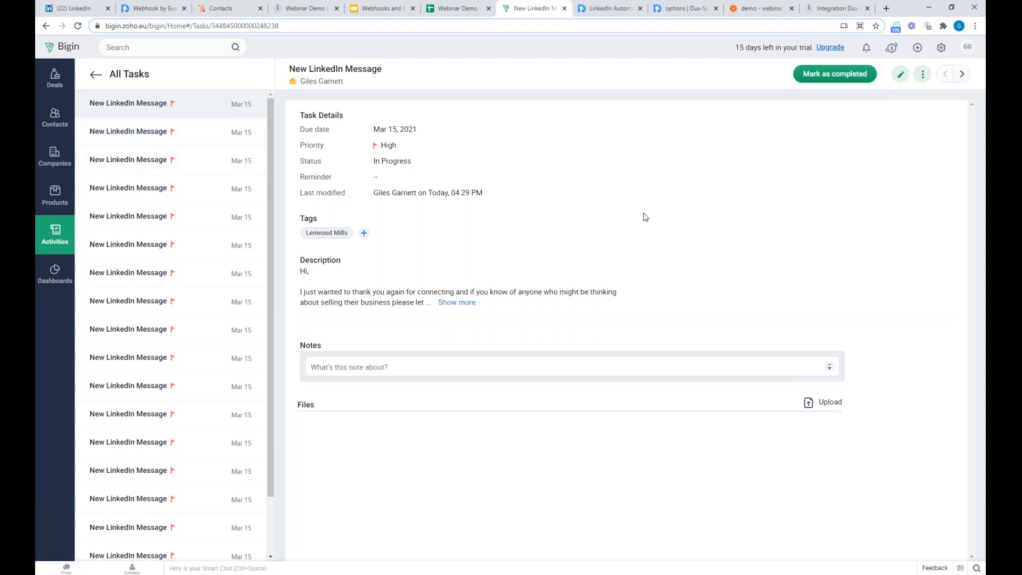
Step: Examine the tags and descriptions of the first, second and last New LinkedIn Message tasks
click(443, 304)
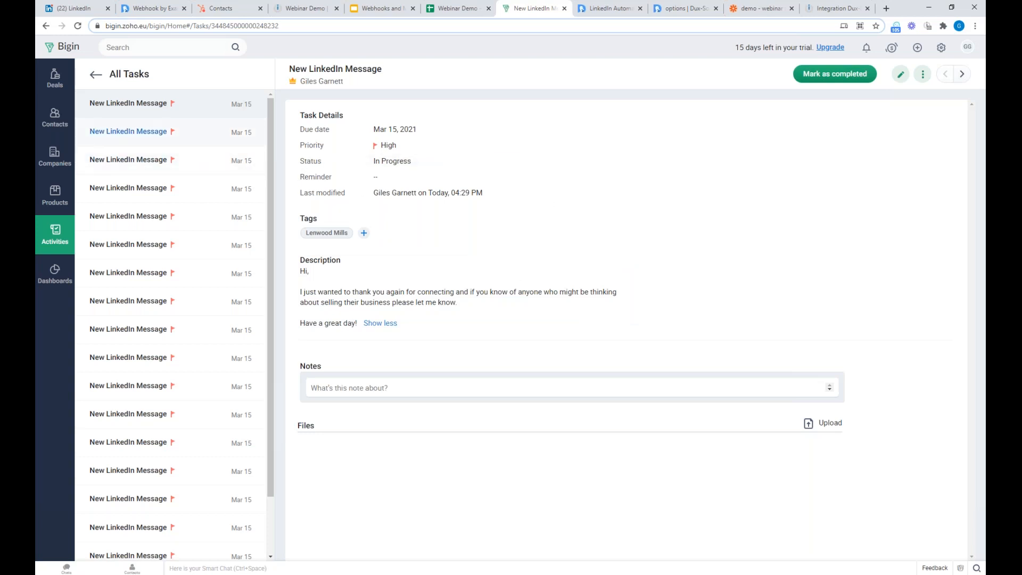
click(128, 132)
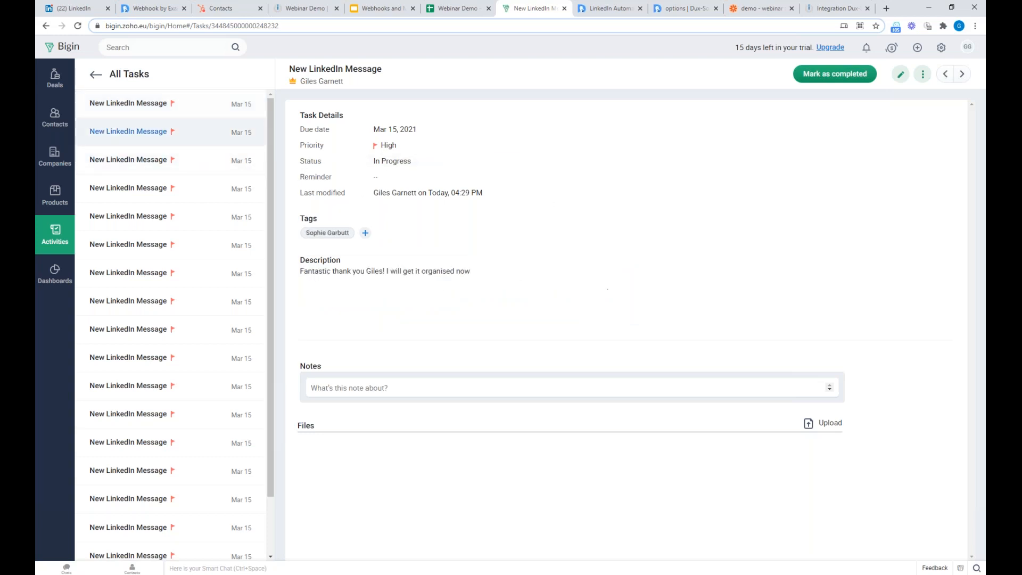
click(173, 108)
scroll(267, 143, down, 3)
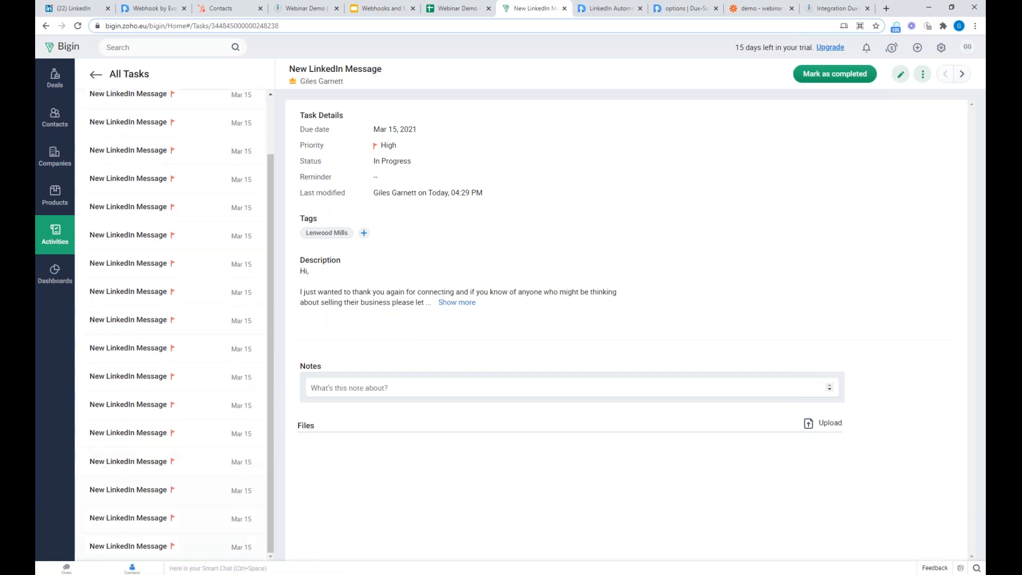
click(137, 546)
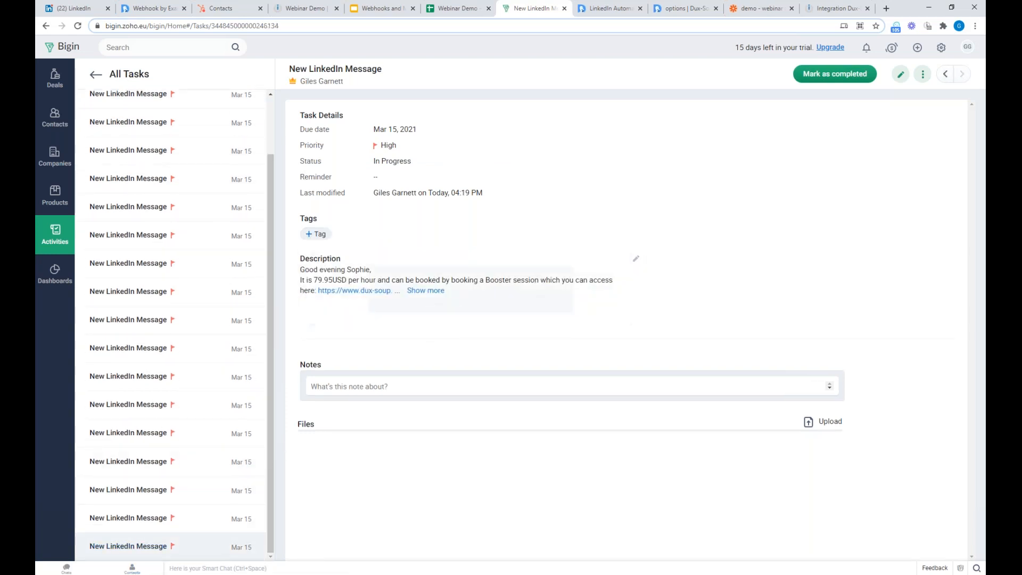
scroll(165, 171, up, 3)
click(133, 103)
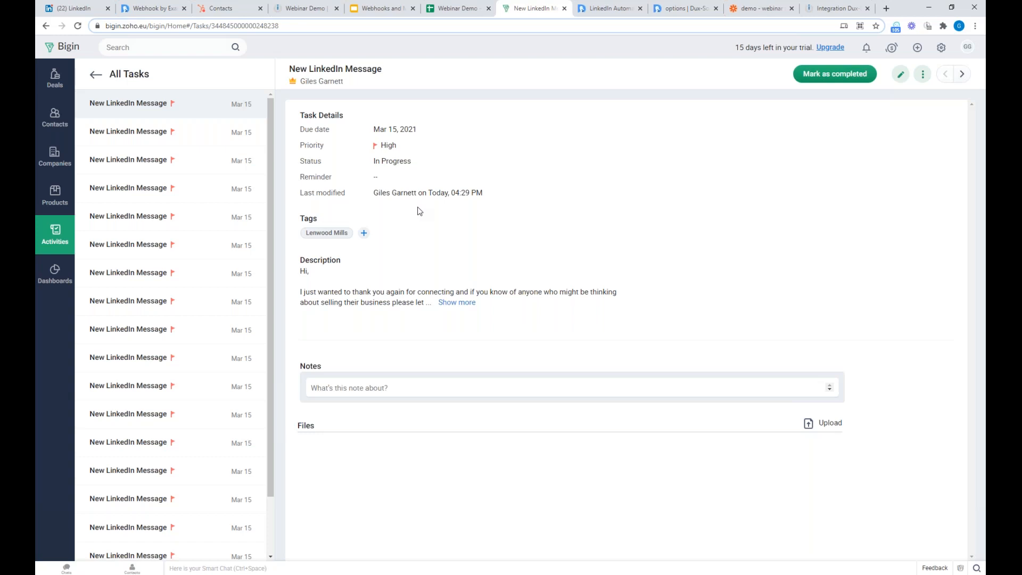
Step: Switch to Zapier, leave the demo - webinar messages to BIGIN / Zoho CRM Zap and create a new Zap
click(761, 9)
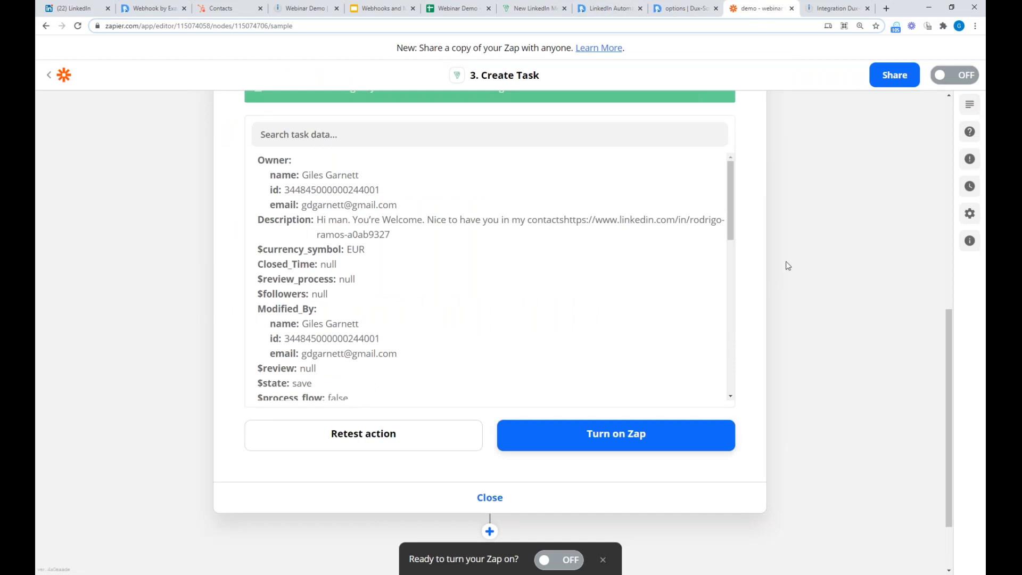
scroll(788, 263, up, 10)
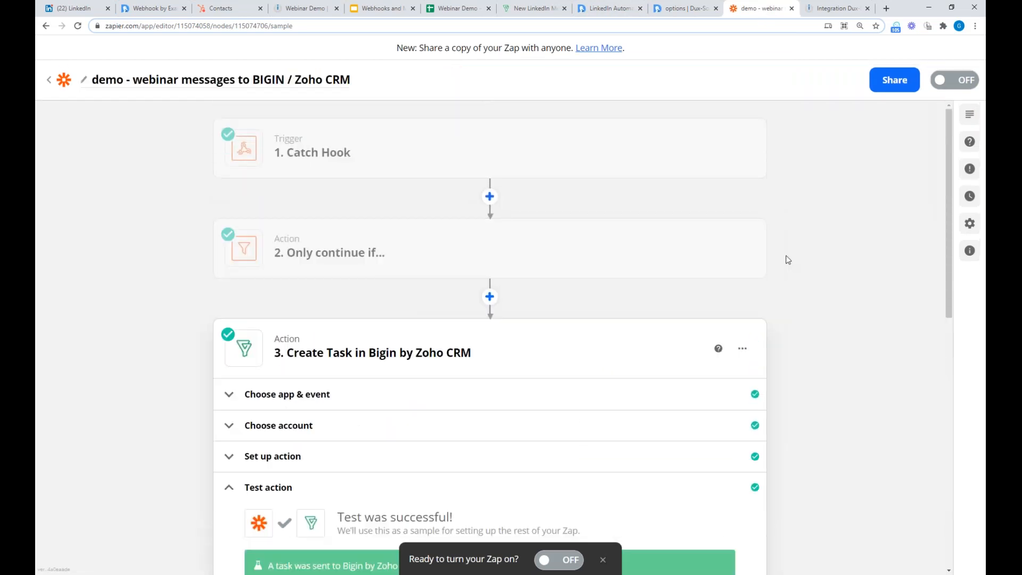
click(51, 82)
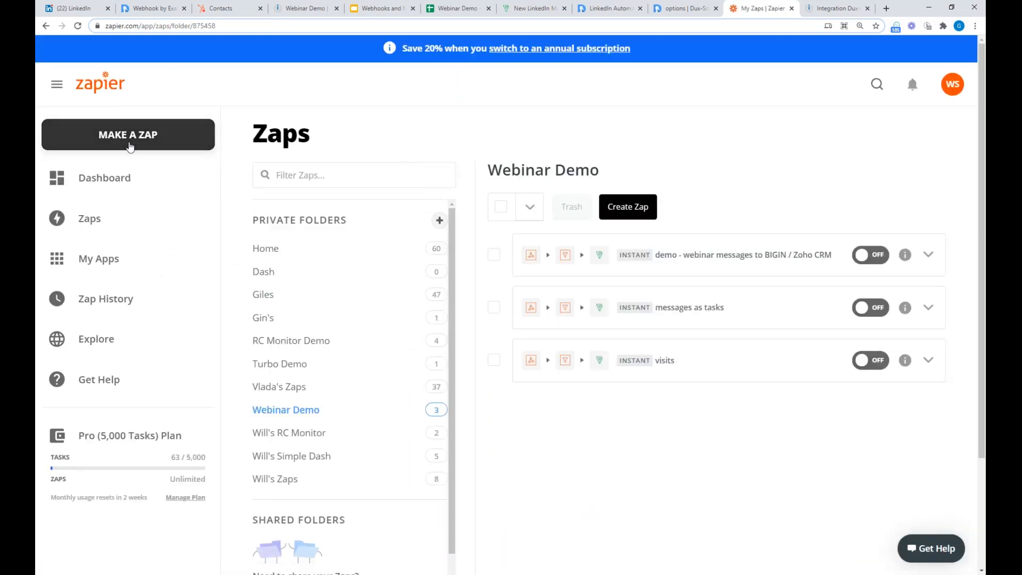
click(130, 144)
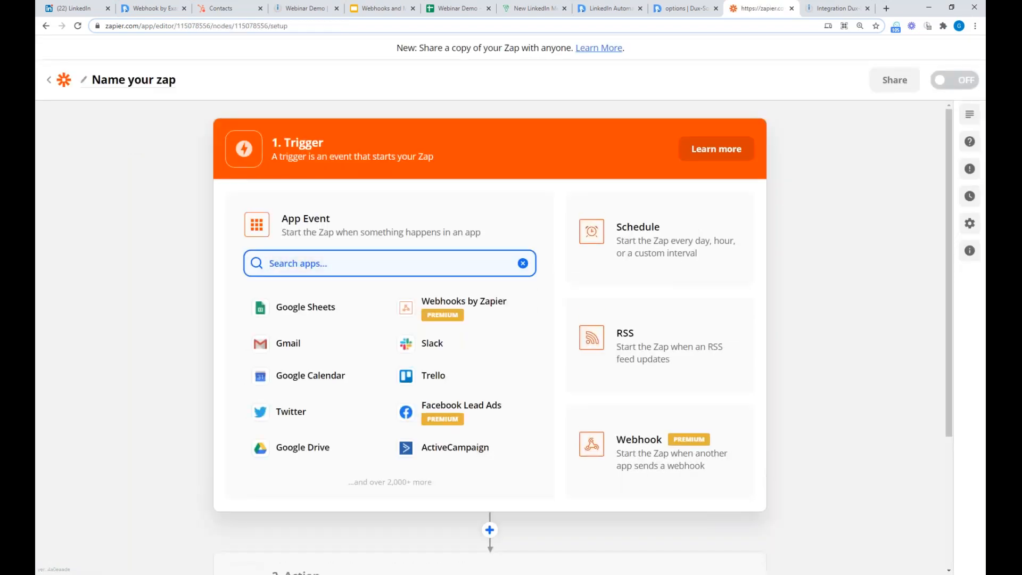
Step: Set the Zap's trigger to Webhooks by Zapier with the Catch Hook event and proceed to the trigger setup
text(web)
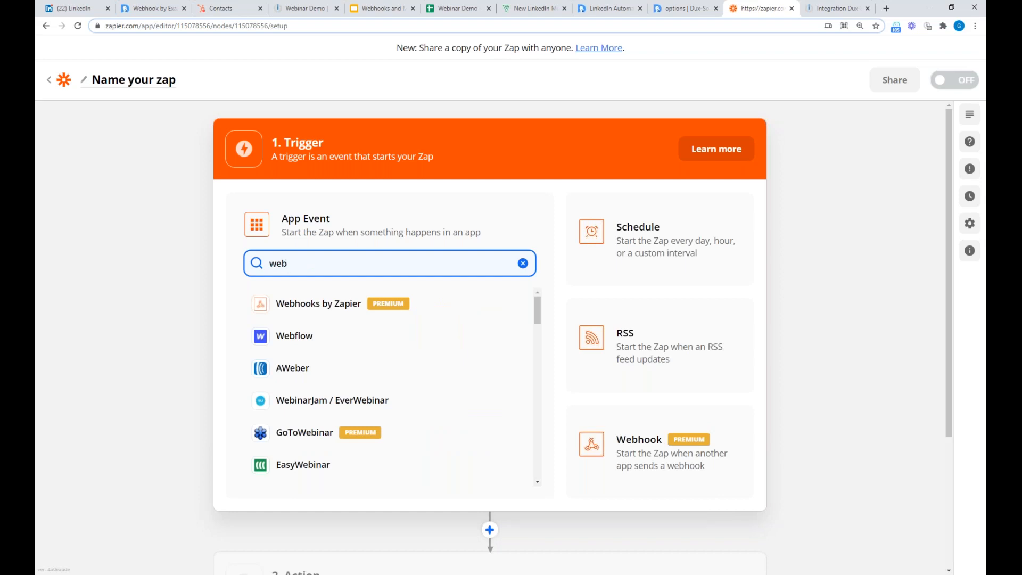
click(298, 304)
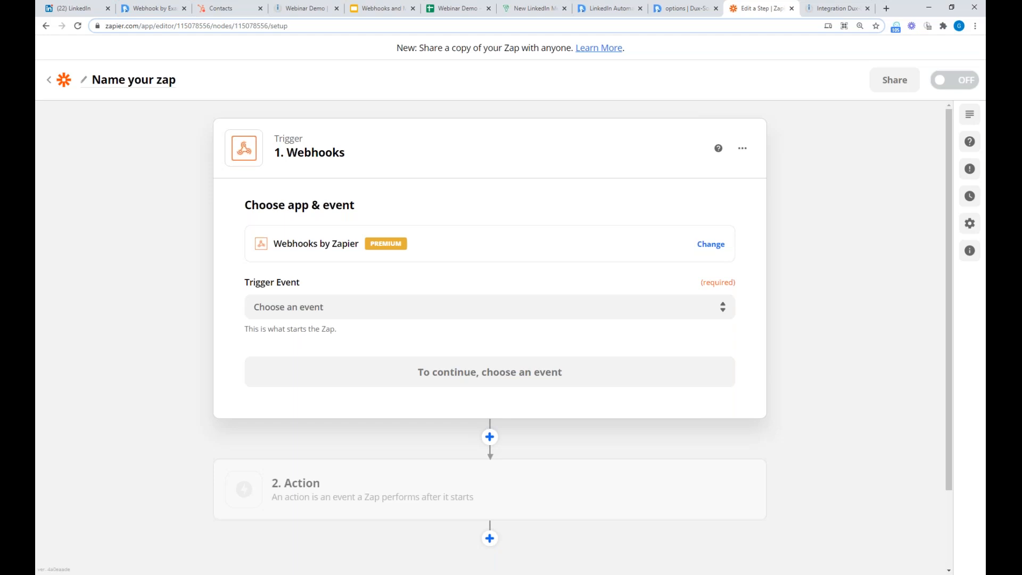
click(369, 308)
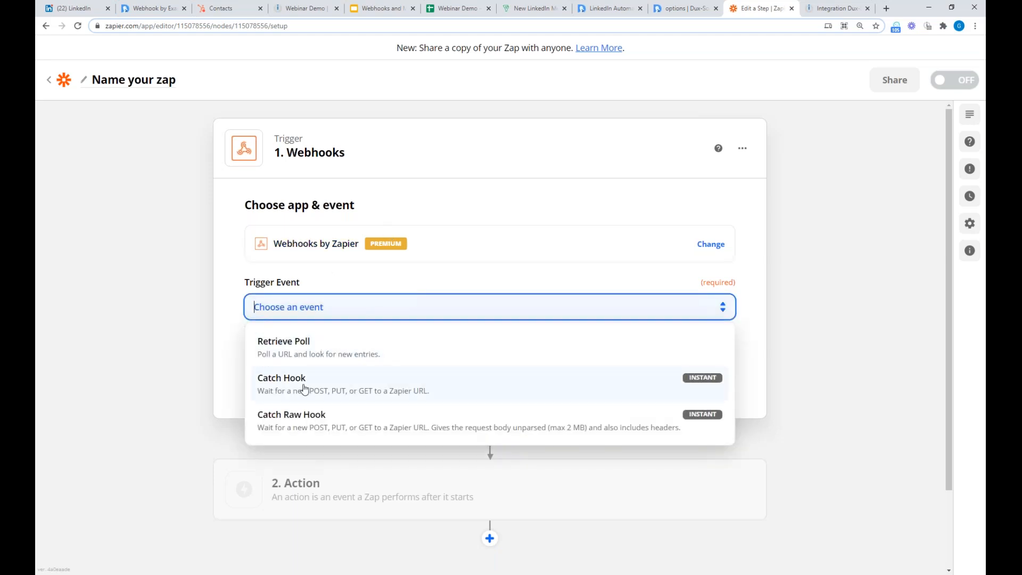
click(304, 389)
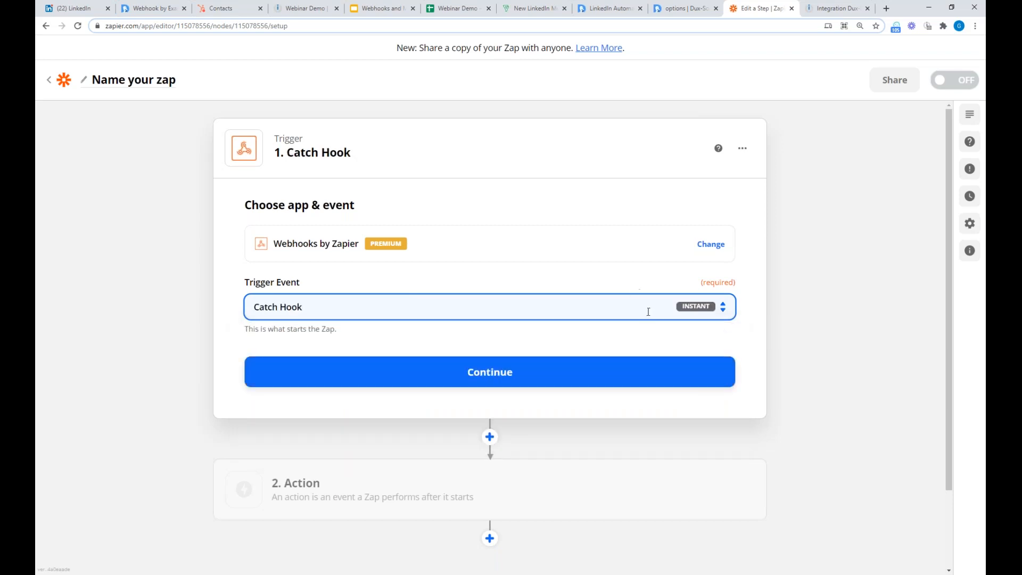
click(462, 375)
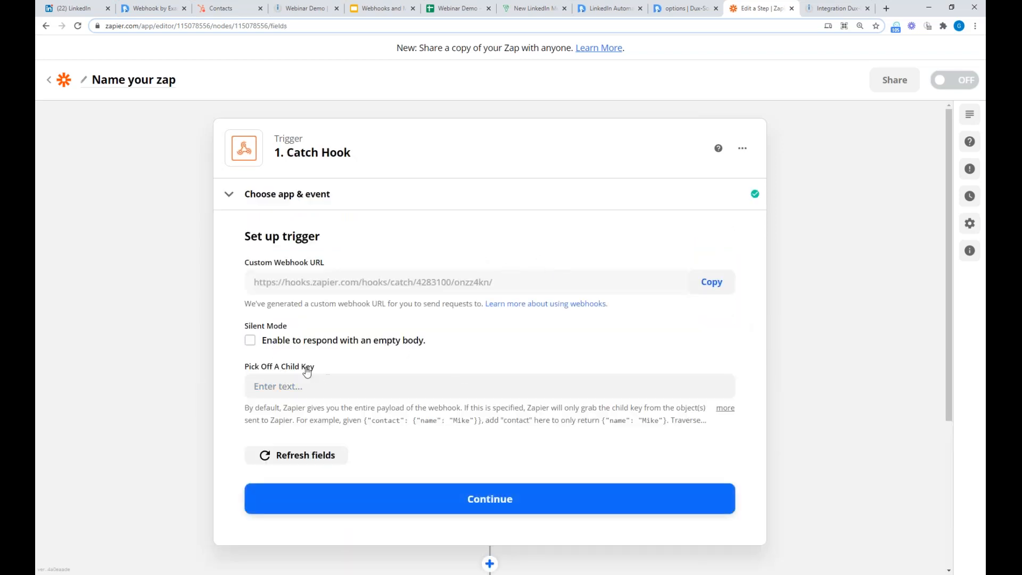
Step: Copy the custom webhook URL and add it as a fifth webhook in the Dux-Soup options with only Visit events enabled
click(711, 281)
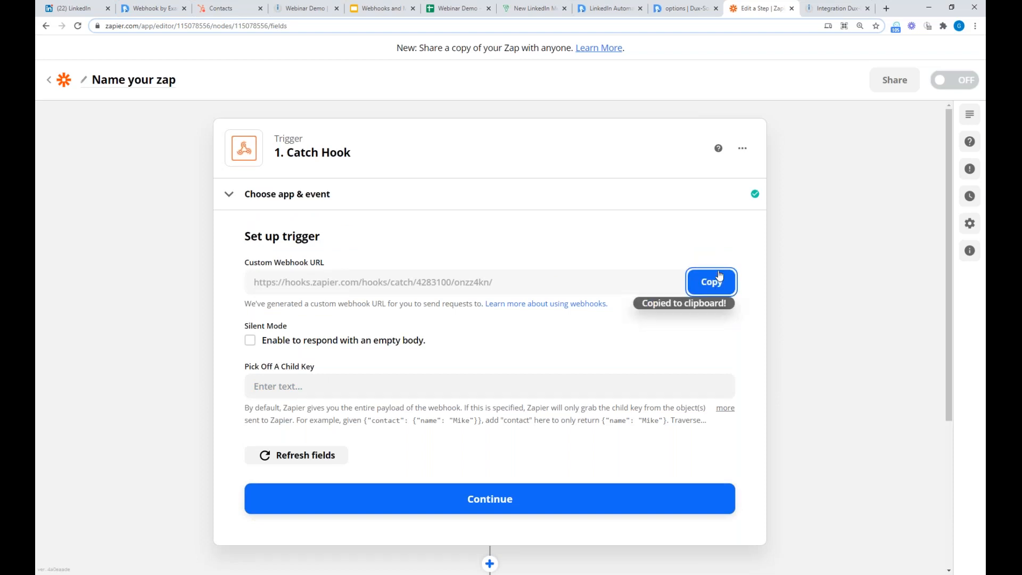
click(684, 8)
click(695, 372)
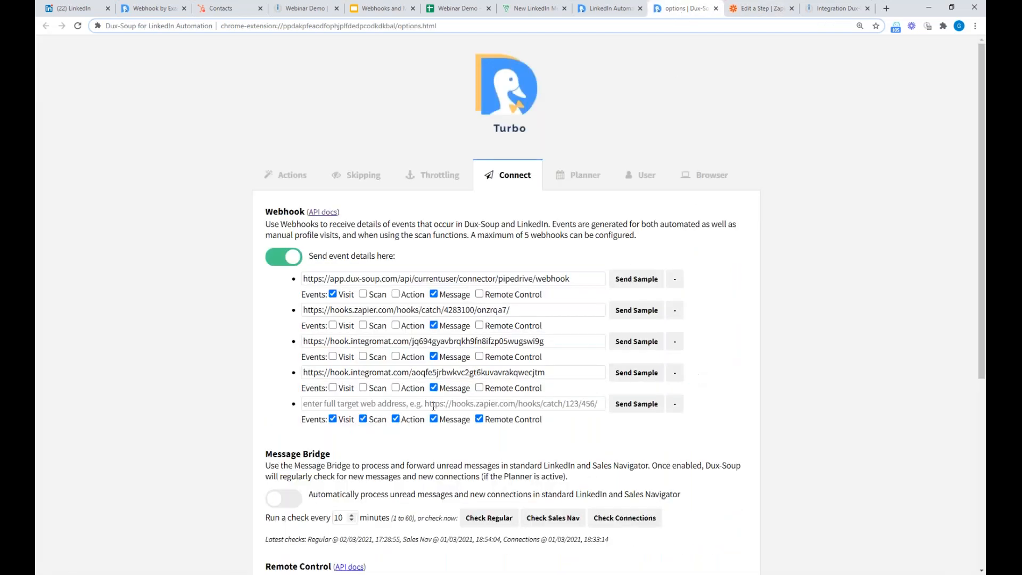
click(395, 419)
click(434, 418)
click(479, 419)
click(476, 404)
key(ctrl+v)
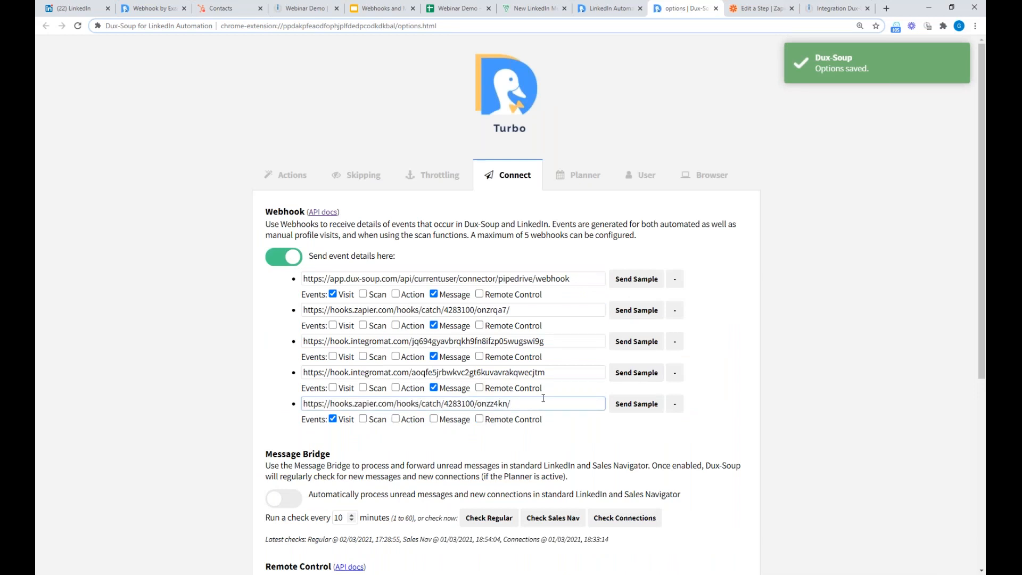
click(635, 408)
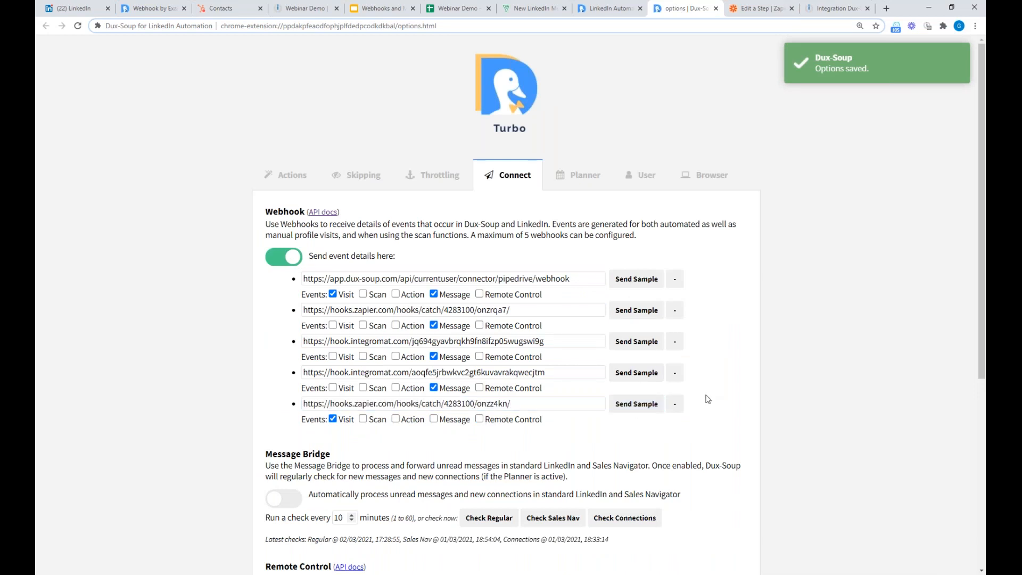
Step: Advance the Zap to testing the Catch Hook trigger, and send a sample event to the fifth webhook from the Dux-Soup options
click(761, 9)
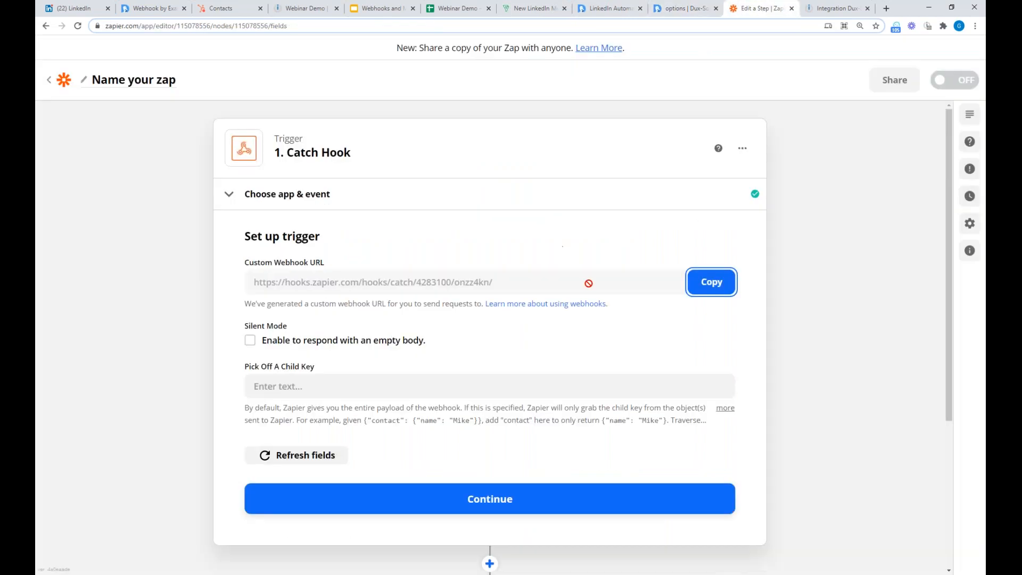
click(493, 499)
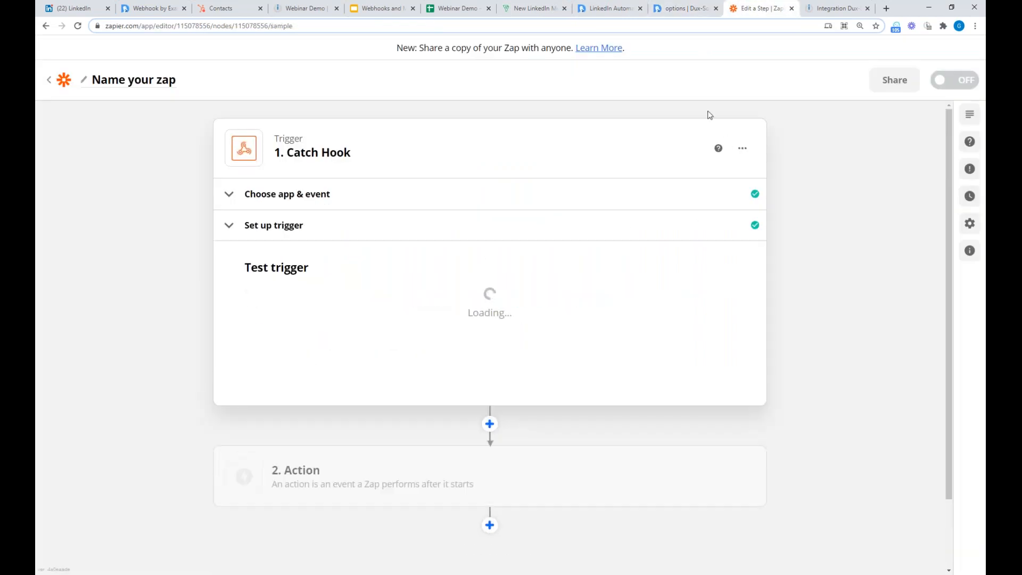
click(682, 8)
click(637, 403)
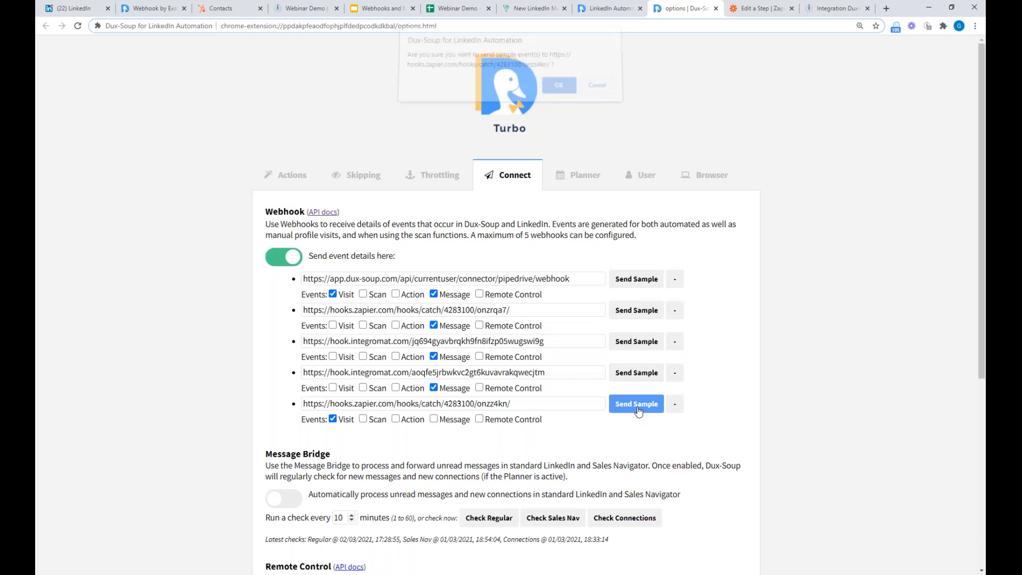
click(558, 88)
Step: Return to the Zap and test the Catch Hook trigger until it picks up the sample request
click(760, 10)
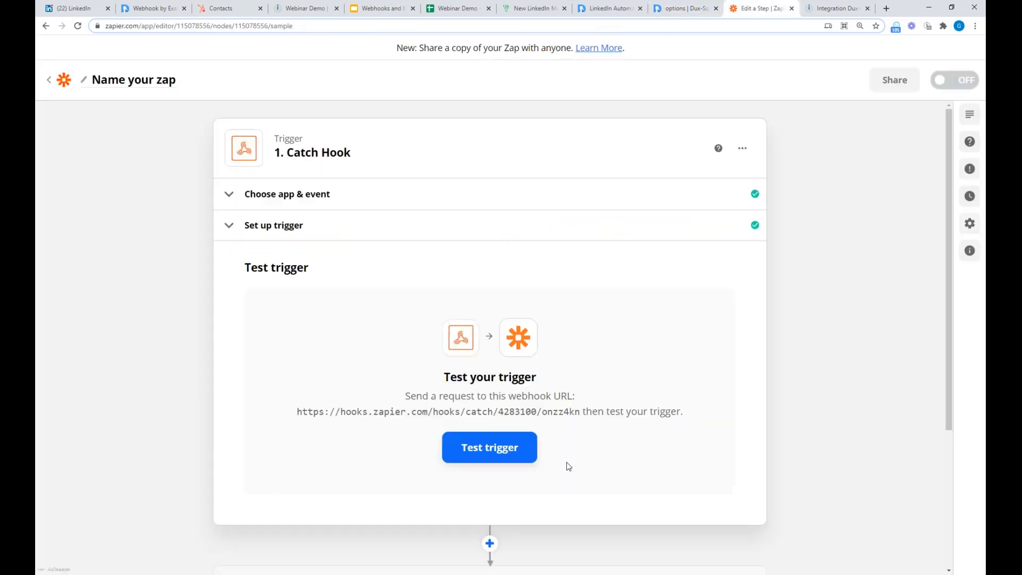
click(494, 453)
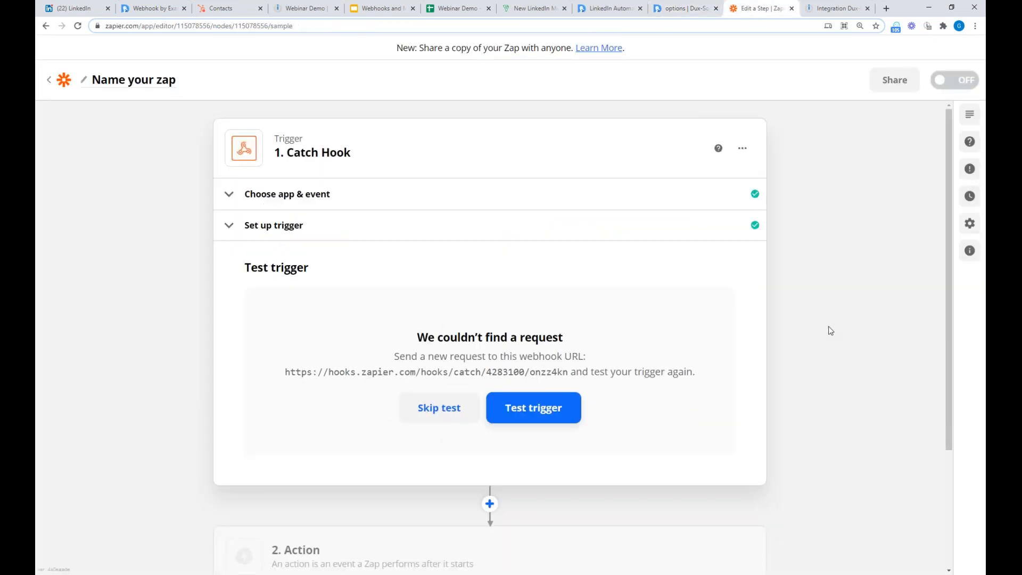
click(509, 415)
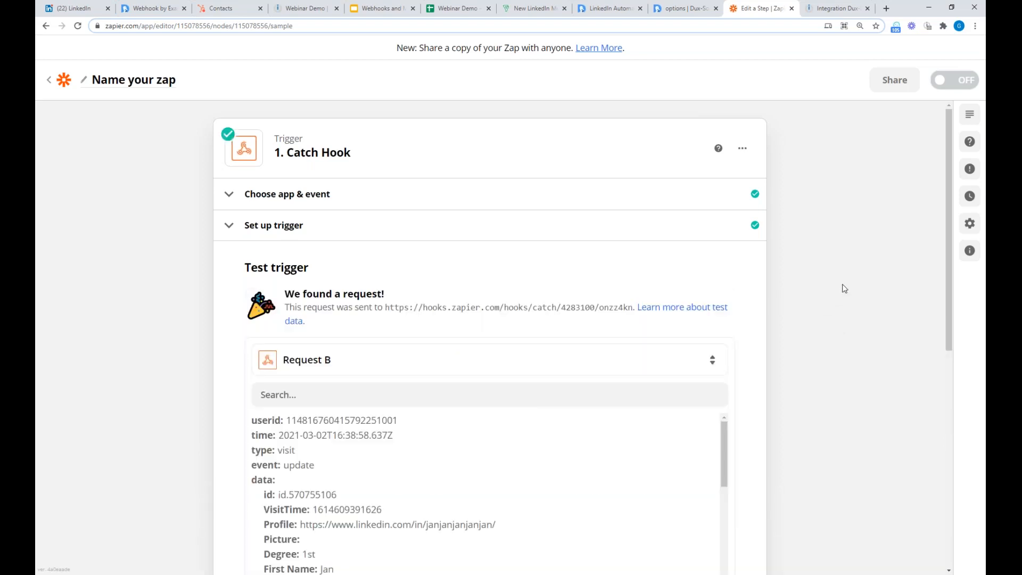
Step: Examine the fields of the received visit request, from the profile and company details to skills, schools and notes
scroll(844, 287, down, 3)
scroll(844, 287, down, 1)
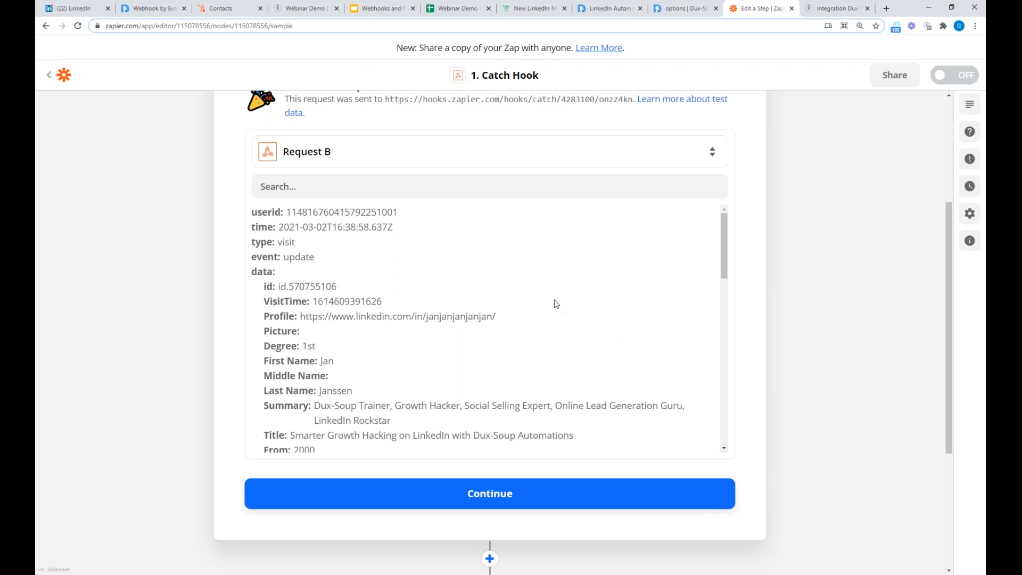
scroll(582, 279, down, 1)
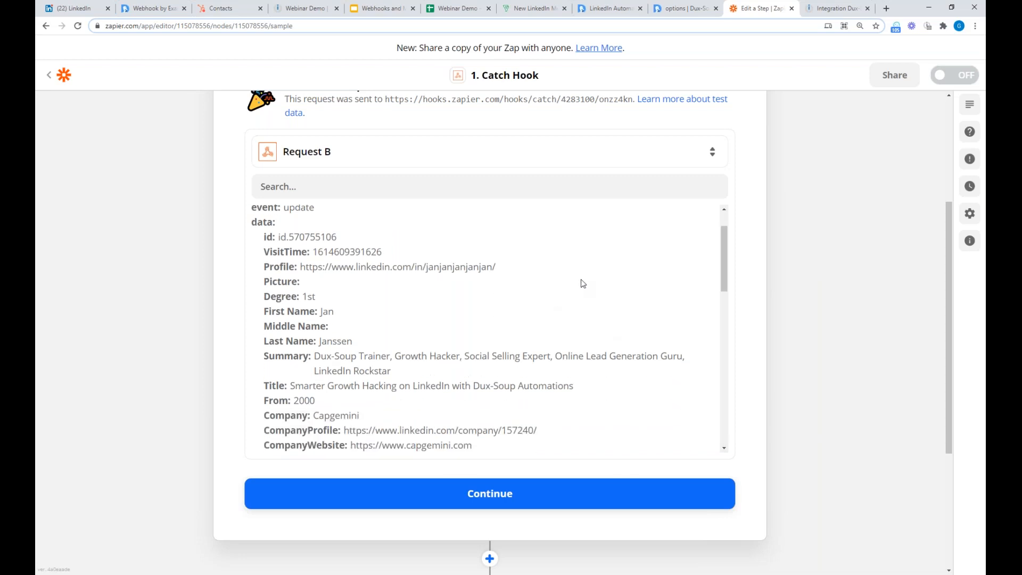
scroll(582, 282, down, 3)
scroll(580, 286, down, 4)
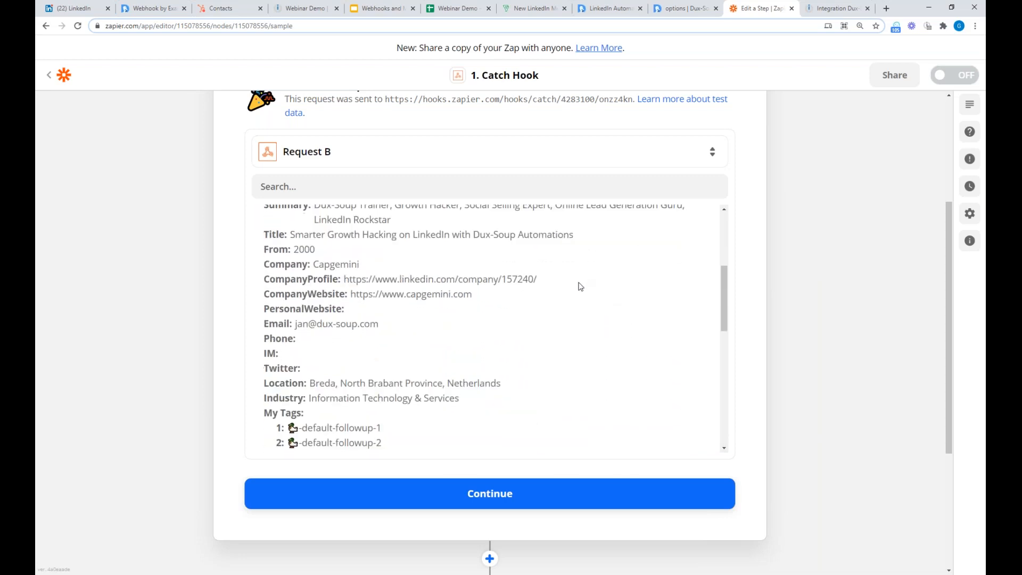
scroll(580, 286, down, 5)
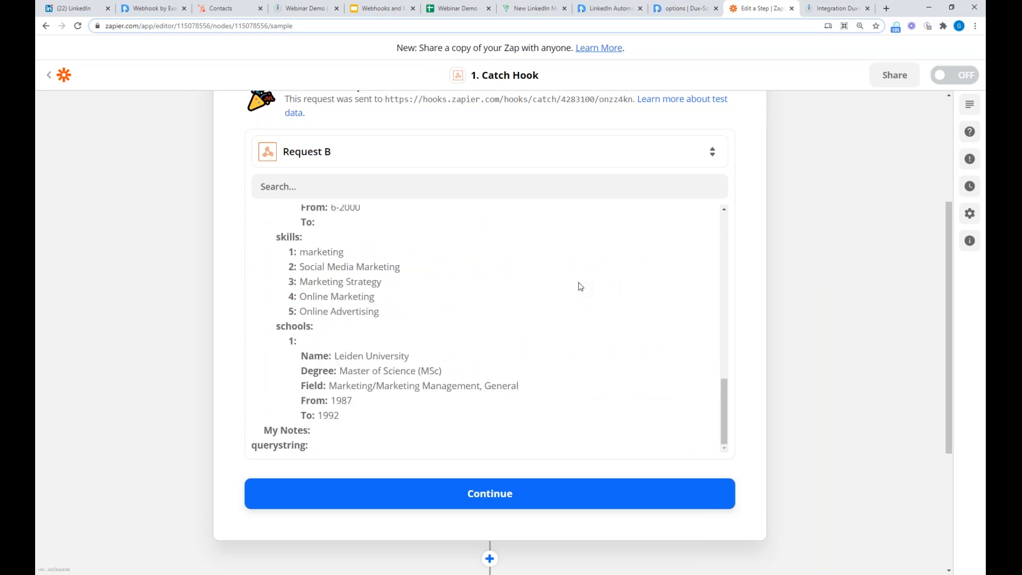
scroll(632, 343, up, 15)
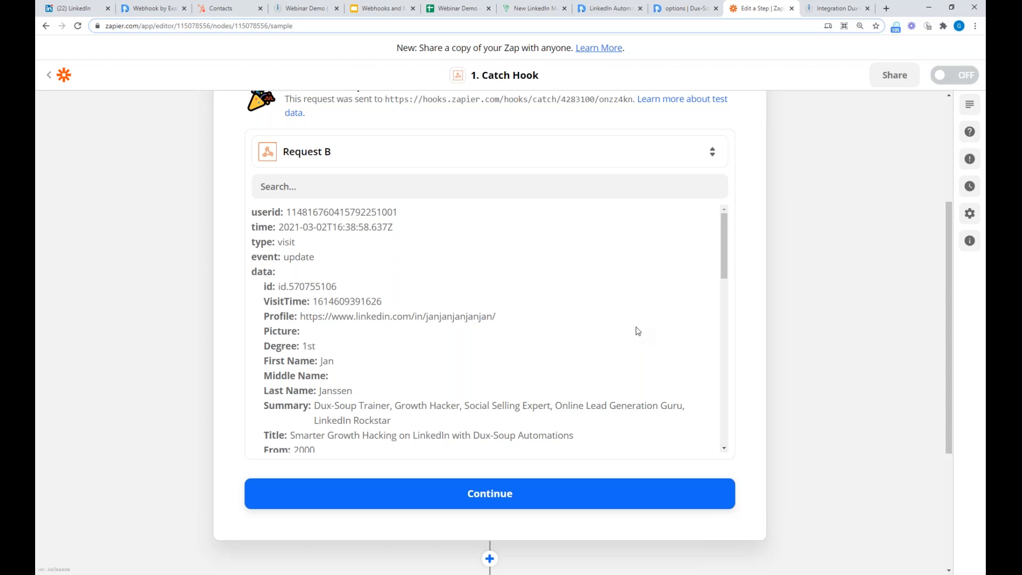
scroll(638, 331, down, 3)
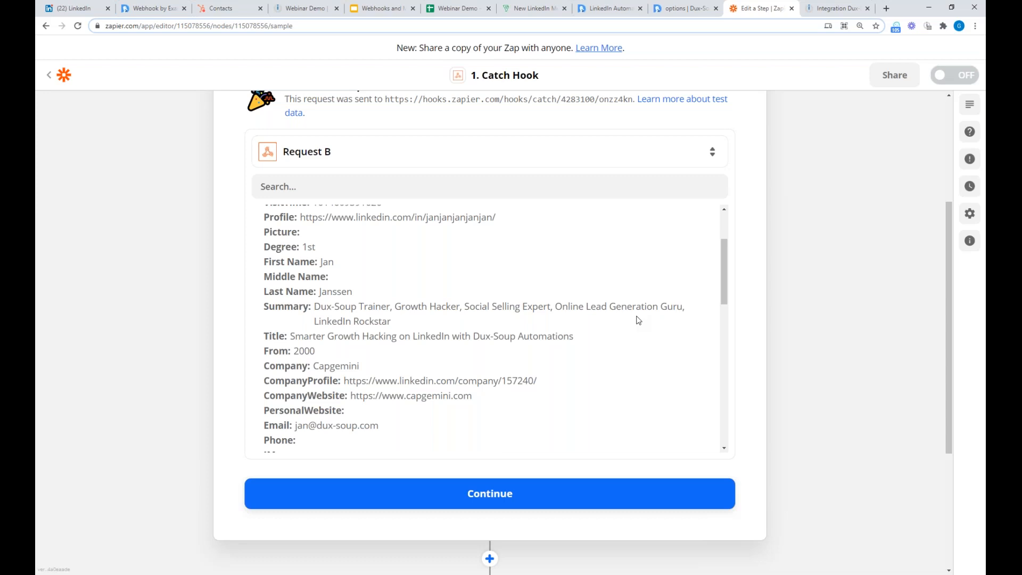
scroll(640, 317, up, 3)
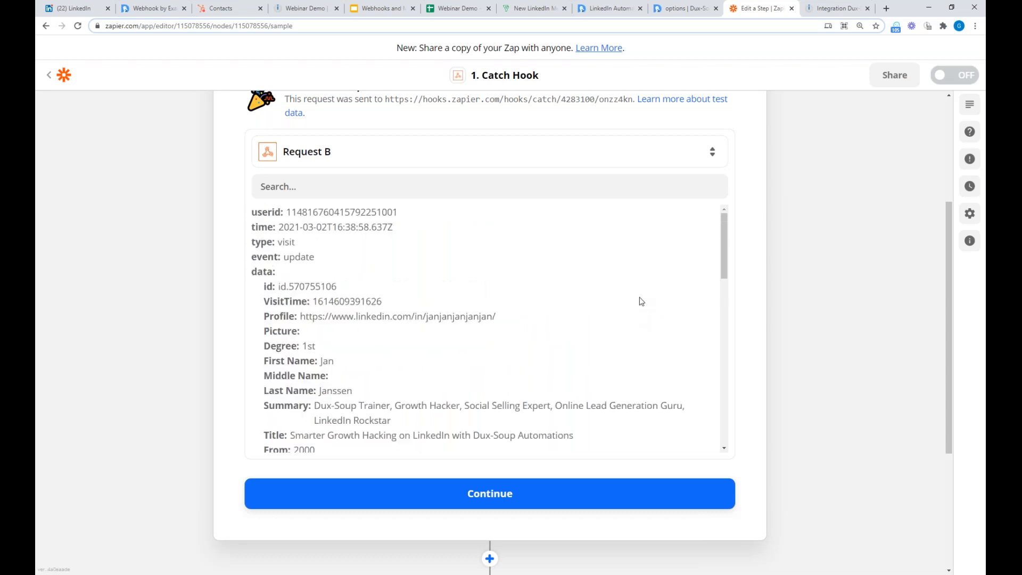
drag(338, 288, 274, 298)
click(607, 321)
Step: Check the Bigin tasks page, then continue the Zap to its action step and choose Bigin by Zoho CRM as the app
click(689, 9)
click(538, 11)
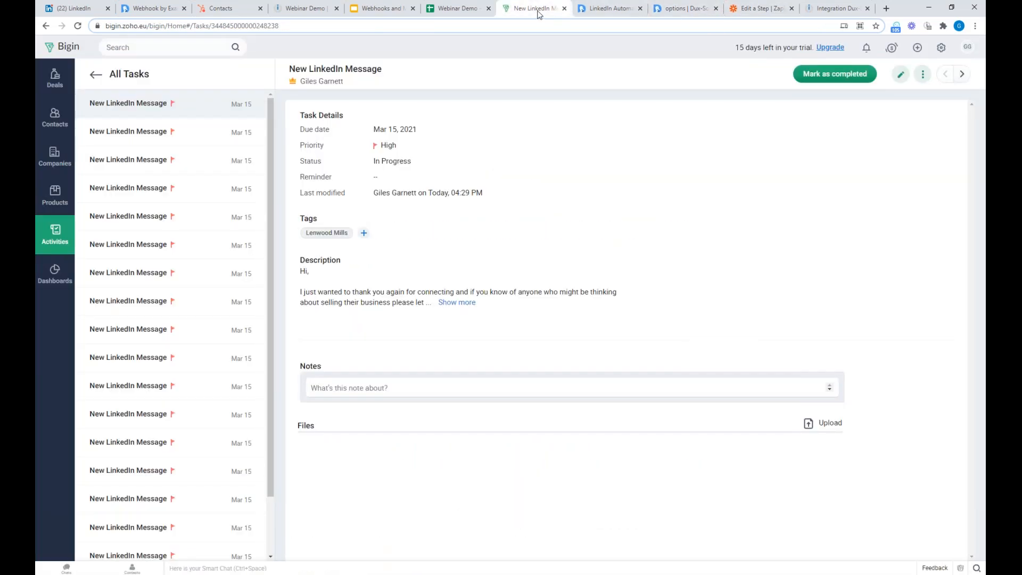
click(776, 10)
click(433, 494)
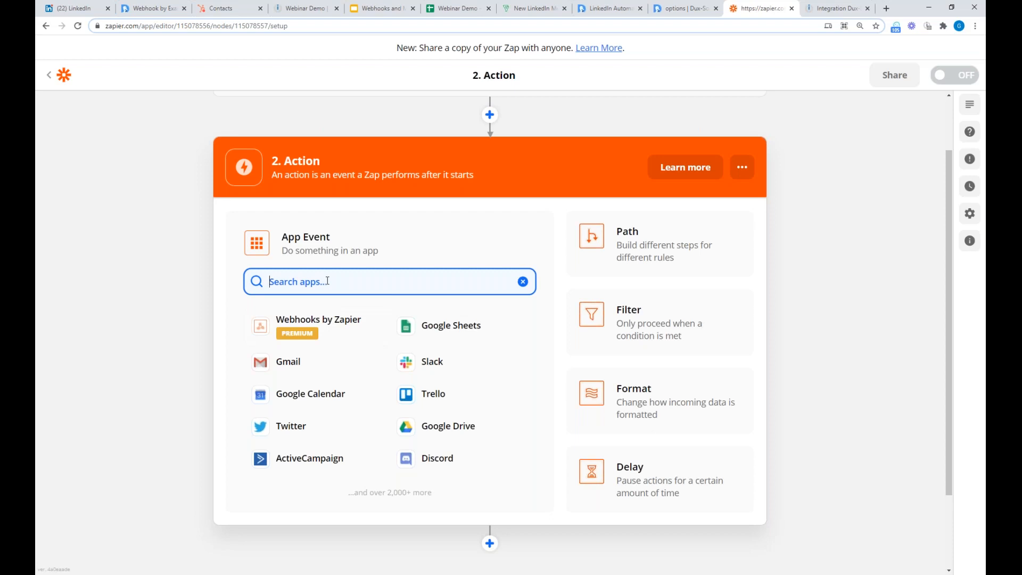
text(big)
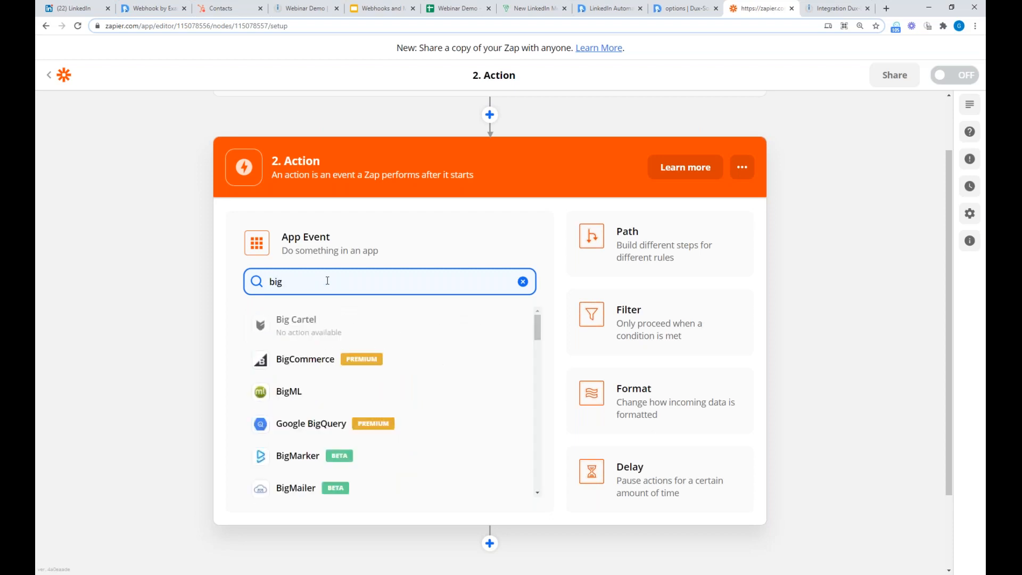
text(in)
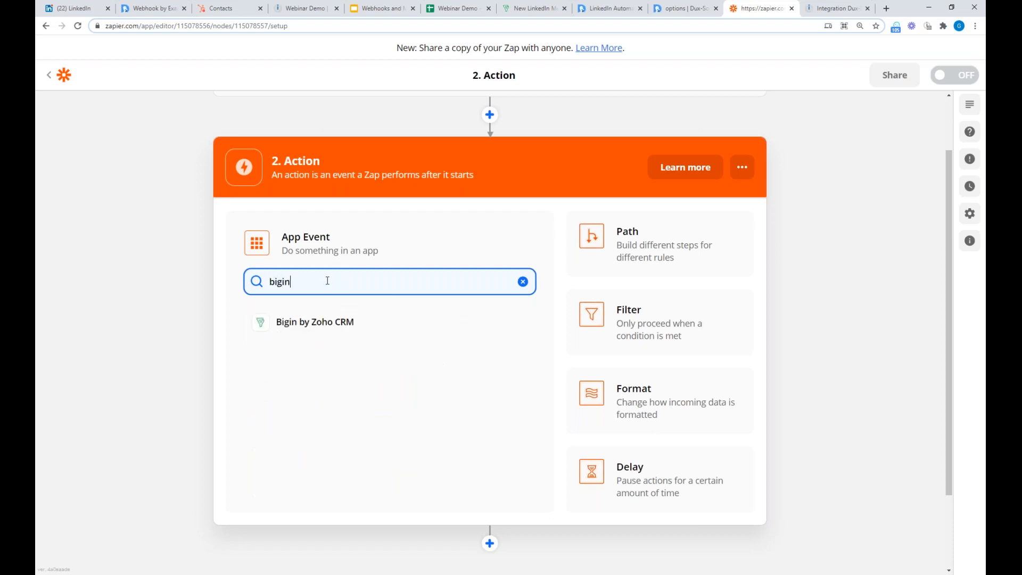
click(329, 322)
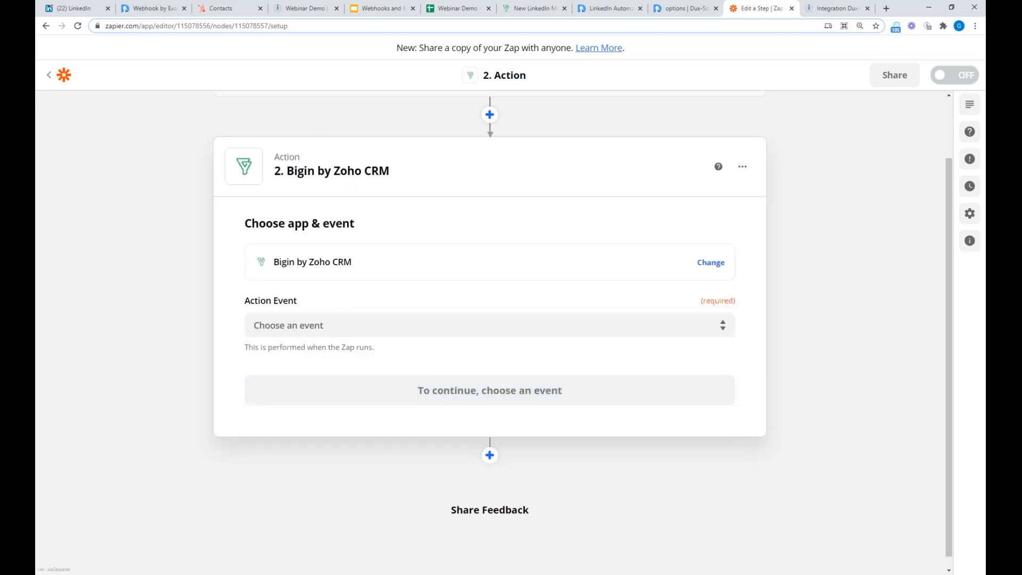
Step: Set the action event to Create or Update Contact, select the connected Bigin account and proceed to the action setup
click(421, 331)
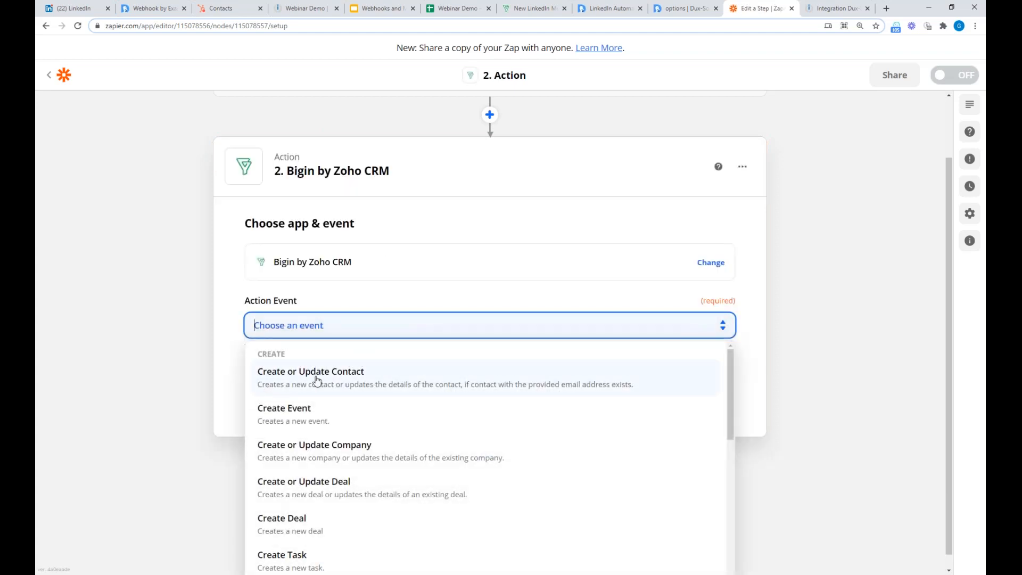
click(317, 379)
click(459, 386)
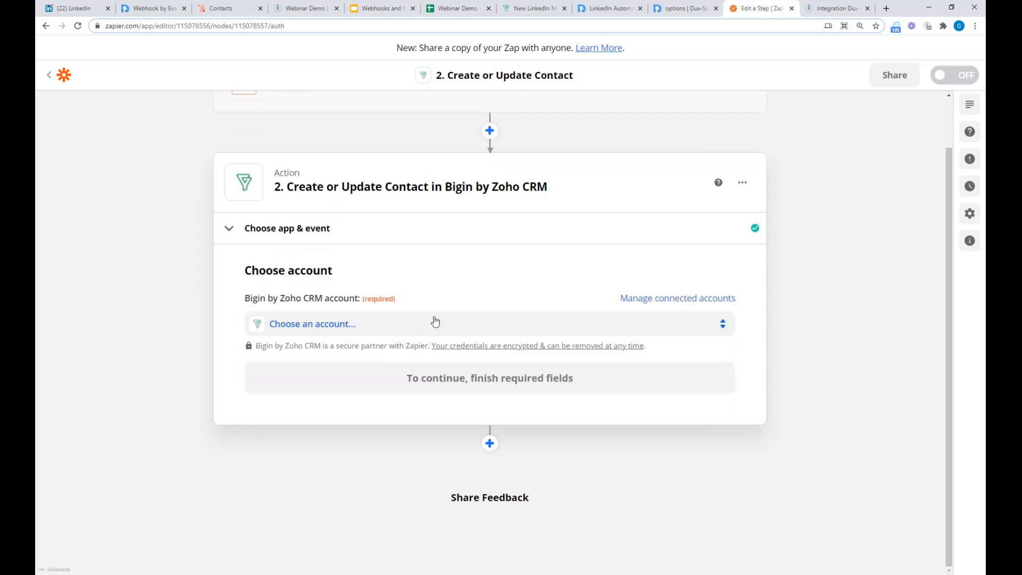
click(365, 323)
click(351, 559)
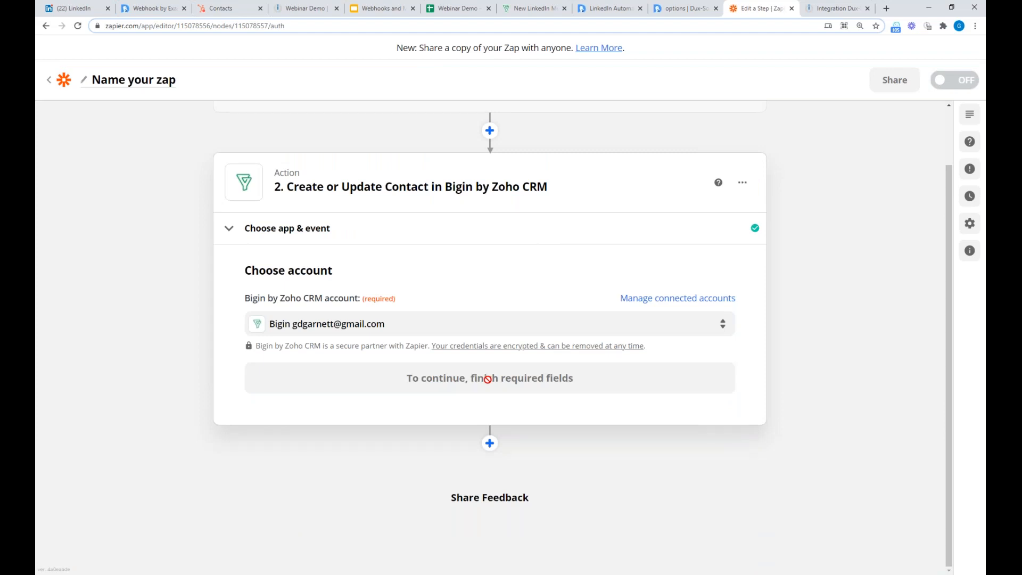
click(492, 375)
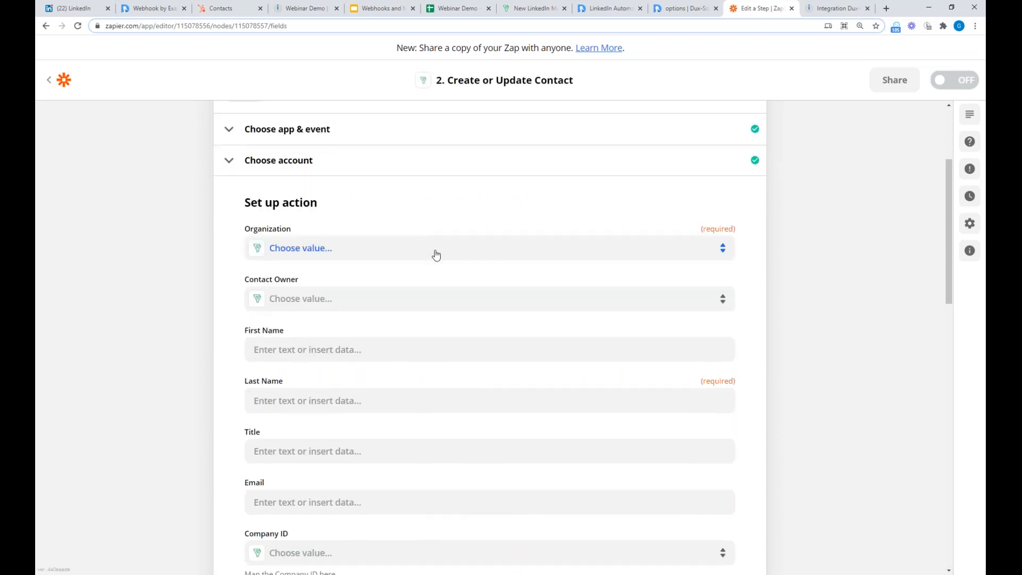
Step: Set the contact's Organization to GAVIT and select the account user as Contact Owner
click(435, 253)
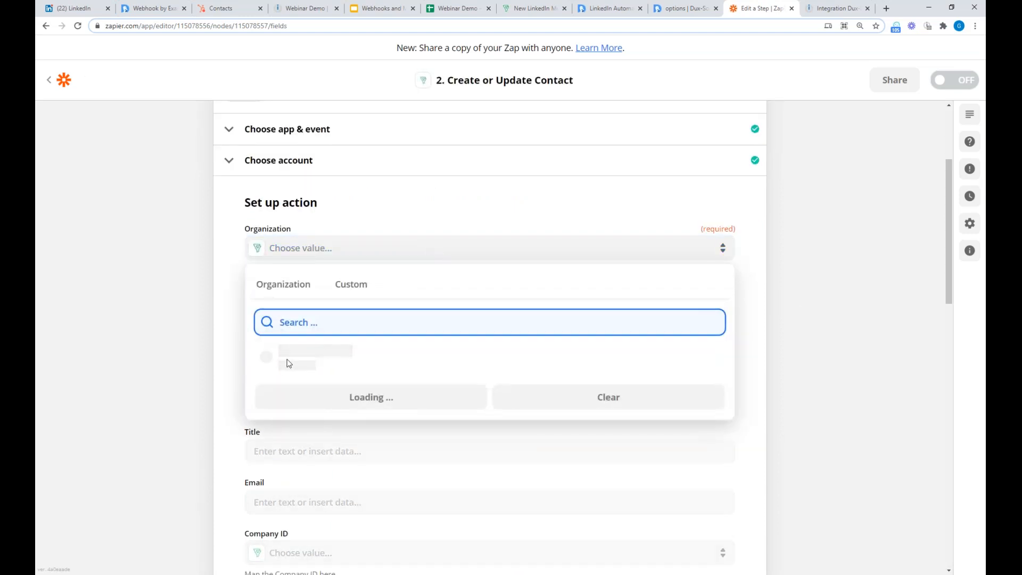
click(270, 356)
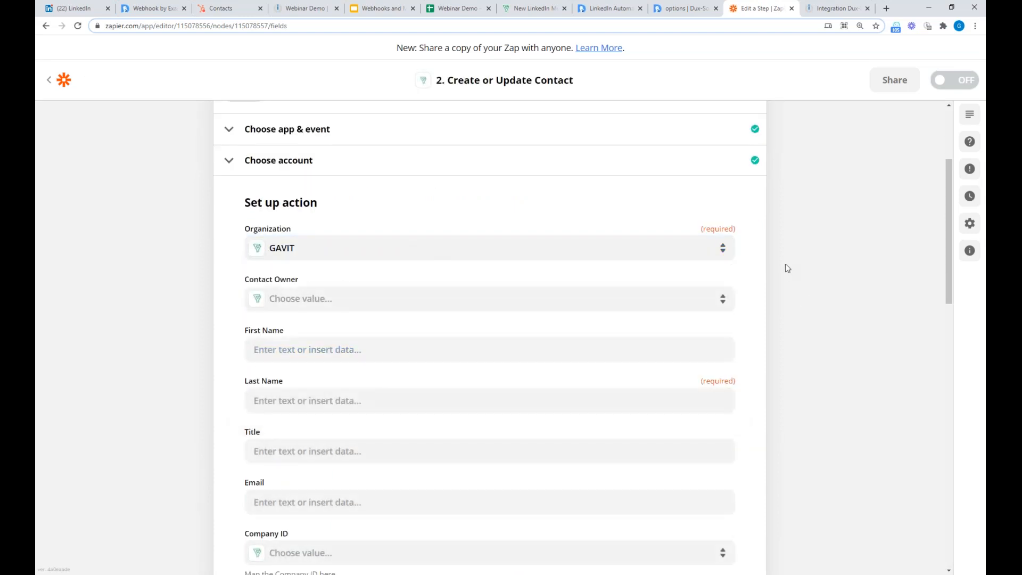
click(493, 301)
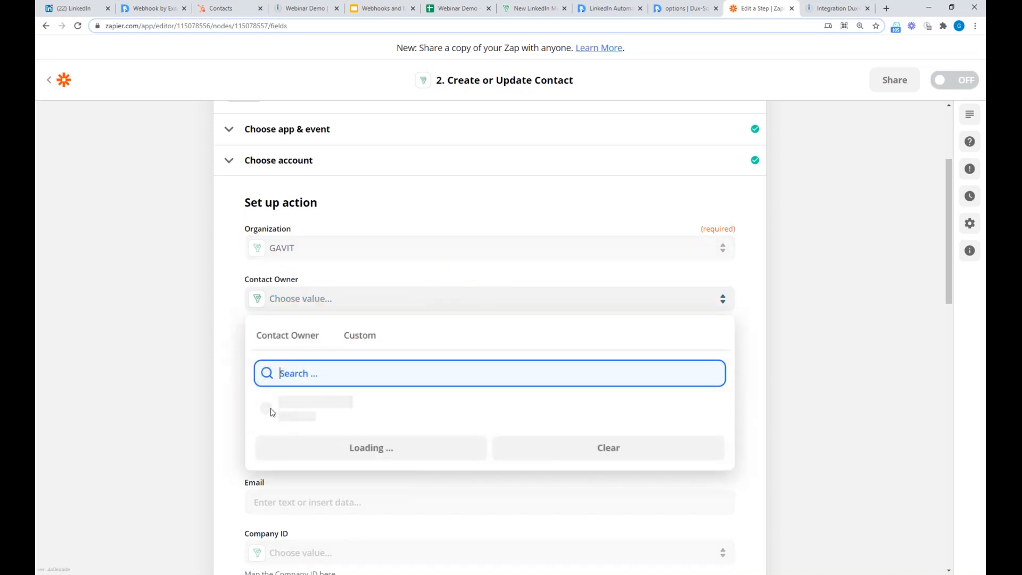
click(269, 411)
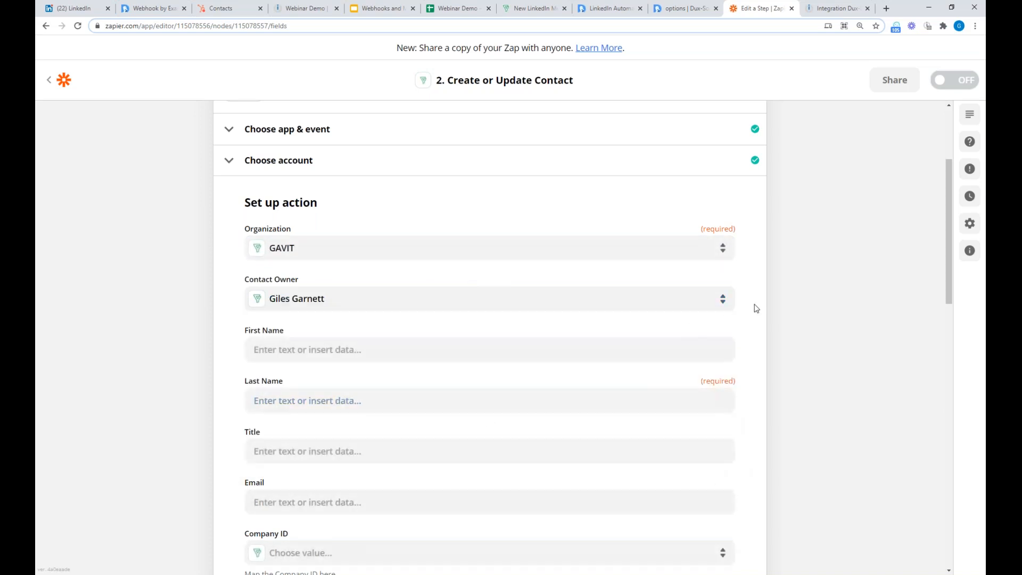
Step: Map the contact's First Name to the webhook's Data First Name value
scroll(838, 288, down, 4)
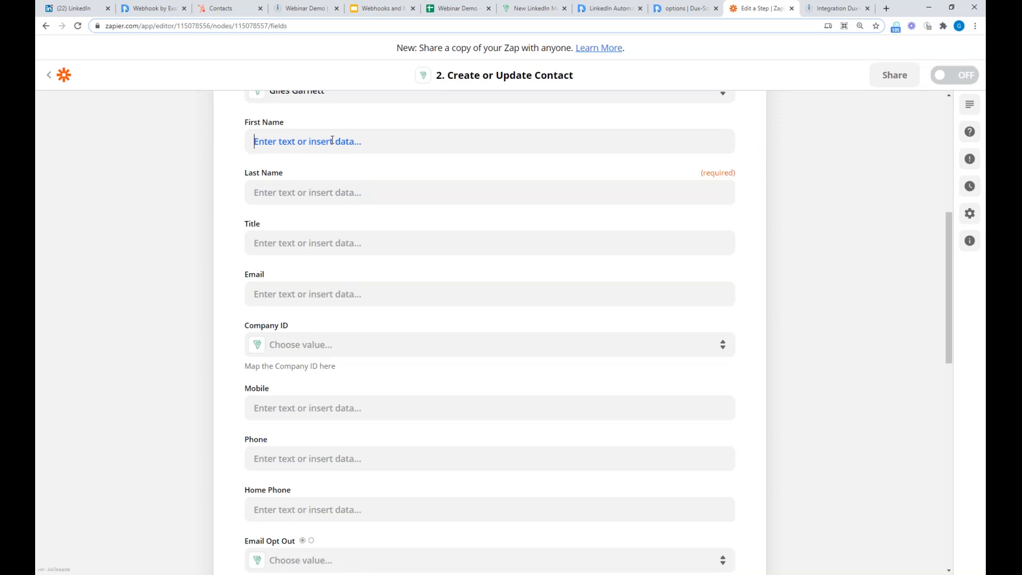
click(332, 140)
click(293, 331)
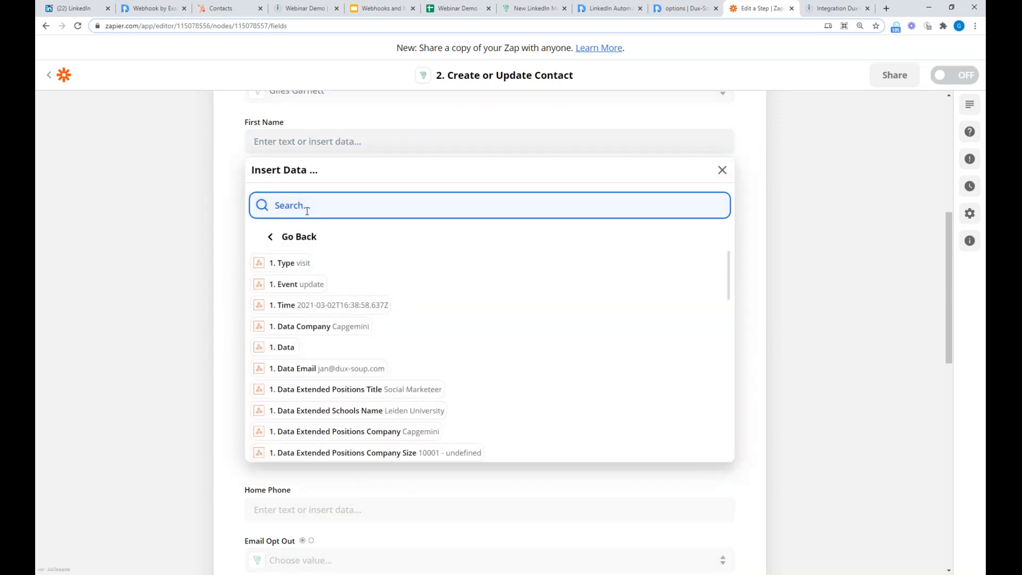
text(name)
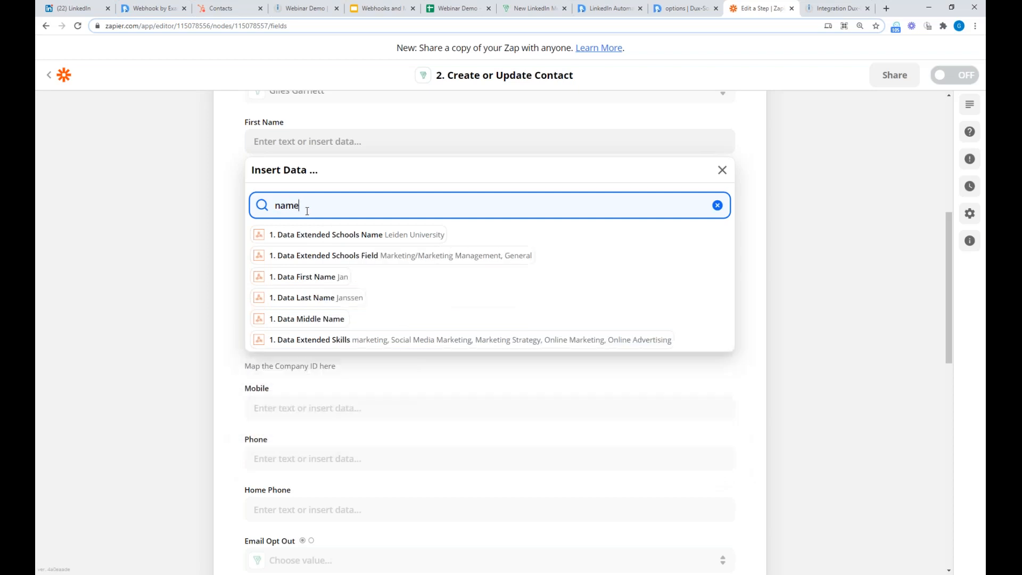
click(309, 277)
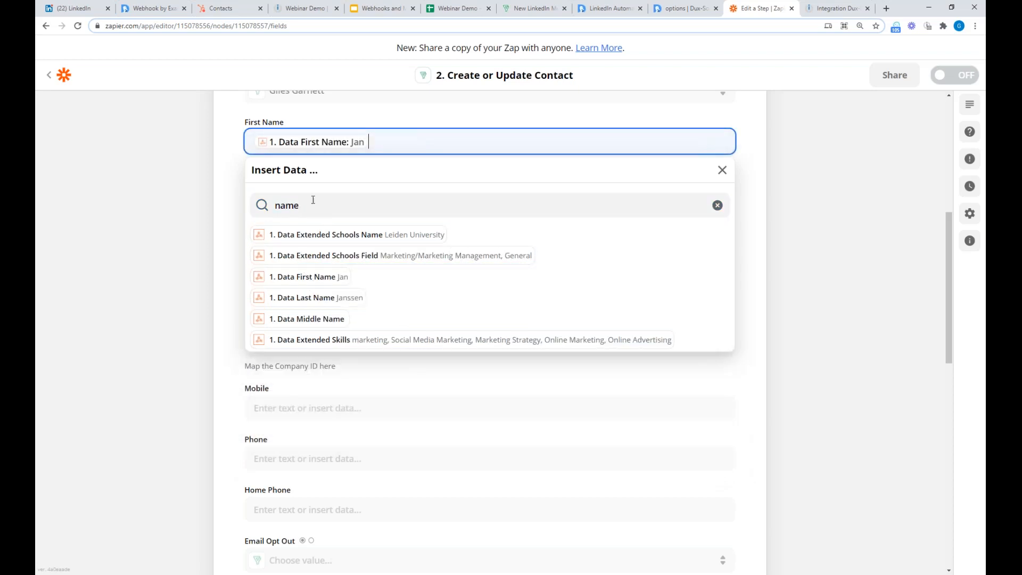
click(191, 203)
Step: Map the contact's Last Name to the webhook's Data Last Name value
click(313, 194)
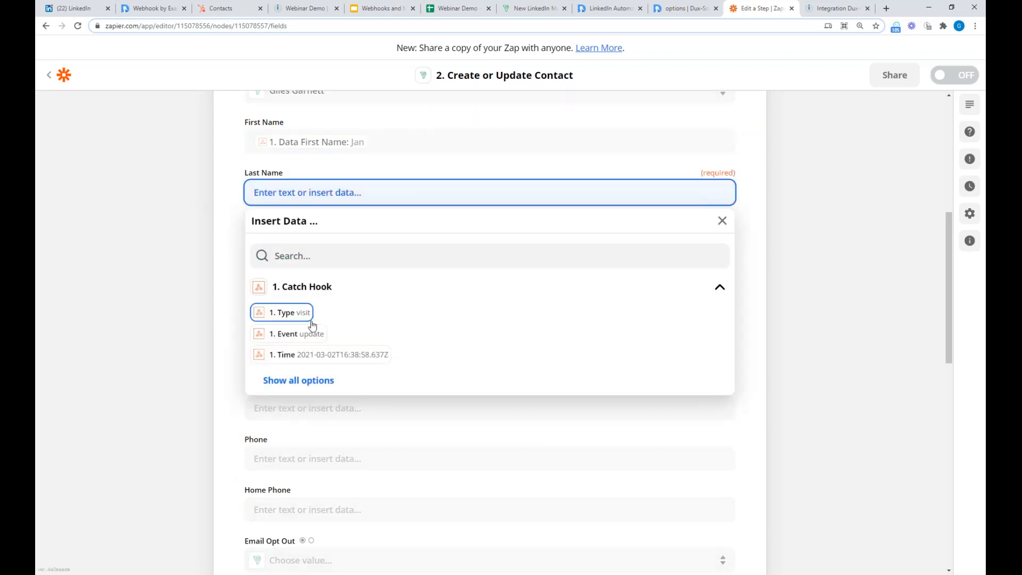
click(307, 381)
scroll(307, 384, down, 10)
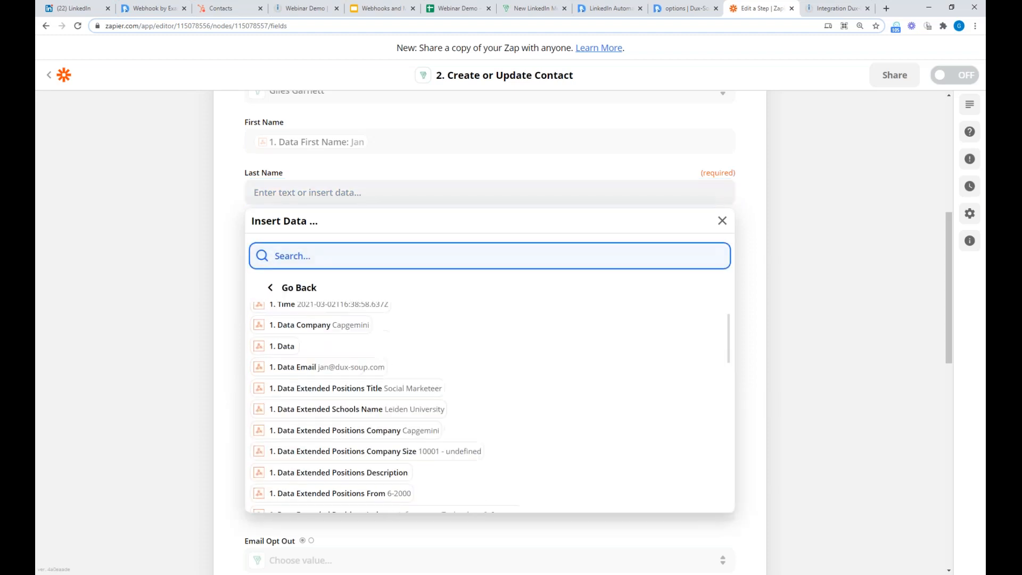
scroll(307, 385, down, 2)
click(319, 337)
click(233, 308)
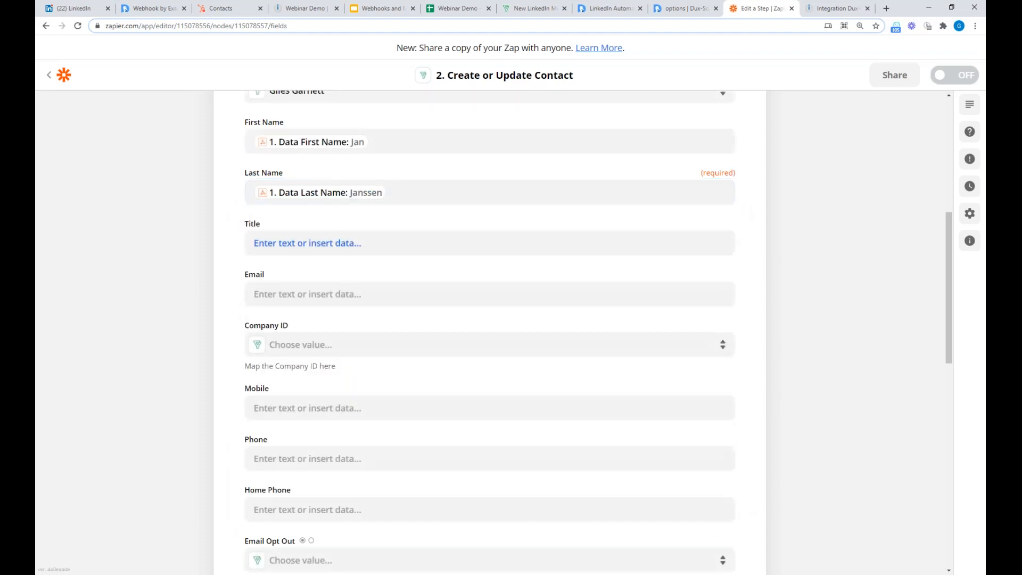
click(327, 346)
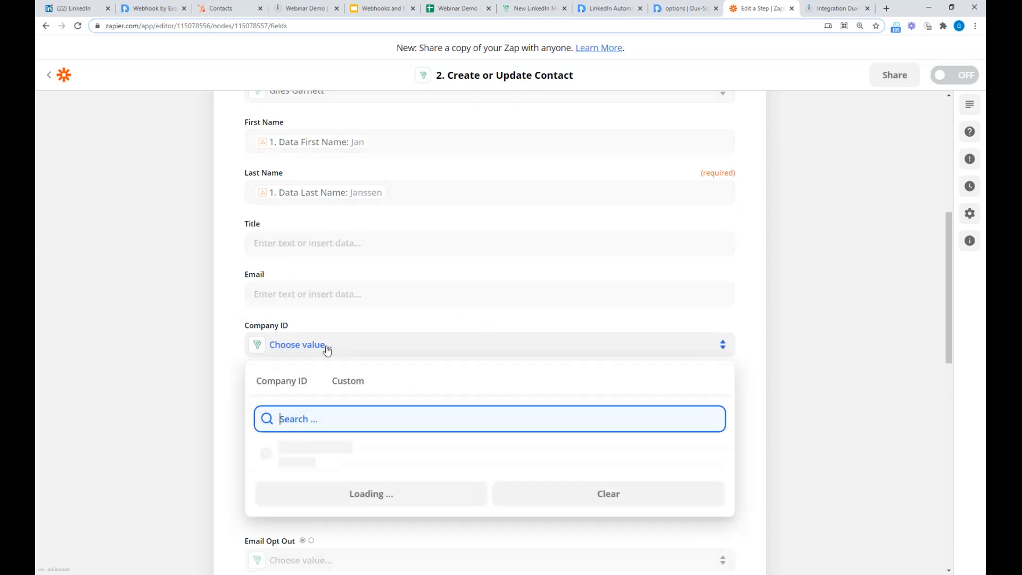
click(224, 306)
click(301, 243)
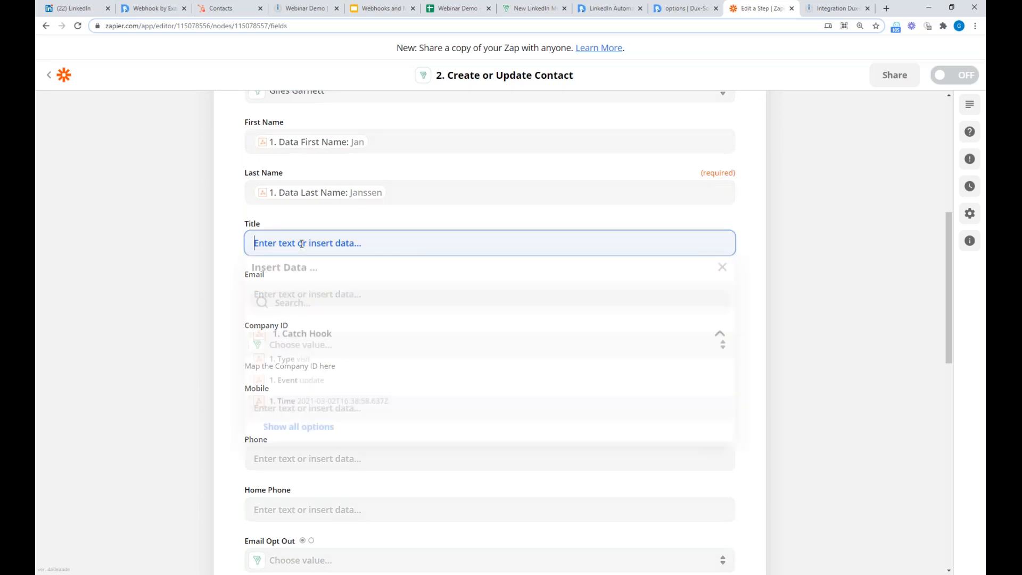
click(223, 253)
Step: Map the contact's Email to the webhook's Data Email value
click(319, 294)
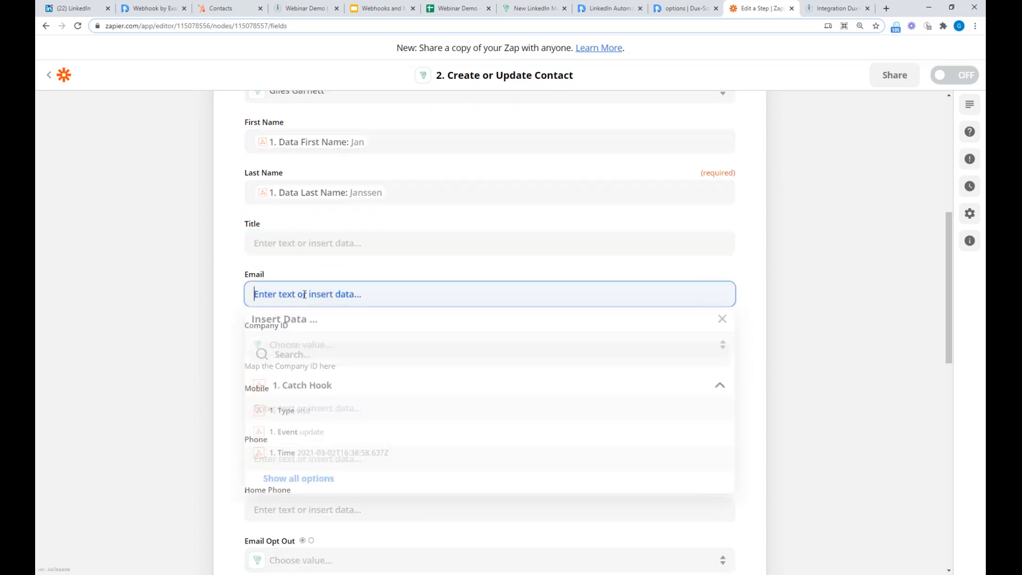
click(306, 482)
scroll(319, 480, down, 3)
scroll(355, 476, up, 2)
click(355, 471)
click(230, 361)
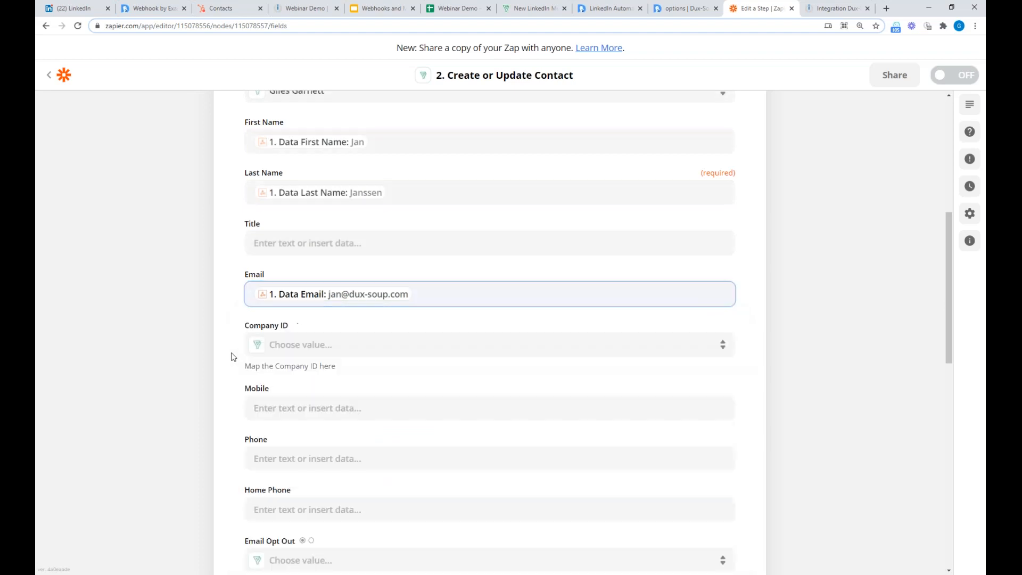
Step: Complete the Create or Update Contact action setup and test it by sending the sample contact to Bigin
scroll(392, 366, down, 2)
scroll(392, 365, down, 7)
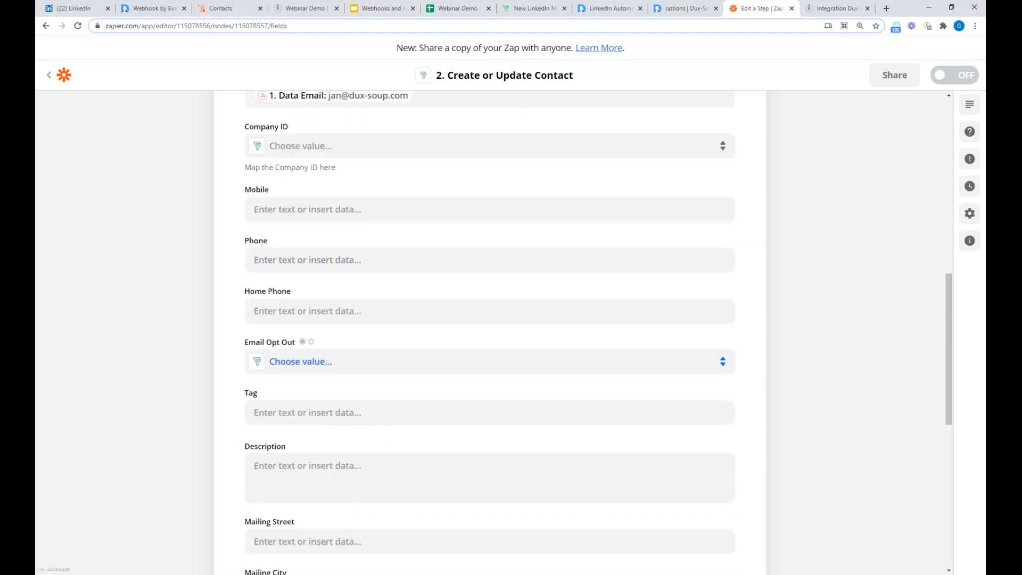
scroll(401, 357, down, 3)
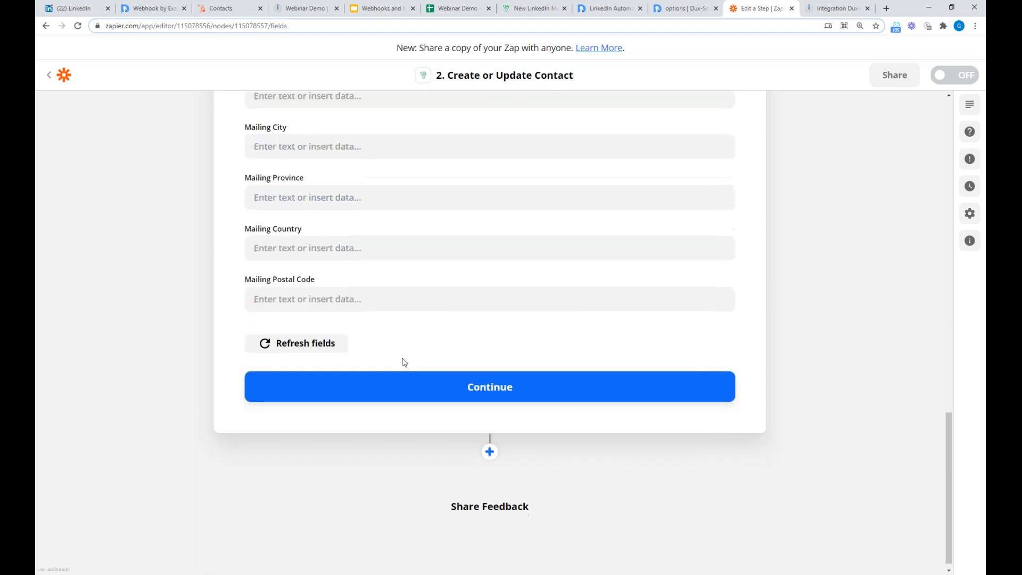
click(513, 392)
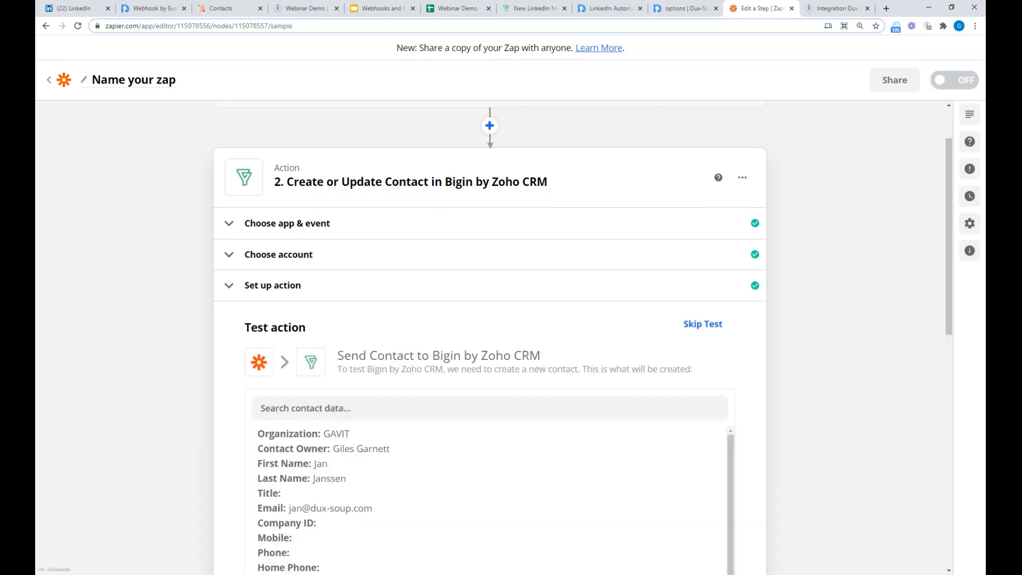
scroll(740, 365, down, 10)
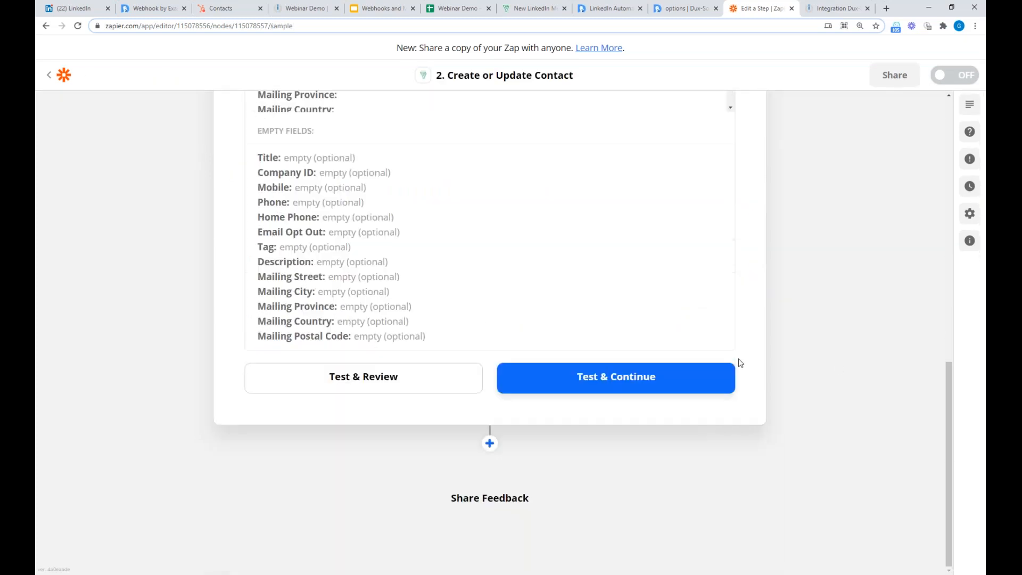
click(645, 381)
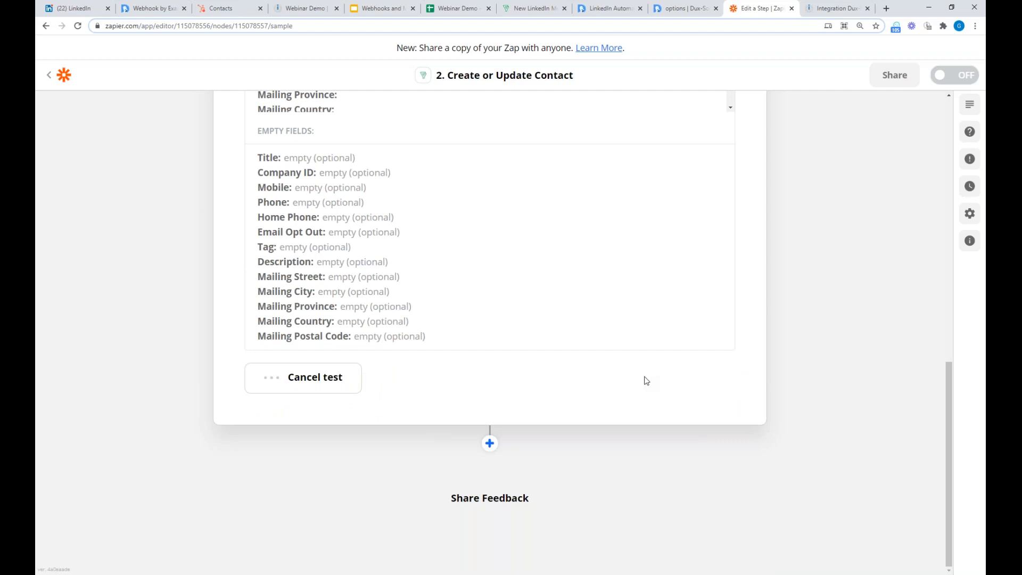
Step: Check the contacts list in Bigin for the test contact, and return to the Zap in Zapier
scroll(737, 327, up, 8)
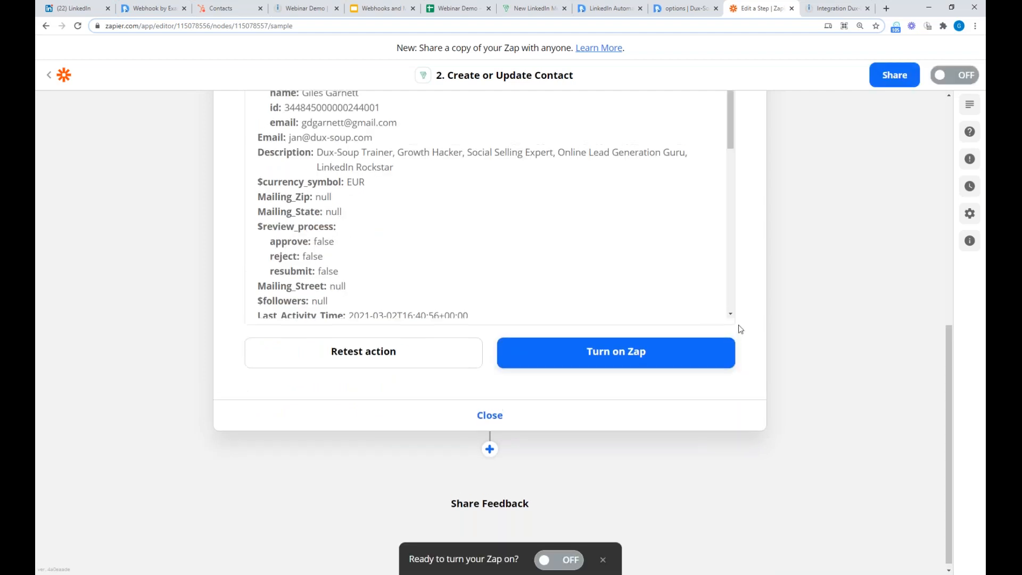
click(534, 9)
click(54, 117)
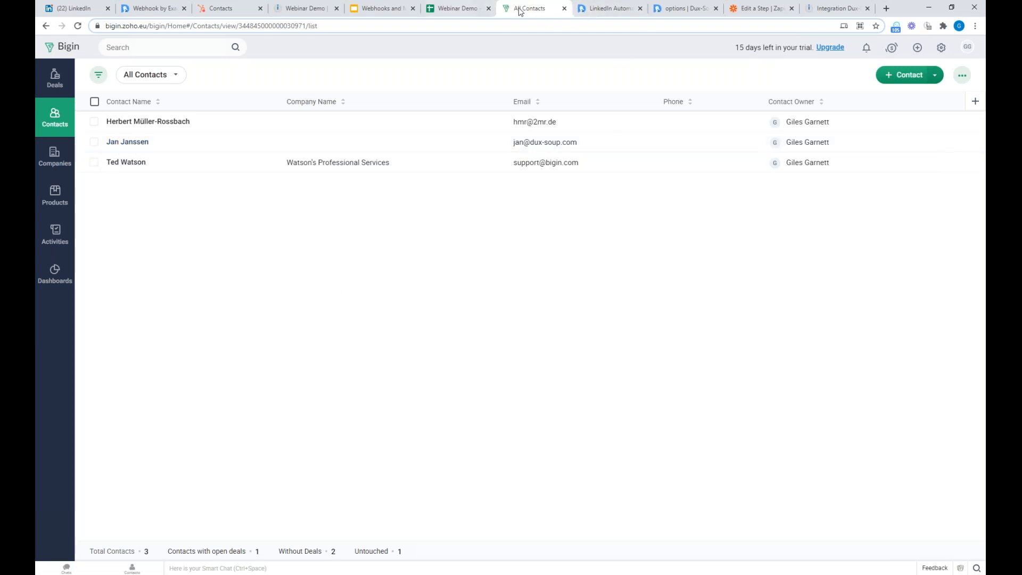
click(758, 10)
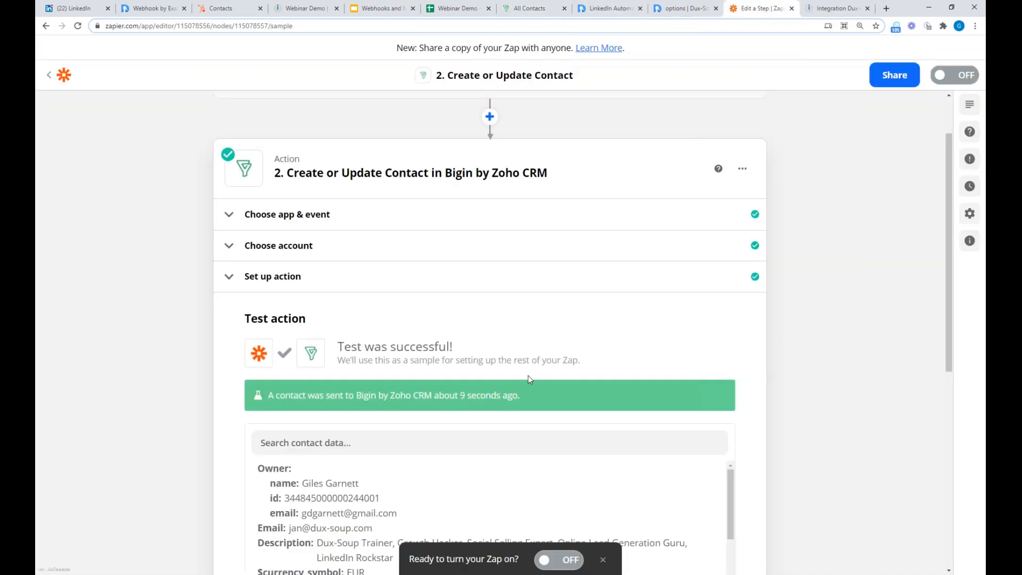
scroll(487, 290, up, 2)
click(489, 197)
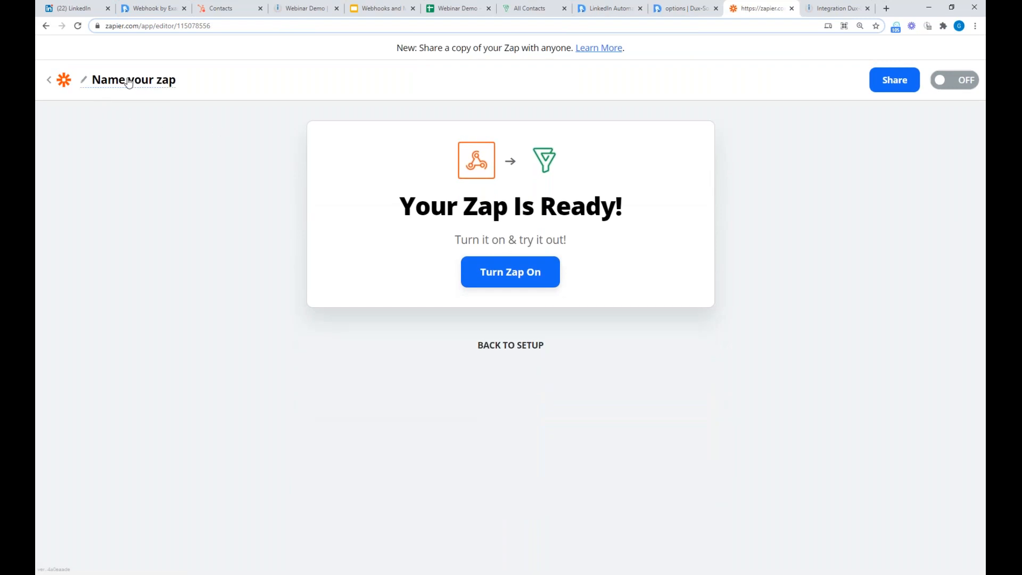
click(521, 347)
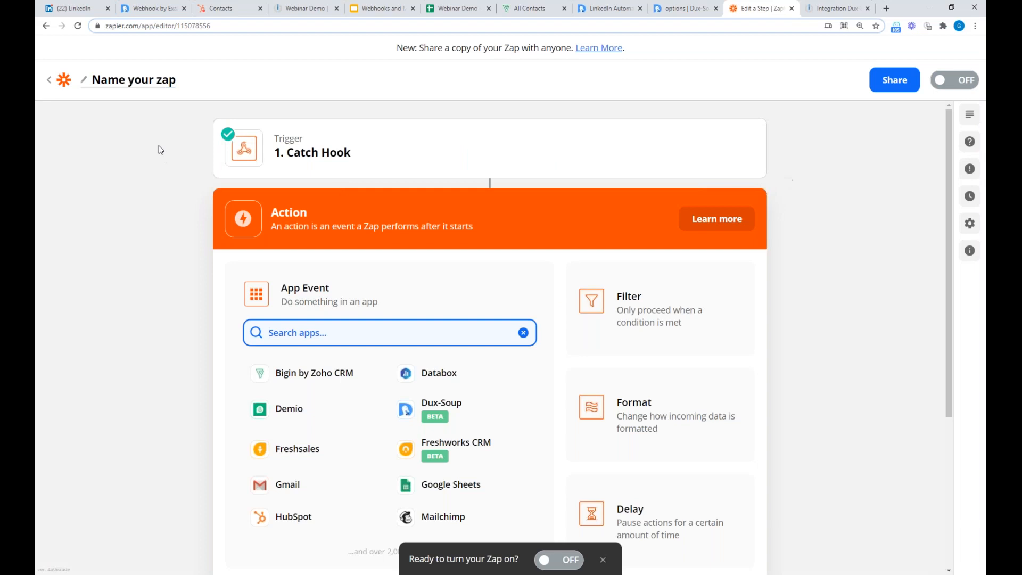
Step: Return to the Zaps list and reopen the unnamed webhook-to-Bigin Zap from the Home folder
click(59, 80)
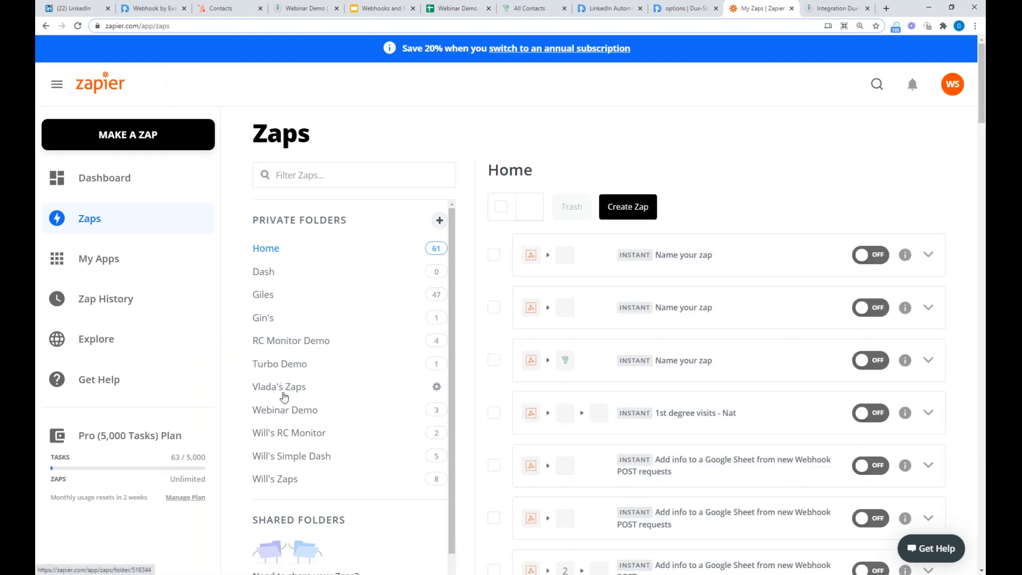
click(276, 411)
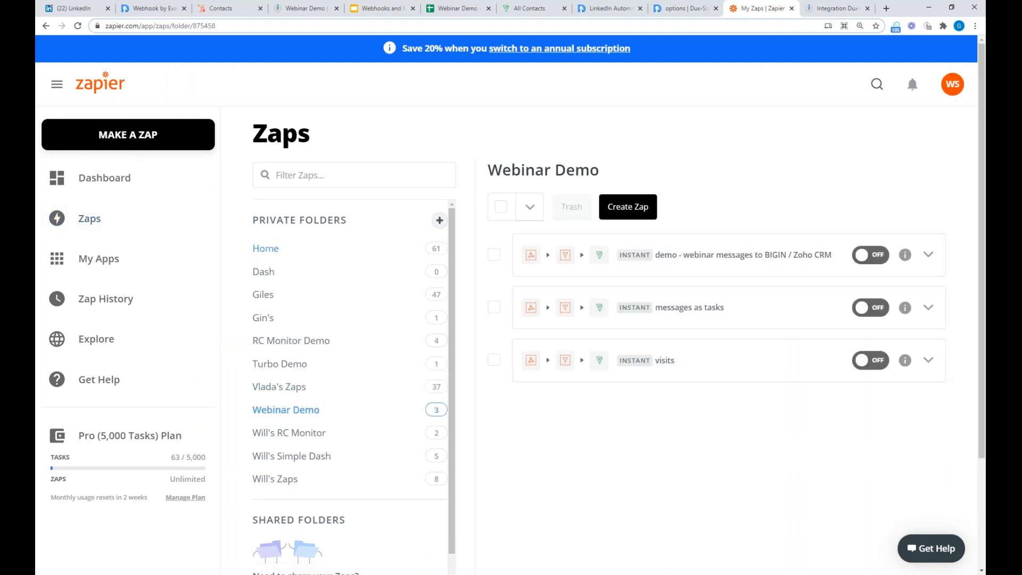
click(266, 249)
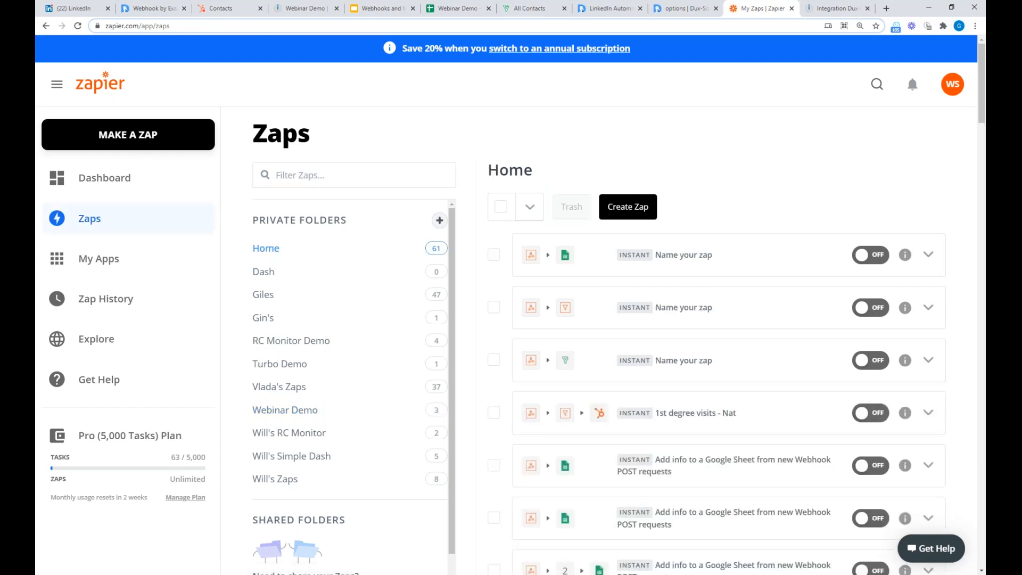
click(687, 366)
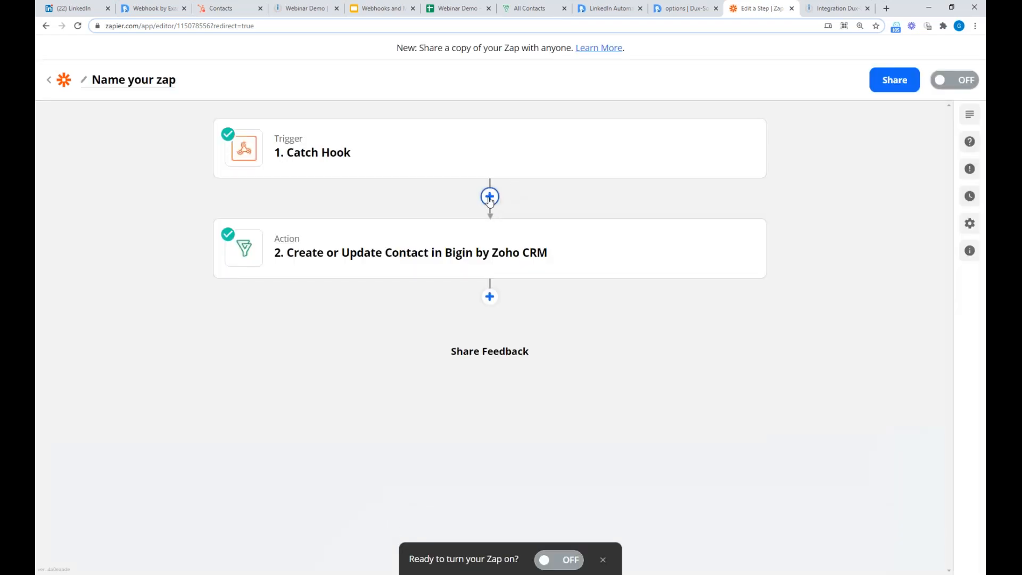
Step: Insert a Filter step between the Catch Hook trigger and the Bigin action, using Data Email as its field
click(490, 197)
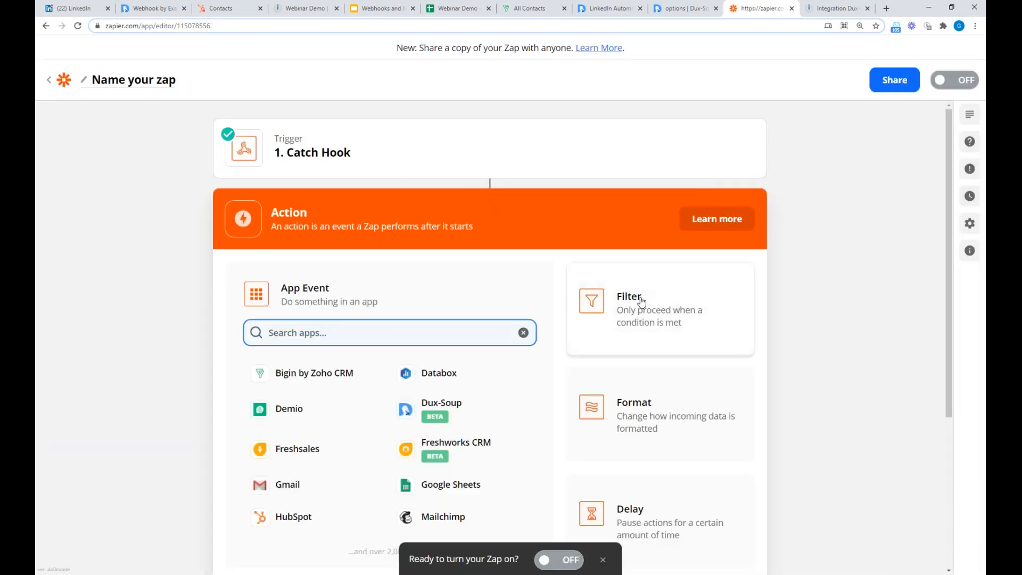
click(642, 297)
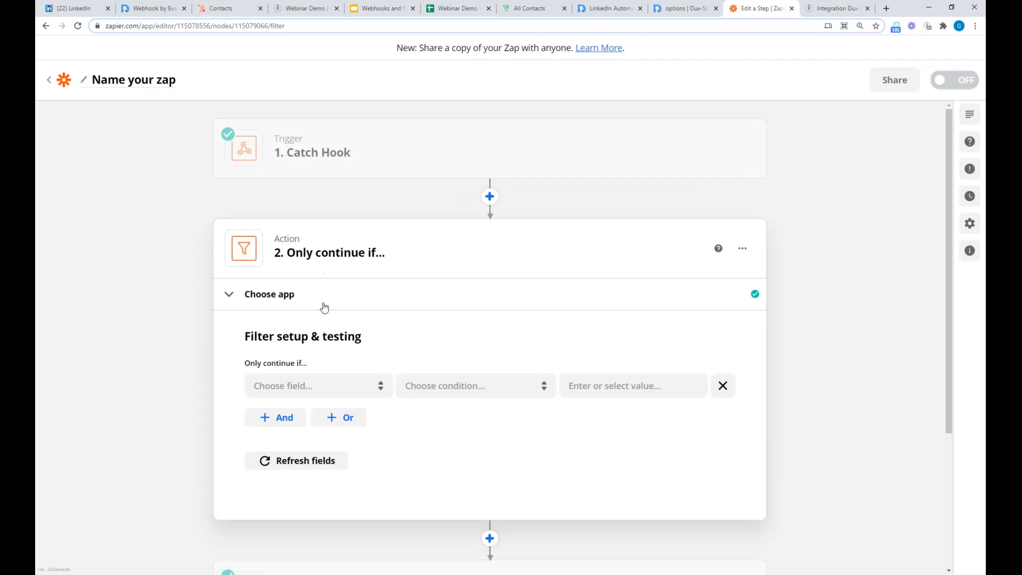
click(331, 390)
scroll(595, 319, down, 3)
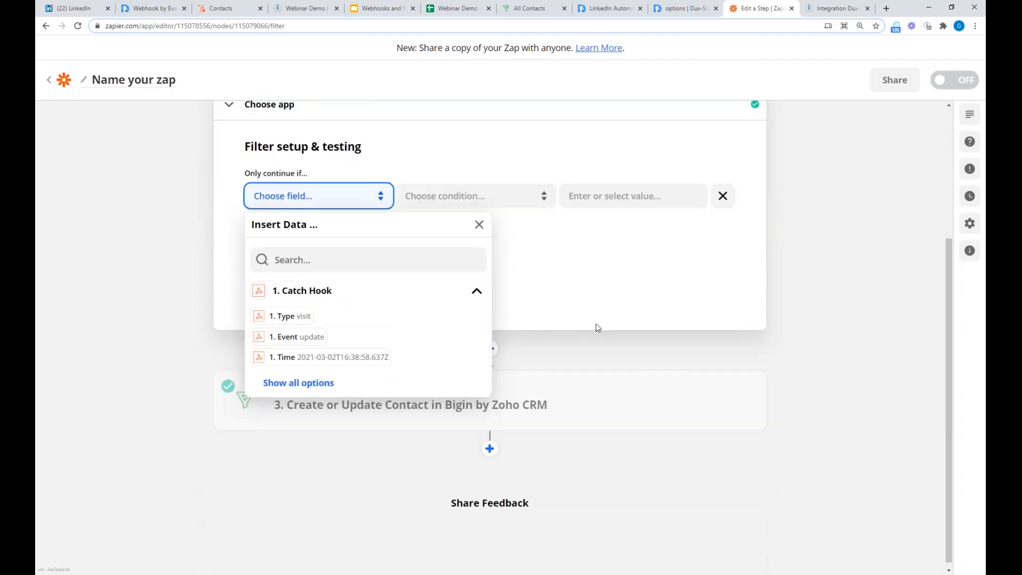
click(304, 380)
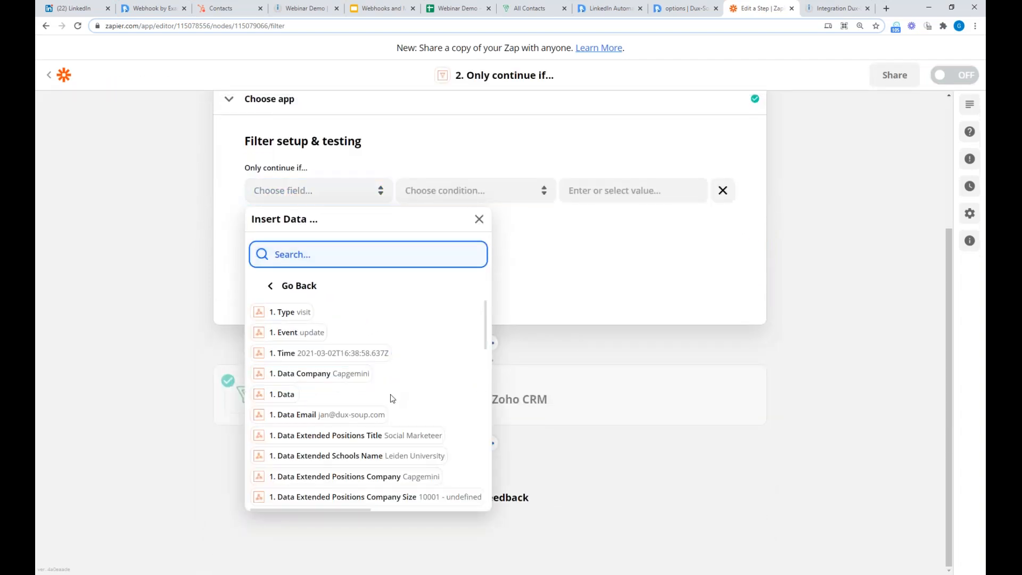
click(369, 417)
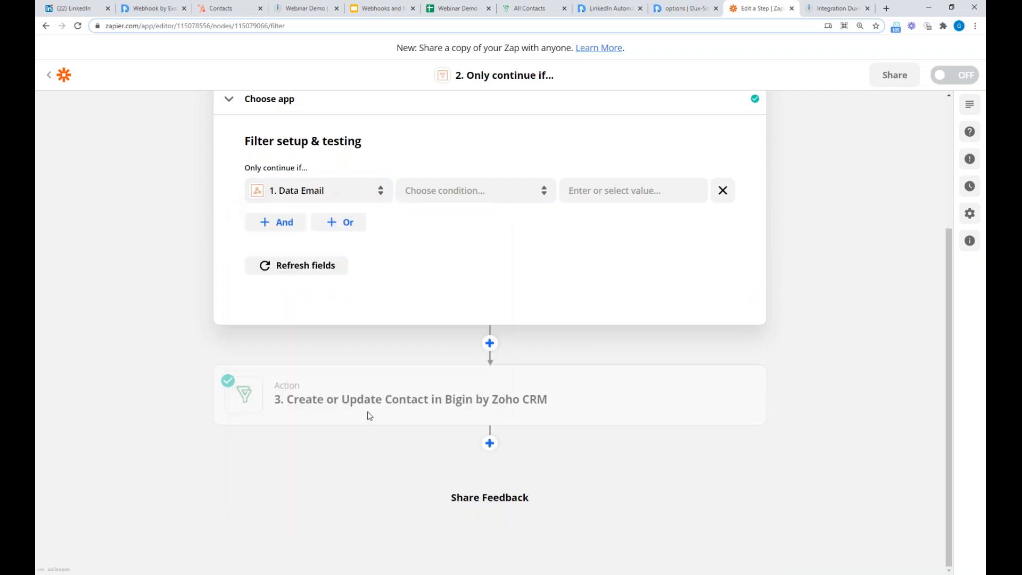
Step: Set the filter's condition to (Text) Contains with the value @
click(519, 193)
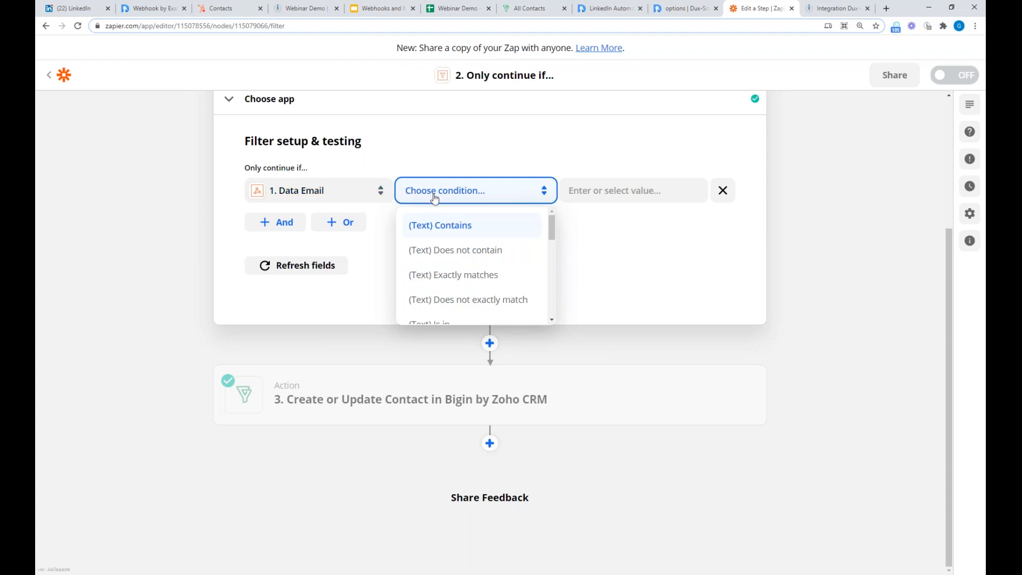
click(442, 225)
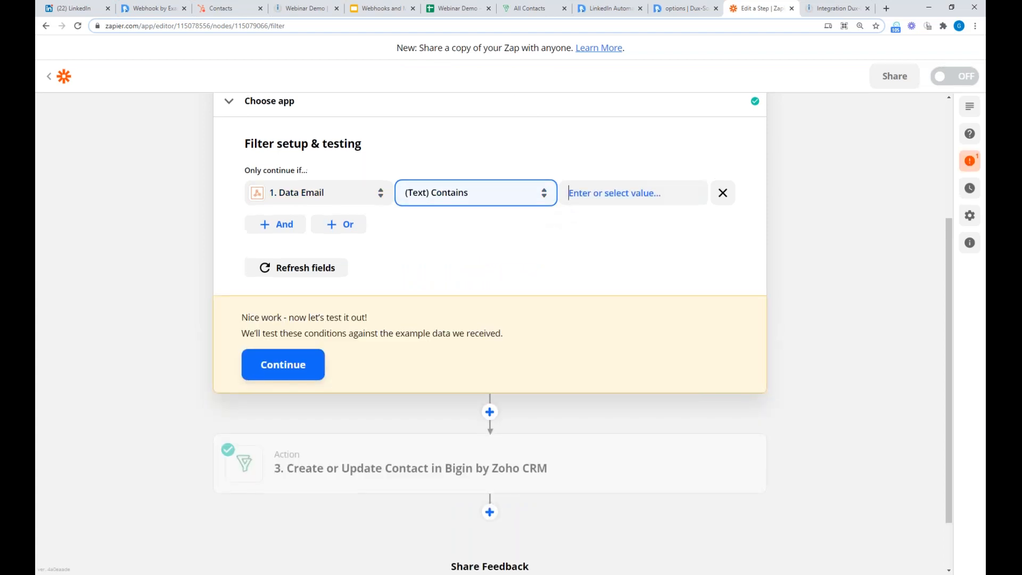
text(@)
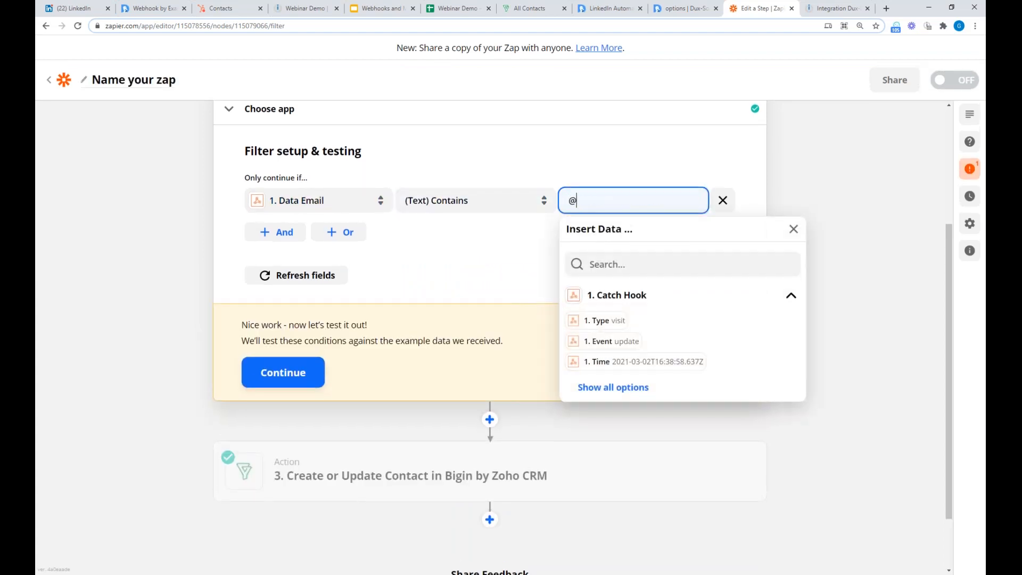
click(713, 174)
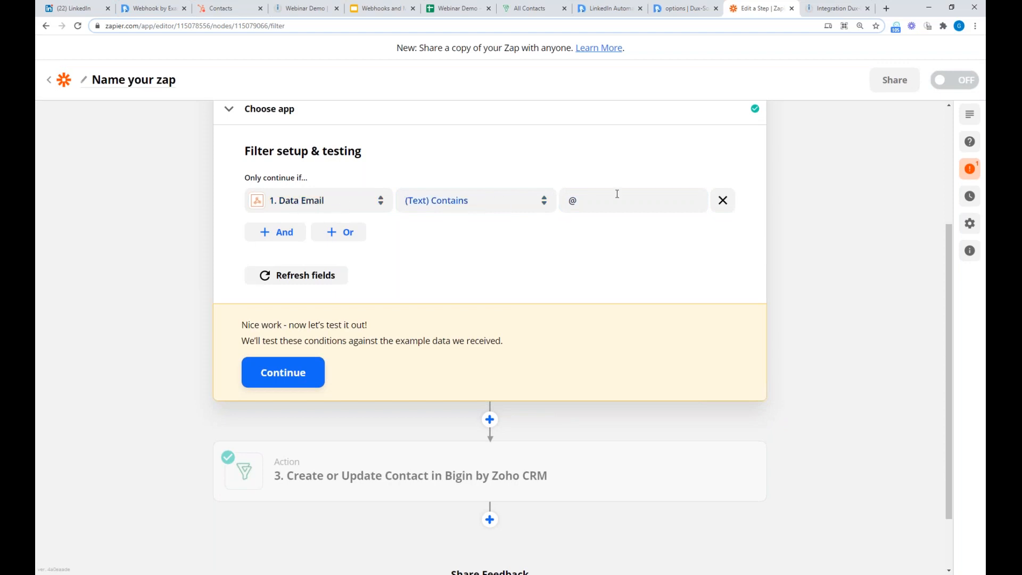
Step: Test the filter against the sample data and turn the Zap on, dismissing the sharing offer
click(261, 380)
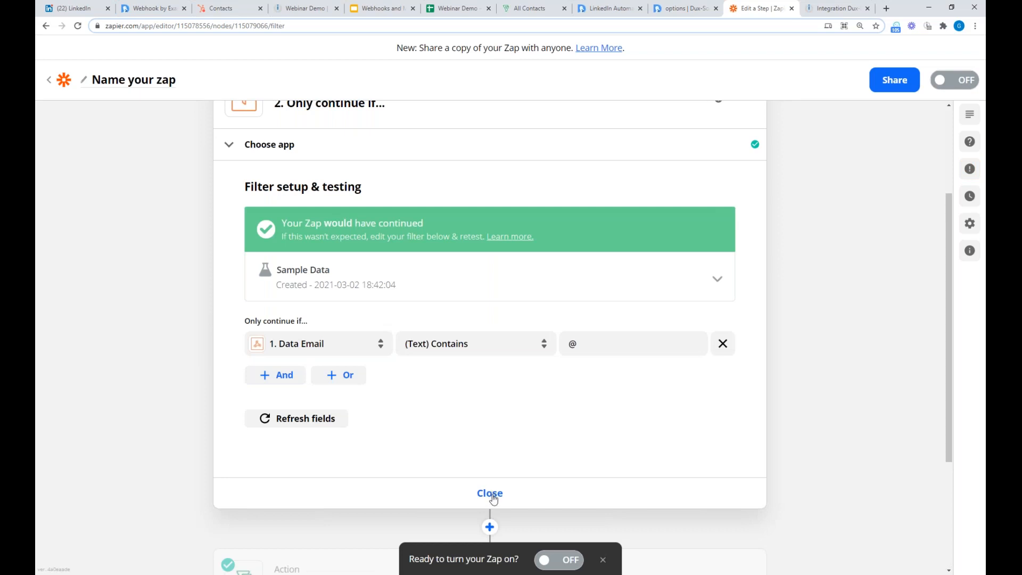
click(559, 559)
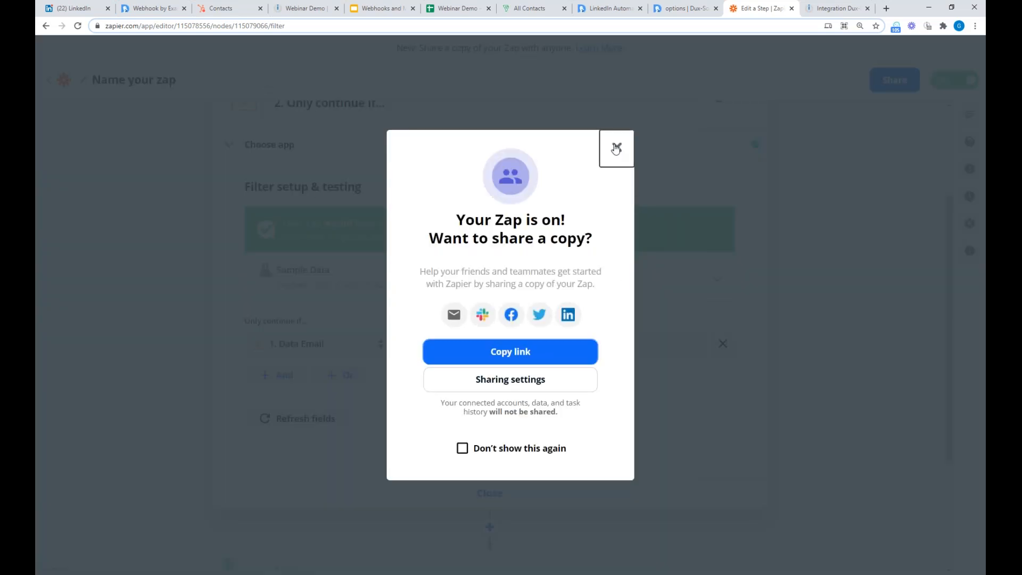
click(616, 147)
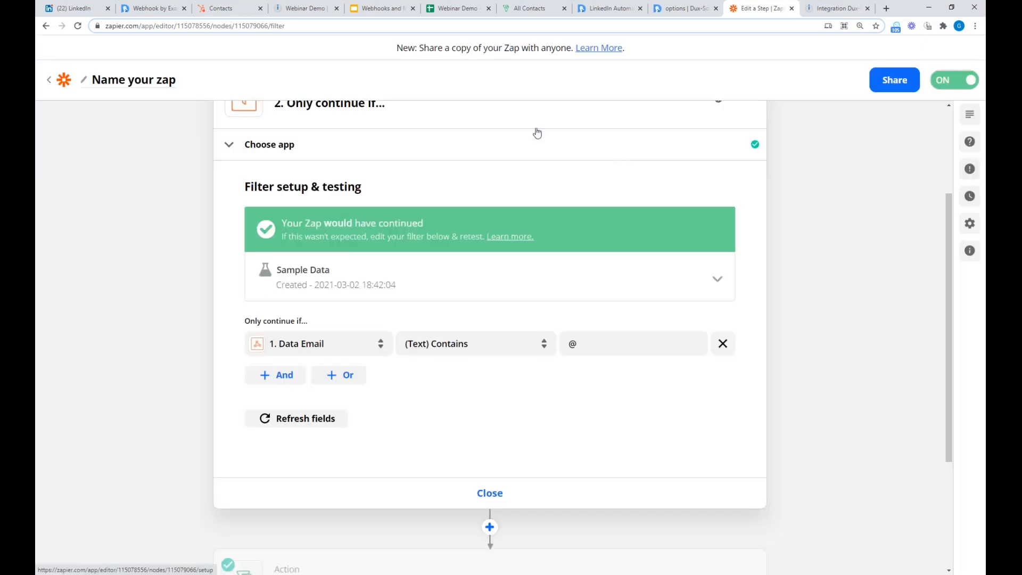
Step: Switch to LinkedIn and open the full set of lead search filters in Sales Navigator
click(81, 11)
click(498, 52)
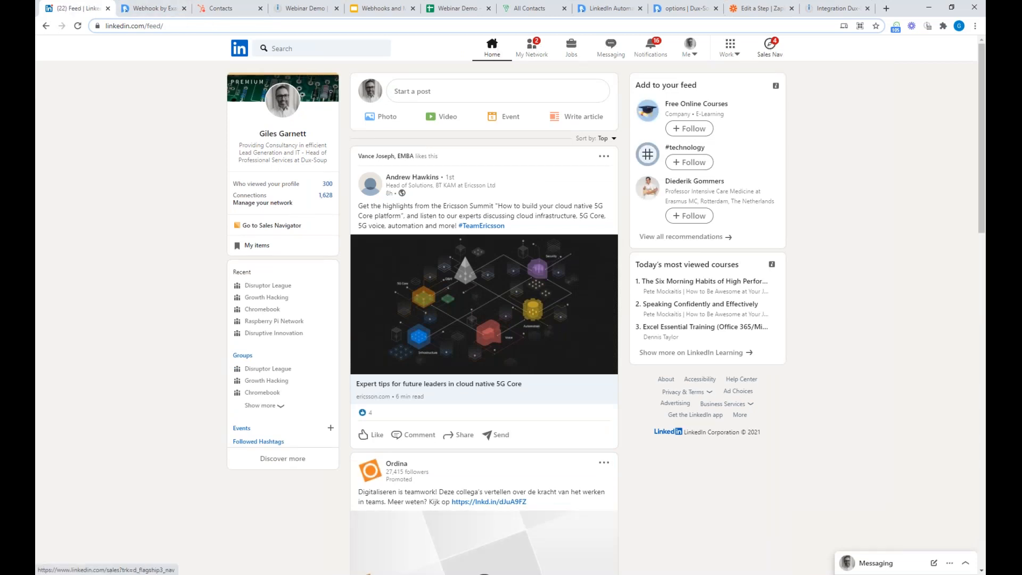
click(770, 48)
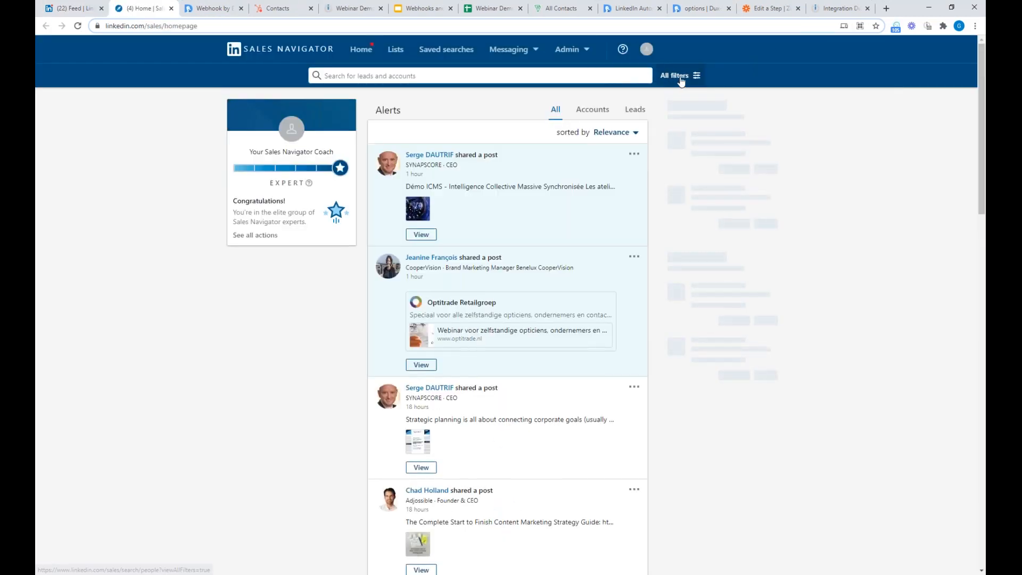
click(680, 76)
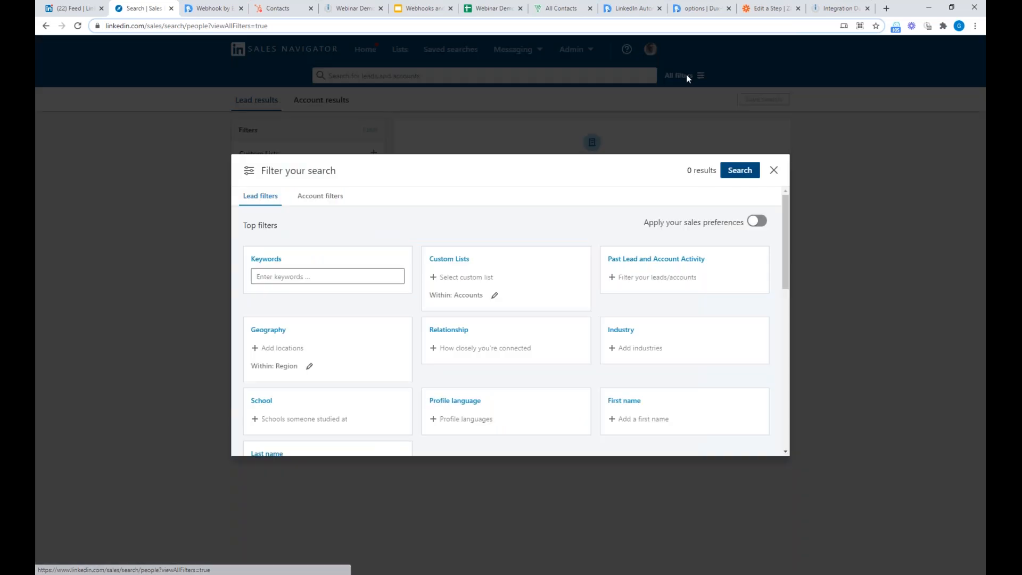
Step: Filter the lead search by 1st Degree Connections and run it
click(444, 346)
click(447, 346)
click(737, 180)
click(738, 170)
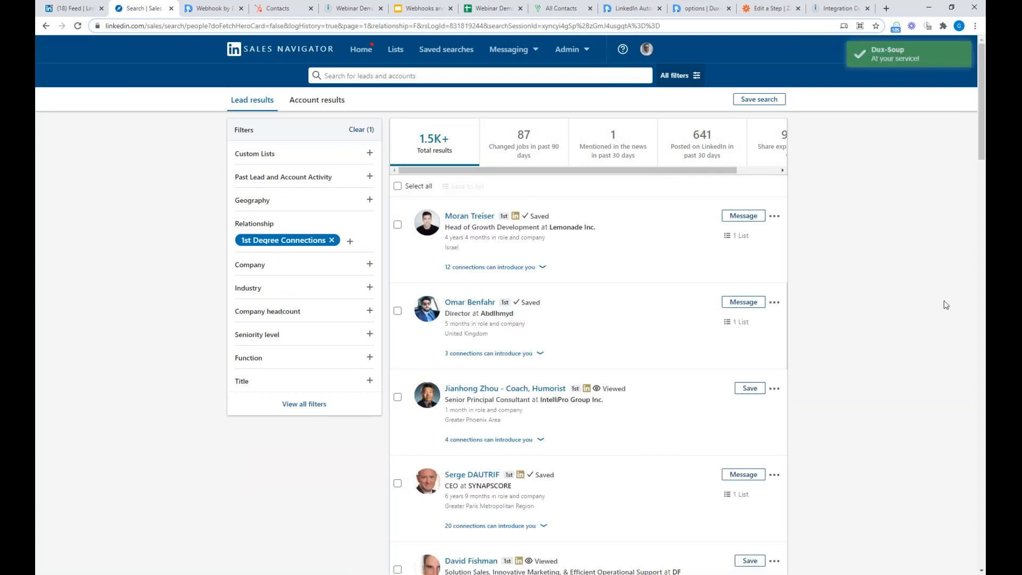
Step: Try to auto-visit the 1st-degree lead results with Dux-Soup using the default settings, and stop the run
click(896, 27)
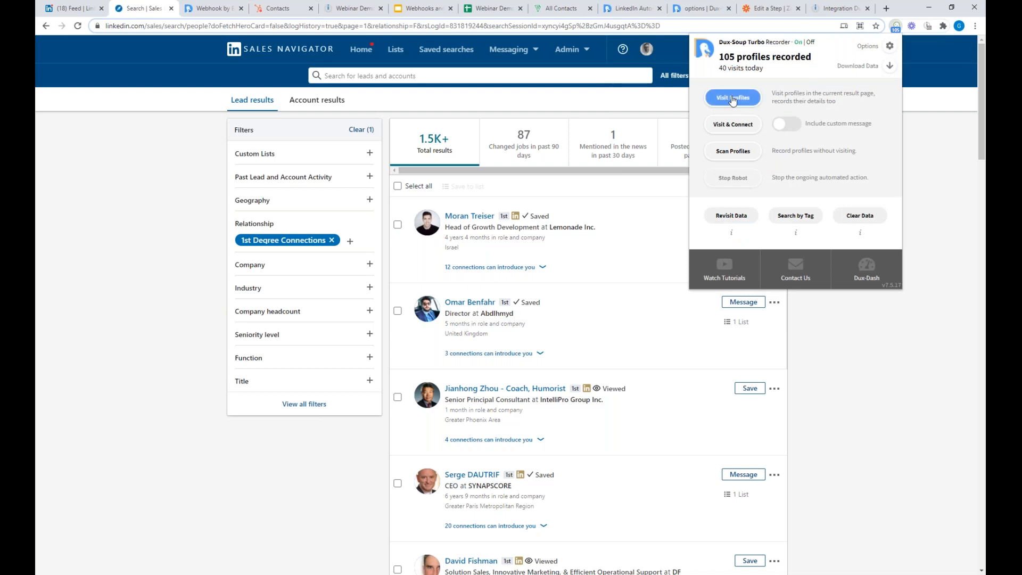
click(732, 98)
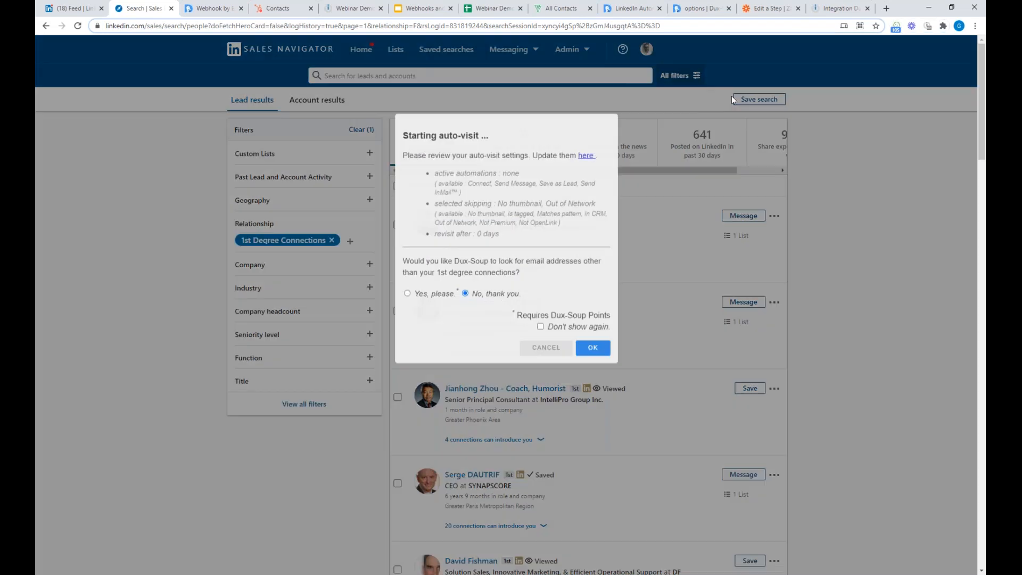
click(590, 347)
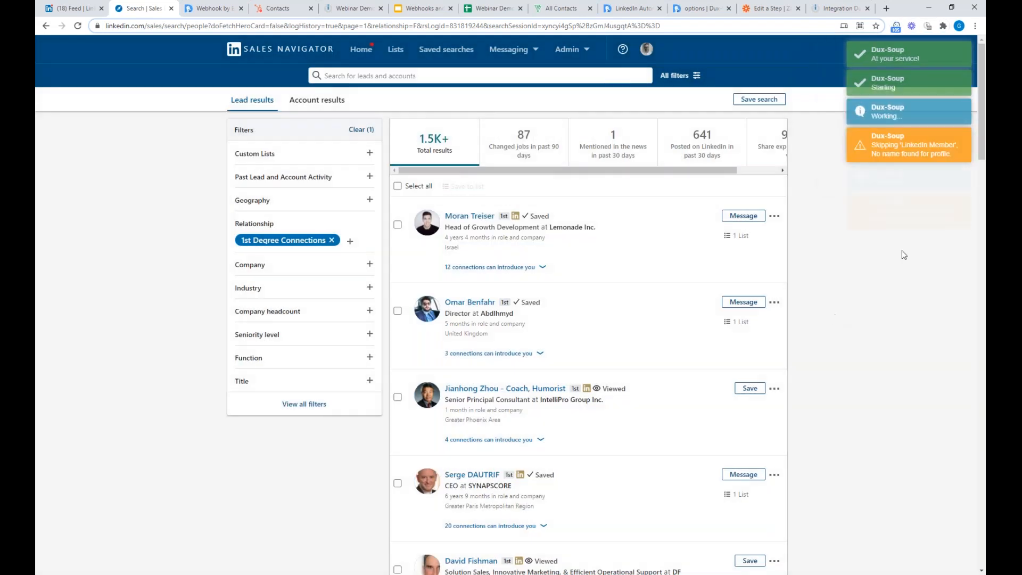
click(895, 27)
click(788, 209)
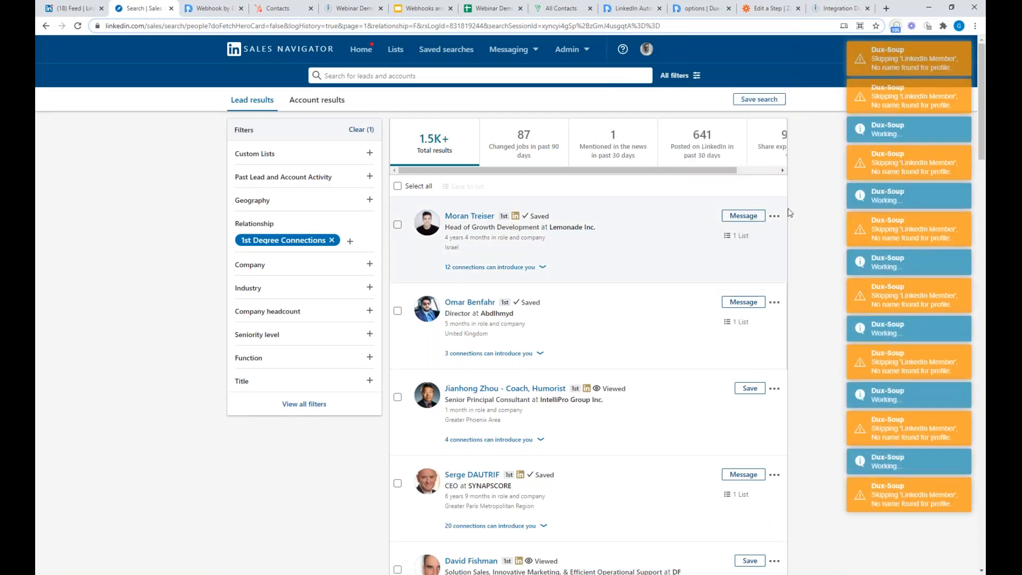
Step: Reload the lead search results and start the Dux-Soup auto-visit of the listed profiles again with its default settings
click(251, 29)
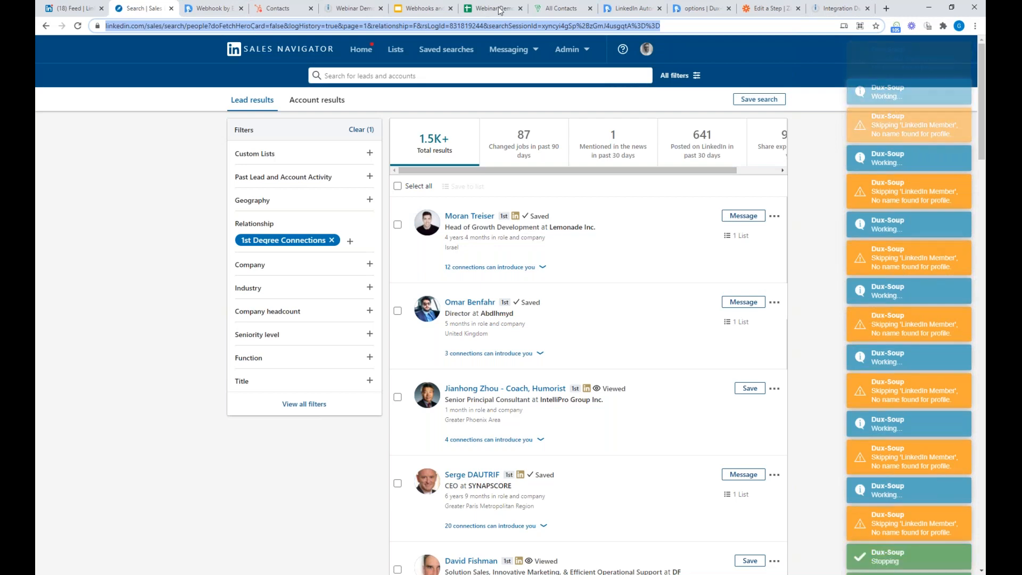
click(702, 26)
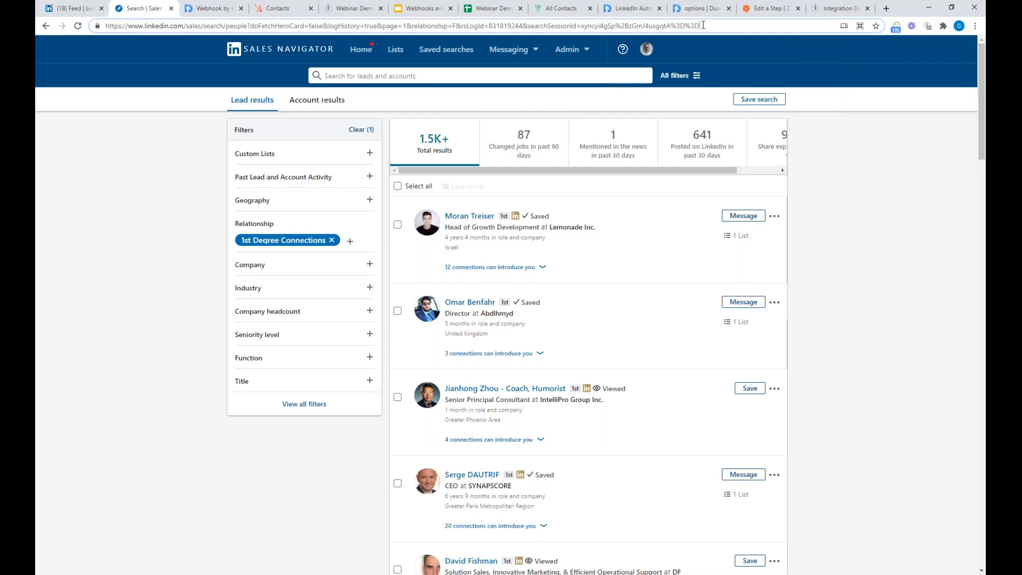
key(Return)
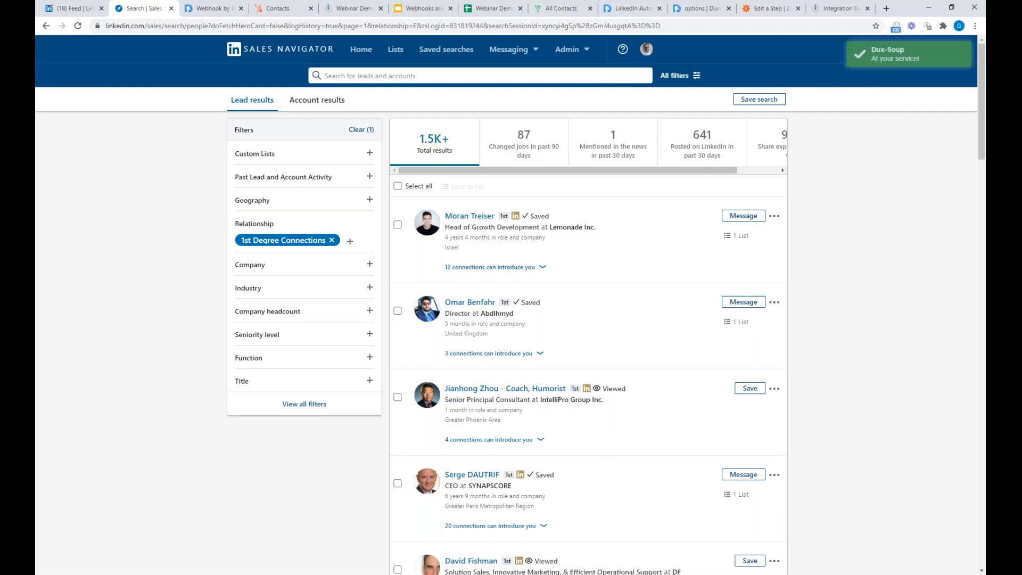
click(895, 28)
click(741, 99)
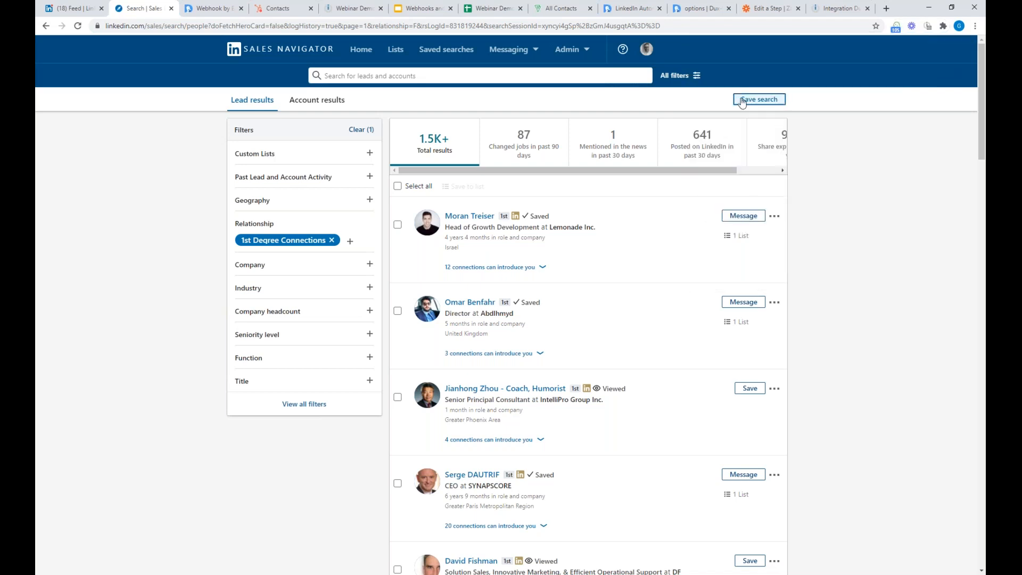
click(598, 352)
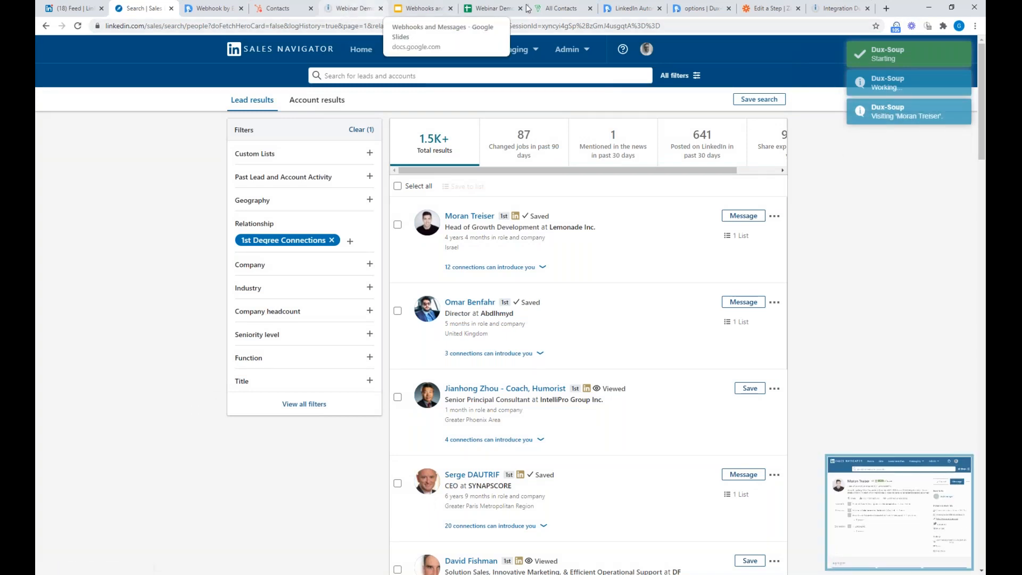
Step: Switch to Bigin and refresh the All Contacts list to check for contacts from the visits, returning to the lead search
click(562, 8)
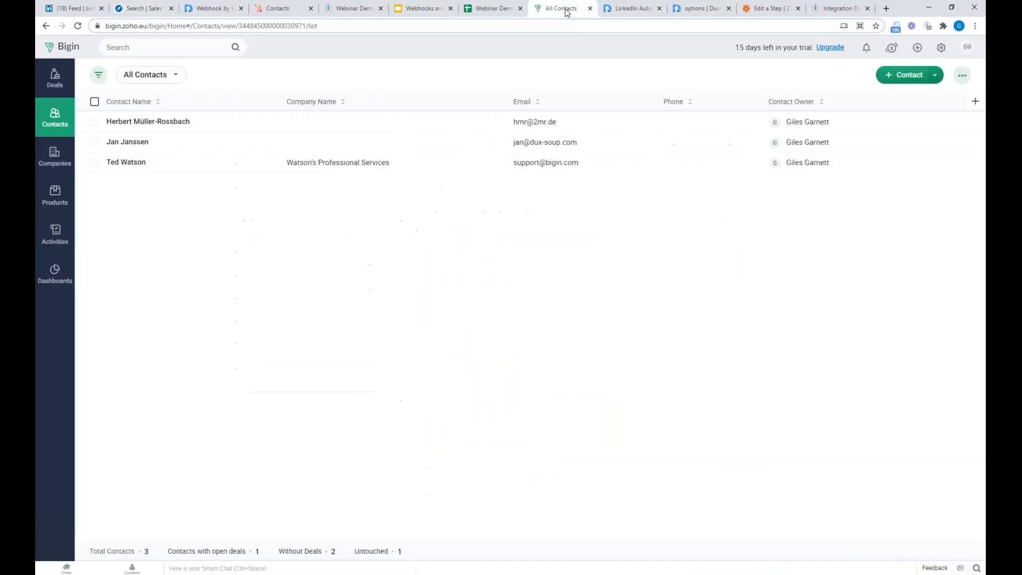
click(147, 12)
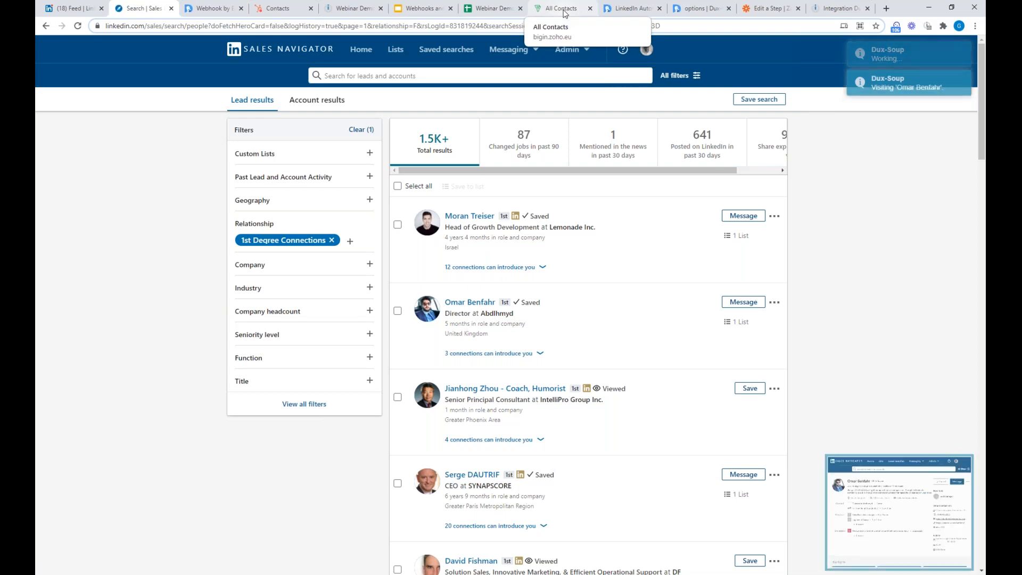
click(565, 11)
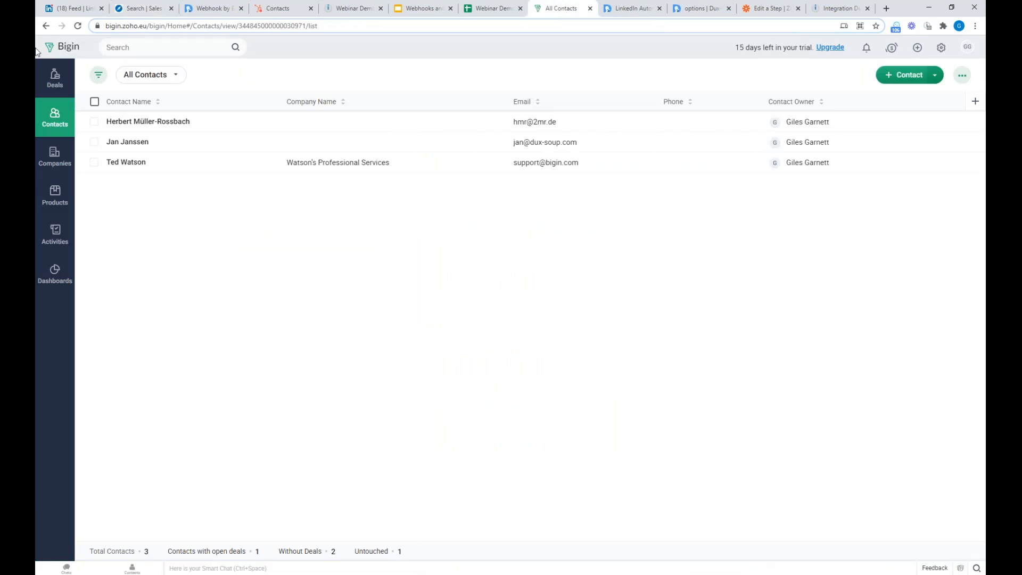
click(77, 26)
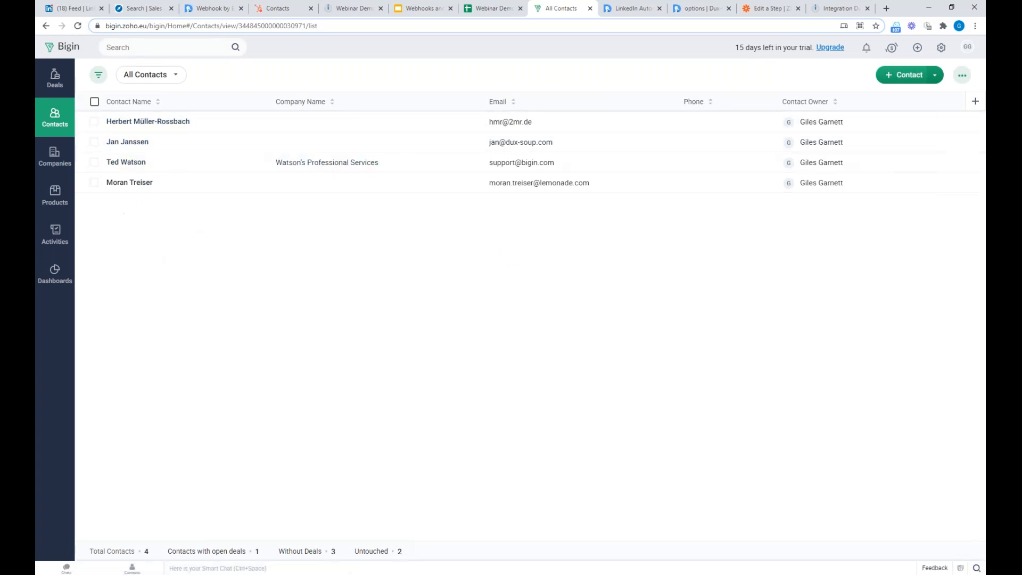
click(143, 8)
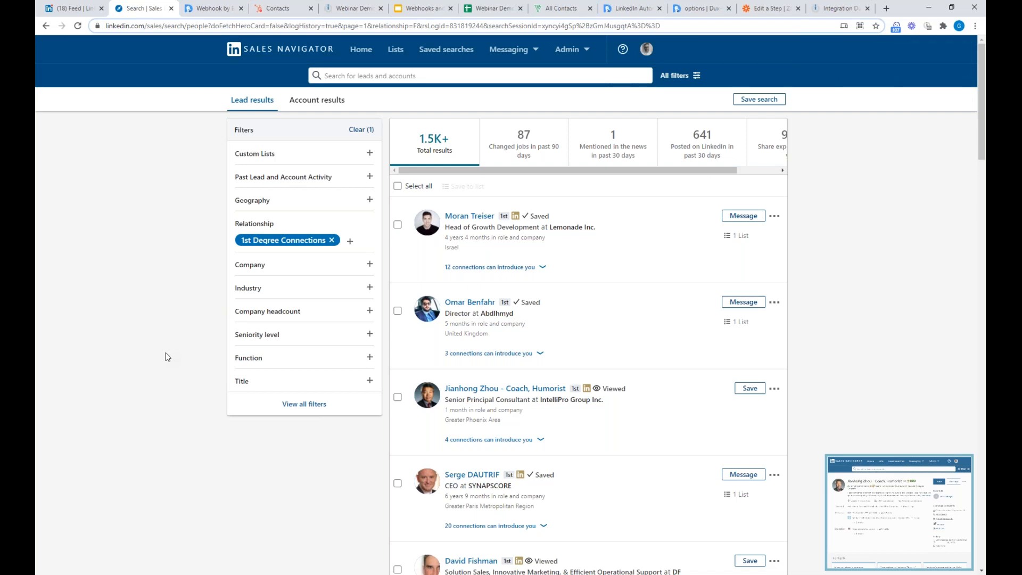
Step: Switch to Integromat, stay on the open Dux-Soup scenario to save it, and go to the organization dashboard
click(834, 6)
mouse_move(96, 122)
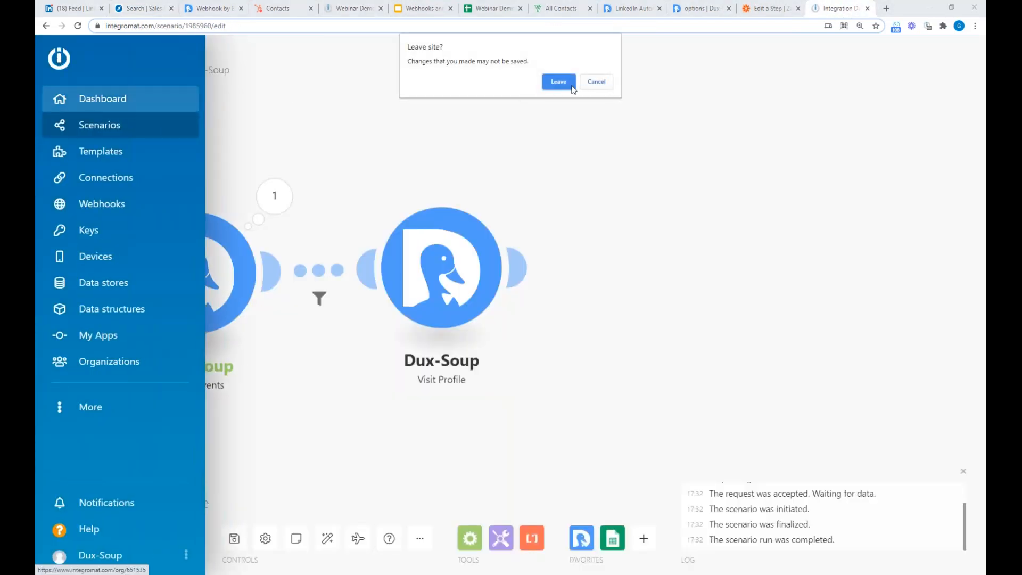
click(597, 85)
click(235, 539)
click(59, 62)
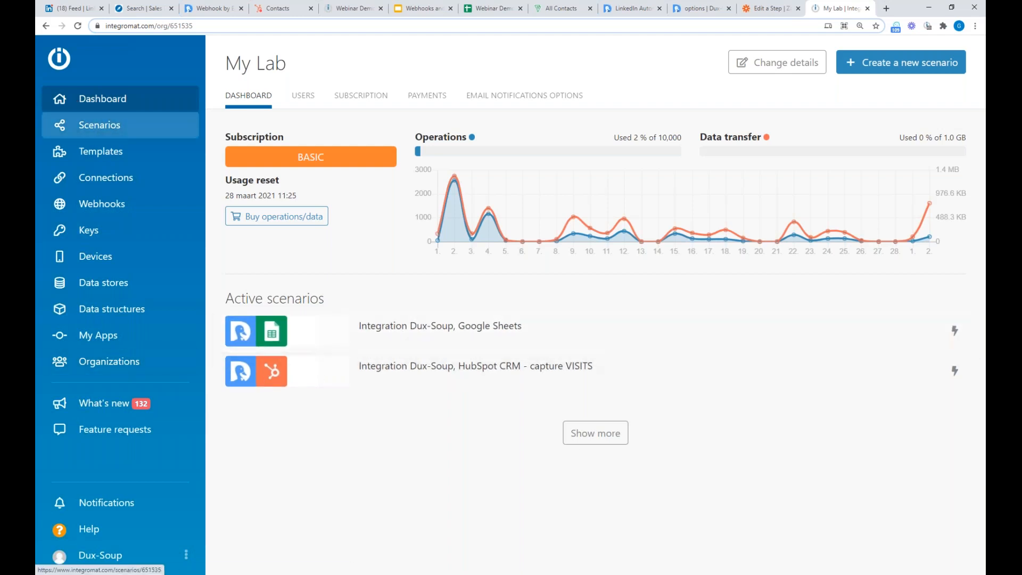
Step: Look through the list of all scenarios and start creating a new scenario
click(101, 136)
scroll(540, 420, down, 3)
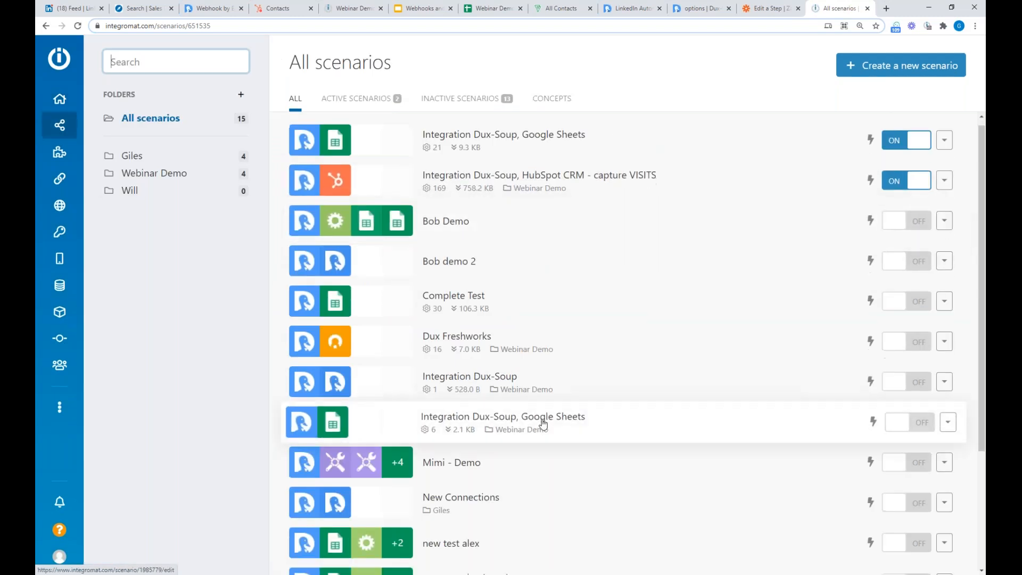
scroll(540, 417, up, 3)
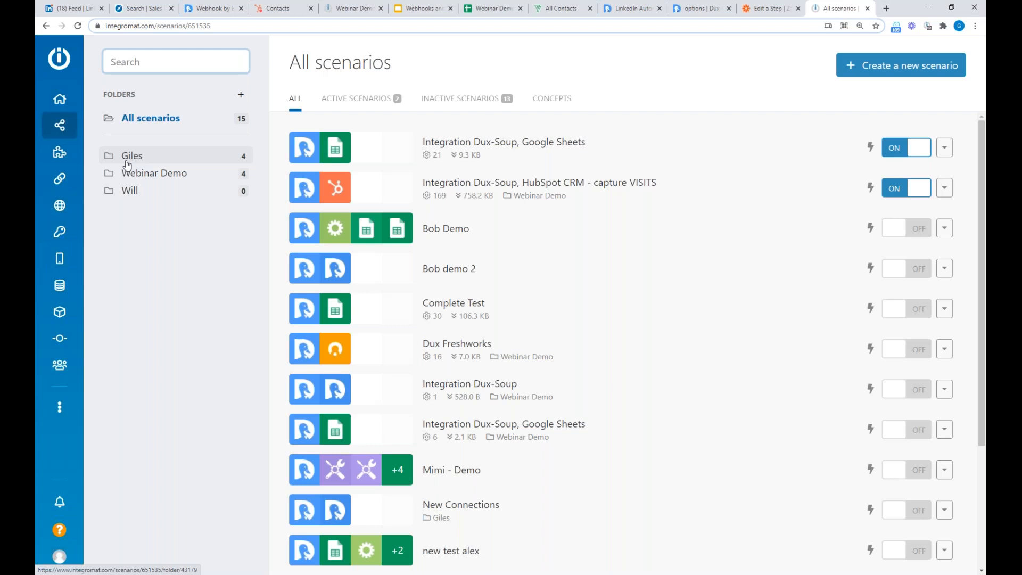
mouse_move(74, 148)
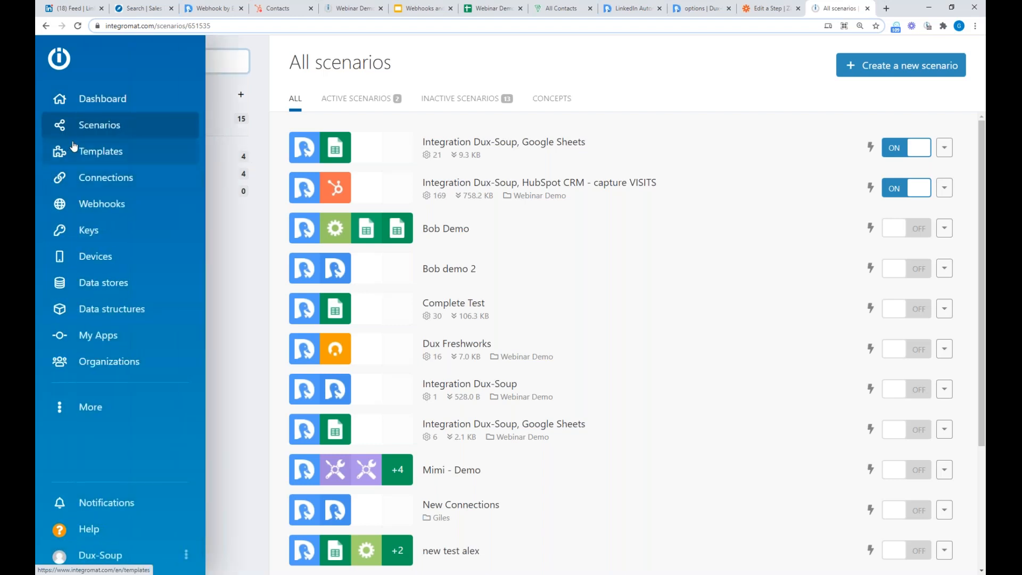
click(912, 66)
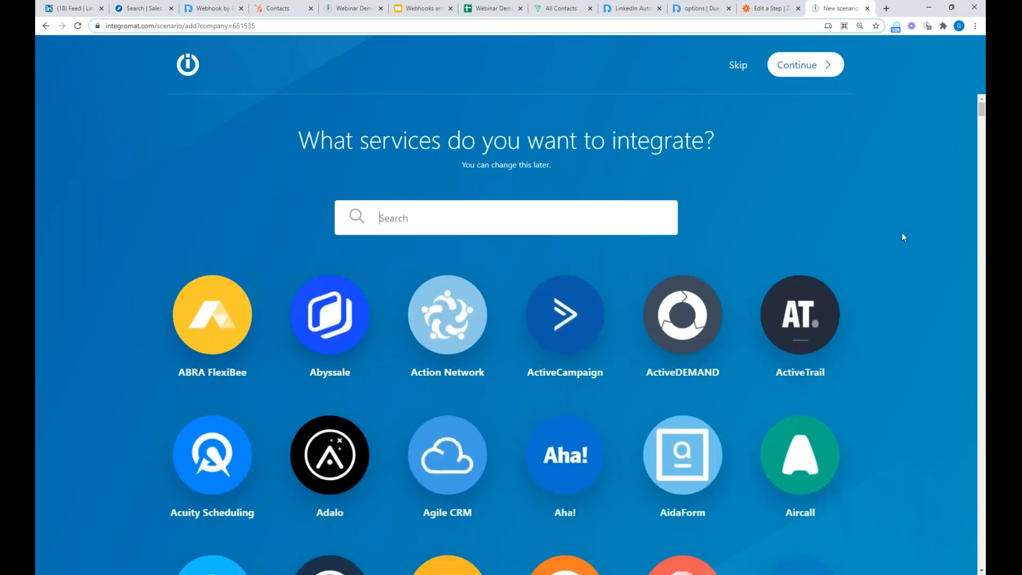
Step: Browse the services available for integration, search them for dux and select Dux-Soup
scroll(906, 230, down, 3)
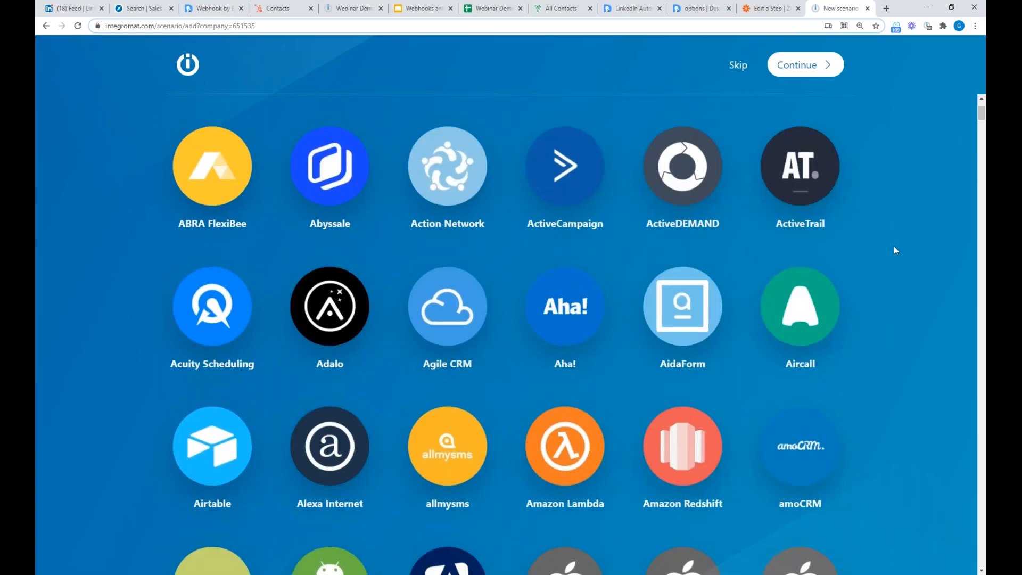
scroll(912, 261, down, 5)
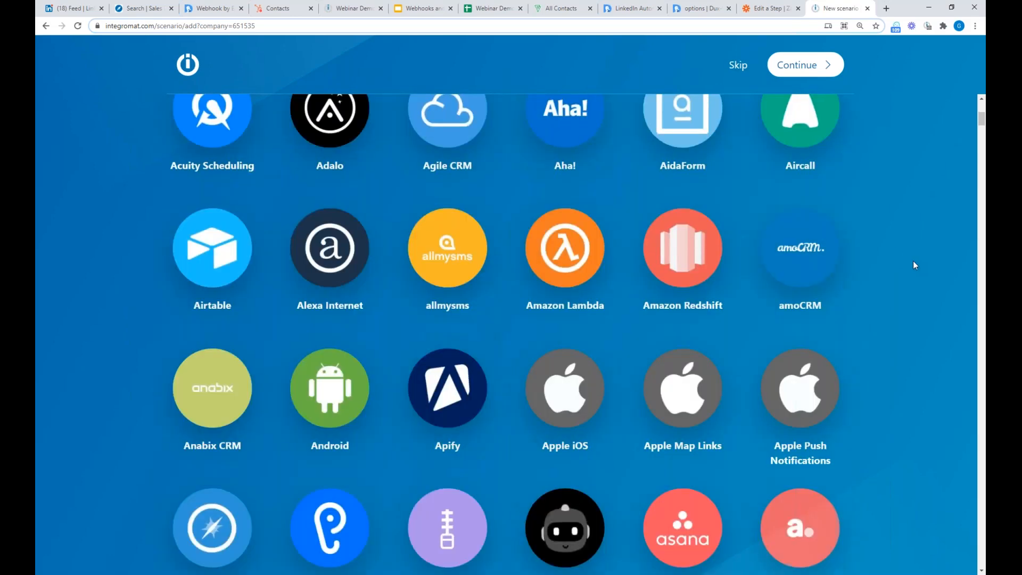
scroll(912, 261, down, 5)
scroll(917, 264, down, 5)
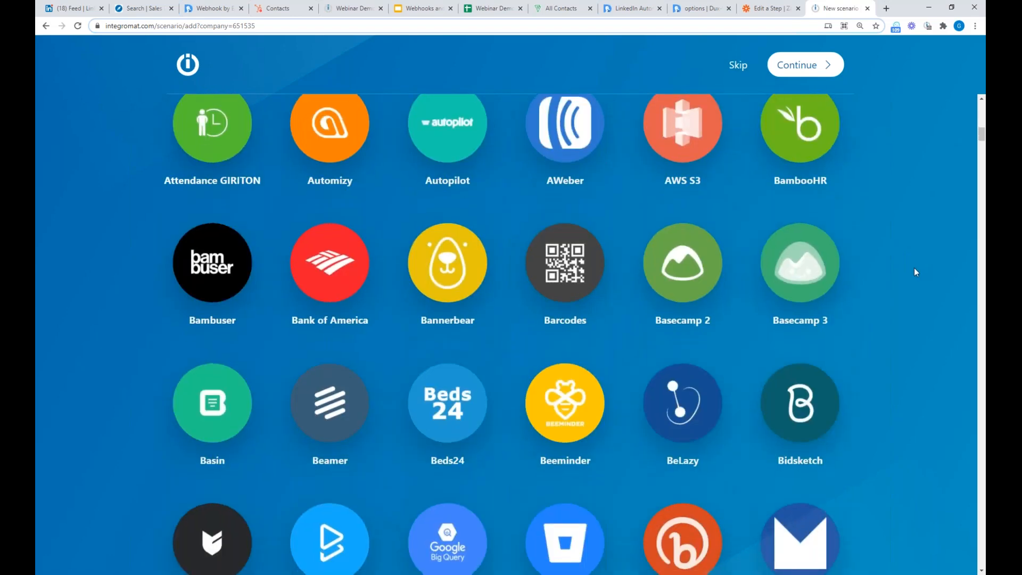
scroll(912, 268, up, 15)
click(535, 211)
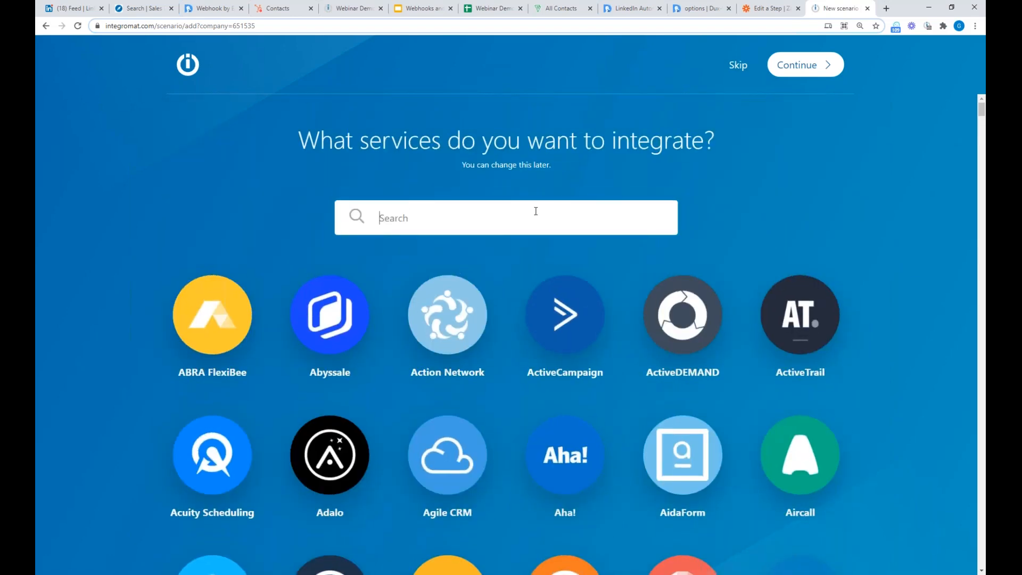
text(dux)
key(Return)
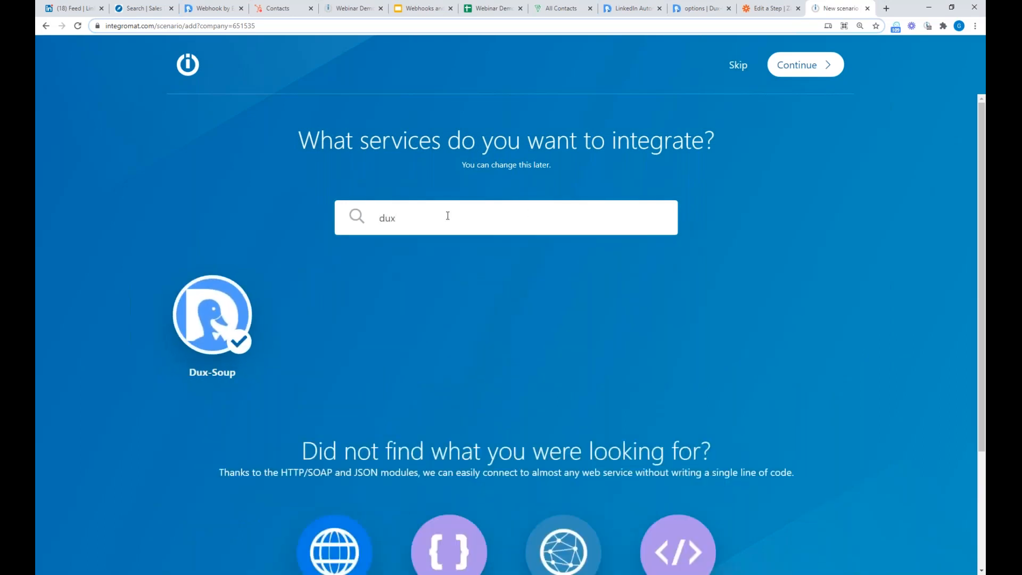
Step: Replace the service search with pip to look up Pipedrive
key(BackSpace)
key(BackSpace)
key(BackSpace)
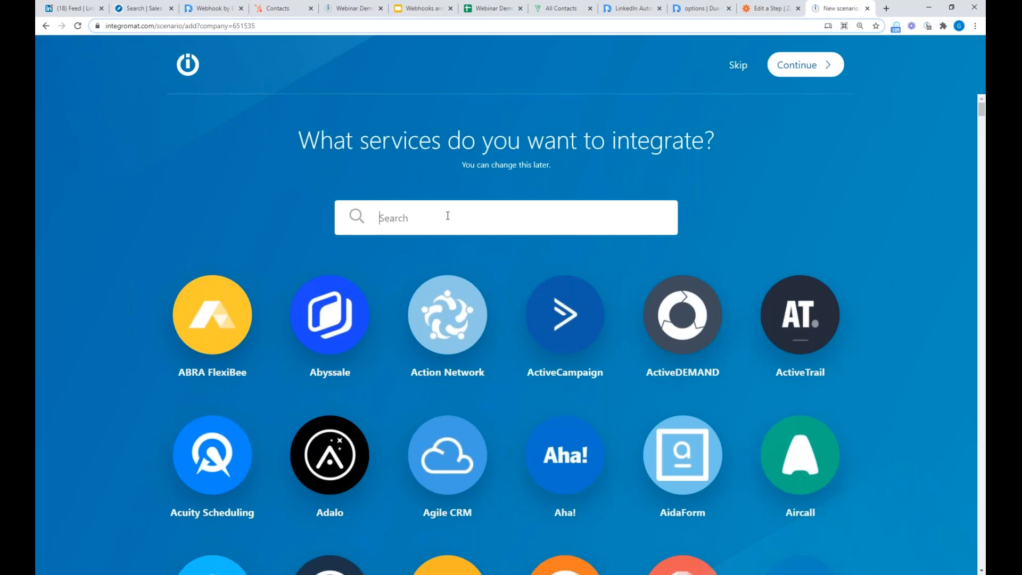
text(pipe)
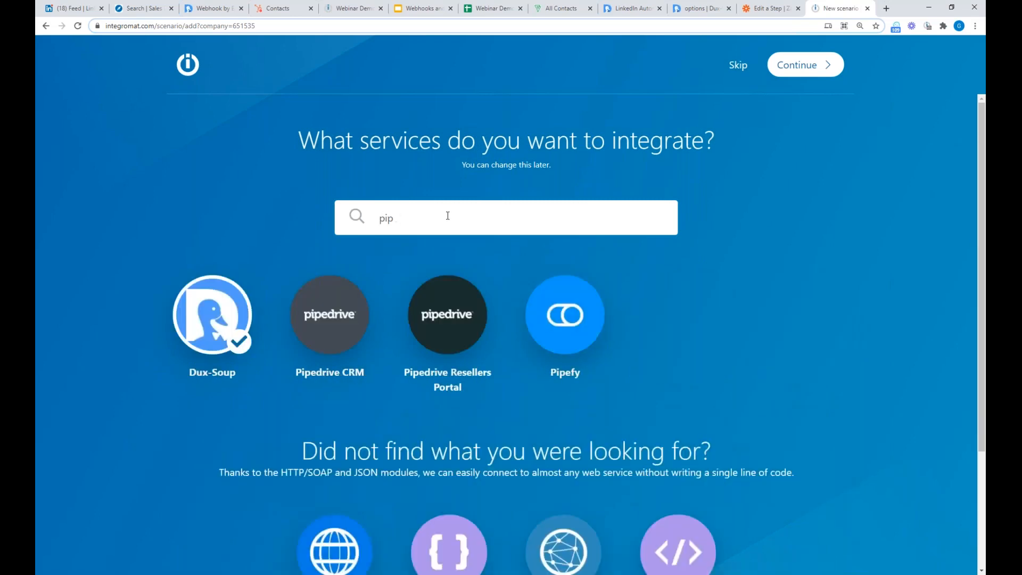
Step: Replace the service search with sales to look up Salesforce
key(BackSpace)
key(BackSpace)
key(BackSpace)
text(sales)
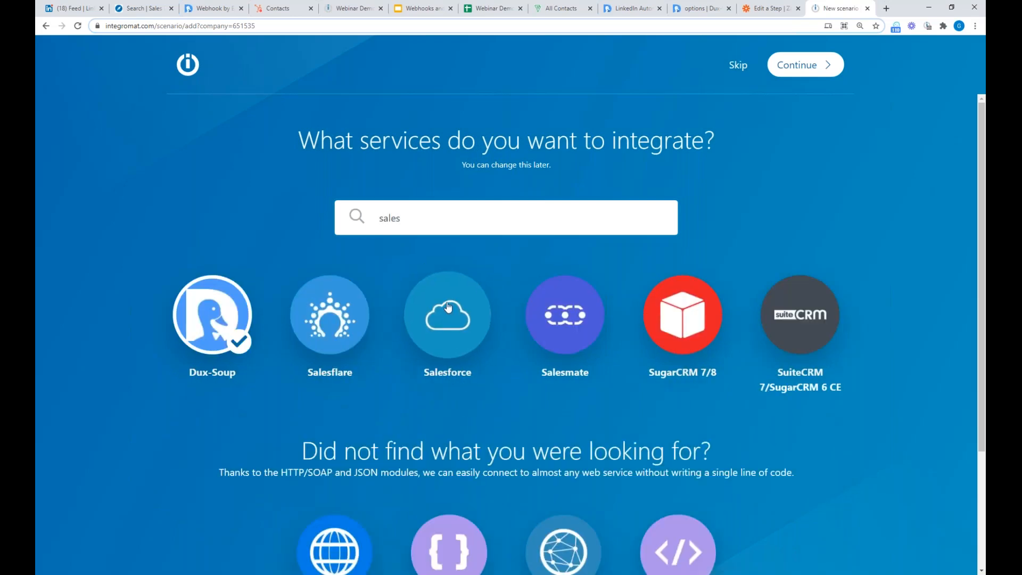
Step: Search the available services for zoho and clear the search again
key(BackSpace)
key(BackSpace)
key(BackSpace)
key(BackSpace)
key(BackSpace)
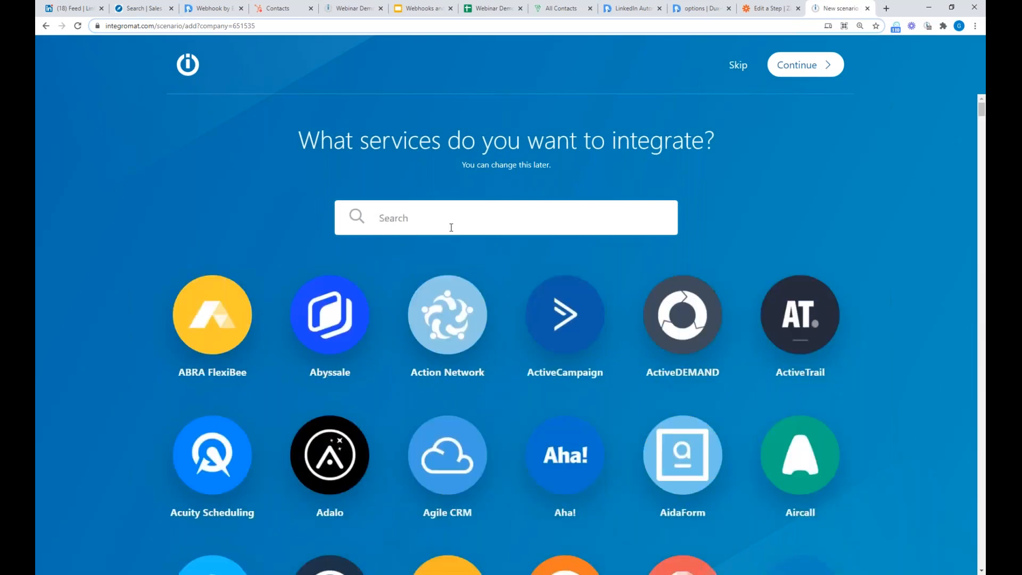
text(zoho)
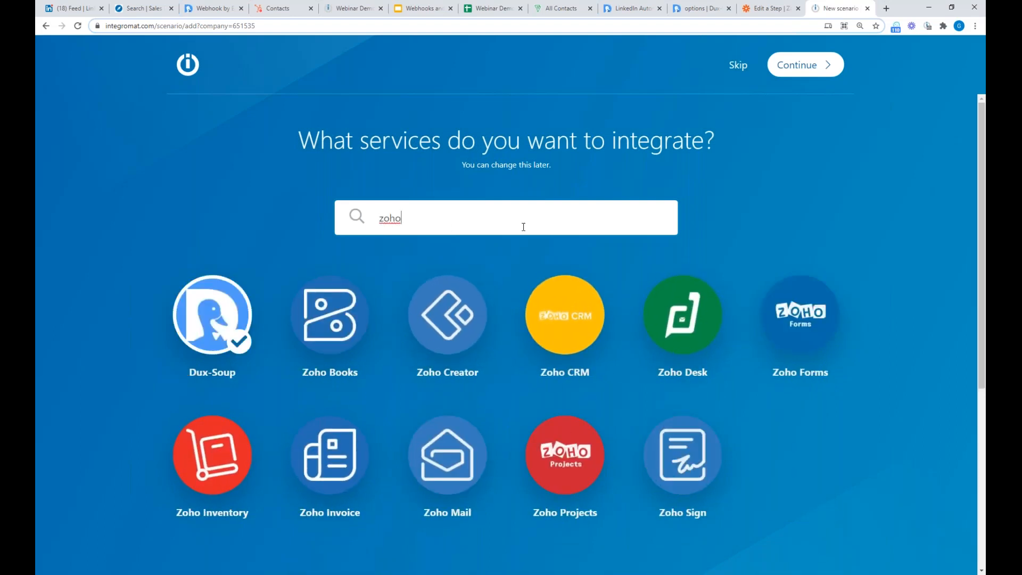
key(BackSpace)
key(BackSpace)
key(BackSpace)
key(BackSpace)
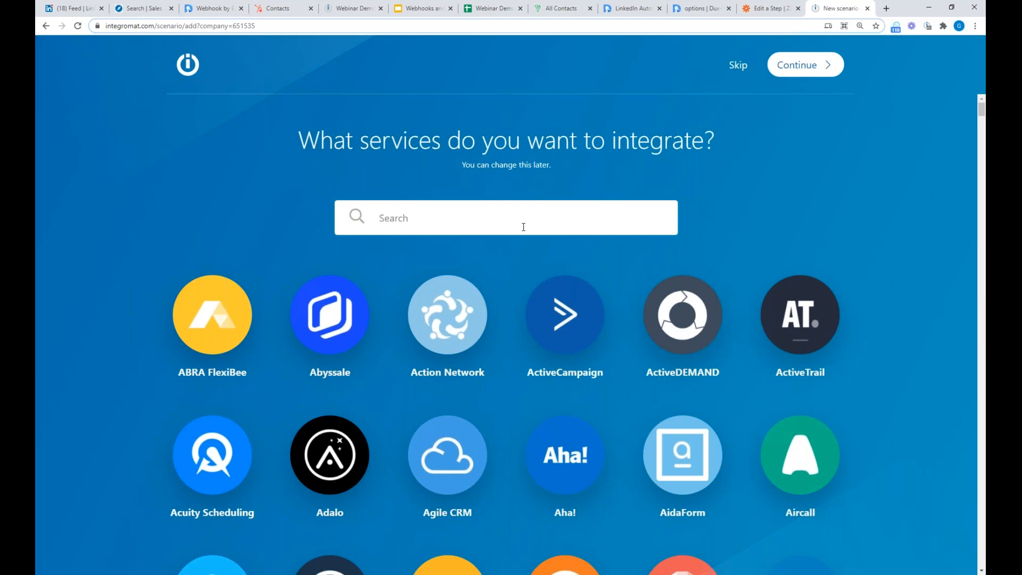
Step: Switch to the Webhooks and Messages presentation in Google Slides and show the What is a Webhook? slide
click(420, 10)
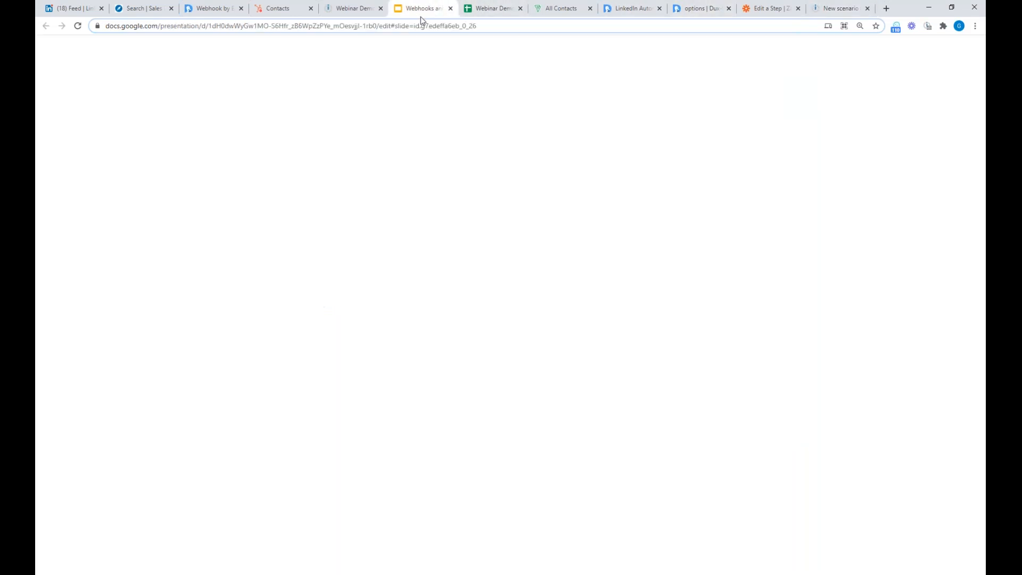
click(101, 283)
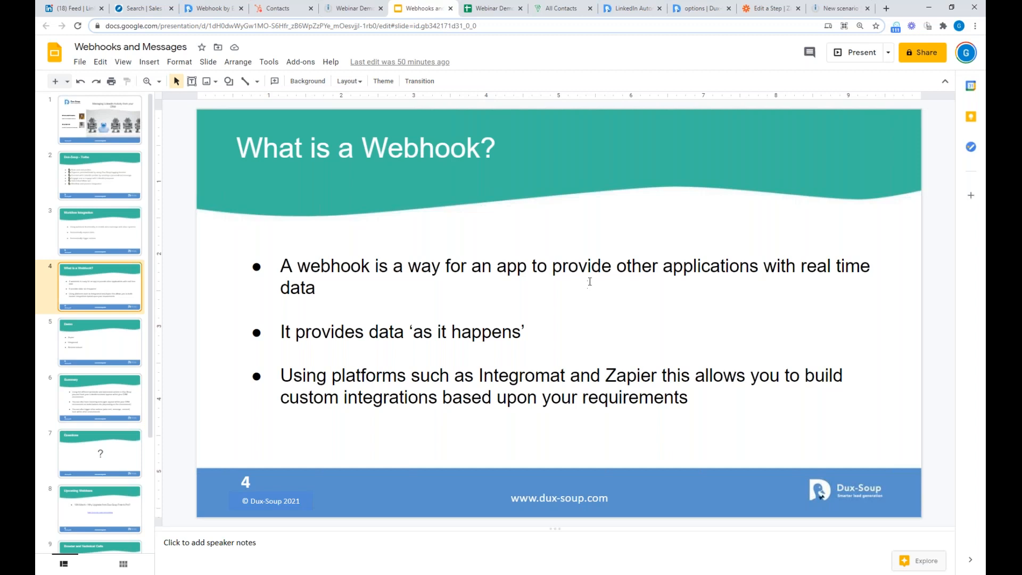
Step: Switch to the Dux-Soup options and highlight the address of the fourth configured webhook, the second Integromat one
click(698, 8)
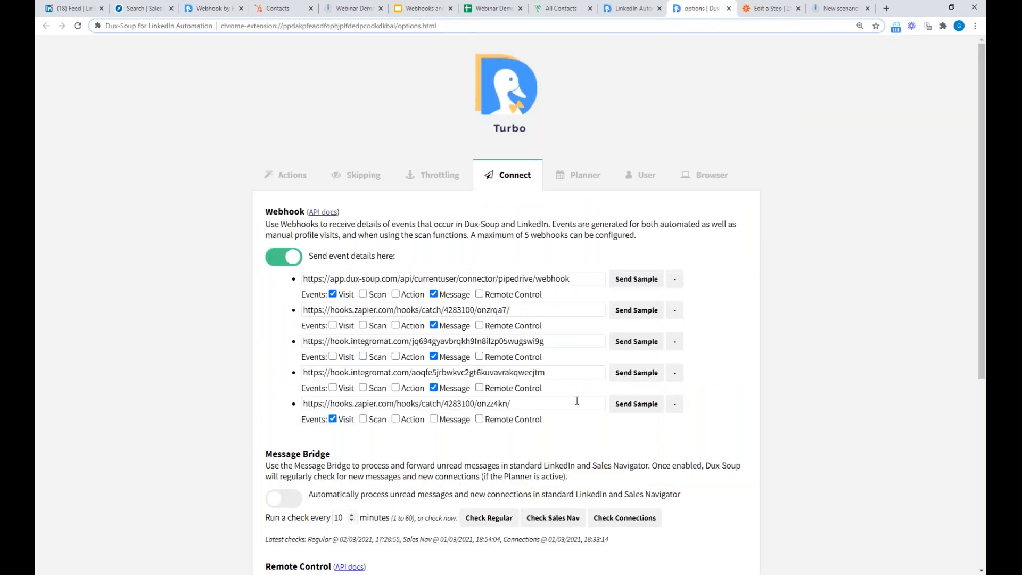
drag(564, 373, 285, 388)
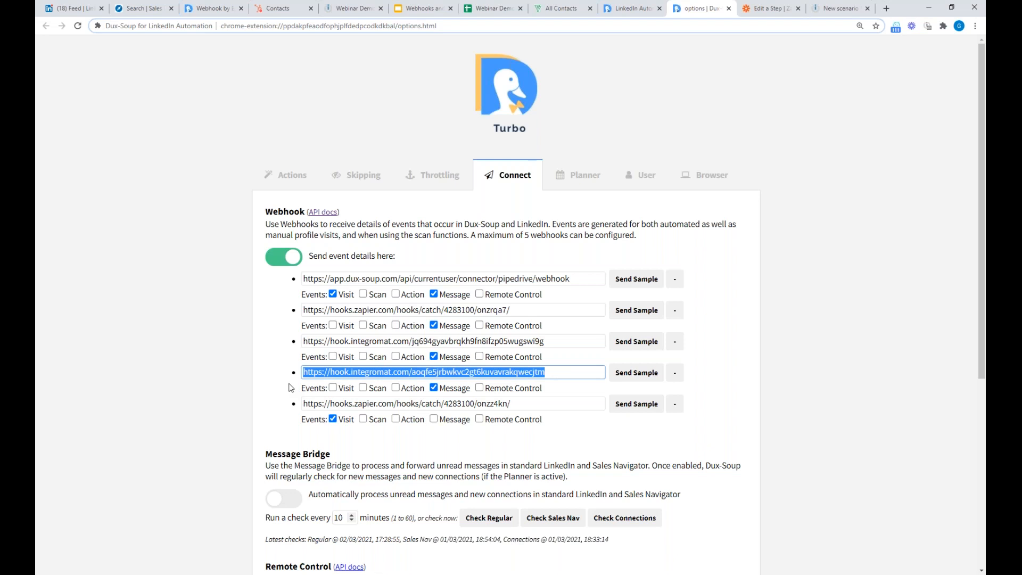
Step: Switch to the Webhook by Example article and review its overview and the Types of Events list
click(725, 370)
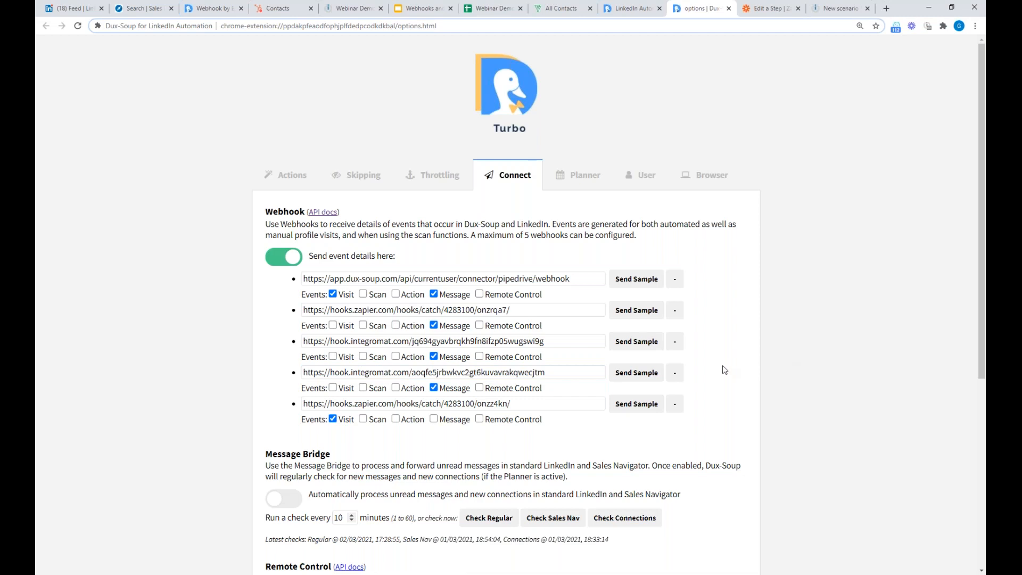
click(222, 12)
scroll(836, 280, up, 5)
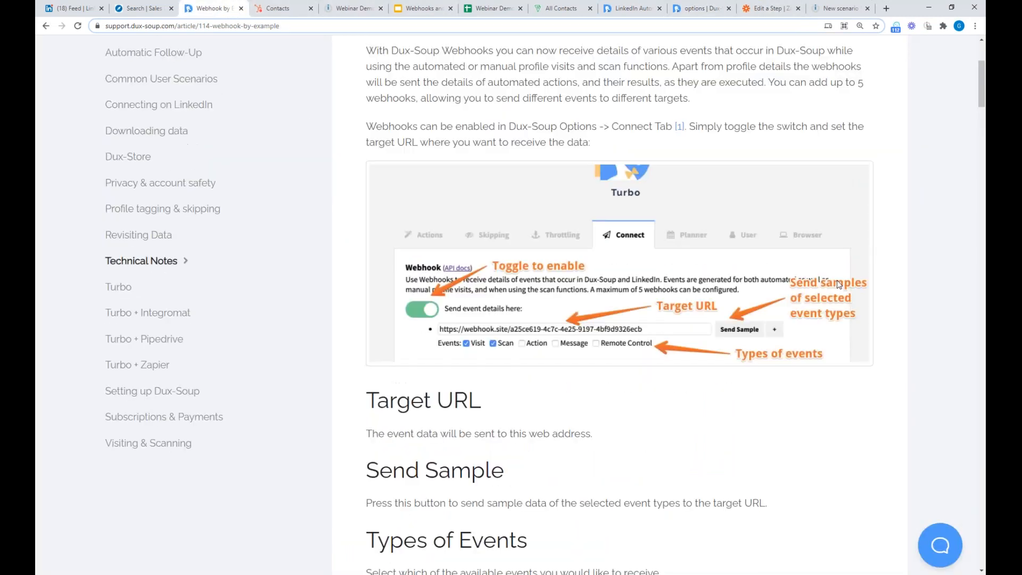
scroll(843, 272, up, 2)
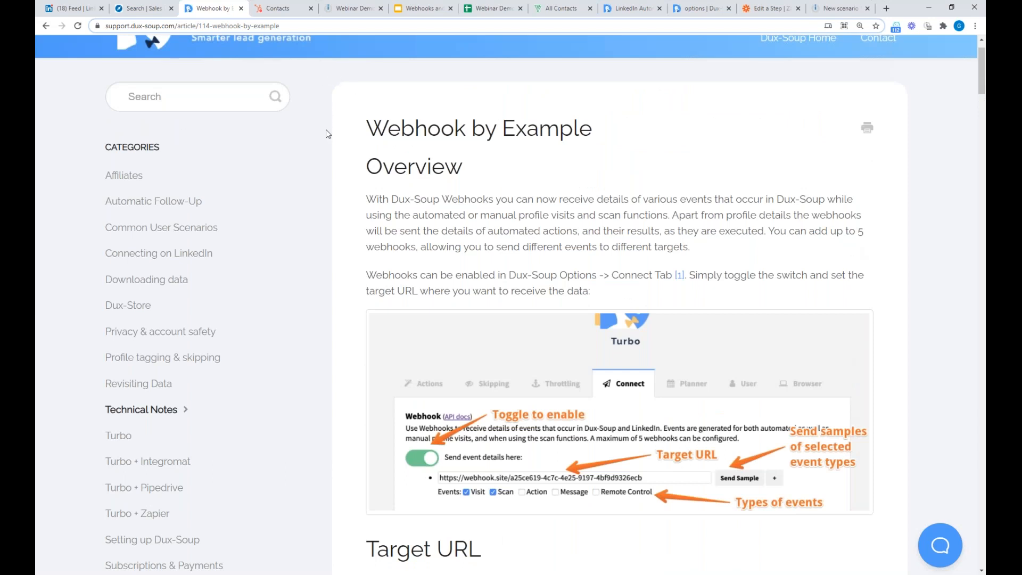
scroll(326, 129, up, 1)
scroll(857, 204, down, 4)
scroll(859, 205, down, 5)
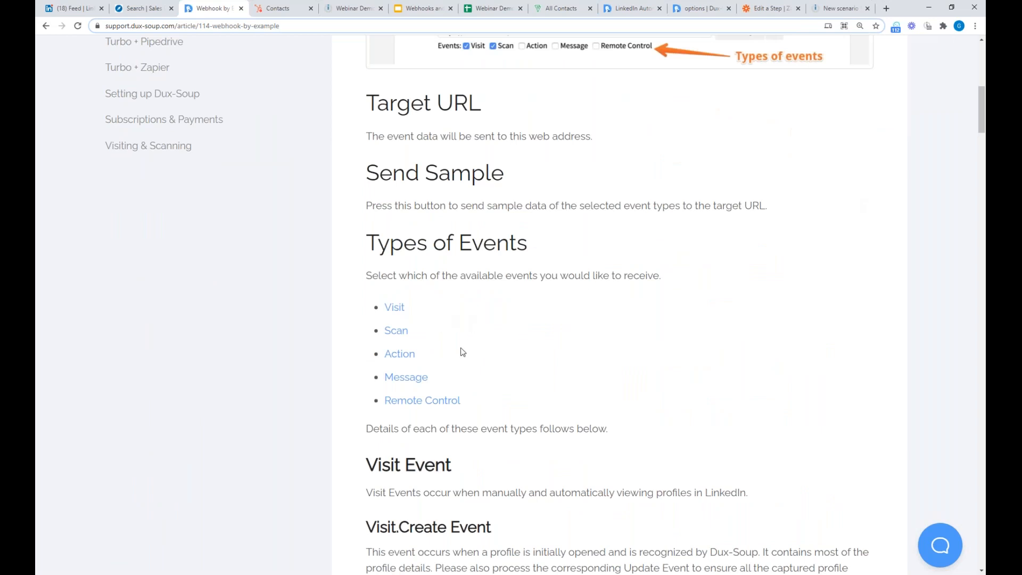
Step: Go to the article's Message events section and view the example JSON for the Message.Received event
click(408, 382)
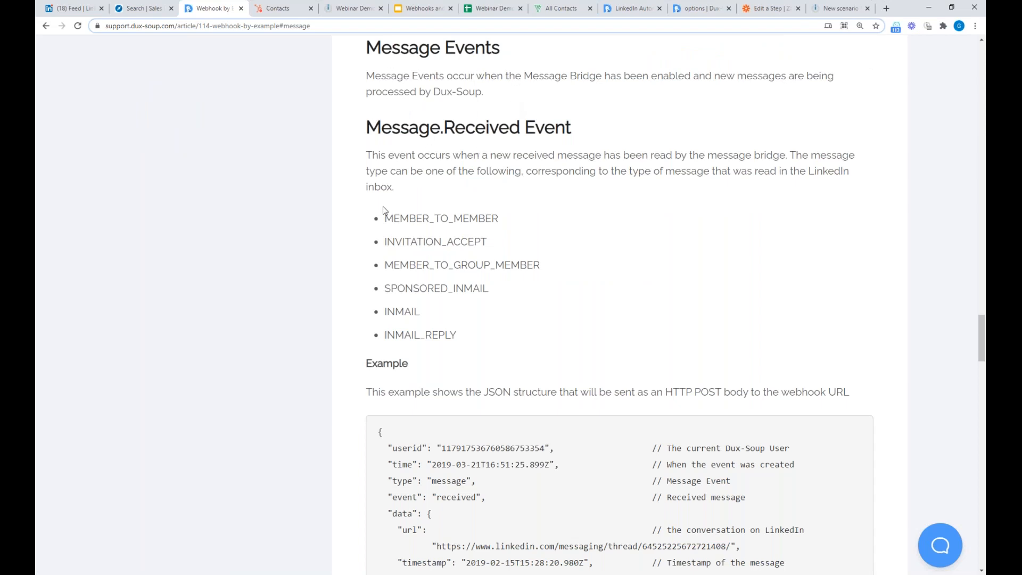
scroll(790, 250, down, 3)
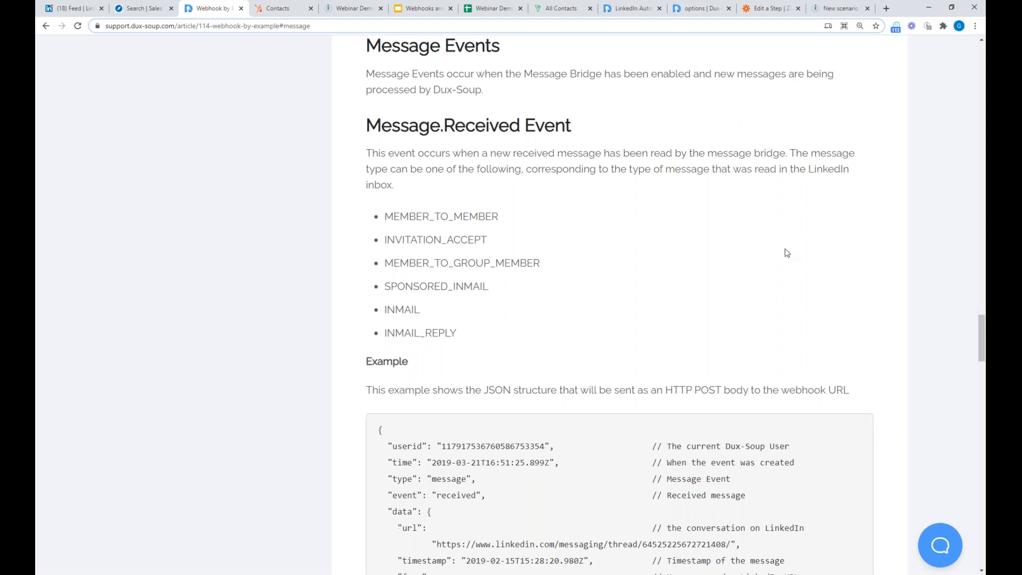
scroll(433, 171, down, 3)
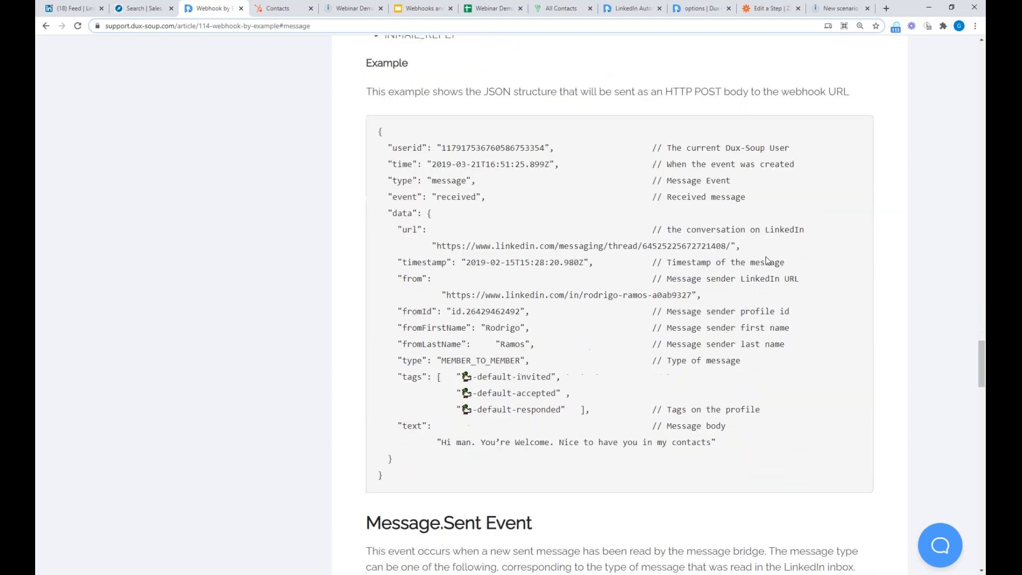
Step: Search Google for webhook site in a new browser tab and open Webhook.site from the results
click(887, 9)
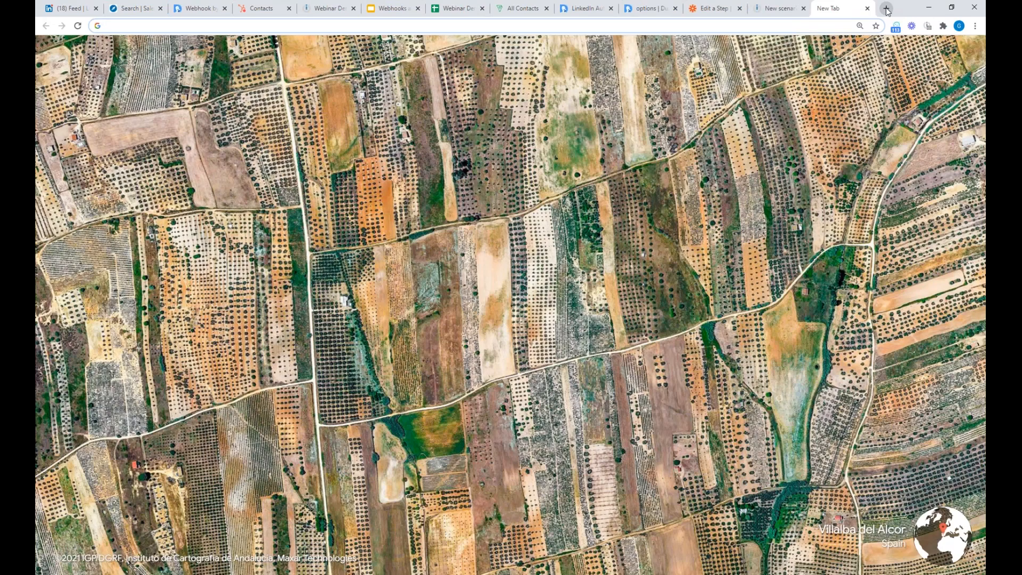
text(web)
key(Down)
key(Down)
key(Return)
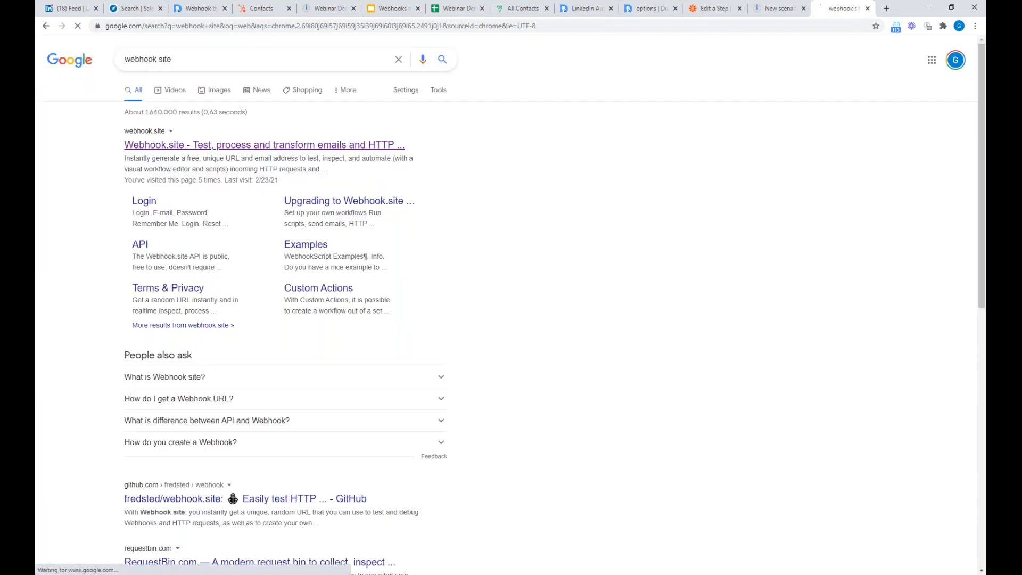
click(298, 145)
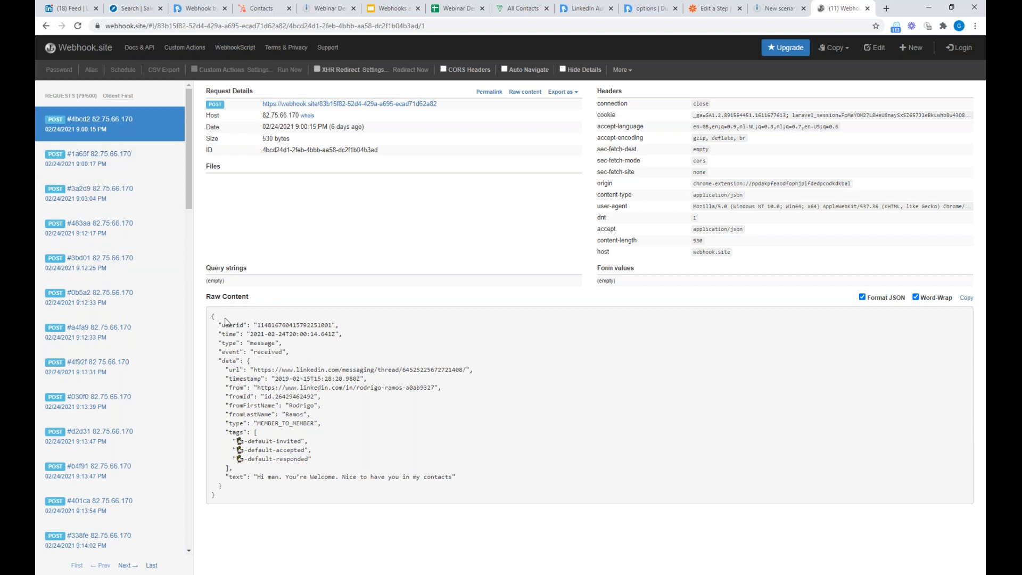
Step: Highlight the first request's raw JSON content in Webhook.site and inspect the payloads of requests #a4fa9, #4f92f and #b4f91
drag(219, 325, 442, 478)
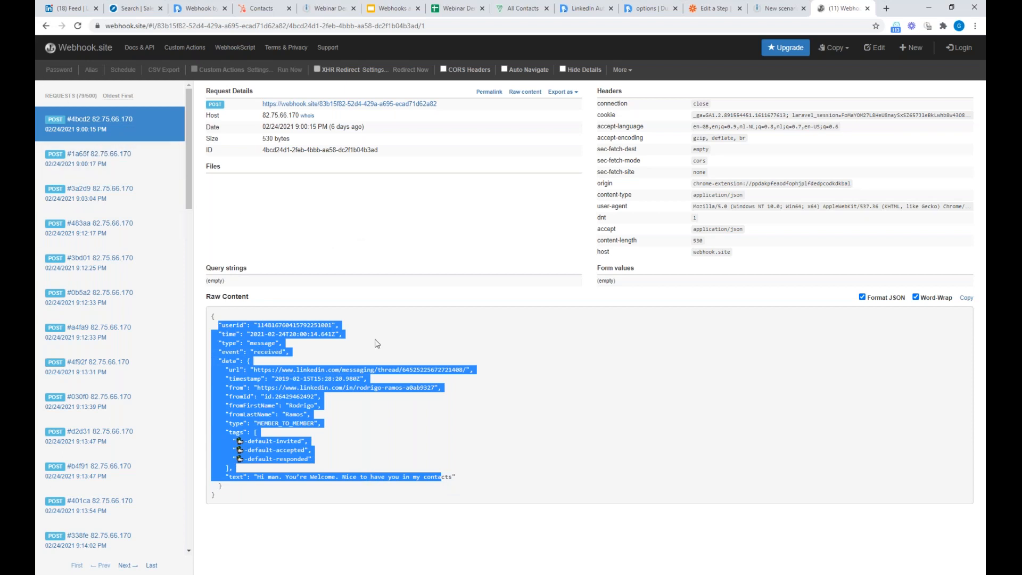
click(533, 463)
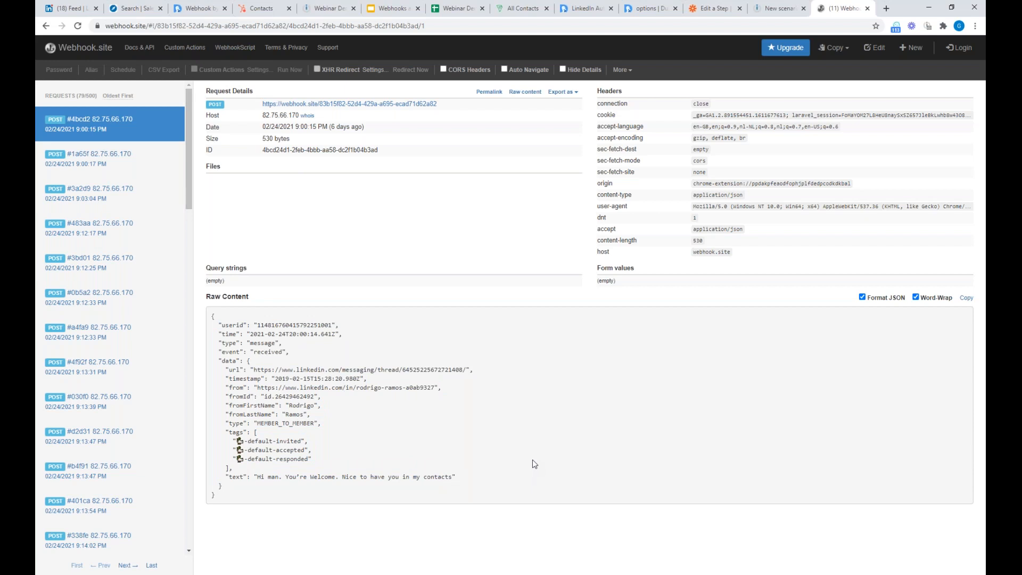
click(125, 342)
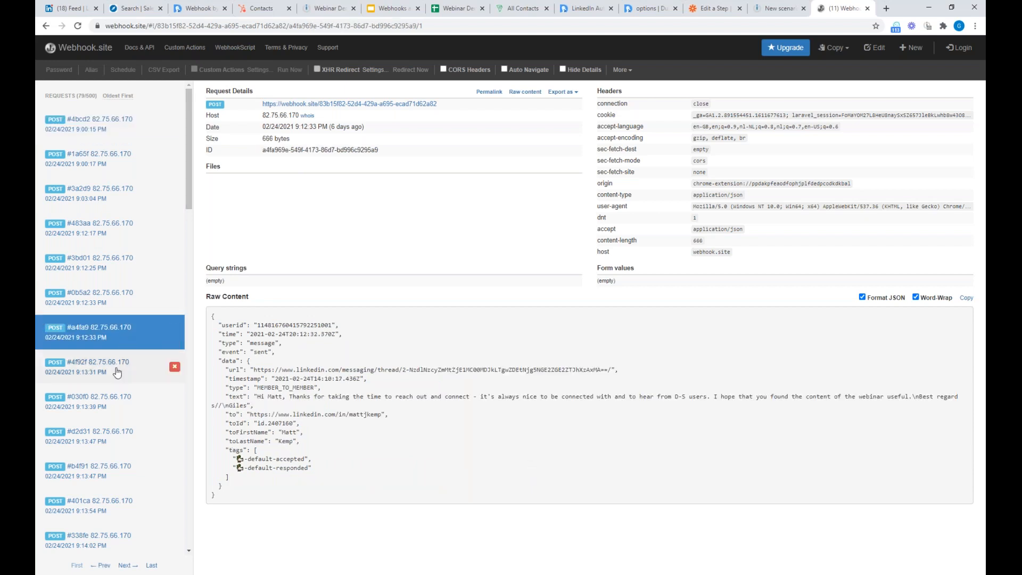
click(113, 370)
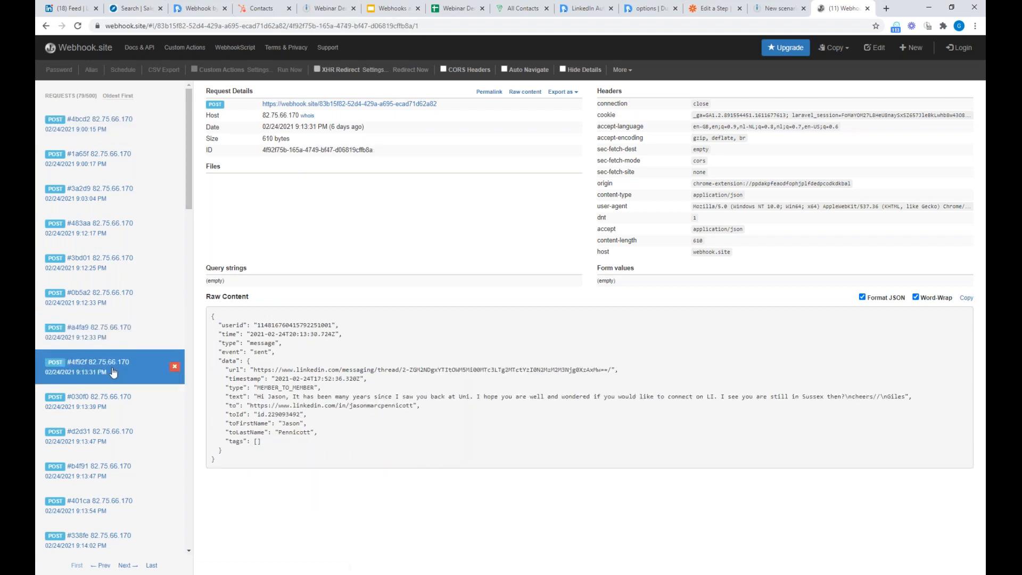
click(115, 469)
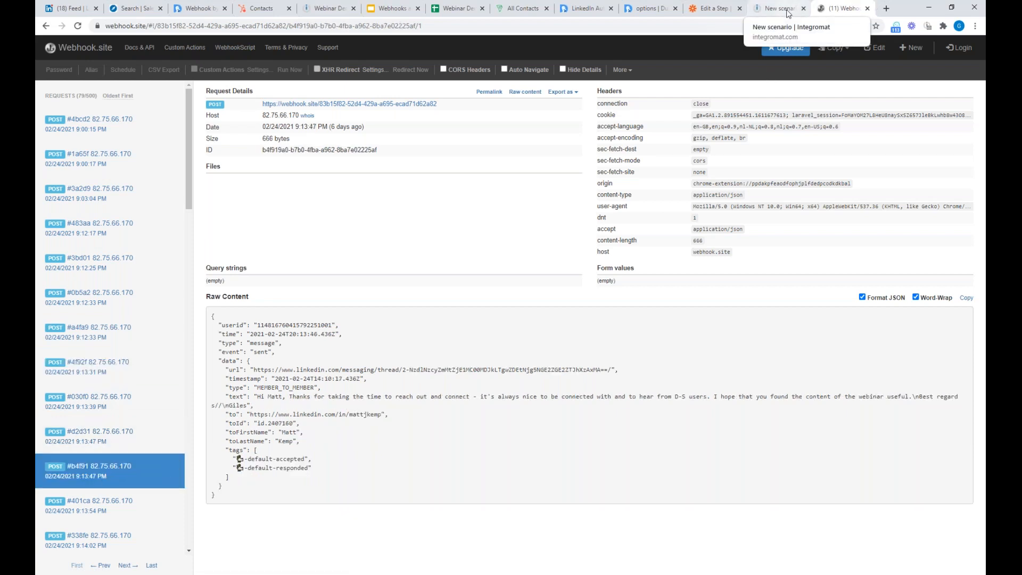
Step: Open the Zapier dashboard at zapier.com in a new browser tab
click(886, 9)
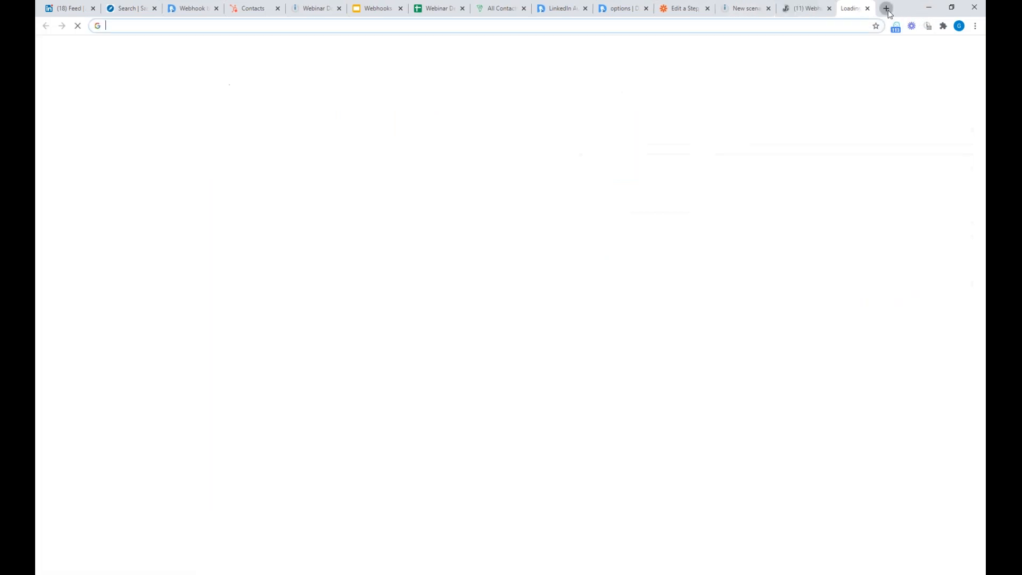
text(zapier.com)
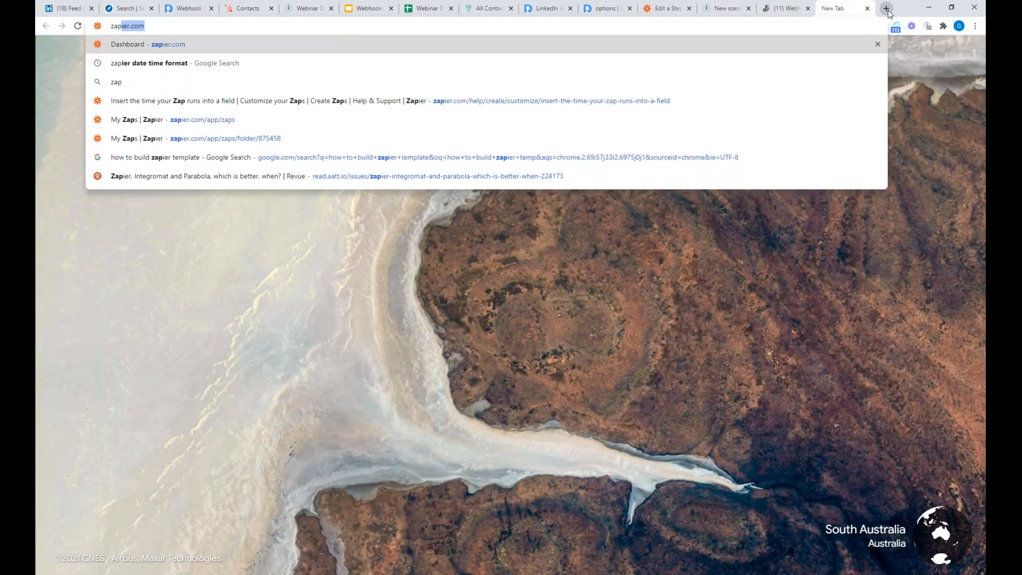
key(Return)
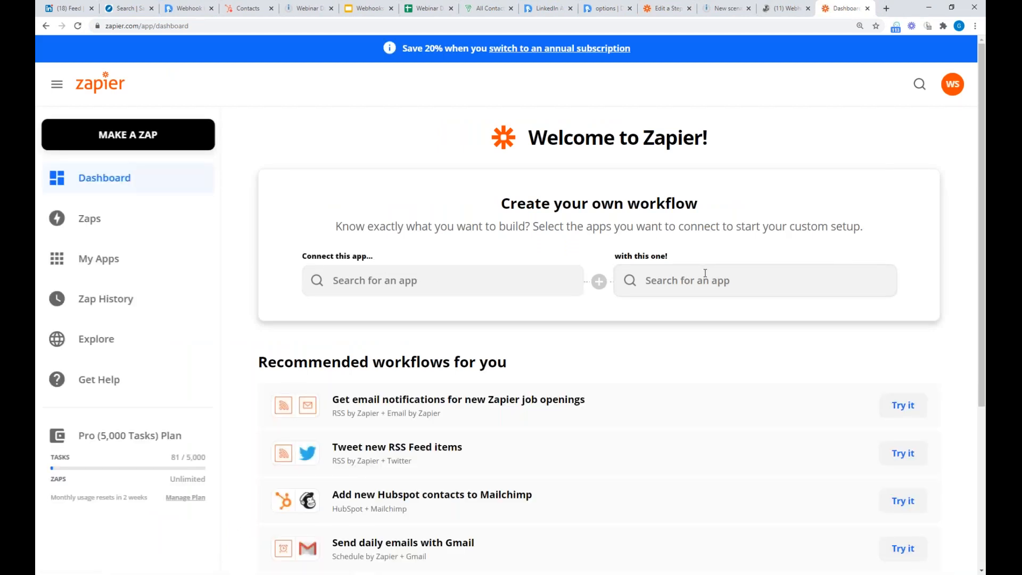
Step: Pair Dux-Soup with Salesforce as the two apps of a custom workflow on the Zapier dashboard
scroll(356, 331, down, 4)
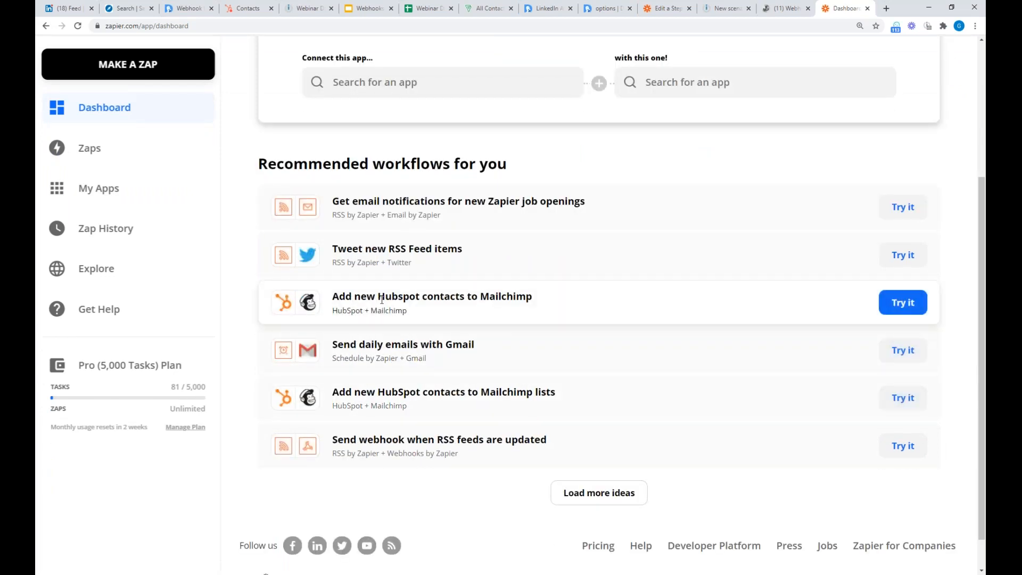
click(449, 88)
text(dux)
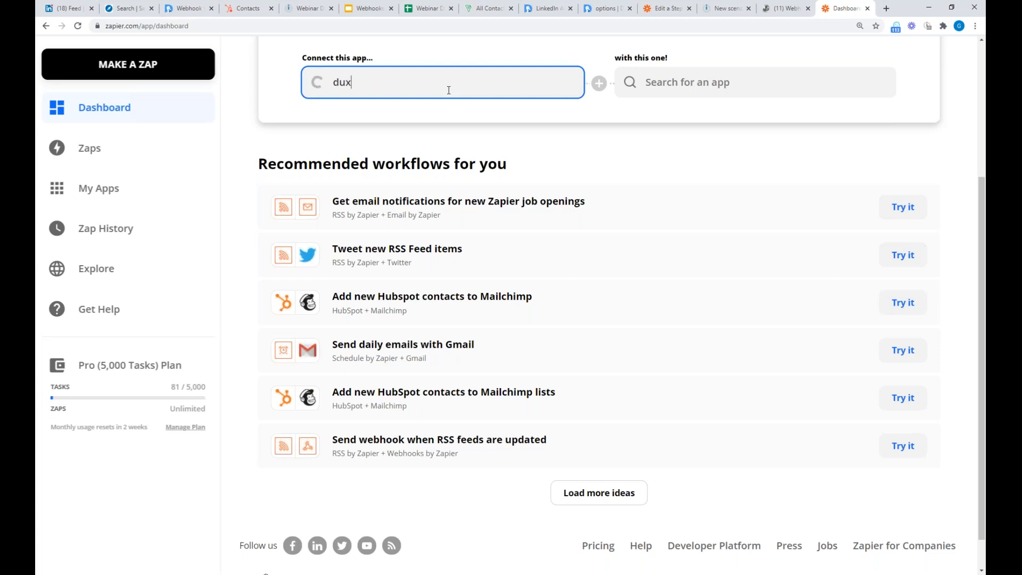
click(343, 121)
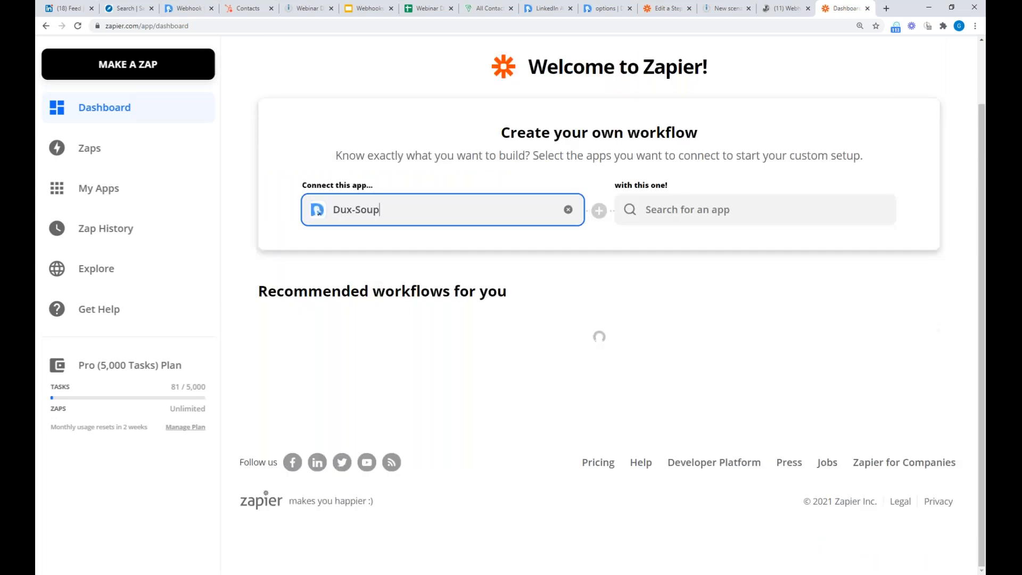
click(674, 208)
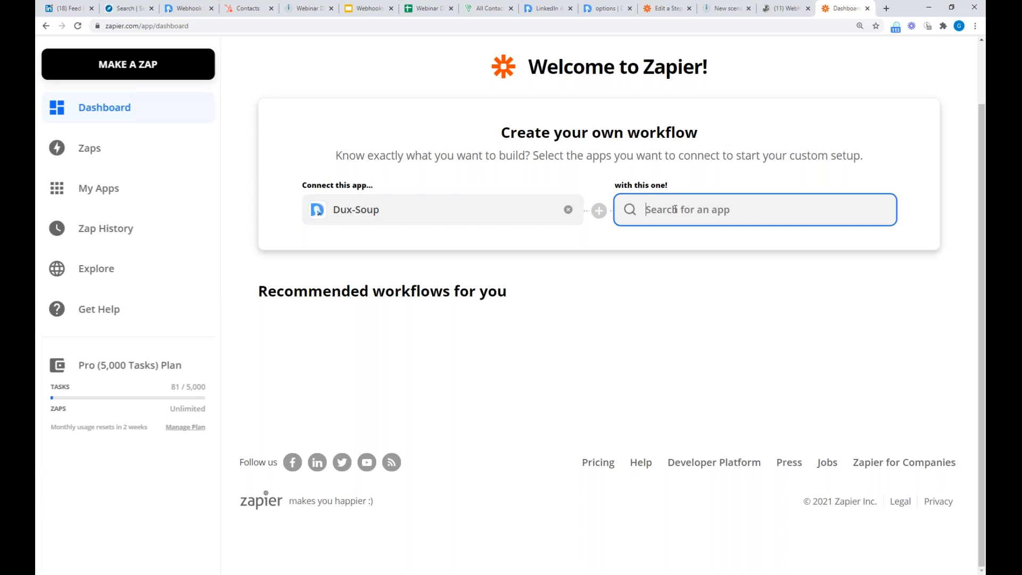
text(sales)
click(677, 247)
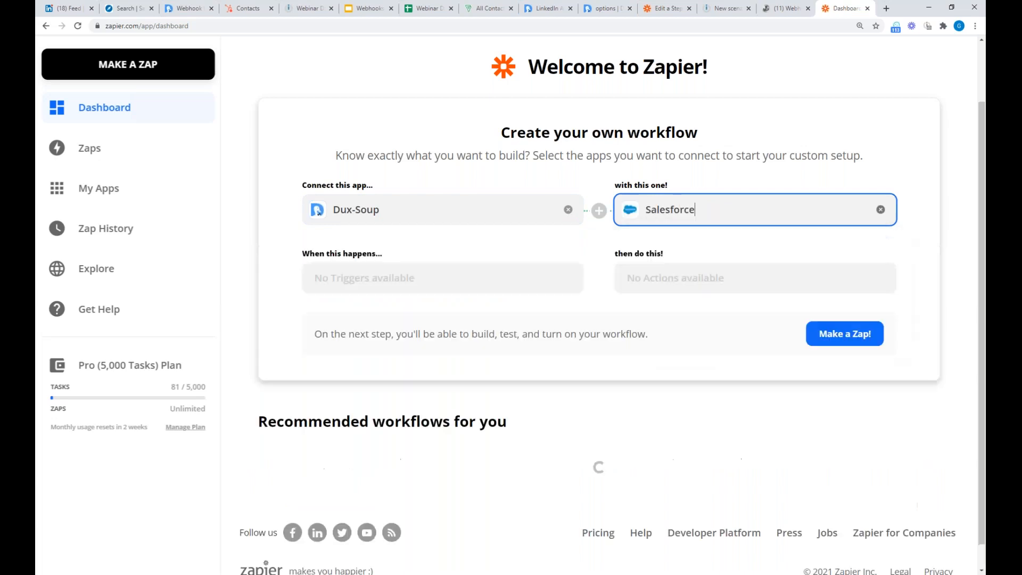
Step: Check the available triggers for the app pair, and start a new blank zap
click(481, 278)
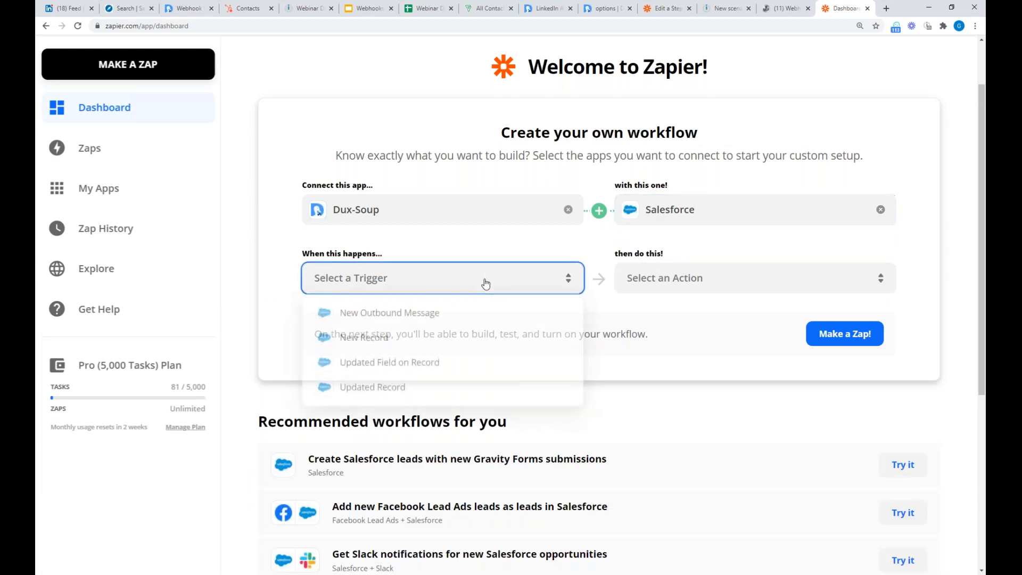
click(480, 243)
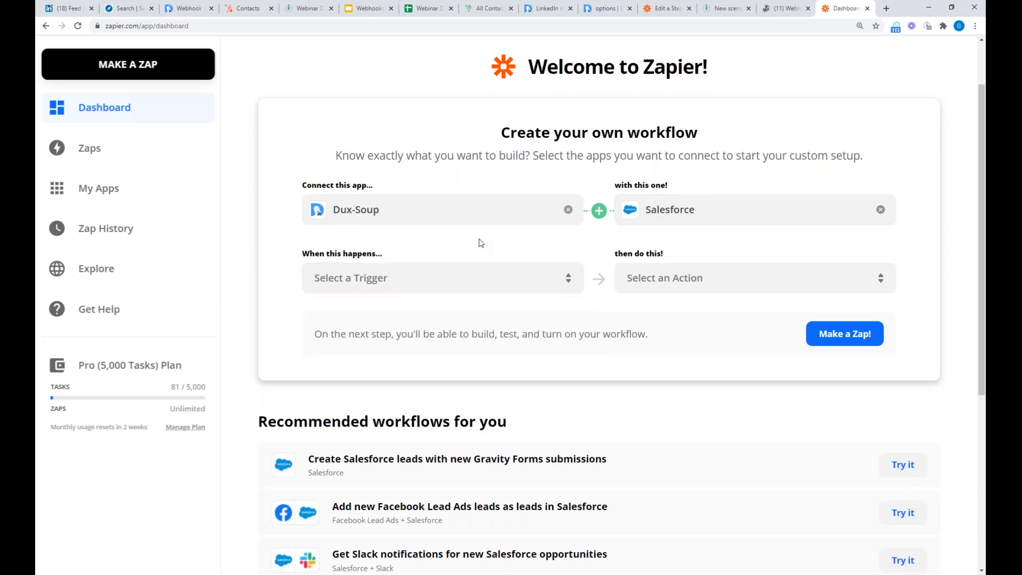
click(133, 73)
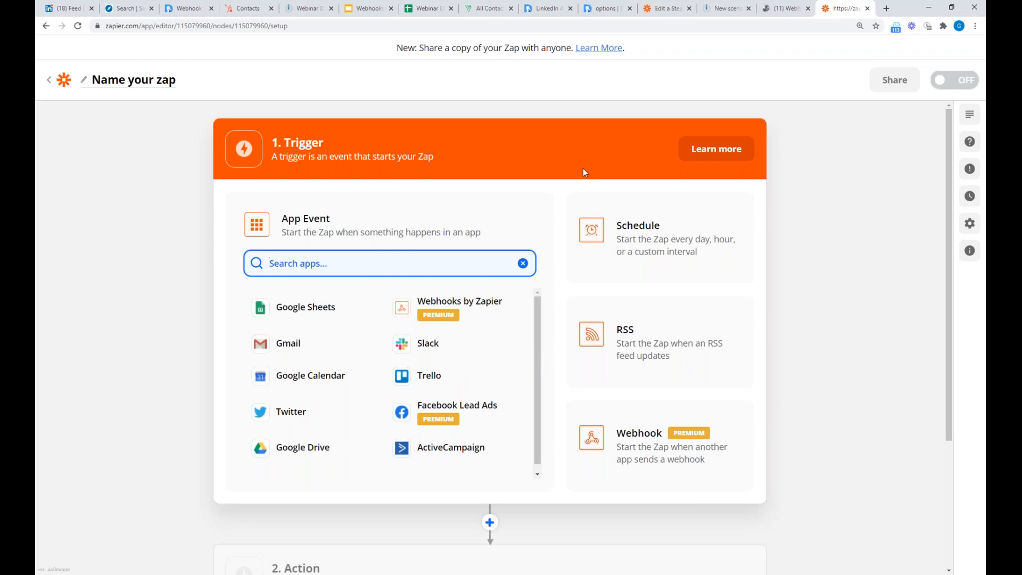
Step: Glance at the Bigin contacts, return to the Webhook by Example article and highlight the Message.Received example's JSON and its tags
click(489, 10)
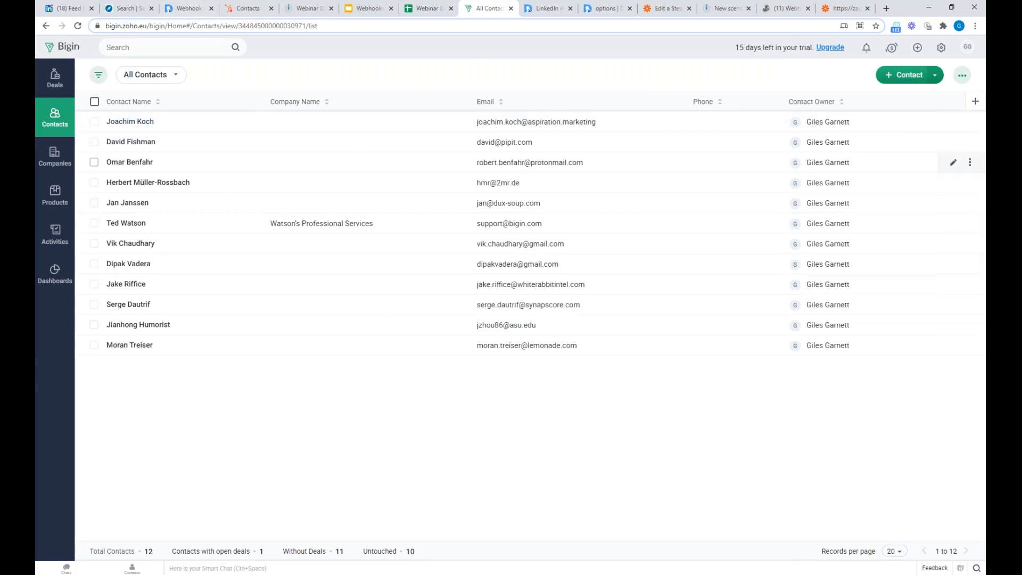
click(190, 11)
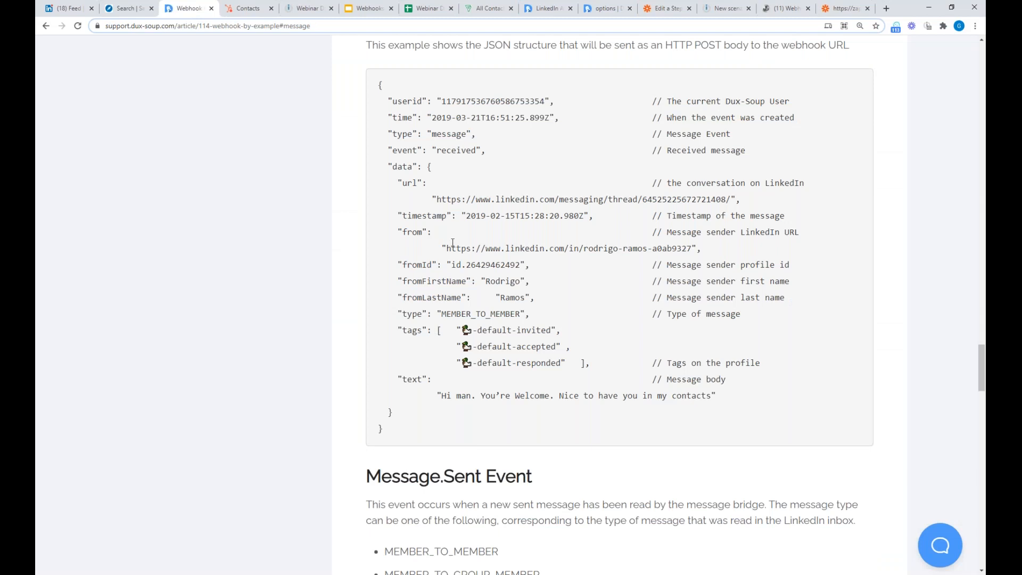
scroll(475, 228, up, 2)
scroll(474, 228, down, 1)
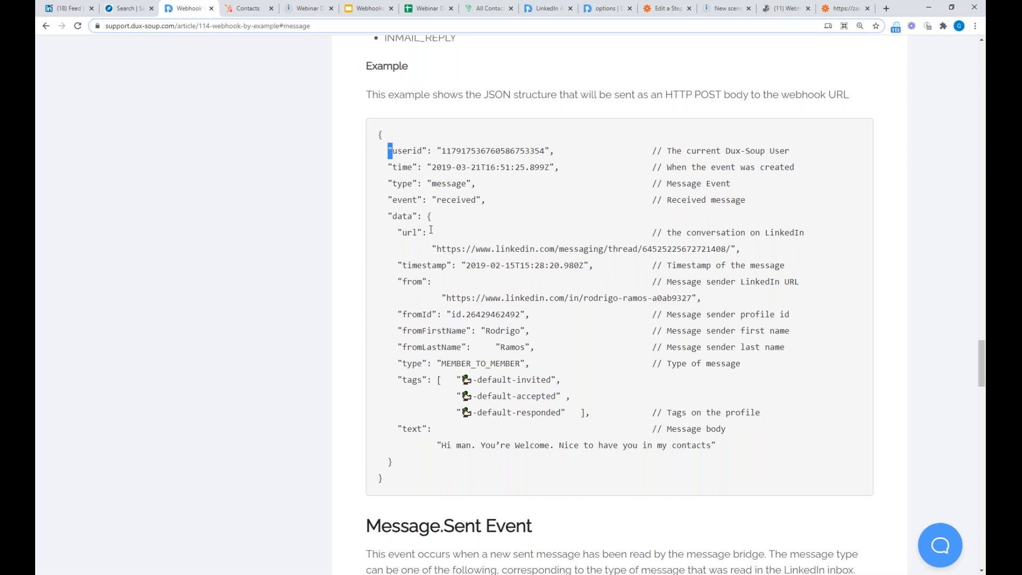
drag(388, 149, 570, 474)
click(533, 413)
drag(454, 377, 569, 413)
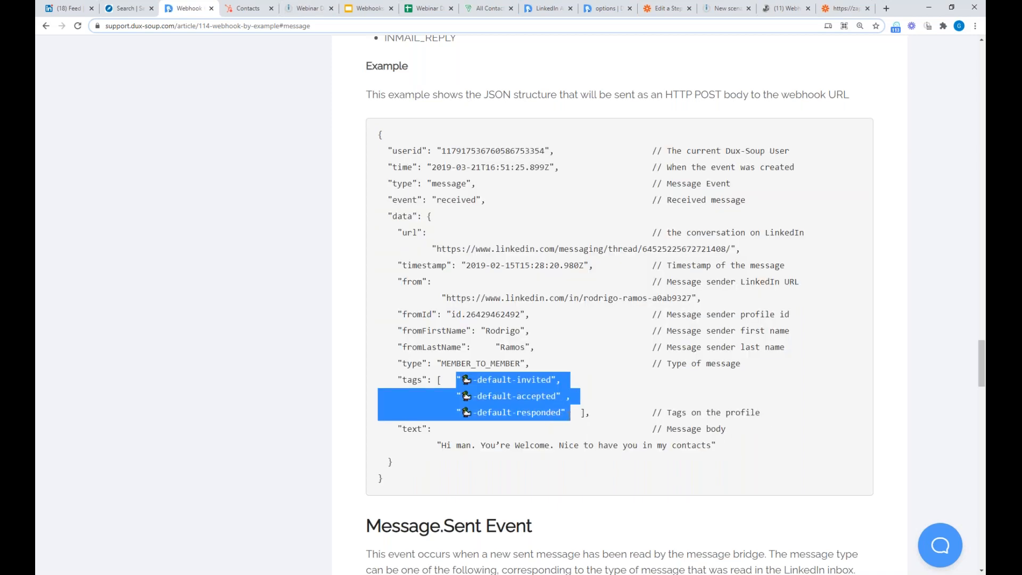
click(621, 393)
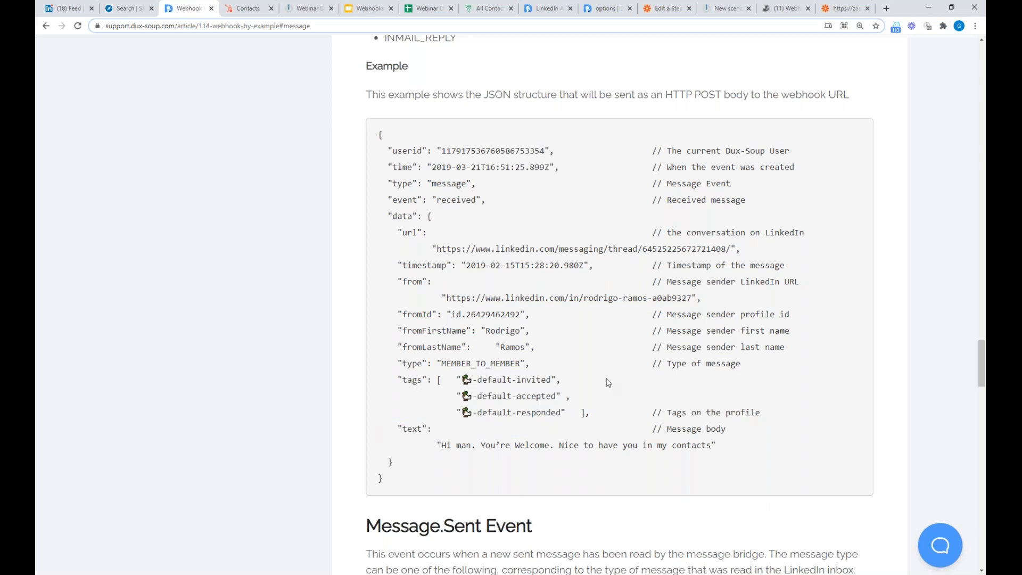
Step: Open the Complete test spreadsheet in Google Sheets in a new browser tab
key(ctrl+t)
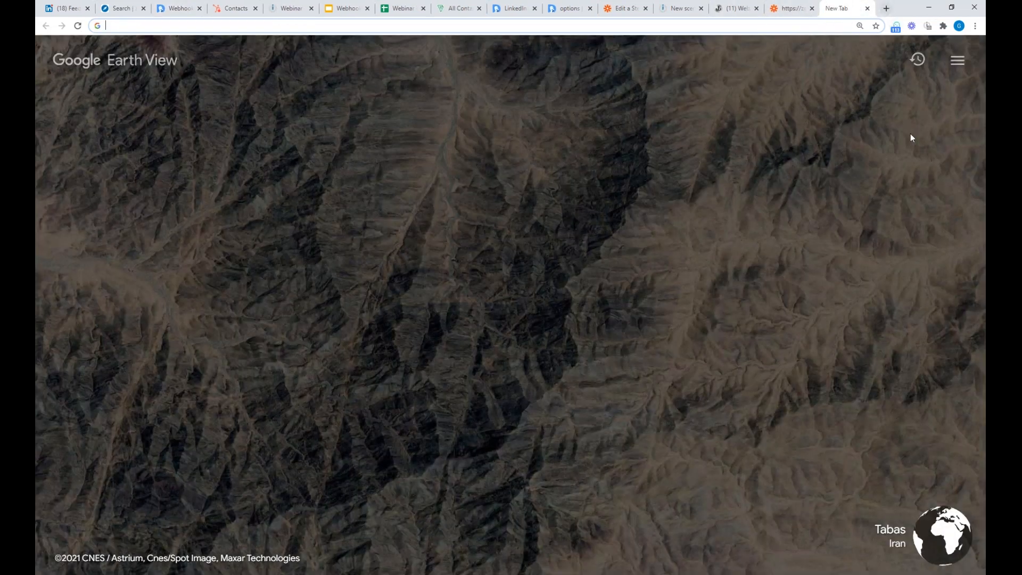
text(com)
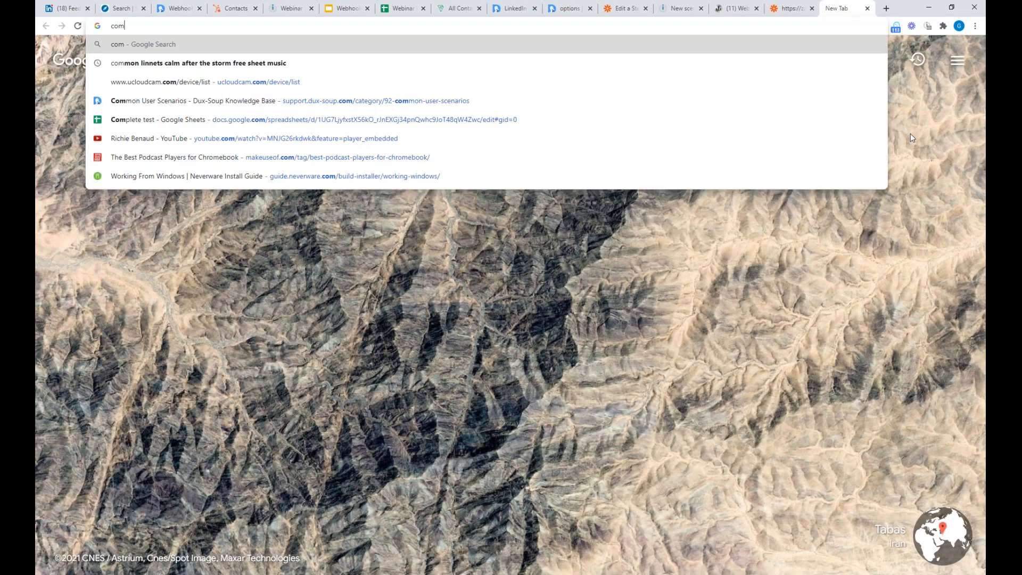
text(pl)
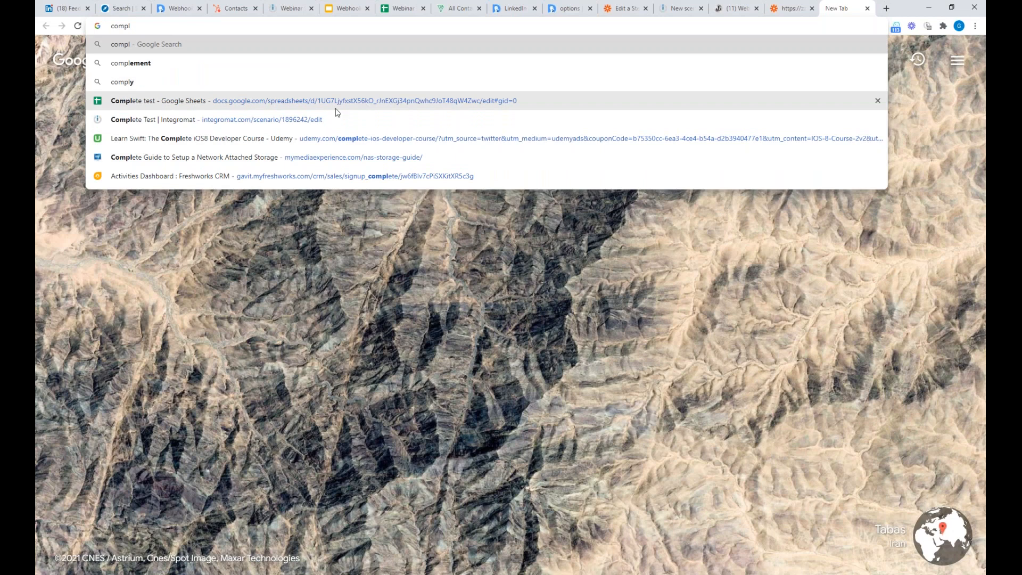
click(277, 103)
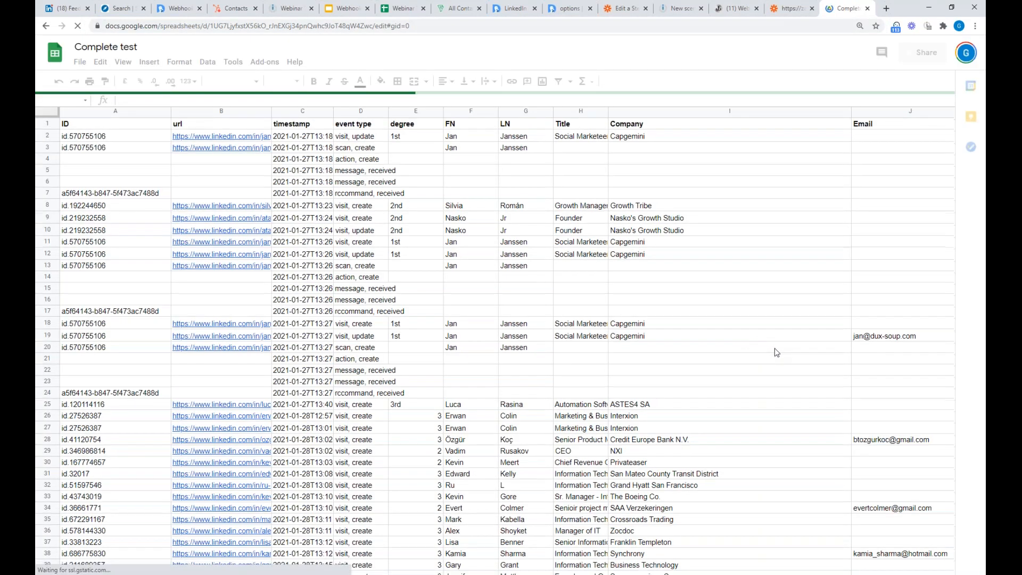
Step: Look through the Master Sheet's collected records and across to the email, location and tag columns
scroll(776, 355, down, 5)
scroll(776, 355, down, 8)
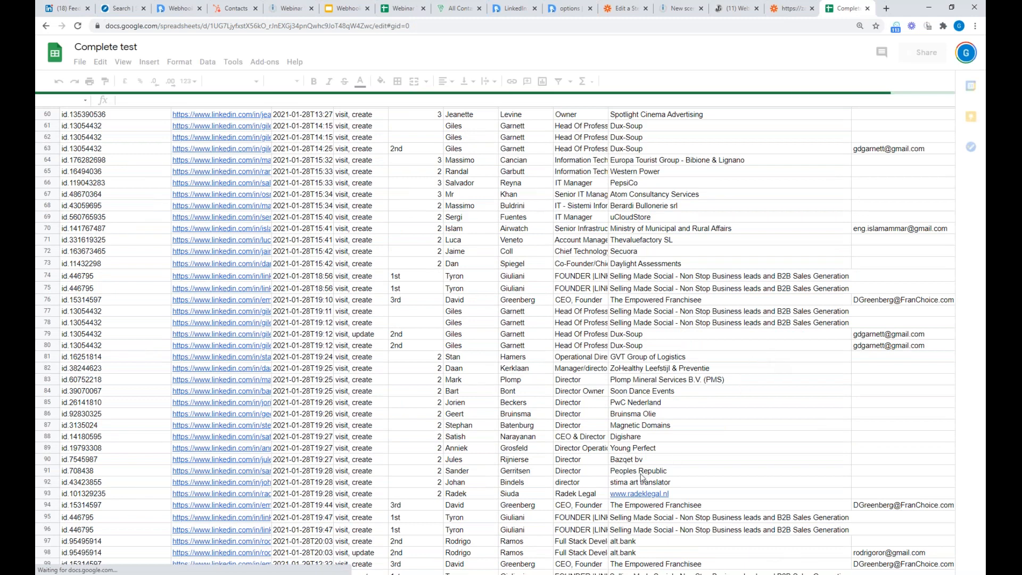
scroll(626, 435, down, 10)
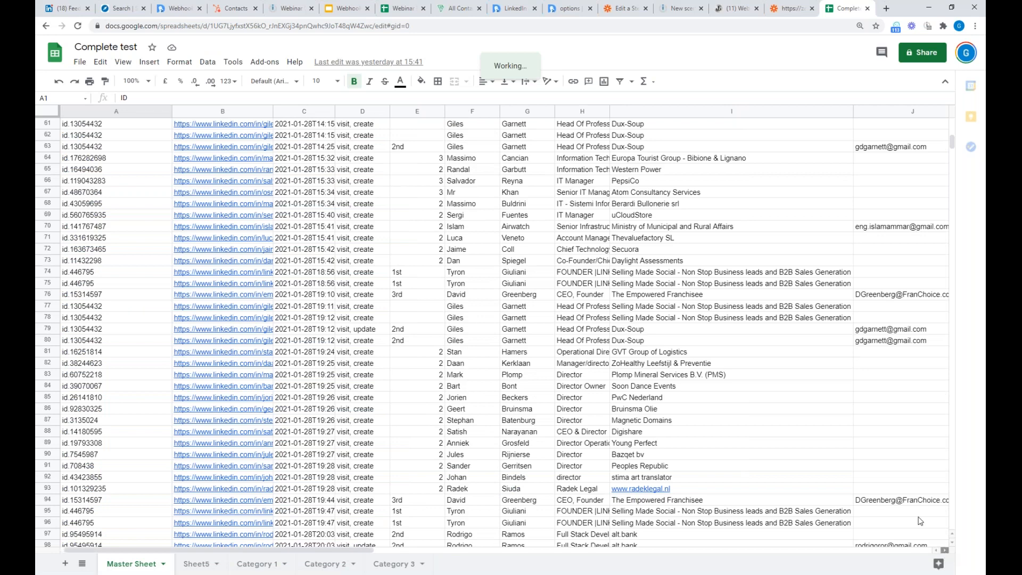
scroll(768, 395, down, 10)
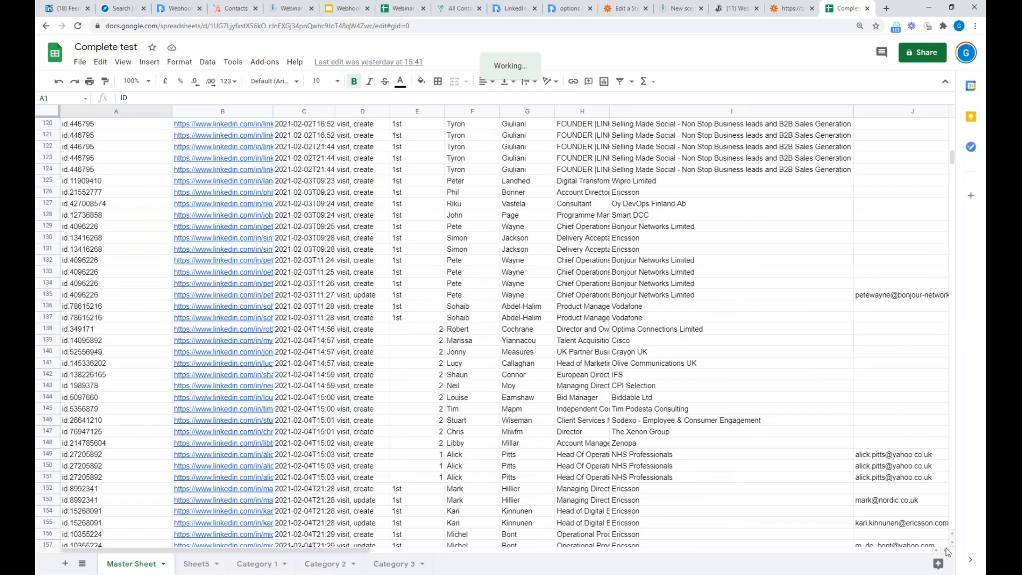
click(946, 549)
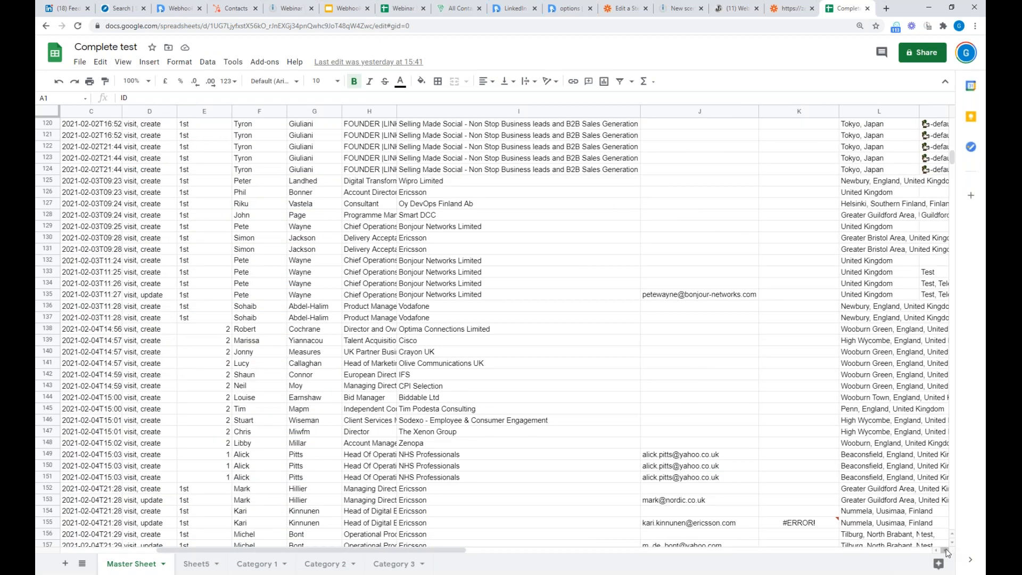
click(856, 355)
key(Right)
key(Right)
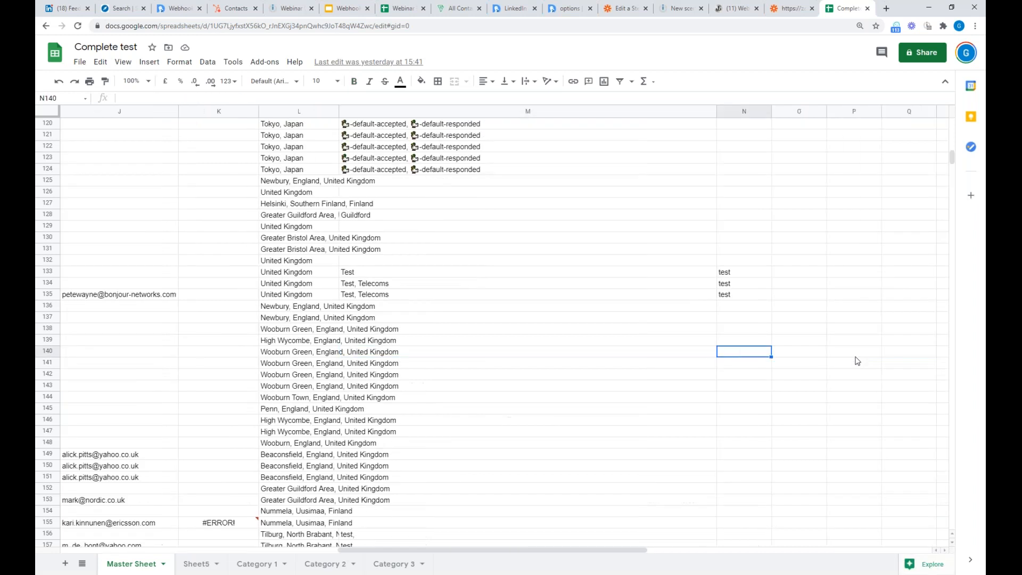
Step: Widen the location column L in the Master Sheet so the full place names fit
key(Left)
key(Up)
key(Up)
key(Up)
key(Down)
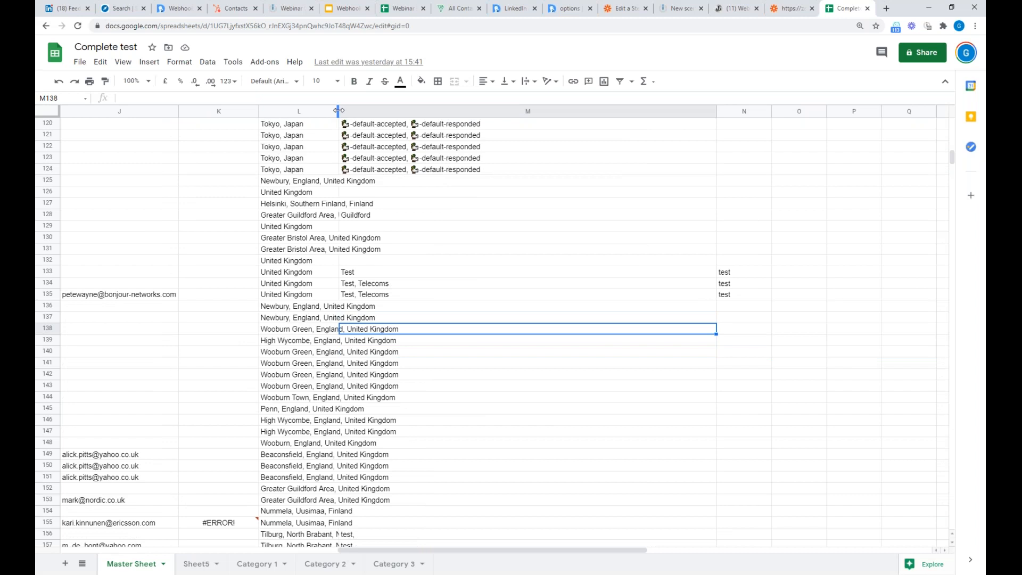
drag(338, 111, 429, 111)
Step: Examine the tags in column M of the Master Sheet, from about row 127 down to about row 439
scroll(516, 271, down, 2)
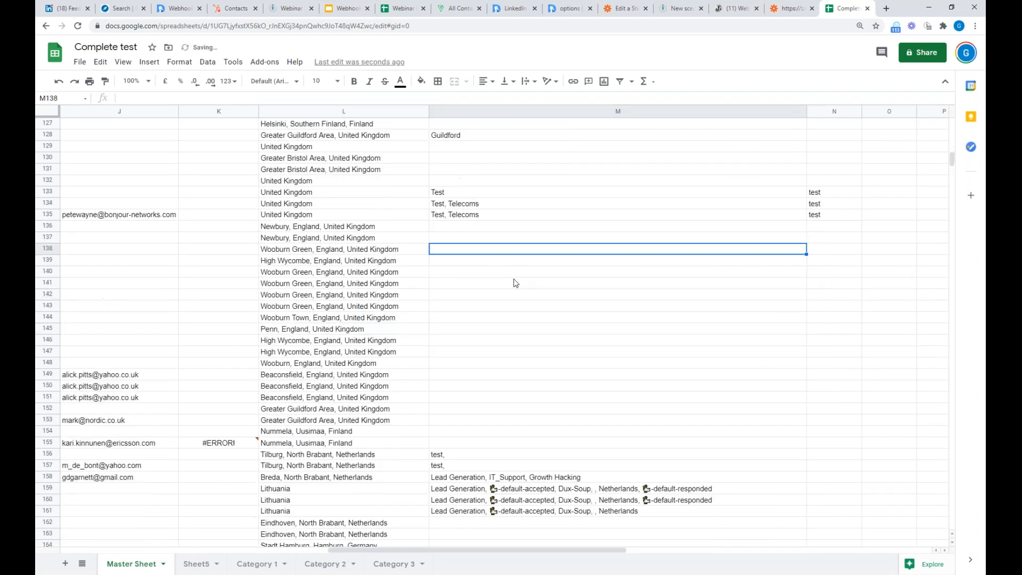
scroll(516, 282, down, 6)
drag(512, 237, 546, 490)
click(546, 477)
scroll(545, 471, down, 10)
scroll(545, 469, down, 20)
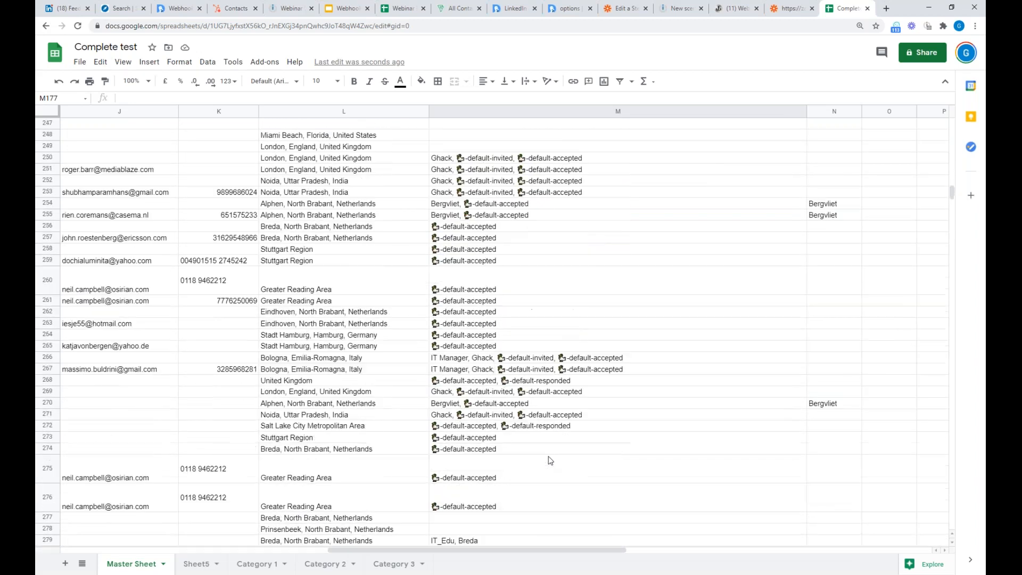
scroll(550, 462, down, 5)
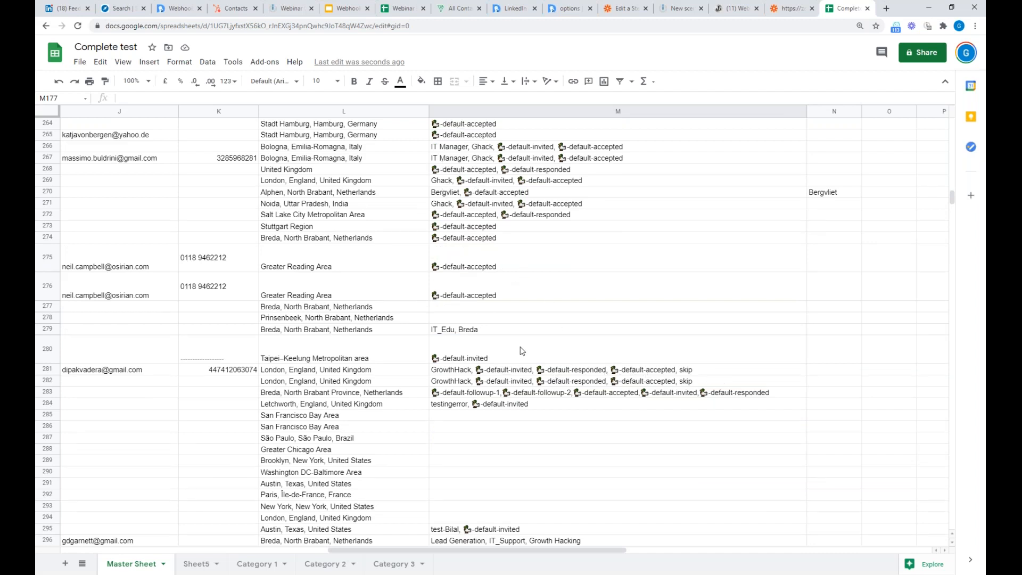
scroll(524, 349, down, 15)
scroll(534, 339, down, 11)
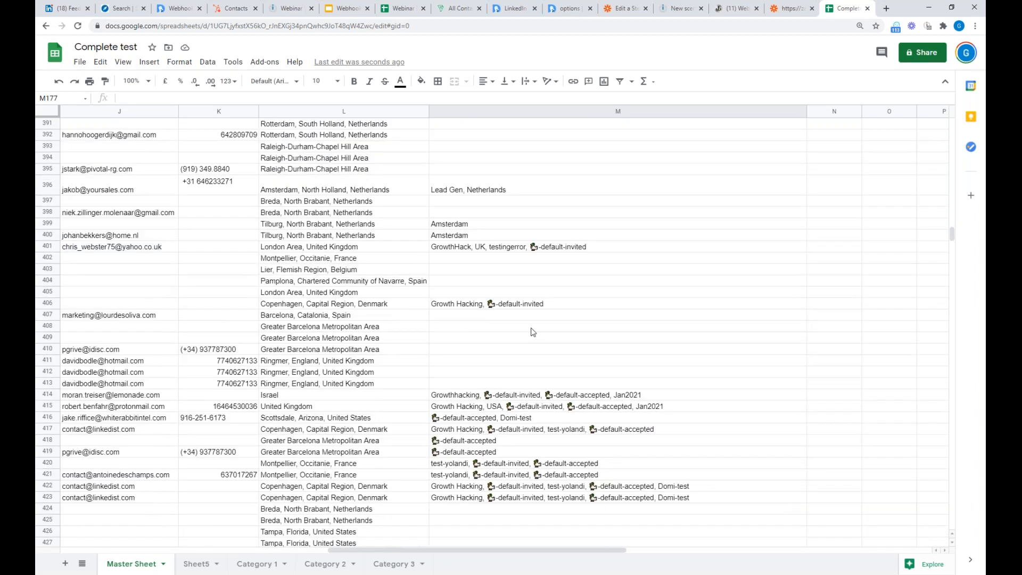
scroll(533, 332, down, 4)
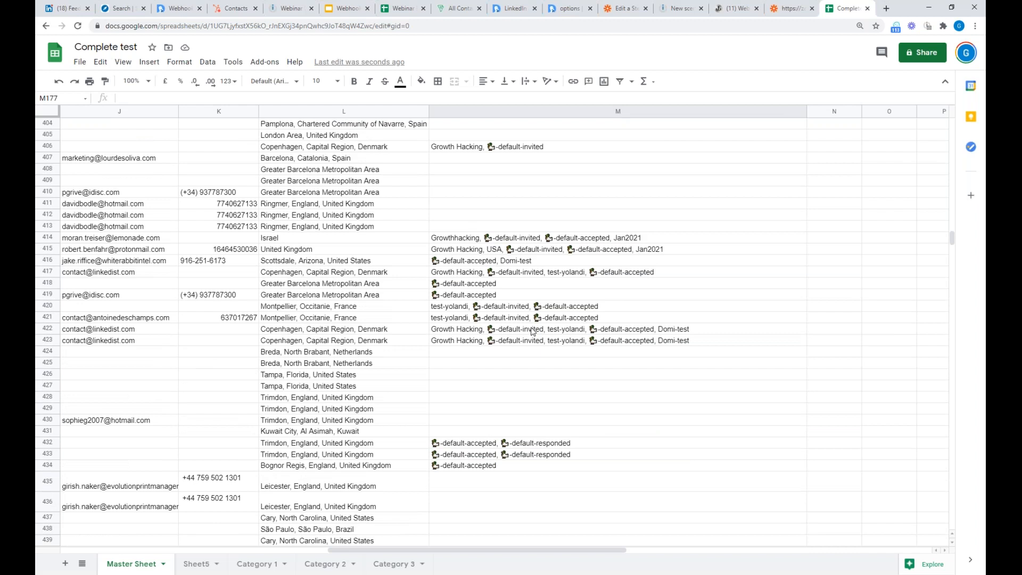
Step: Return to the Webhook by Example article, review the Message.Received and Action.Create events, and jump to the Visit Event section
click(180, 8)
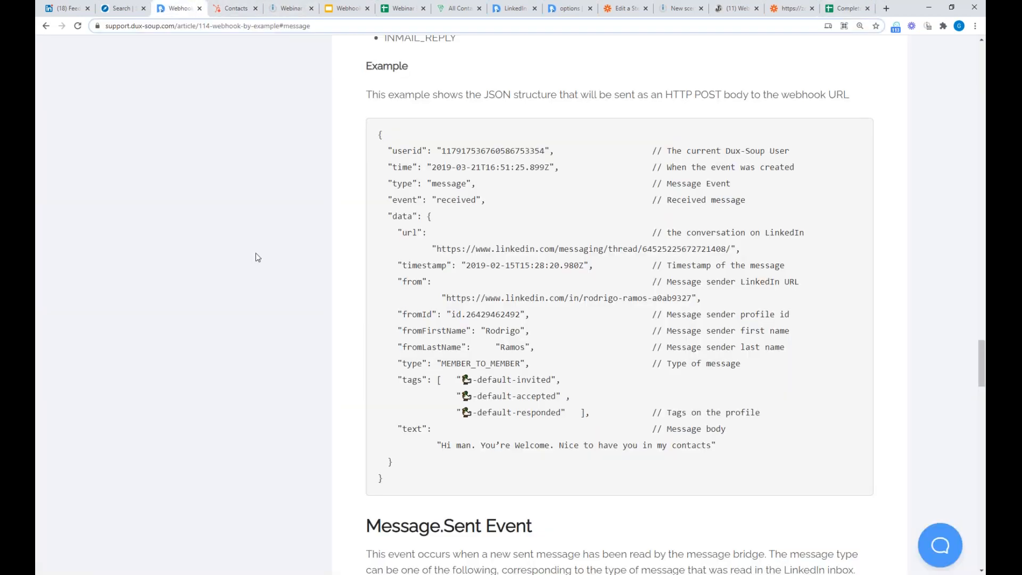
scroll(255, 254, up, 1)
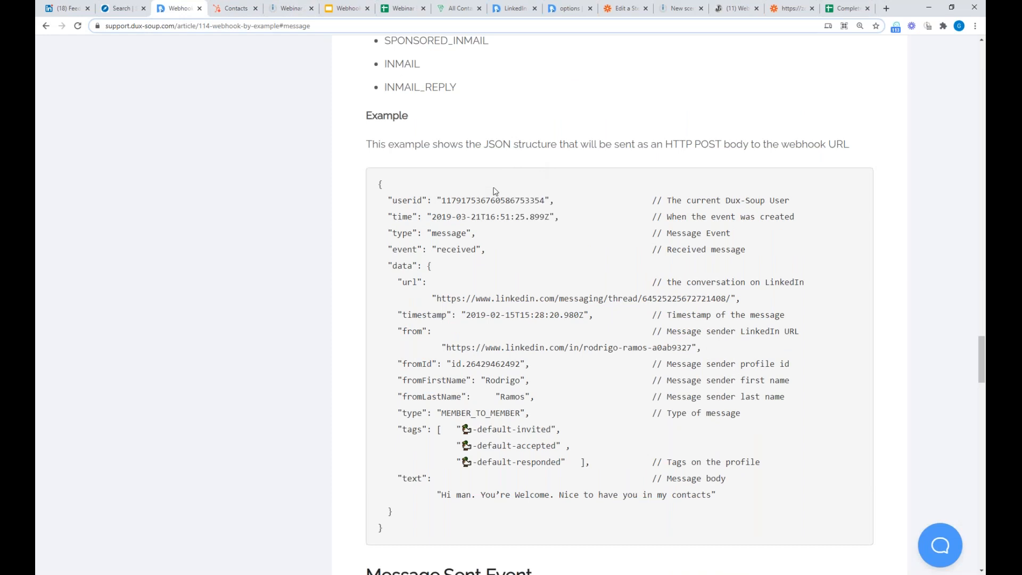
scroll(467, 195, up, 8)
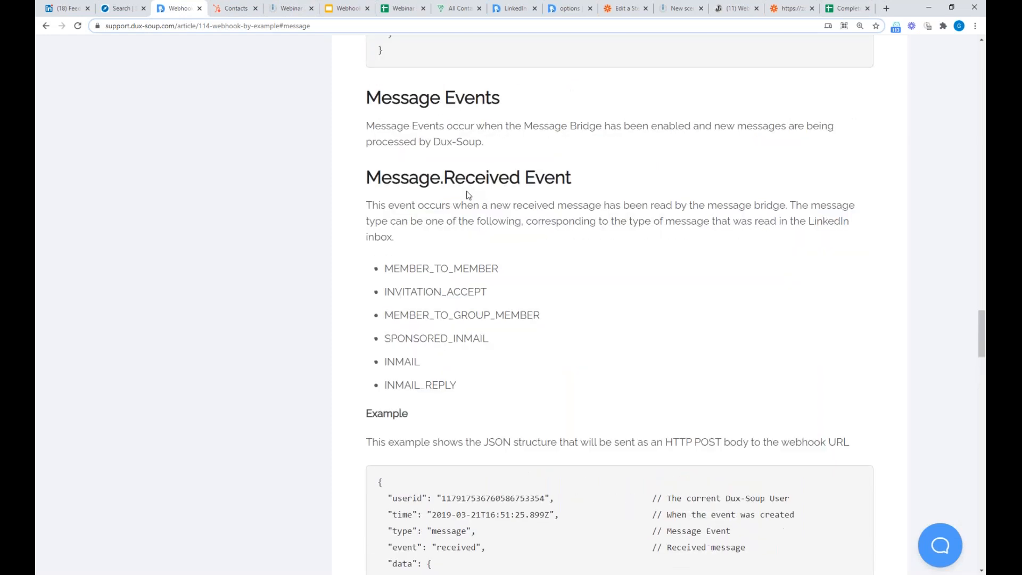
scroll(623, 228, up, 7)
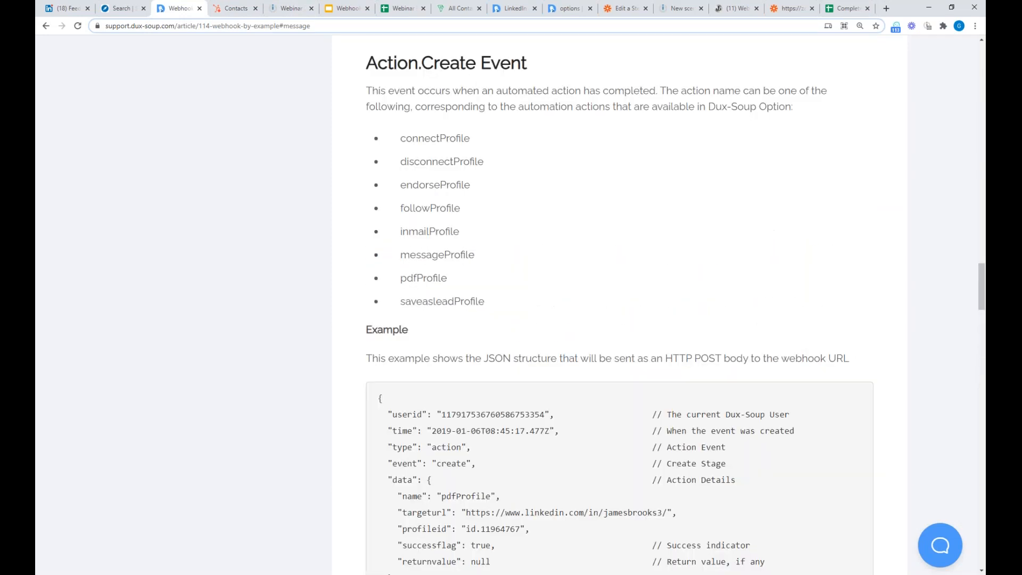
scroll(625, 234, up, 15)
scroll(630, 244, down, 2)
scroll(631, 244, down, 5)
click(392, 271)
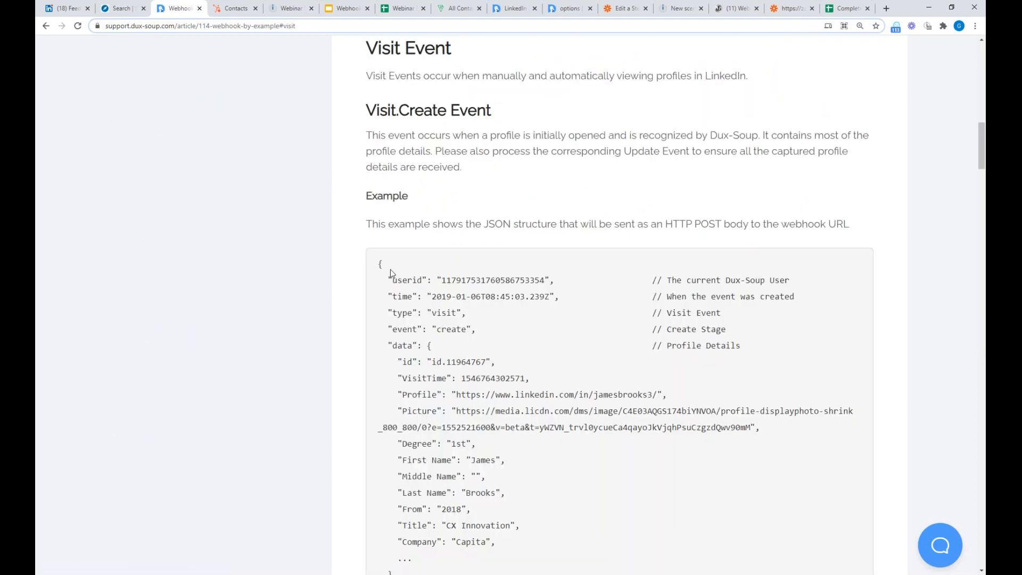
Step: Review the article's Visit.Create, Visit.Update and Scan.Create event descriptions and their JSON examples
scroll(540, 323, down, 2)
scroll(554, 318, down, 16)
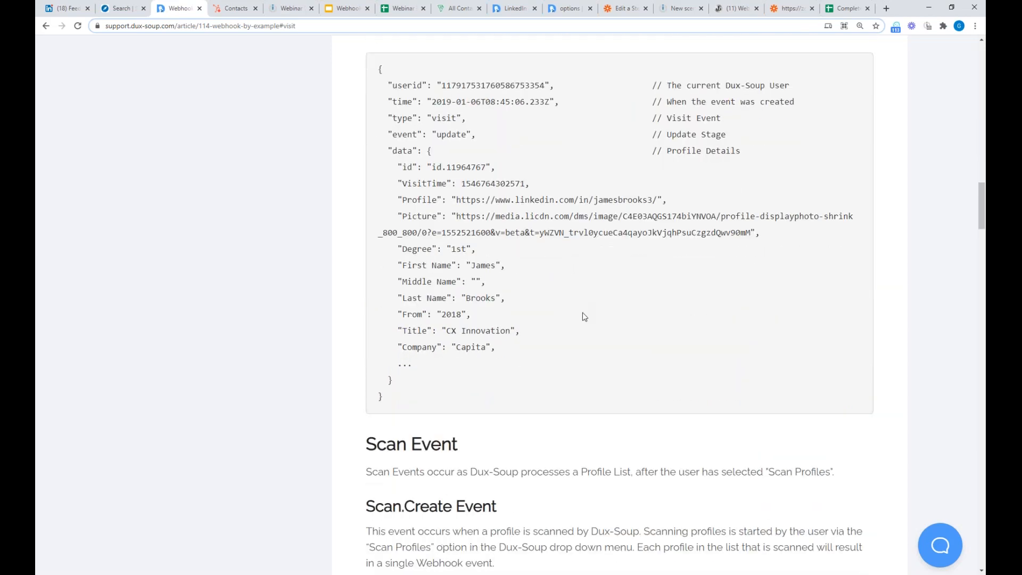
scroll(589, 303, down, 5)
scroll(591, 302, up, 13)
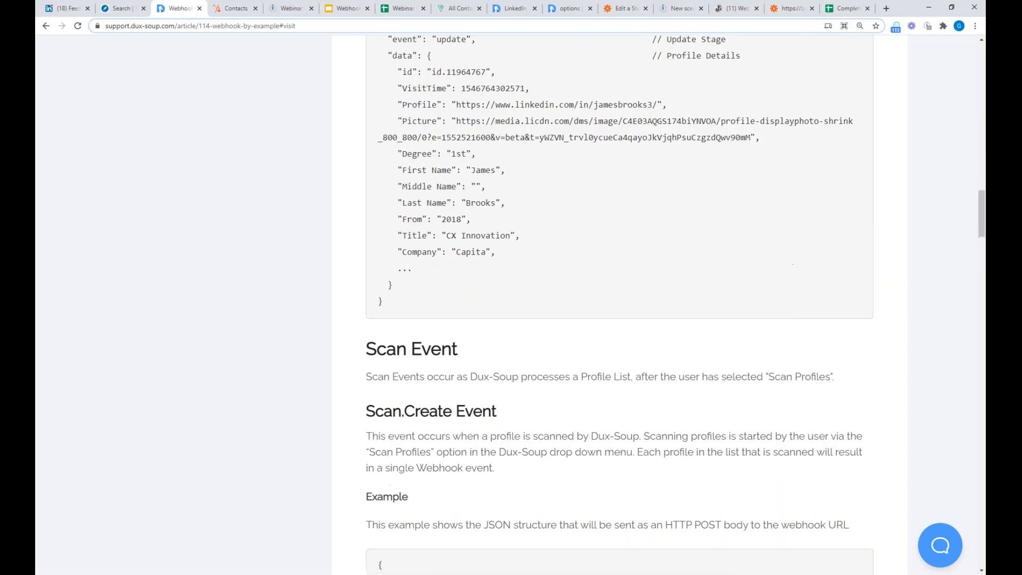
scroll(594, 298, down, 2)
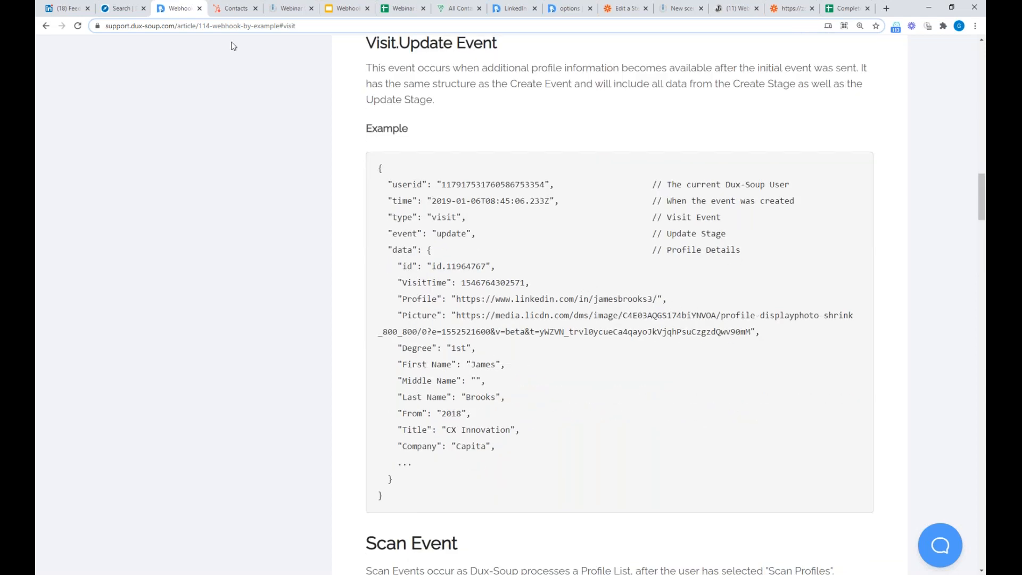
Step: Glance at the Webinar Demo - Messaging spreadsheet, return to the Complete test spreadsheet and go to the company cell in row 423
click(409, 11)
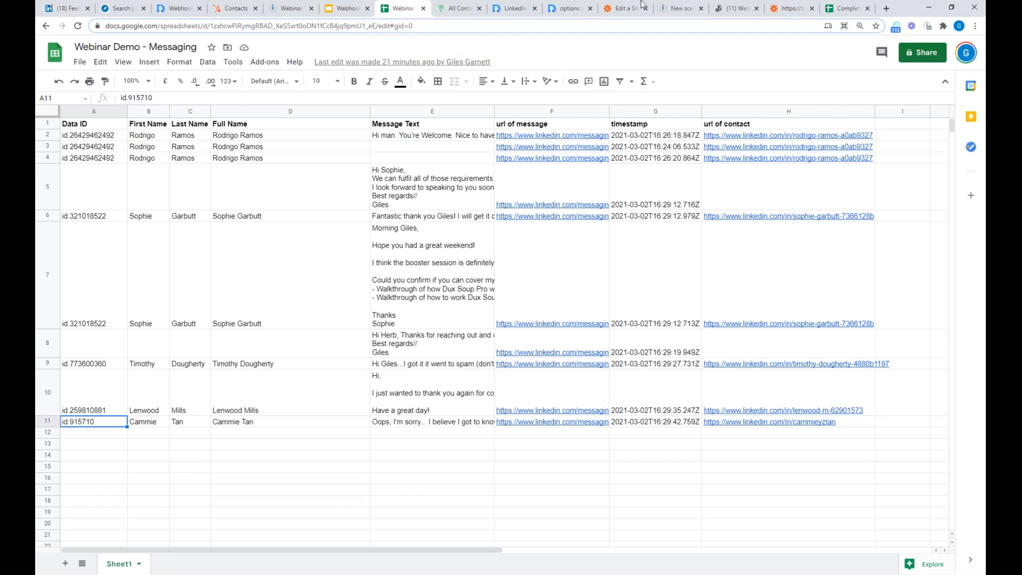
click(846, 10)
click(517, 369)
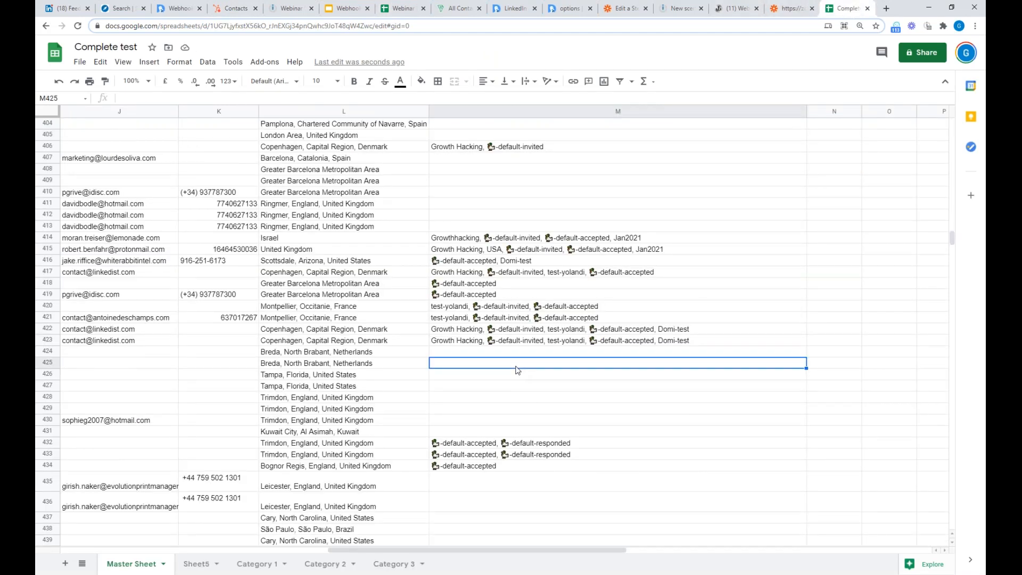
key(ctrl+Up)
key(ctrl+Left)
key(ctrl+Left)
key(ctrl+Left)
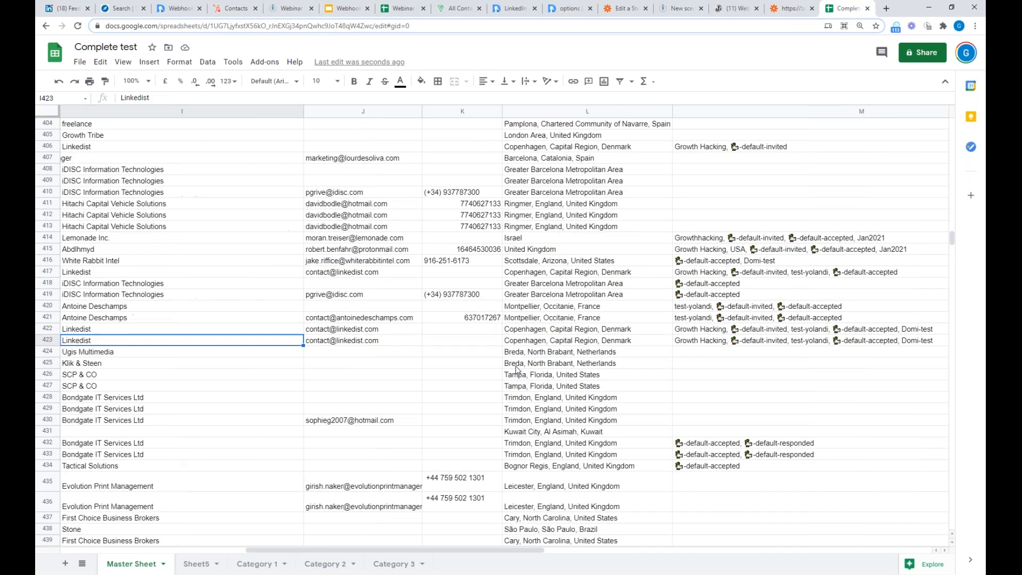
Step: Follow the Linkedist contact's records in rows 422 and 423 across the columns, ending on the tags in cell M423
key(Right)
key(Right)
key(Left)
key(Left)
key(Right)
key(Right)
key(Right)
key(Up)
key(Right)
key(Right)
key(Right)
key(Right)
key(Right)
key(Right)
key(Right)
key(Right)
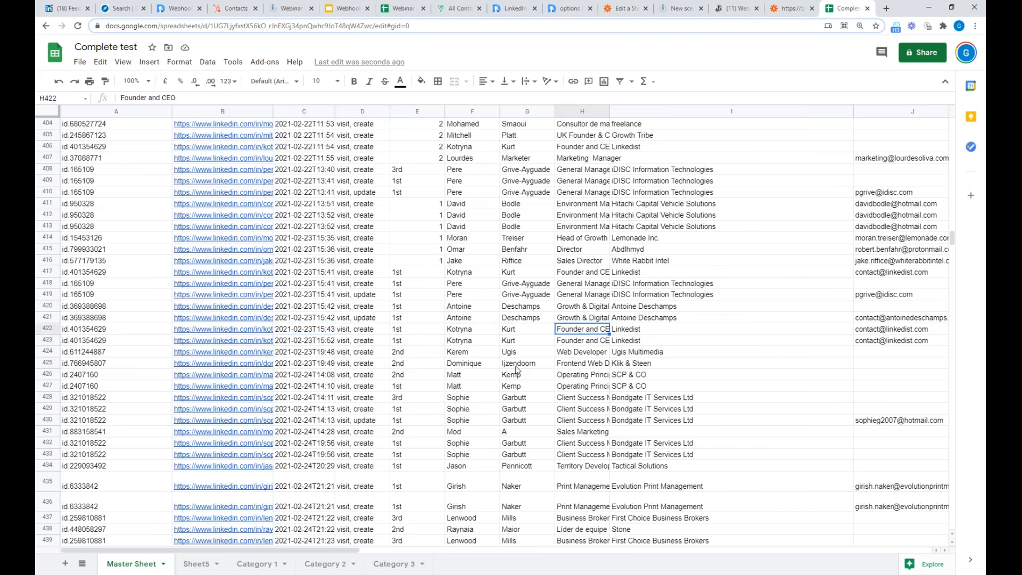
key(Right)
key(Right)
key(Right)
key(Left)
key(Left)
key(Left)
key(Right)
key(Down)
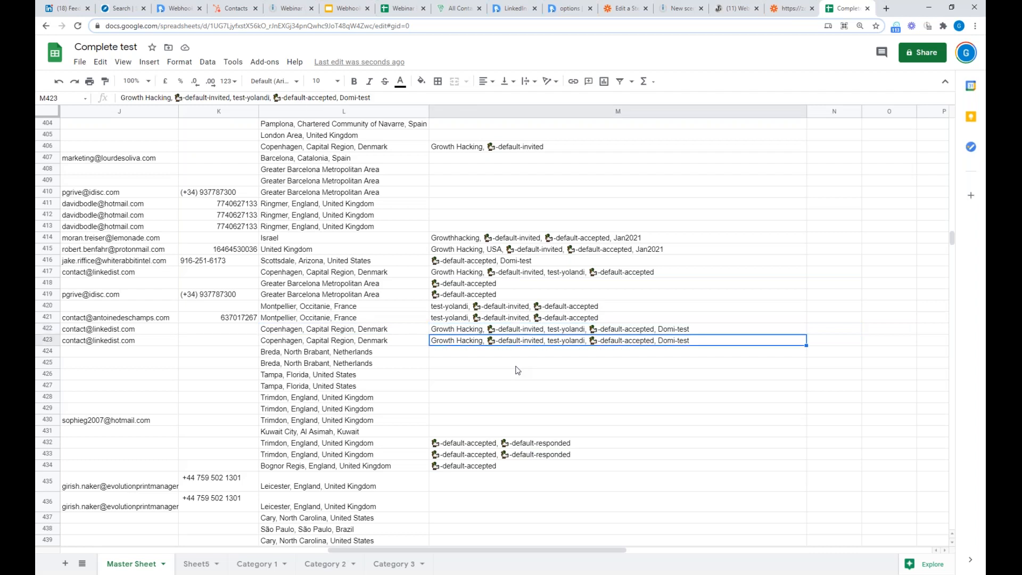
Step: Switch to Integromat and open the Integration Dux-Soup, HubSpot CRM - capture VISITS scenario for editing
click(290, 8)
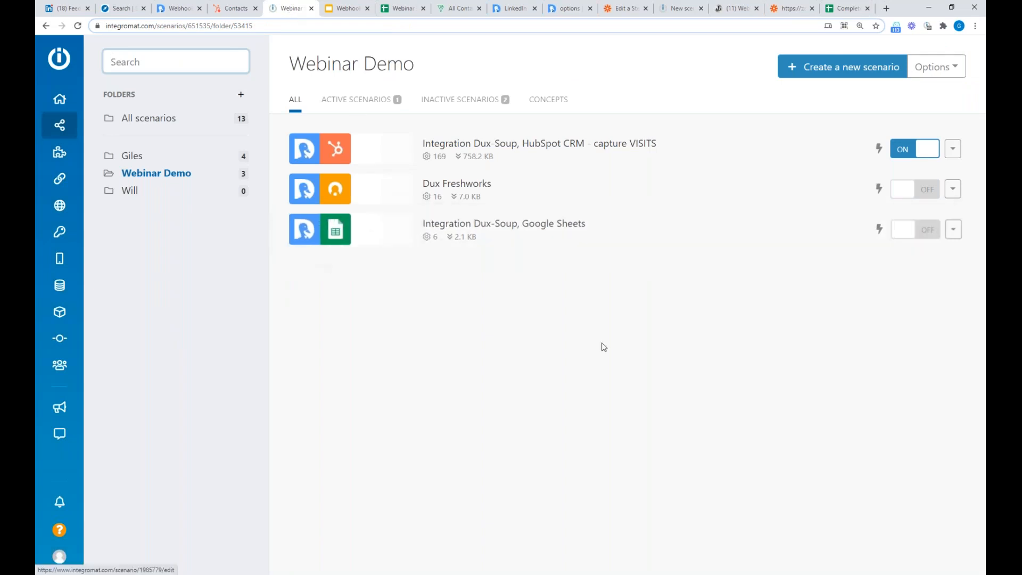
click(516, 152)
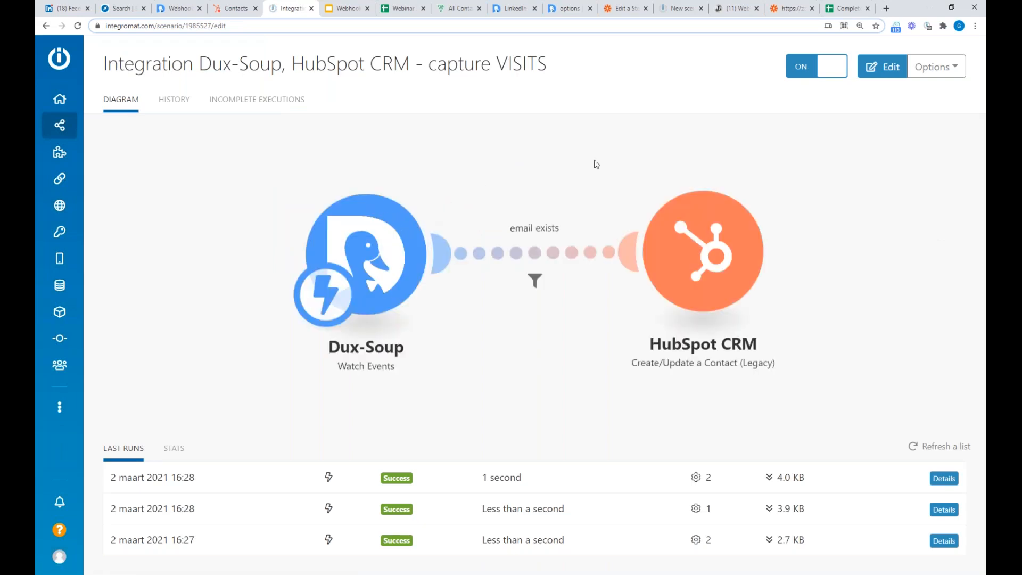
click(883, 67)
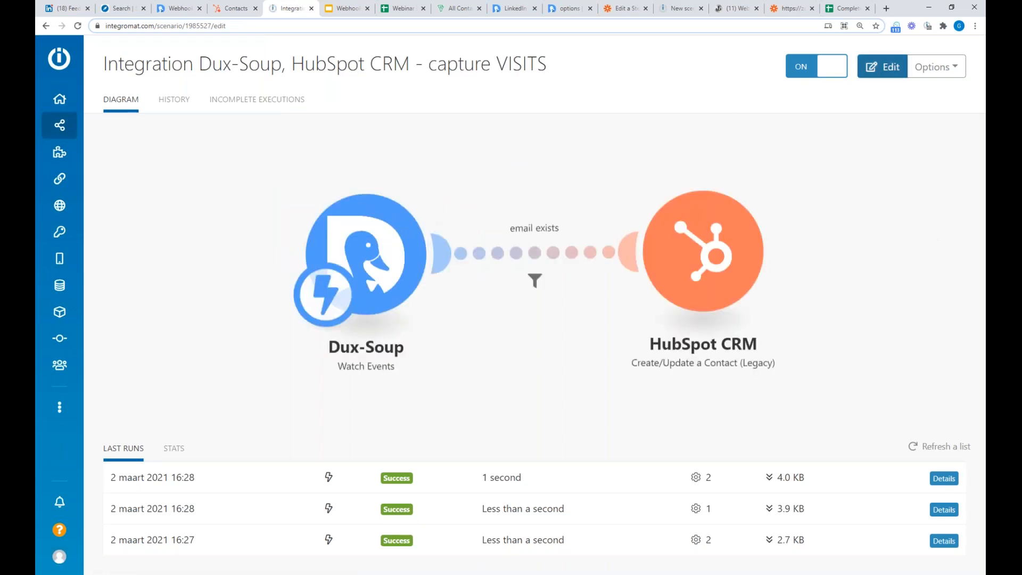
Step: View the Dux-Soup module's webhook settings, run only that module to wait for data, and stop the test run
click(382, 235)
click(396, 411)
click(381, 271)
right_click(378, 248)
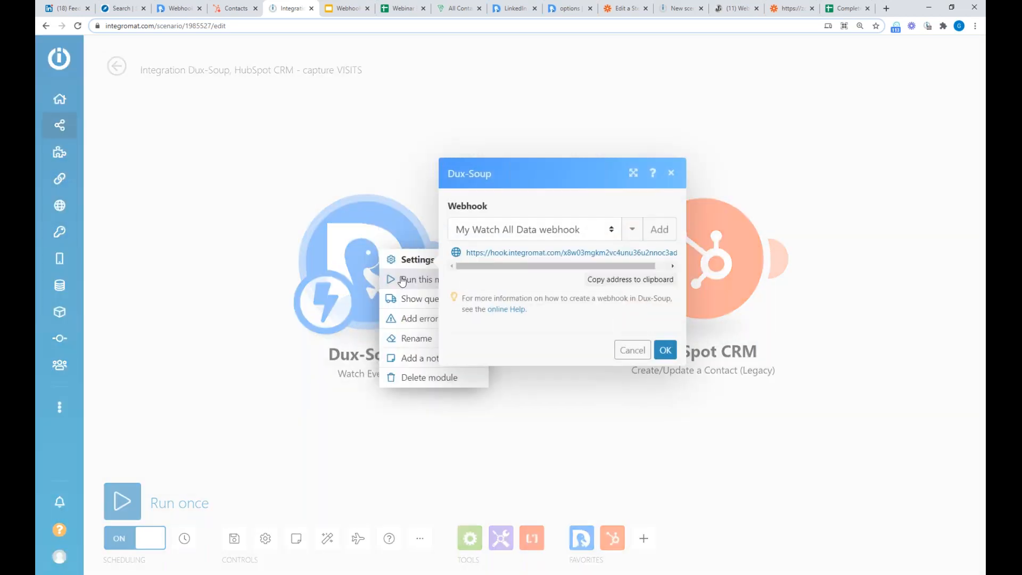
click(405, 280)
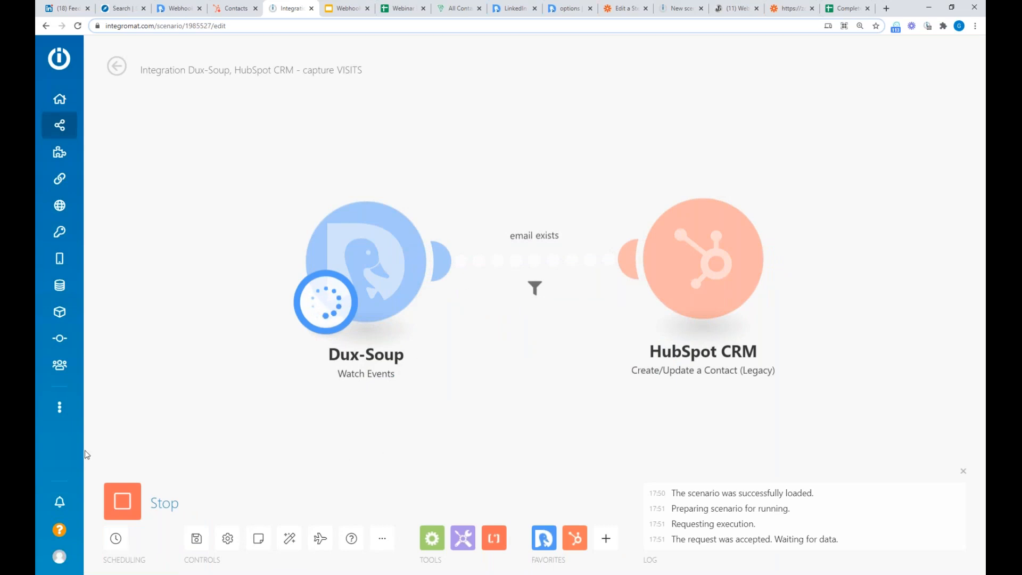
click(132, 509)
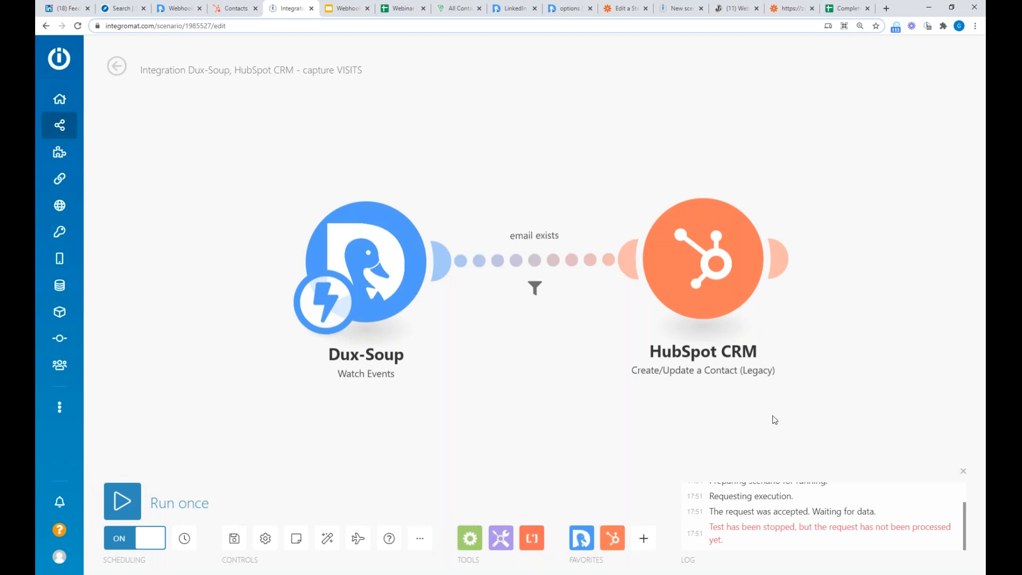
Step: Return to the Complete test spreadsheet, check the tags down to the last records, and switch to the Bigin contacts list
click(845, 8)
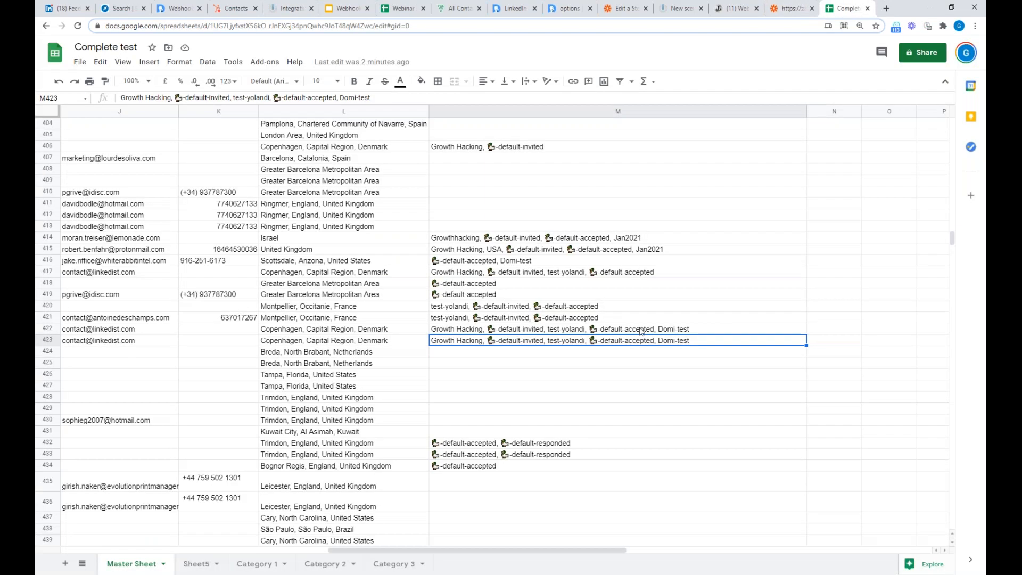
click(556, 446)
scroll(561, 426, down, 14)
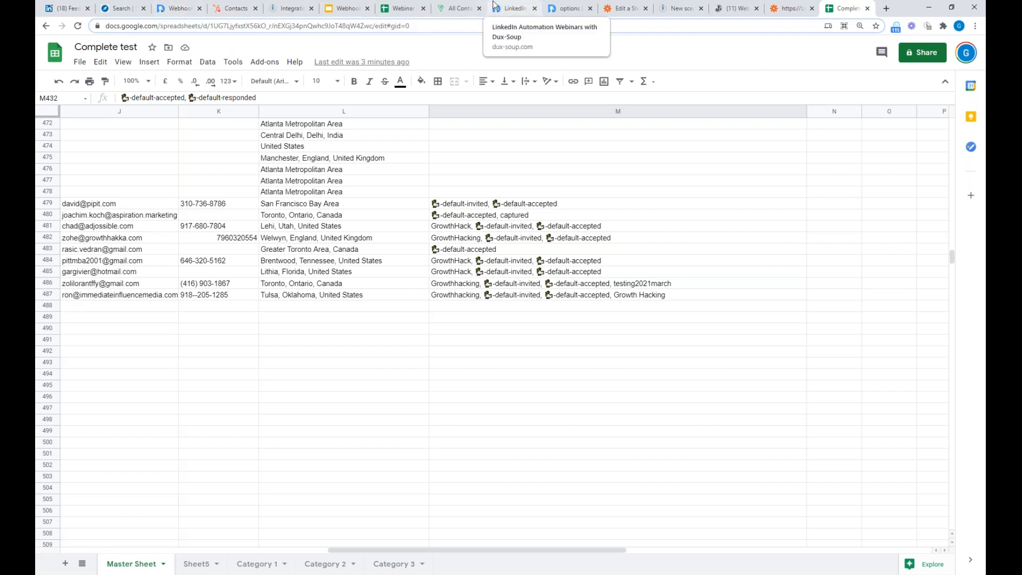
click(461, 9)
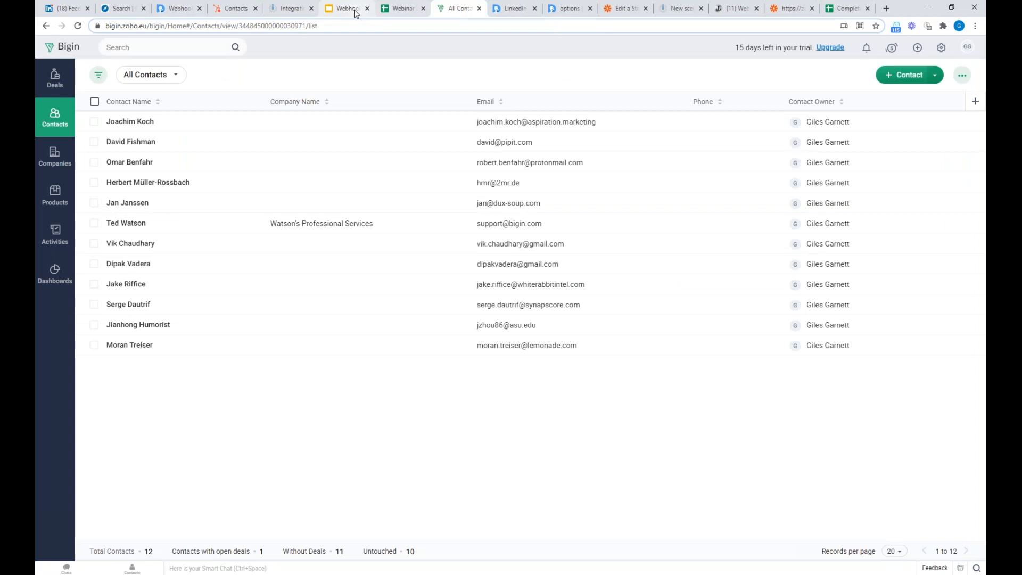